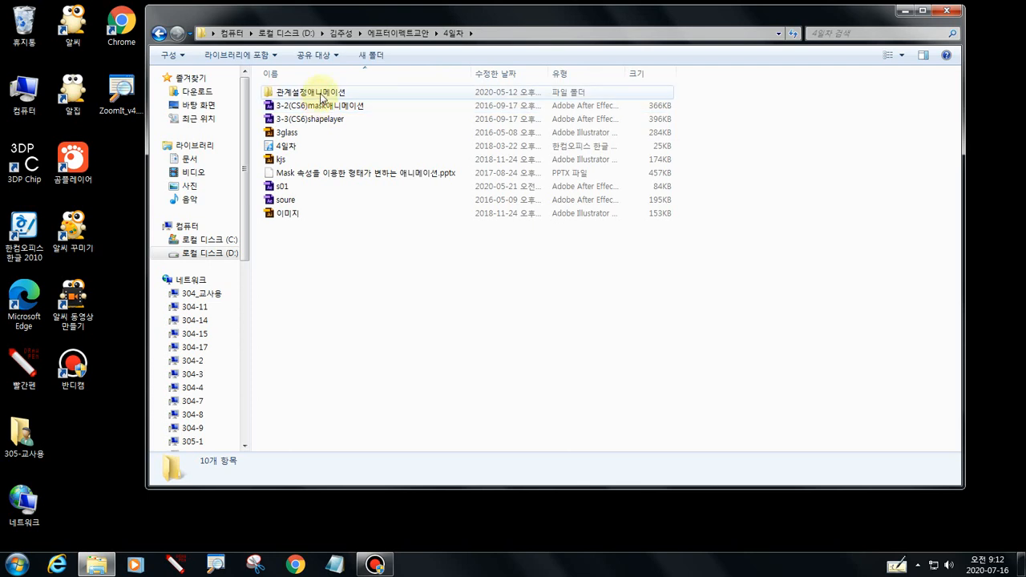
# Open the 관계설정애니메이션 folder and play the tom관계설정 sample video in GOM Player
pyautogui.click(322, 95)
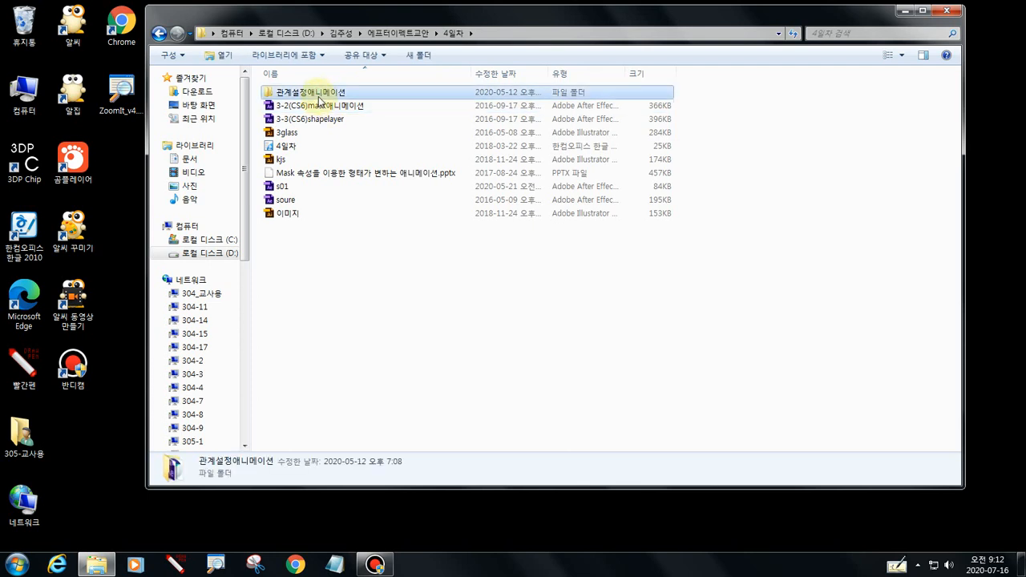
pyautogui.doubleClick(319, 96)
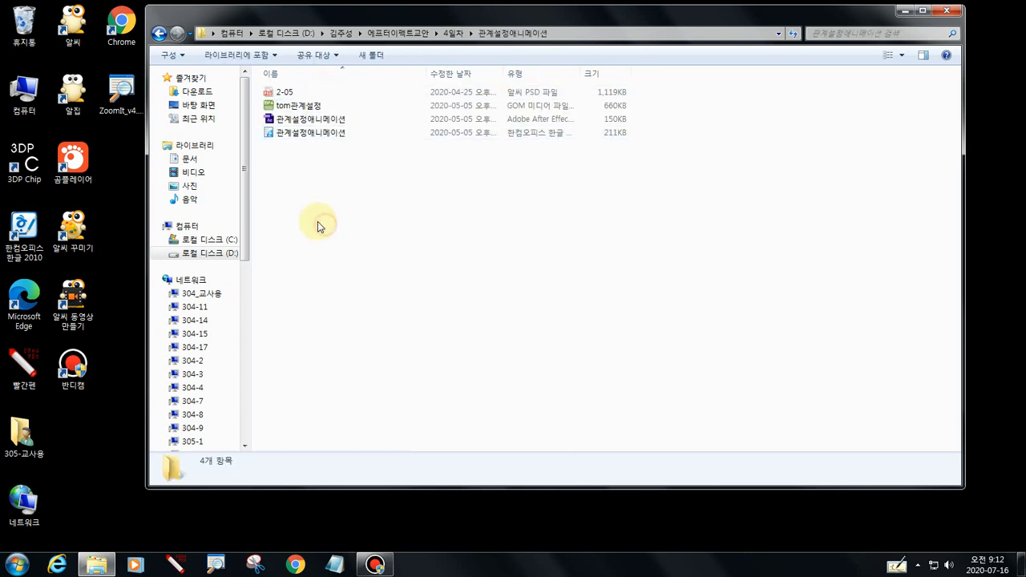
pyautogui.click(333, 138)
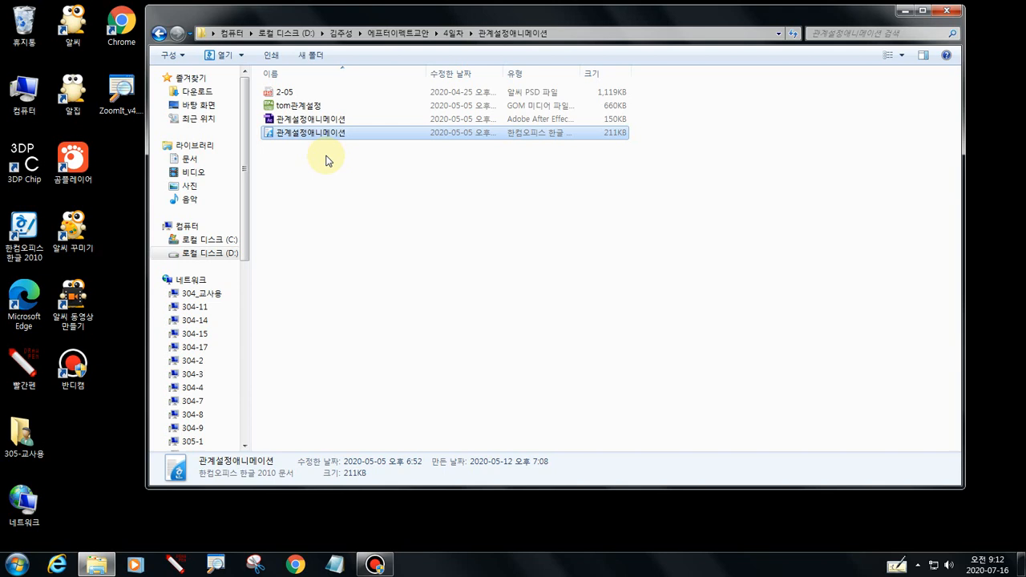
pyautogui.doubleClick(306, 107)
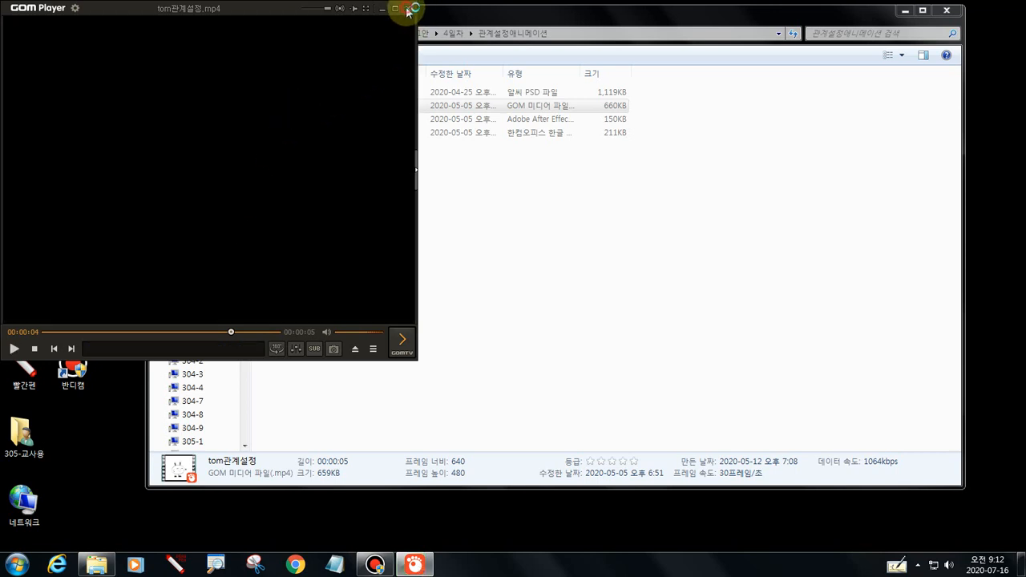
pyautogui.click(468, 195)
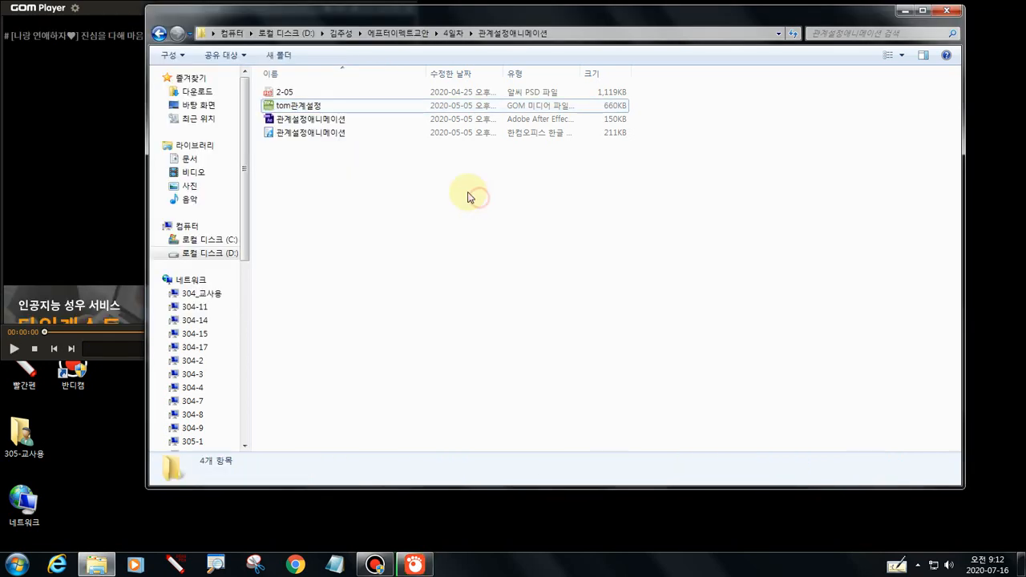
# Open the 관계설정애니메이션 Hangul lesson document and close the video player
pyautogui.click(298, 136)
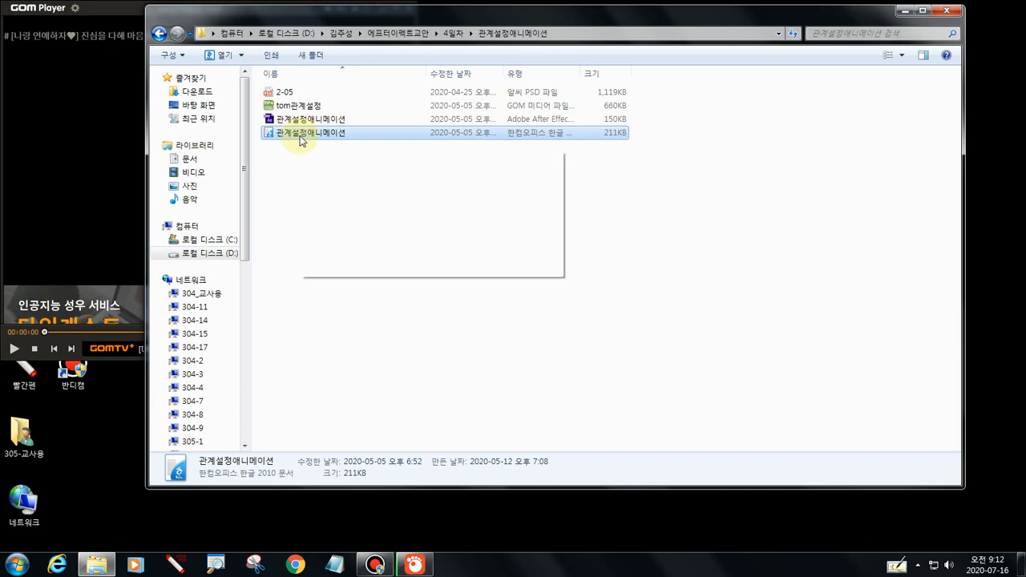
pyautogui.click(94, 13)
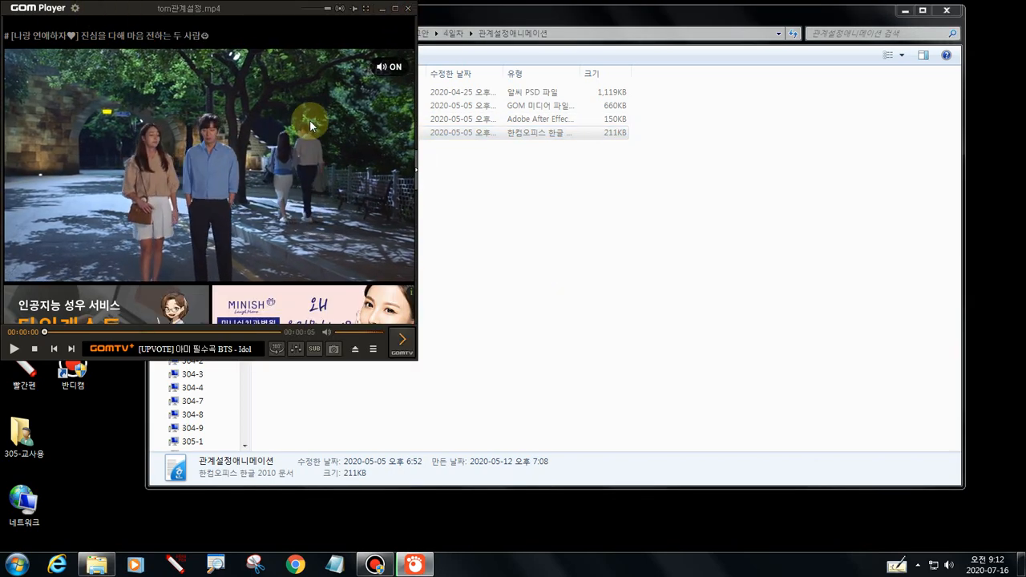
pyautogui.click(301, 276)
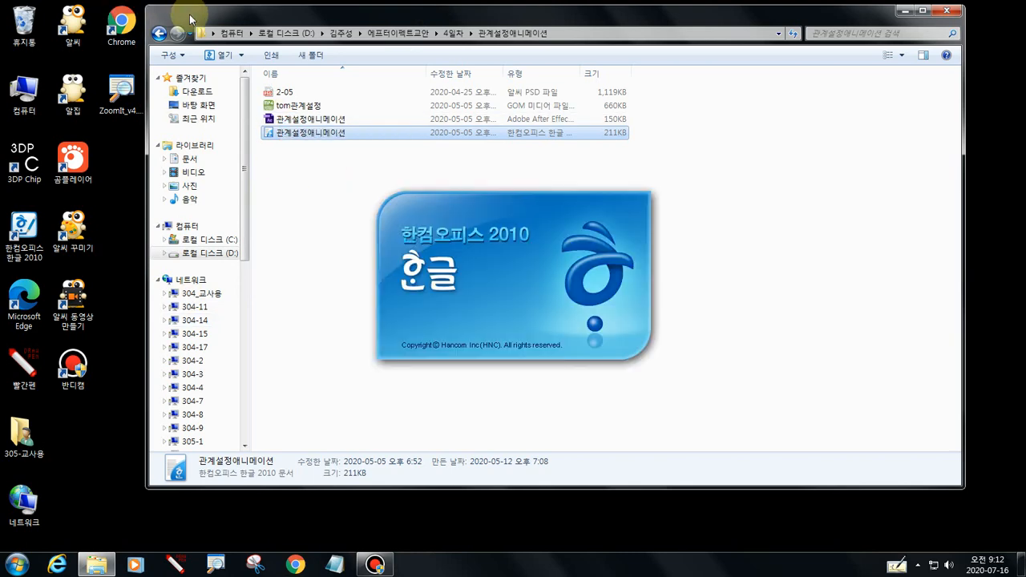
# Move the file window off the desktop icons, close the blank browser window and launch Adobe After Effects CS6
pyautogui.moveTo(190, 18); pyautogui.dragTo(218, 220)
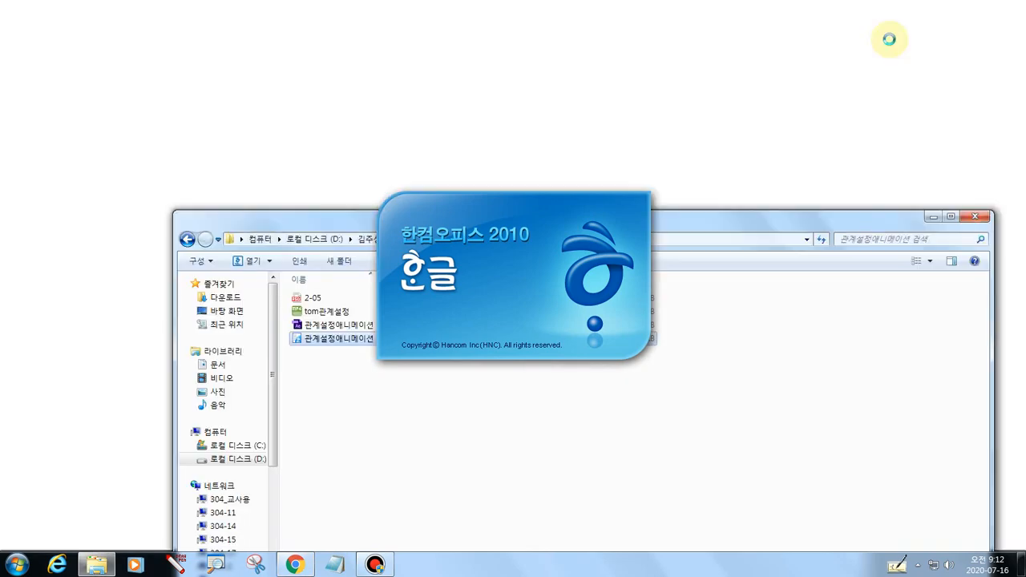
pyautogui.click(967, 8)
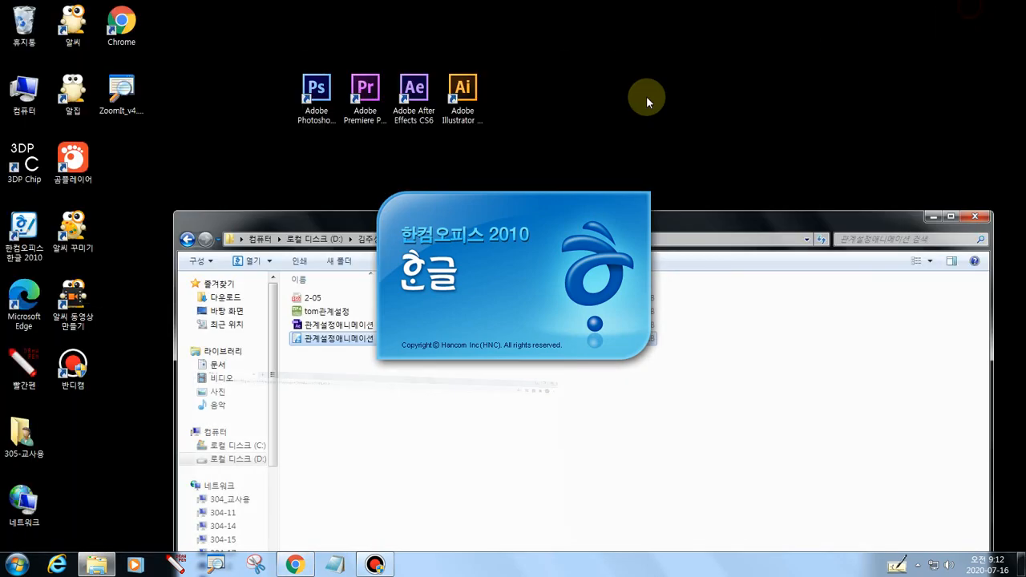
pyautogui.click(421, 94)
pyautogui.click(327, 225)
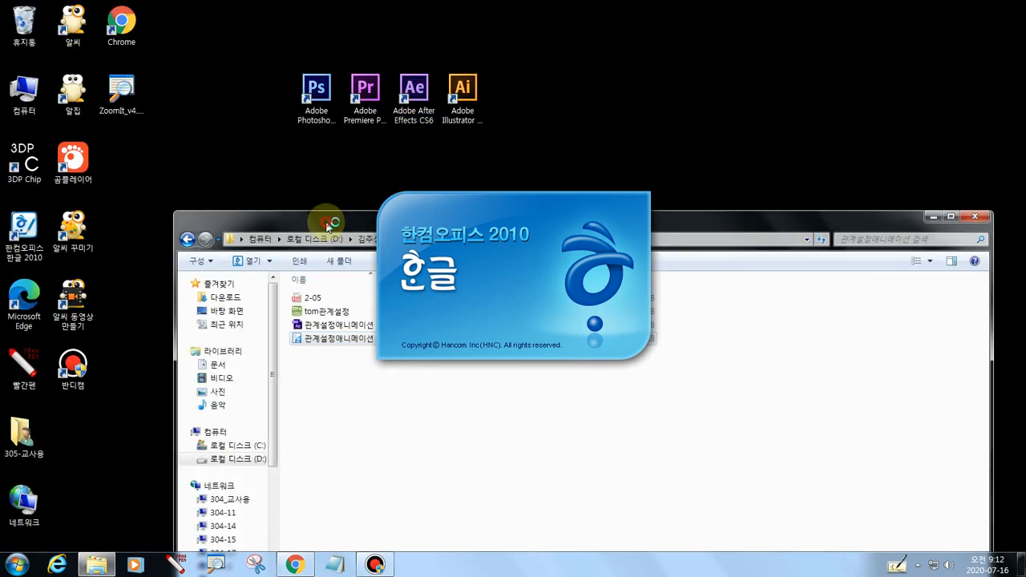
pyautogui.moveTo(328, 228); pyautogui.dragTo(282, 48)
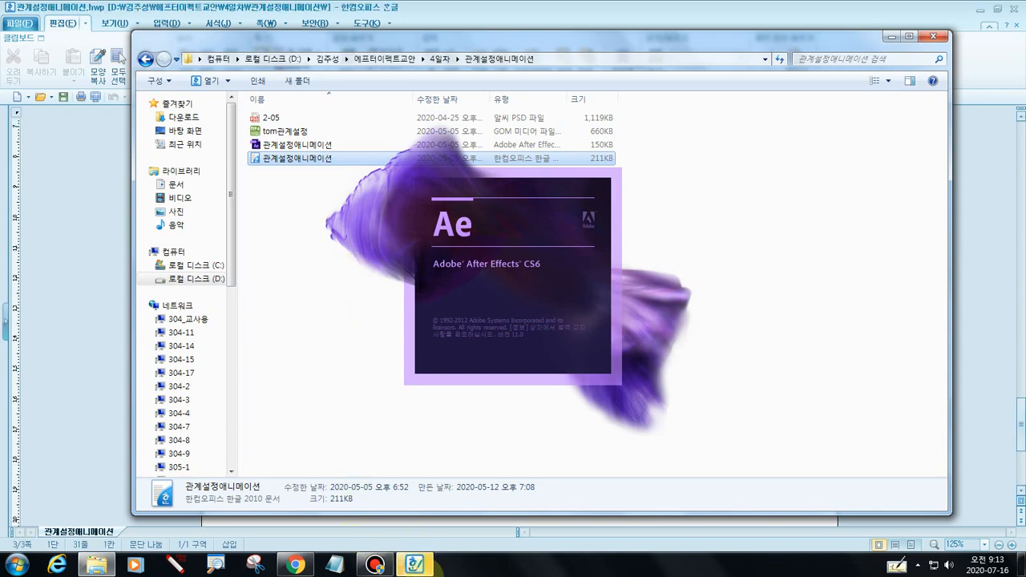
# Switch to the Hangul lesson document, read through its import, composition and parenting instructions, and minimize it
pyautogui.click(415, 568)
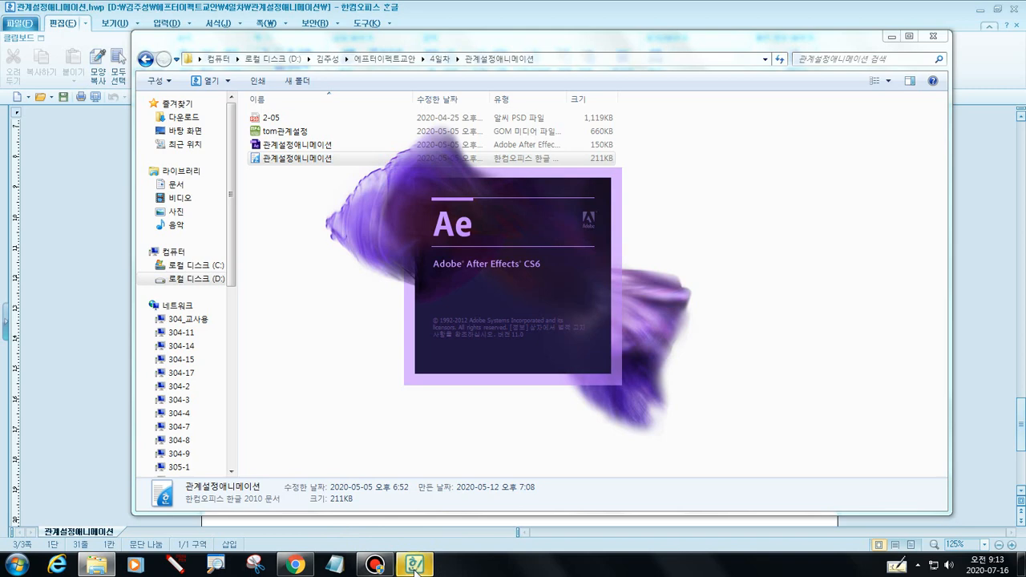
pyautogui.click(415, 567)
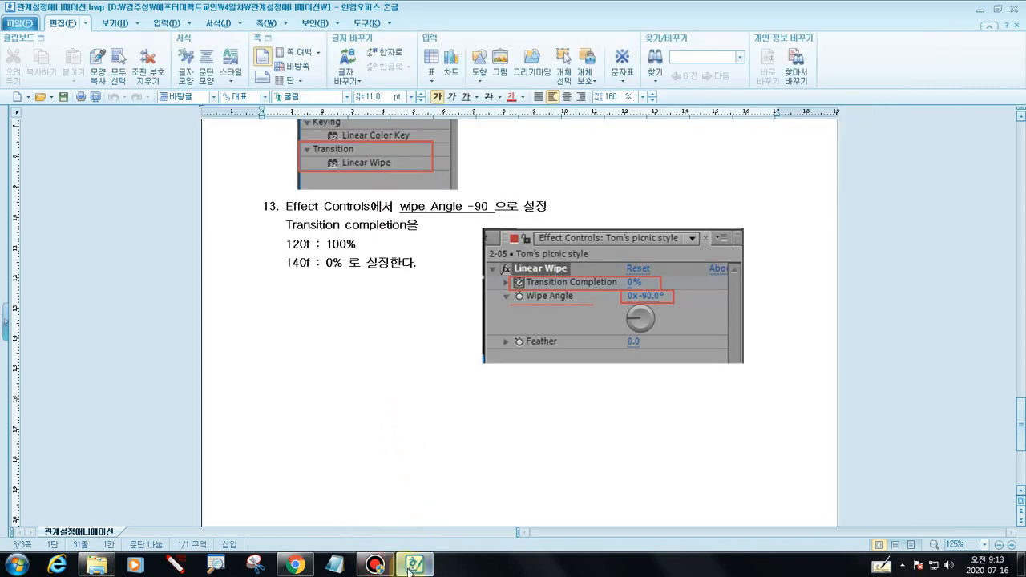
pyautogui.click(397, 386)
pyautogui.scroll(20, 390, 436)
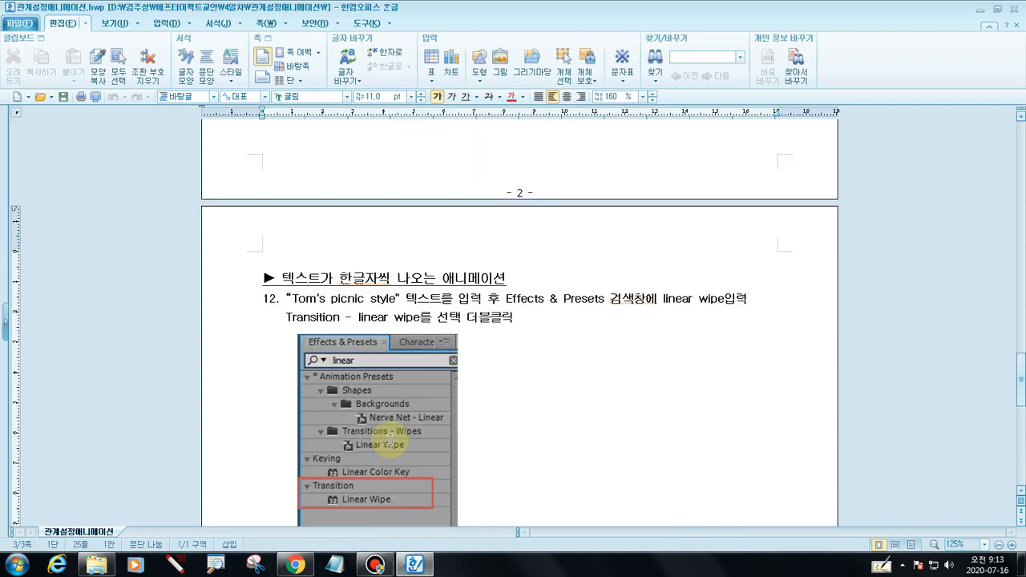
pyautogui.scroll(10, 390, 440)
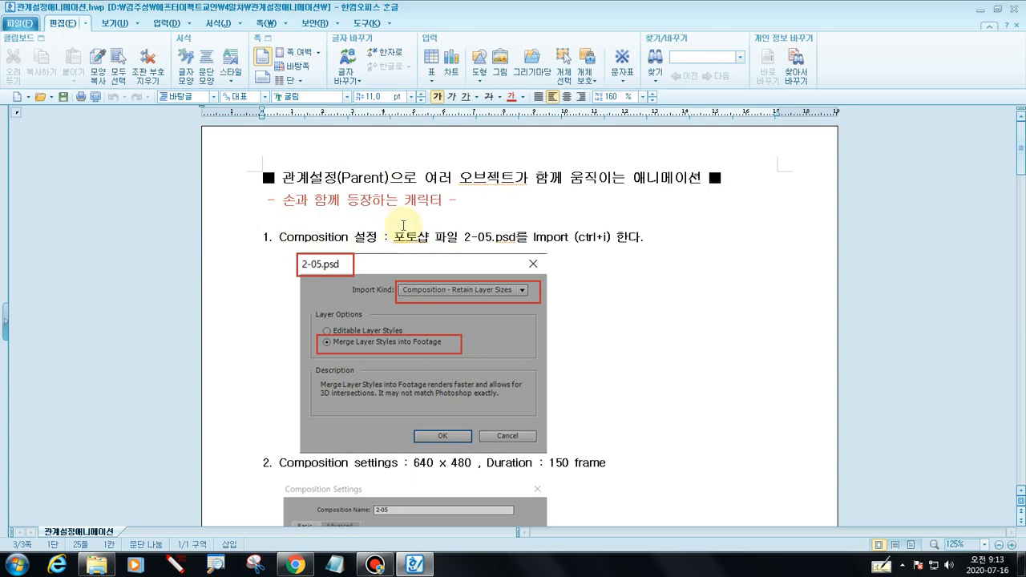
pyautogui.scroll(-5, 425, 321)
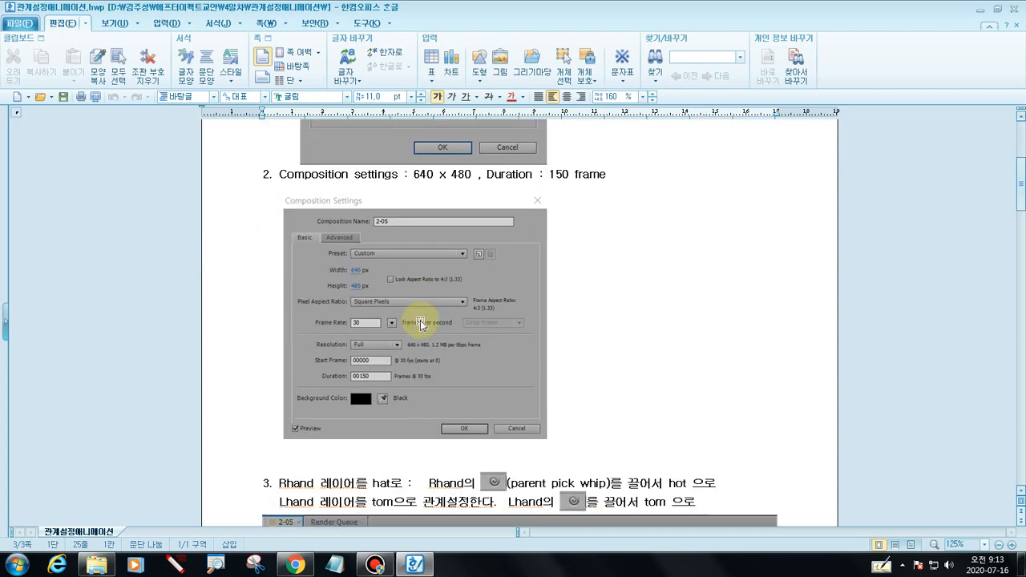
pyautogui.scroll(-4, 442, 339)
pyautogui.scroll(-3, 448, 341)
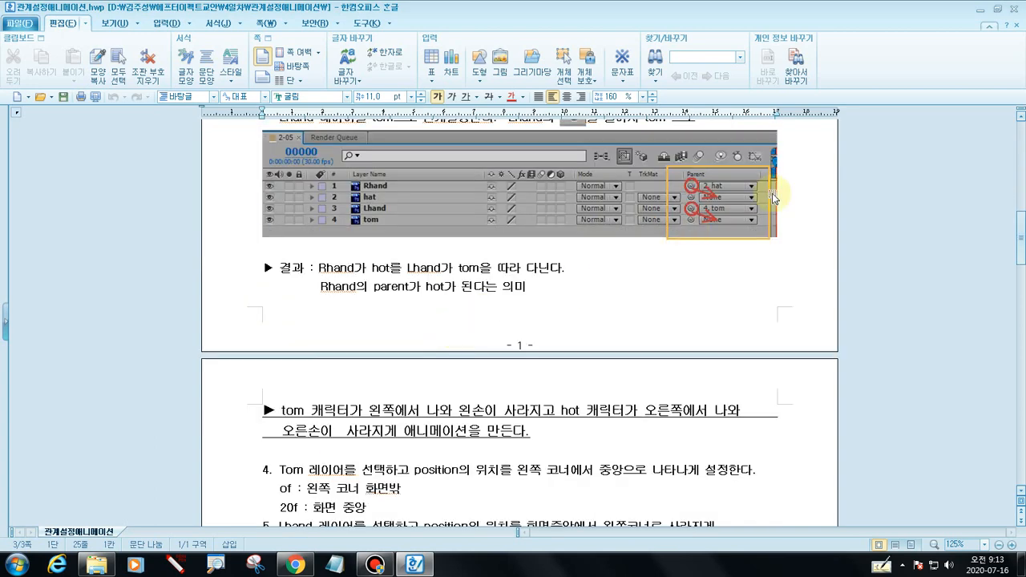
pyautogui.click(979, 10)
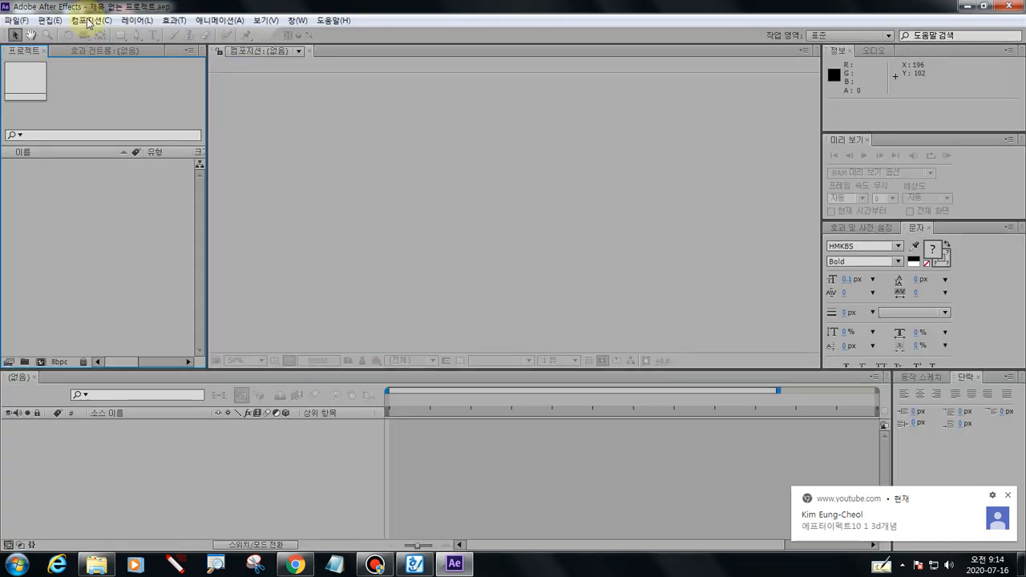
# Open the 관계설정애니메이션 After Effects project from the 4일차 course folder
pyautogui.click(14, 19)
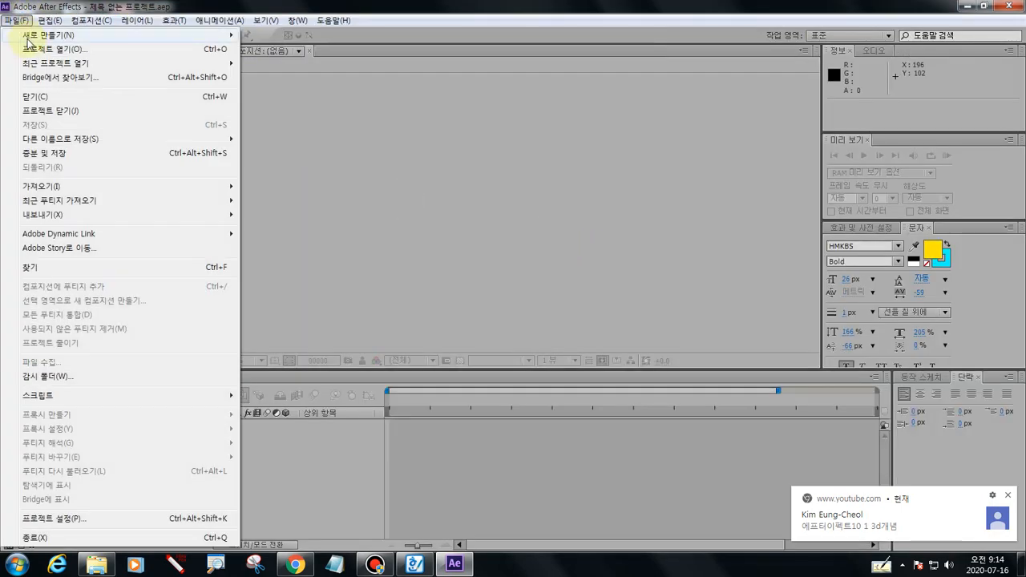
pyautogui.click(34, 50)
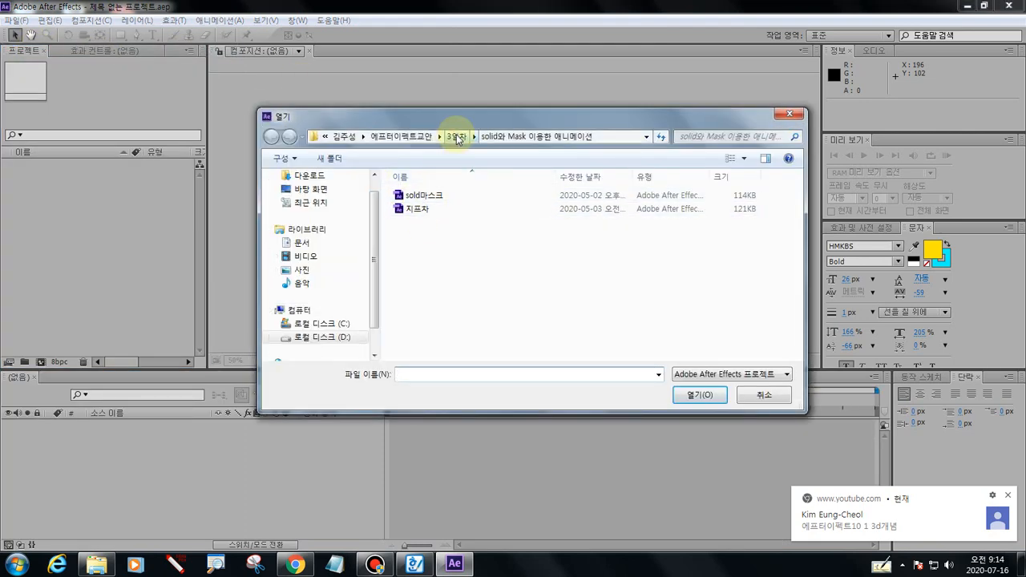
pyautogui.click(417, 136)
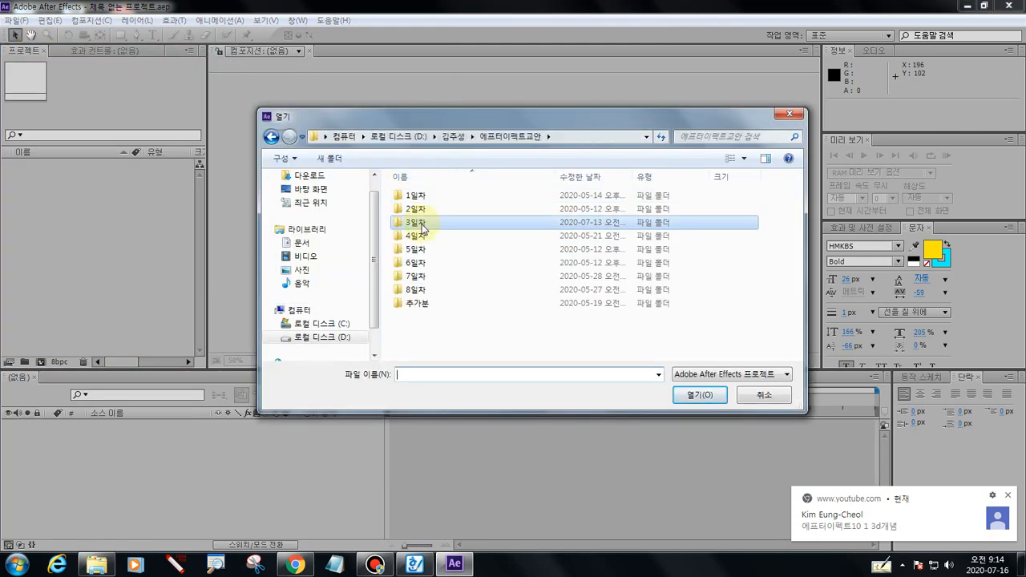
pyautogui.doubleClick(423, 235)
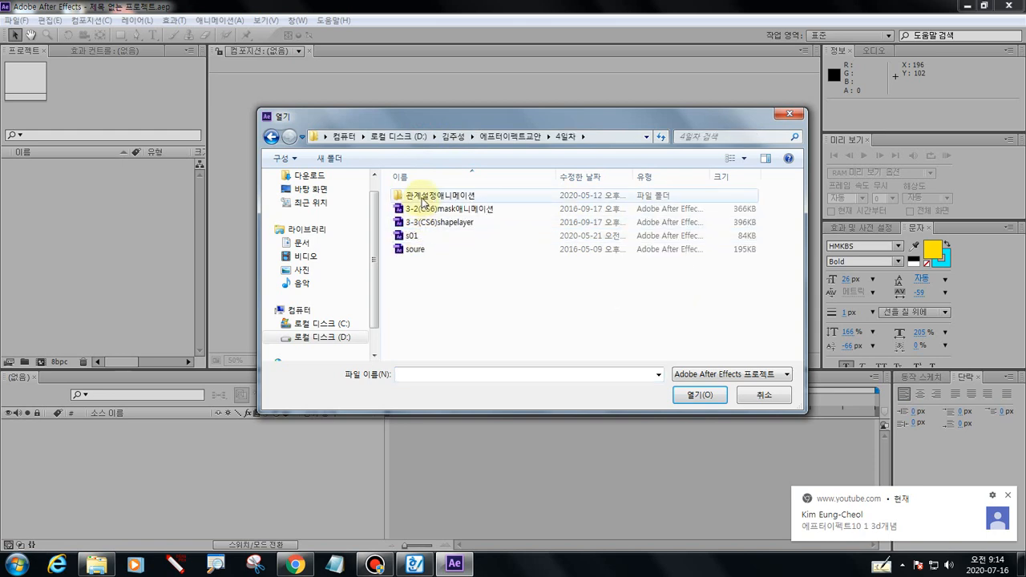
pyautogui.click(420, 197)
pyautogui.doubleClick(420, 197)
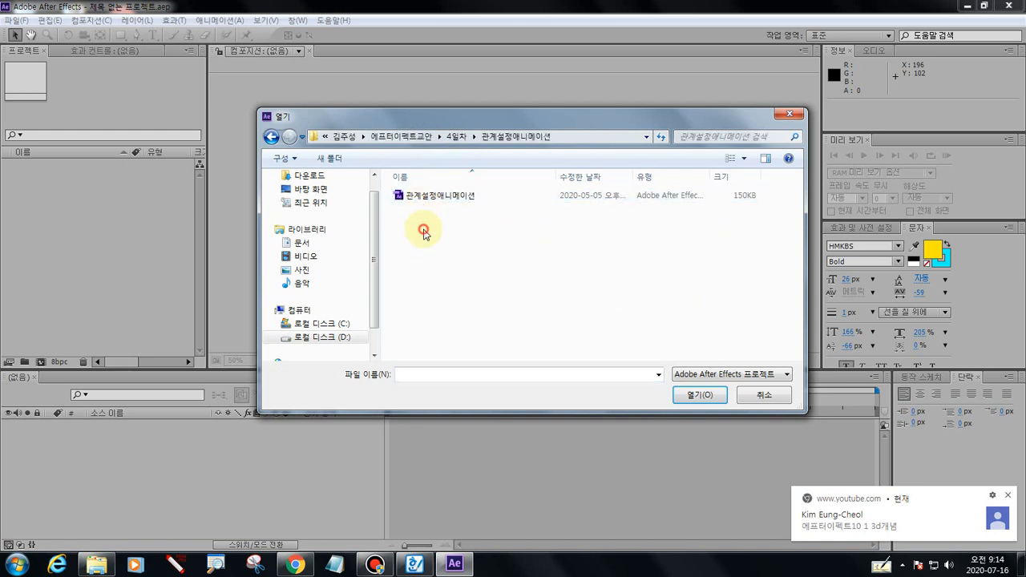
pyautogui.click(424, 198)
pyautogui.click(688, 400)
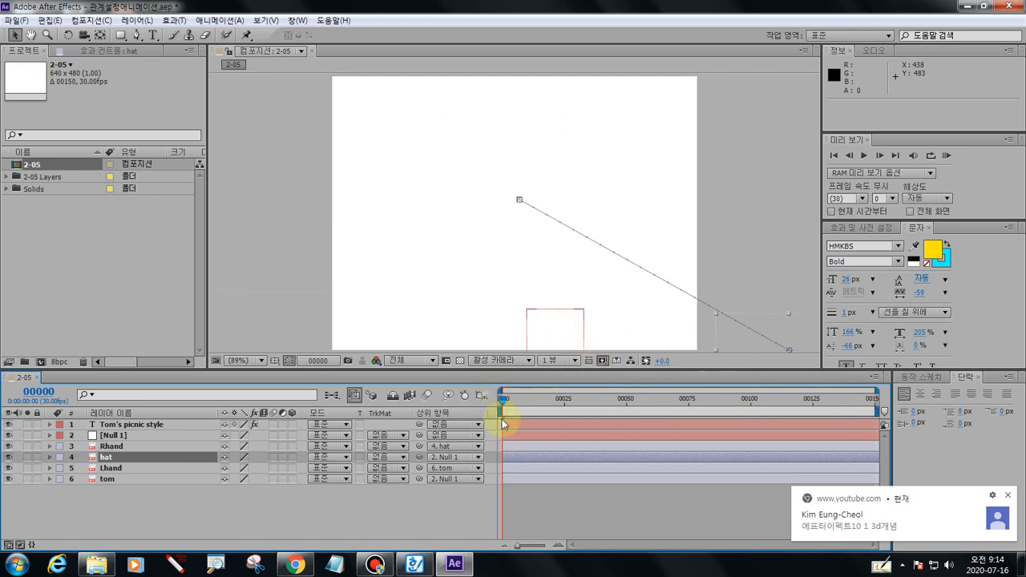
# Scrub composition 2-05 from the start to frame 33 to review the character's entrance and the left hand's exit
pyautogui.moveTo(504, 404); pyautogui.dragTo(555, 409)
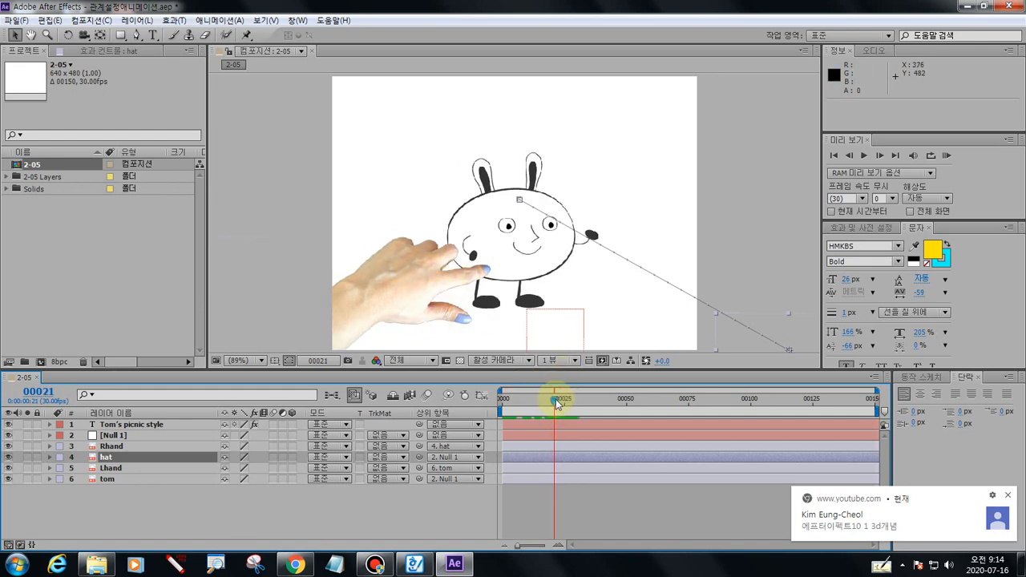
pyautogui.moveTo(556, 402); pyautogui.dragTo(593, 411)
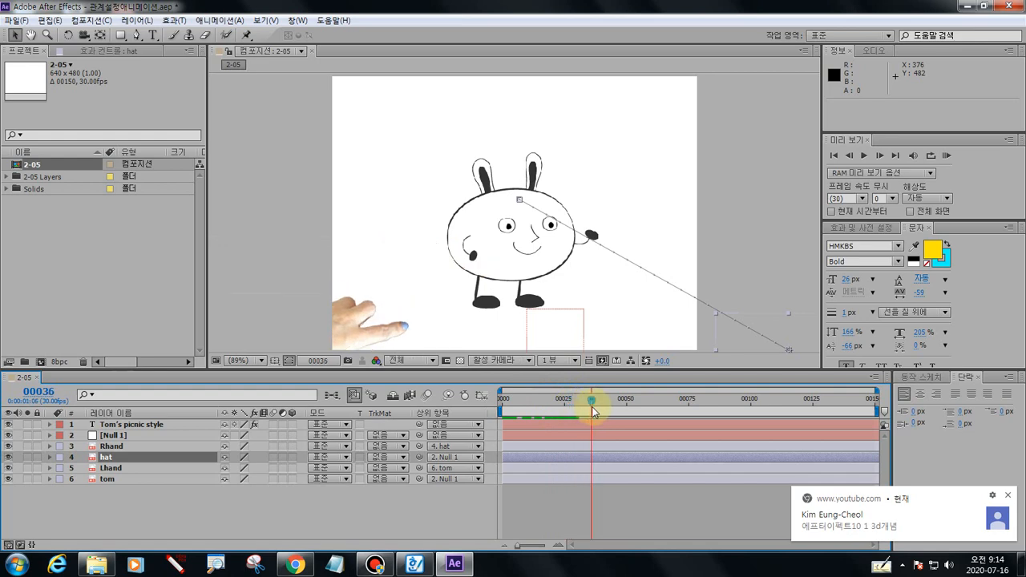
pyautogui.moveTo(593, 411)
pyautogui.mouseDown()
pyautogui.moveTo(488, 418)
pyautogui.moveTo(594, 405)
pyautogui.moveTo(584, 406)
pyautogui.mouseUp()
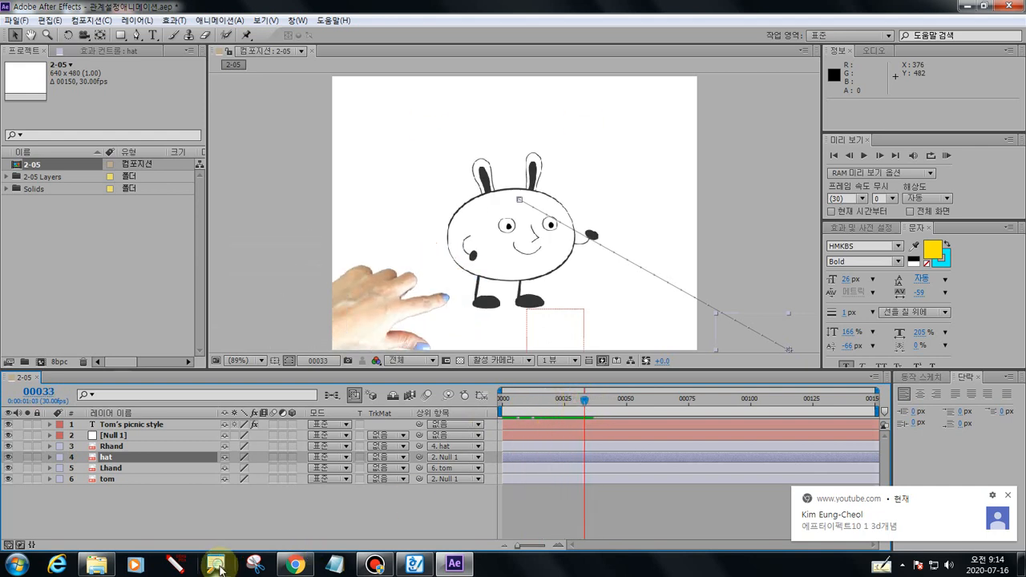
# Circle the character's face and the left hand with the on-screen red pen, and clear the marks
pyautogui.click(175, 565)
pyautogui.moveTo(492, 258)
pyautogui.mouseDown()
pyautogui.moveTo(529, 235)
pyautogui.moveTo(513, 282)
pyautogui.mouseUp()
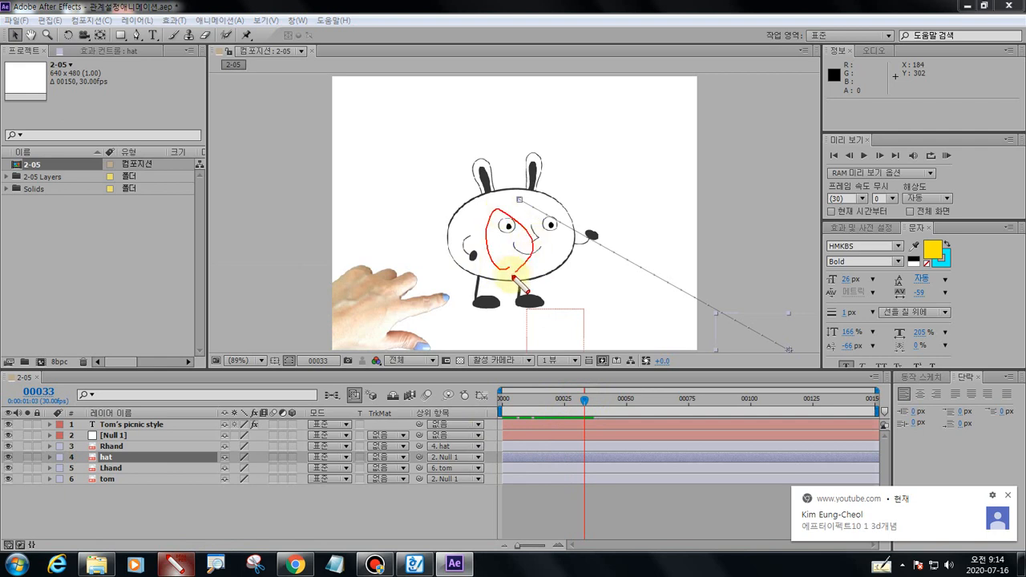
pyautogui.moveTo(394, 346)
pyautogui.mouseDown()
pyautogui.moveTo(400, 330)
pyautogui.moveTo(378, 350)
pyautogui.mouseUp()
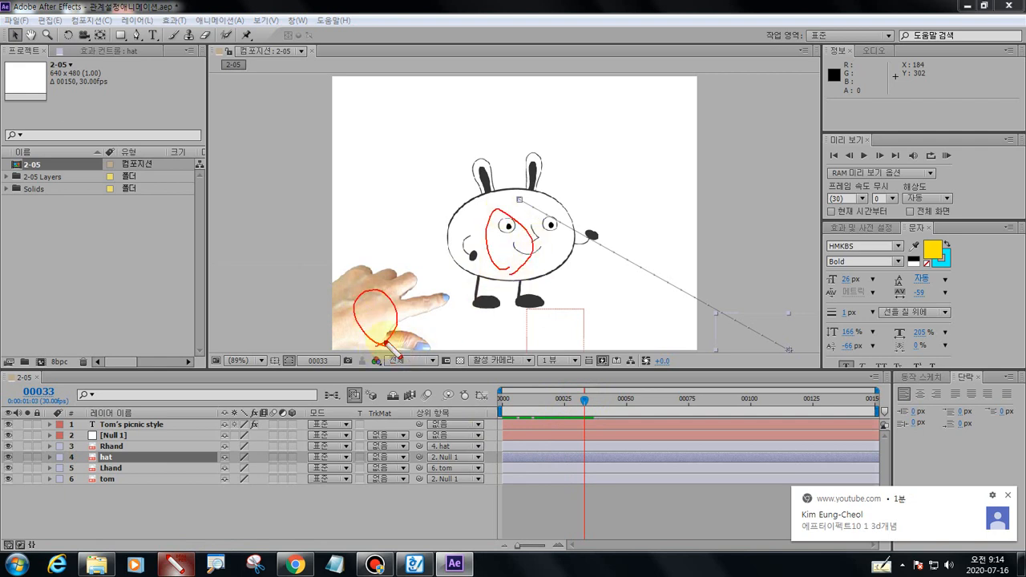
pyautogui.press('Escape')
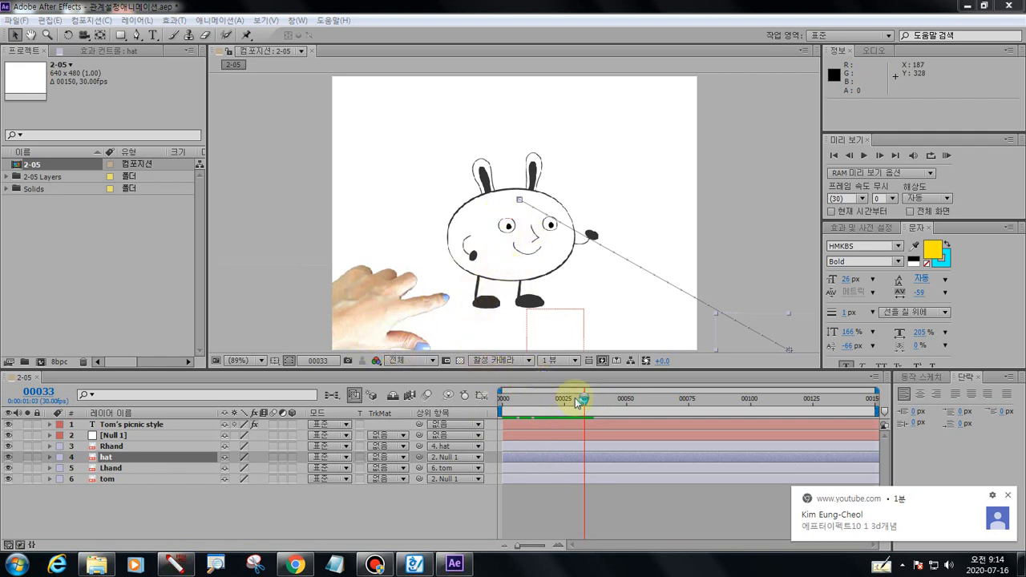
# Scrub on to frame 89 to review the hat's entrance, briefly marking the right hand with the red pen at frame 83
pyautogui.moveTo(577, 402); pyautogui.dragTo(708, 400)
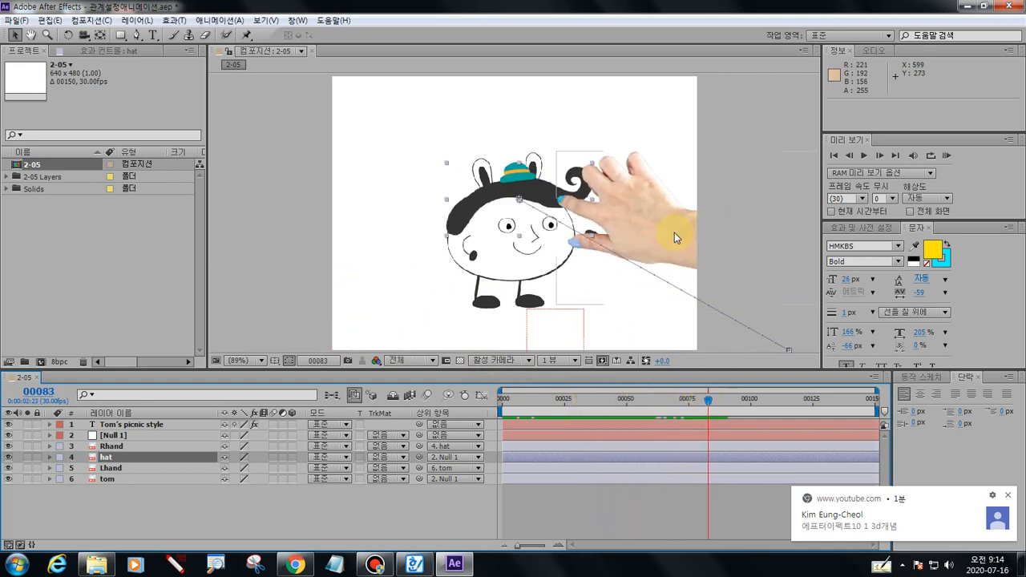
pyautogui.click(176, 566)
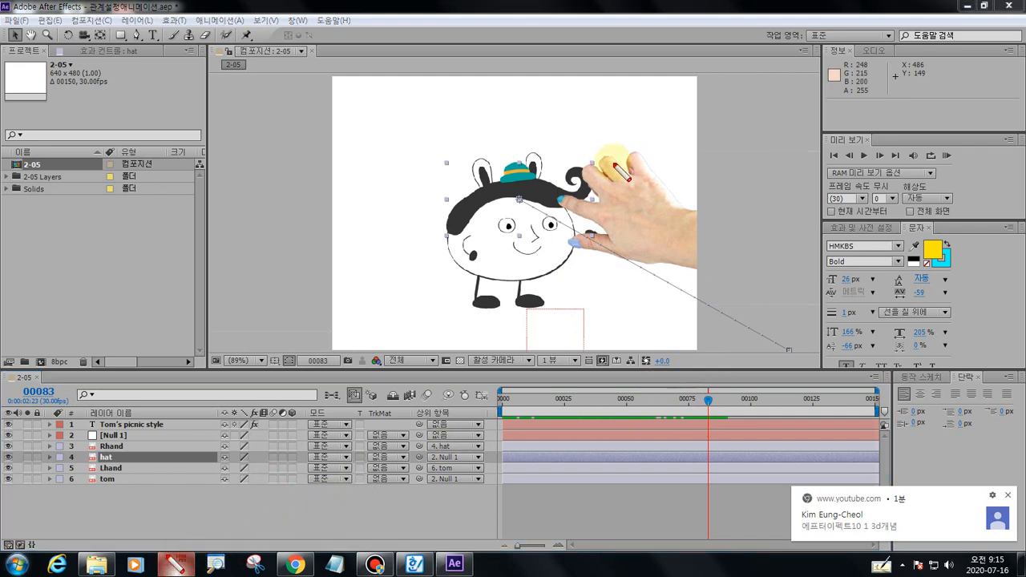
pyautogui.moveTo(613, 163)
pyautogui.mouseDown()
pyautogui.moveTo(641, 229)
pyautogui.moveTo(545, 213)
pyautogui.moveTo(546, 183)
pyautogui.moveTo(610, 197)
pyautogui.mouseUp()
pyautogui.press('Escape')
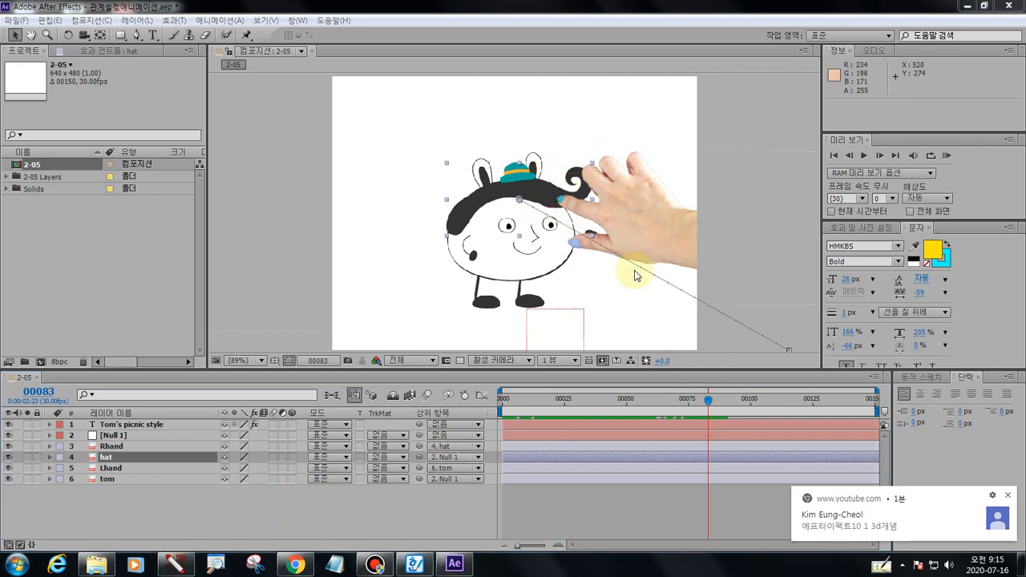
pyautogui.moveTo(706, 401)
pyautogui.mouseDown()
pyautogui.moveTo(745, 405)
pyautogui.moveTo(717, 403)
pyautogui.moveTo(739, 413)
pyautogui.moveTo(746, 405)
pyautogui.moveTo(716, 407)
pyautogui.moveTo(748, 405)
pyautogui.moveTo(719, 408)
pyautogui.moveTo(756, 418)
pyautogui.moveTo(724, 412)
pyautogui.mouseUp()
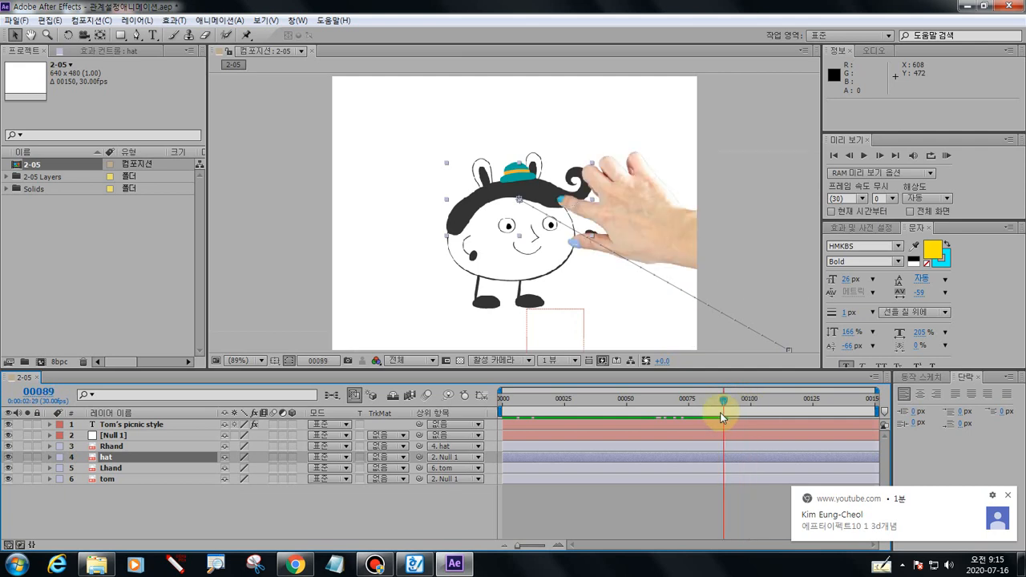
# Scrub composition 2-05 on to frame 115 to review the right hand's exit and the character's jump with the hat
pyautogui.click(177, 564)
pyautogui.rightClick(180, 566)
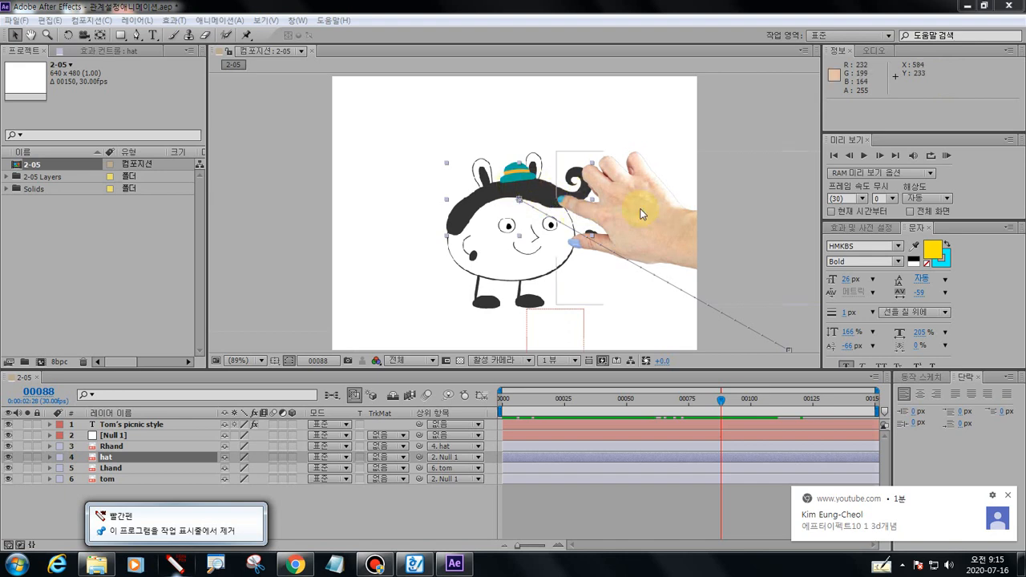
pyautogui.moveTo(721, 399); pyautogui.dragTo(775, 401)
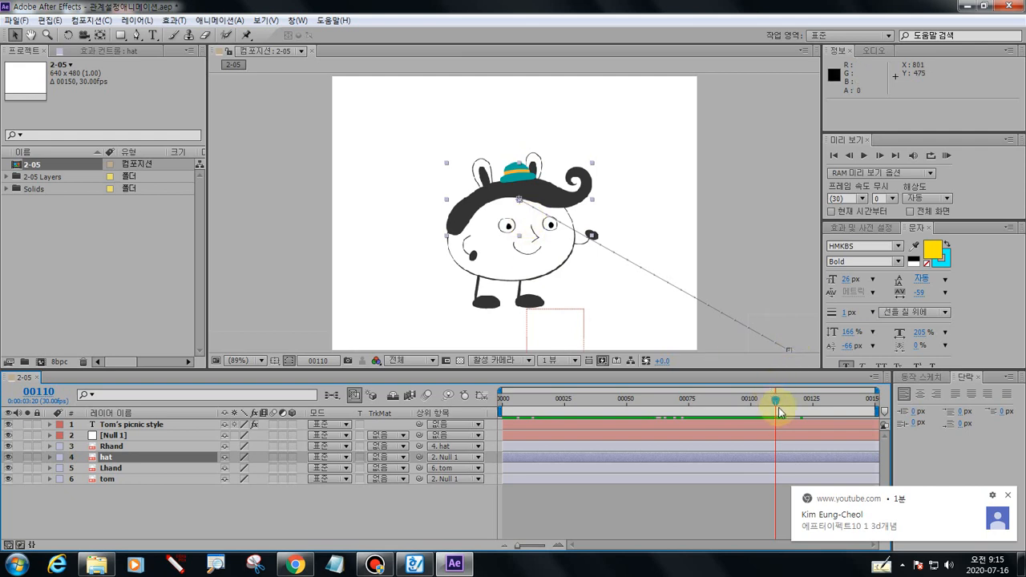
pyautogui.moveTo(779, 412); pyautogui.dragTo(790, 409)
pyautogui.moveTo(791, 407)
pyautogui.mouseDown()
pyautogui.moveTo(774, 405)
pyautogui.moveTo(788, 404)
pyautogui.mouseUp()
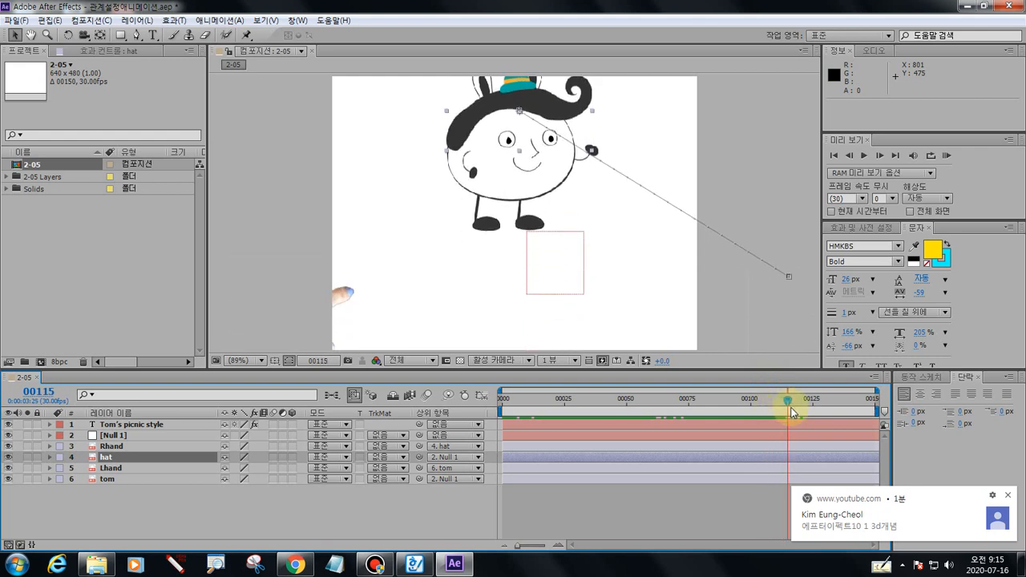
# At frame 115, outline the null object's box with the red pen, link the hat and face to it with arrows, and clear the marks
pyautogui.click(172, 565)
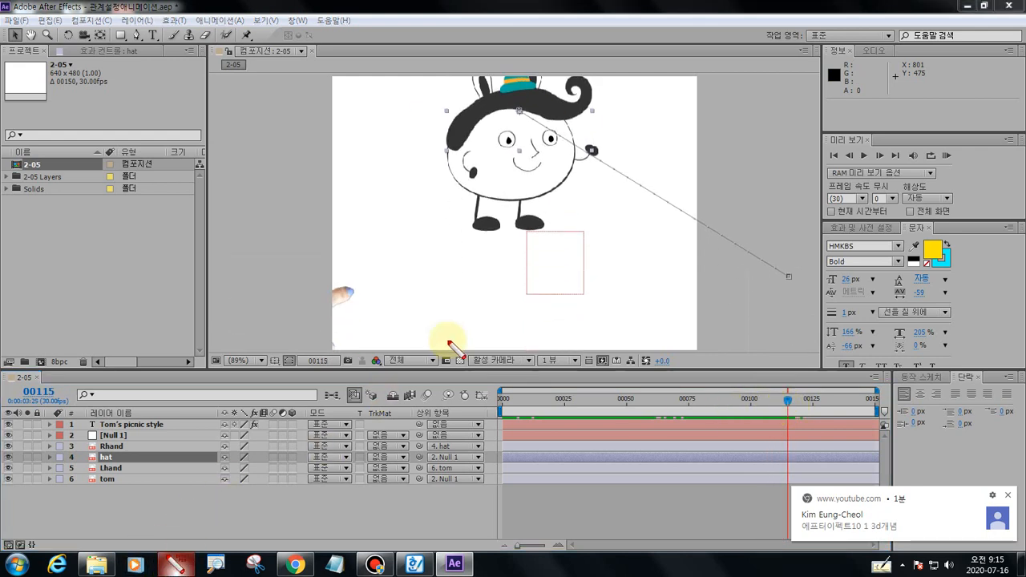
pyautogui.moveTo(525, 232)
pyautogui.mouseDown()
pyautogui.moveTo(586, 240)
pyautogui.moveTo(584, 293)
pyautogui.mouseUp()
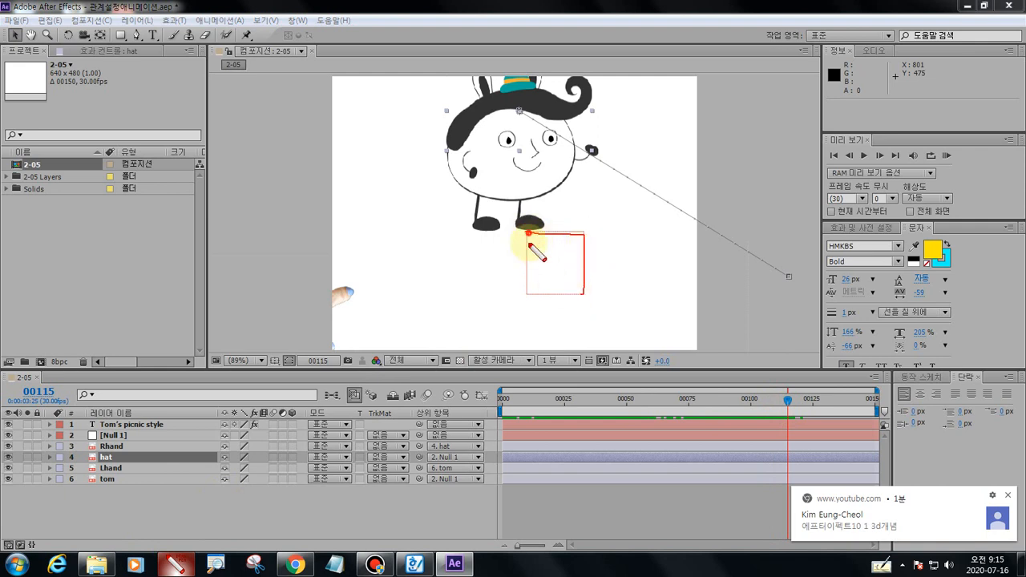
pyautogui.moveTo(528, 233)
pyautogui.mouseDown()
pyautogui.moveTo(528, 301)
pyautogui.moveTo(588, 303)
pyautogui.mouseUp()
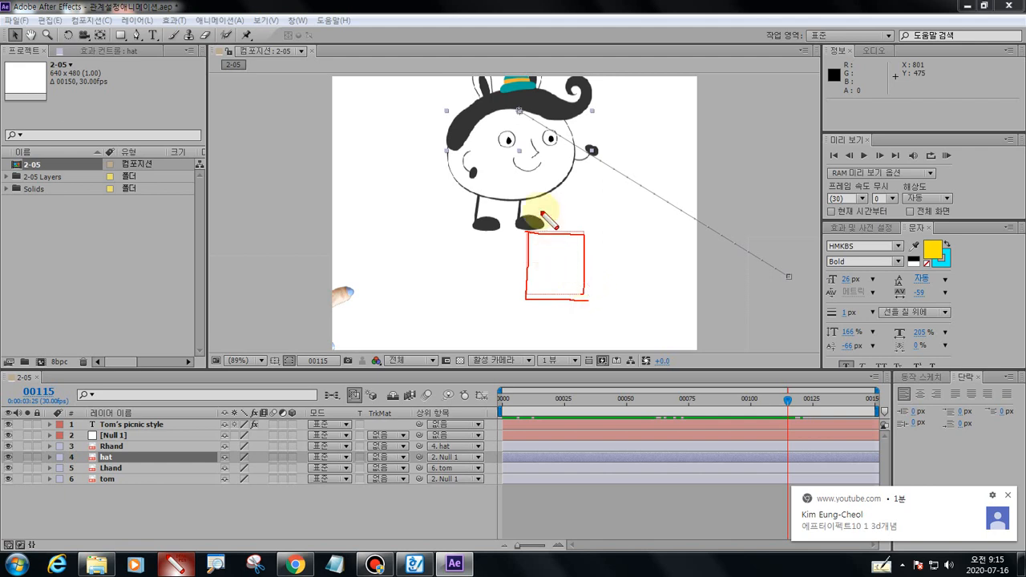
pyautogui.moveTo(550, 105)
pyautogui.mouseDown()
pyautogui.moveTo(552, 166)
pyautogui.moveTo(555, 105)
pyautogui.moveTo(568, 115)
pyautogui.moveTo(556, 151)
pyautogui.moveTo(606, 138)
pyautogui.moveTo(624, 228)
pyautogui.moveTo(579, 245)
pyautogui.mouseUp()
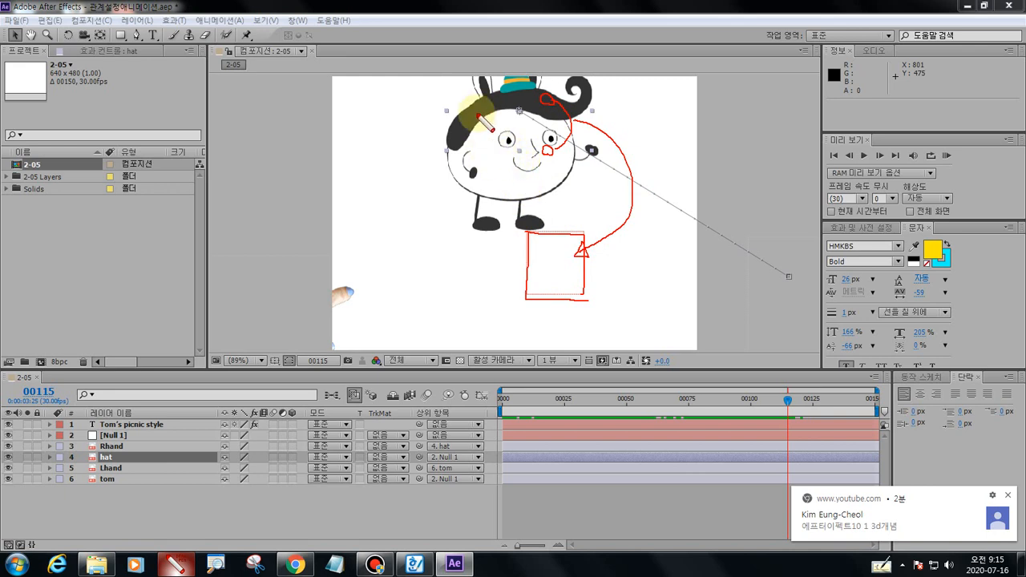
pyautogui.moveTo(529, 233)
pyautogui.mouseDown()
pyautogui.moveTo(581, 235)
pyautogui.moveTo(587, 265)
pyautogui.moveTo(573, 301)
pyautogui.moveTo(529, 300)
pyautogui.moveTo(528, 234)
pyautogui.mouseUp()
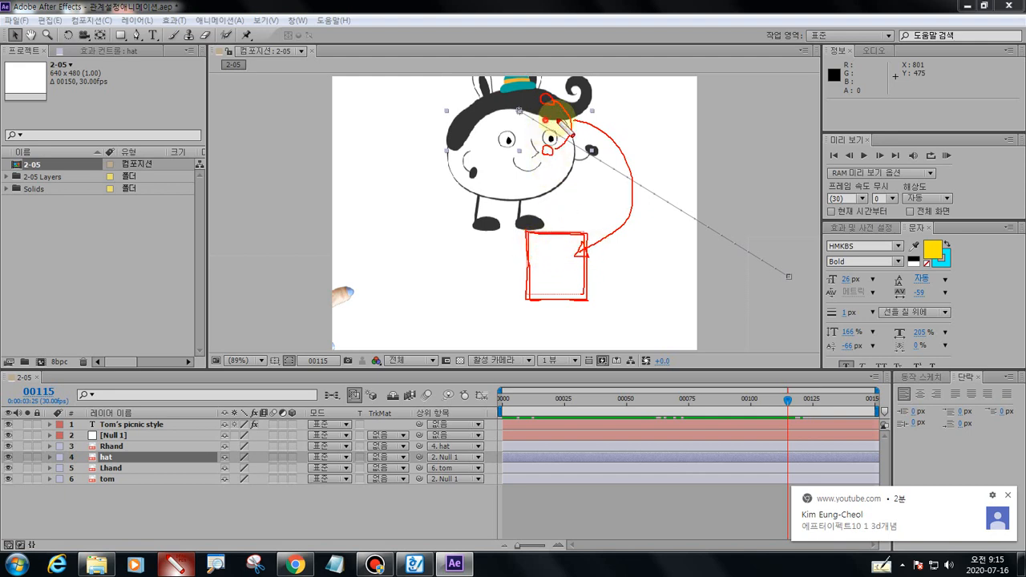
pyautogui.moveTo(551, 135)
pyautogui.mouseDown()
pyautogui.moveTo(644, 202)
pyautogui.moveTo(611, 258)
pyautogui.moveTo(582, 257)
pyautogui.moveTo(585, 273)
pyautogui.moveTo(557, 313)
pyautogui.moveTo(561, 301)
pyautogui.moveTo(529, 295)
pyautogui.moveTo(532, 245)
pyautogui.moveTo(571, 239)
pyautogui.moveTo(577, 255)
pyautogui.moveTo(576, 310)
pyautogui.moveTo(552, 318)
pyautogui.moveTo(526, 270)
pyautogui.moveTo(568, 238)
pyautogui.moveTo(594, 269)
pyautogui.moveTo(580, 304)
pyautogui.moveTo(552, 306)
pyautogui.mouseUp()
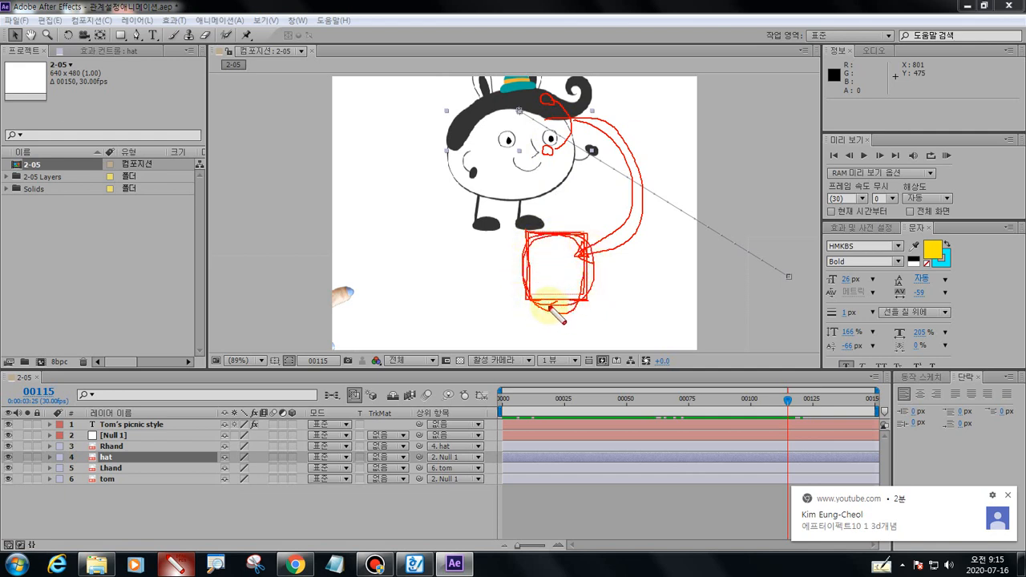
pyautogui.moveTo(550, 271)
pyautogui.mouseDown()
pyautogui.moveTo(551, 165)
pyautogui.moveTo(549, 186)
pyautogui.moveTo(565, 181)
pyautogui.moveTo(575, 268)
pyautogui.mouseUp()
pyautogui.press('Escape')
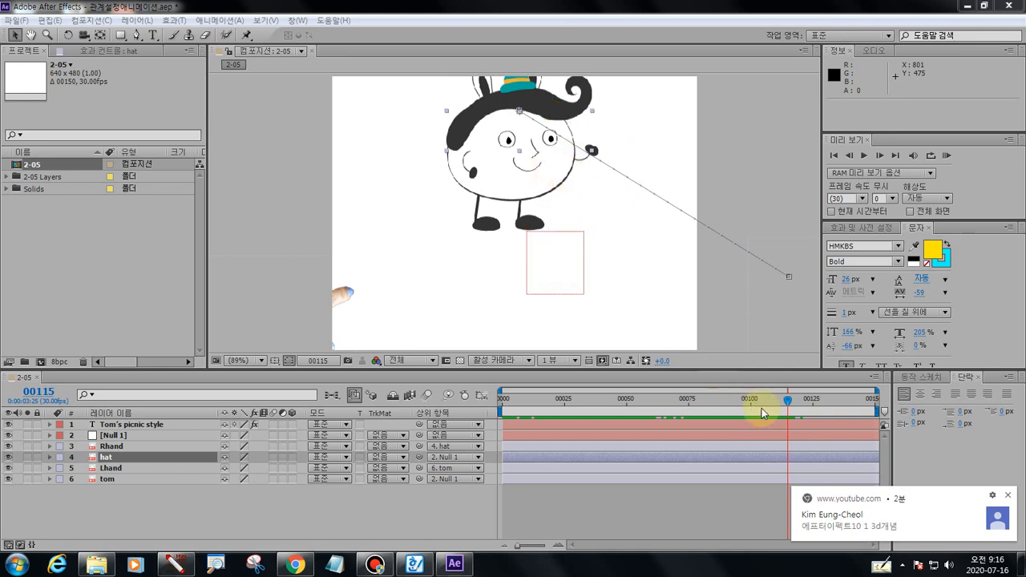
# At frame 116, circle the hat and face with the red pen, draw an arrow from them to the null box, and clear the marks
pyautogui.moveTo(787, 399)
pyautogui.mouseDown()
pyautogui.moveTo(766, 396)
pyautogui.moveTo(822, 399)
pyautogui.moveTo(761, 394)
pyautogui.moveTo(790, 396)
pyautogui.moveTo(779, 399)
pyautogui.mouseUp()
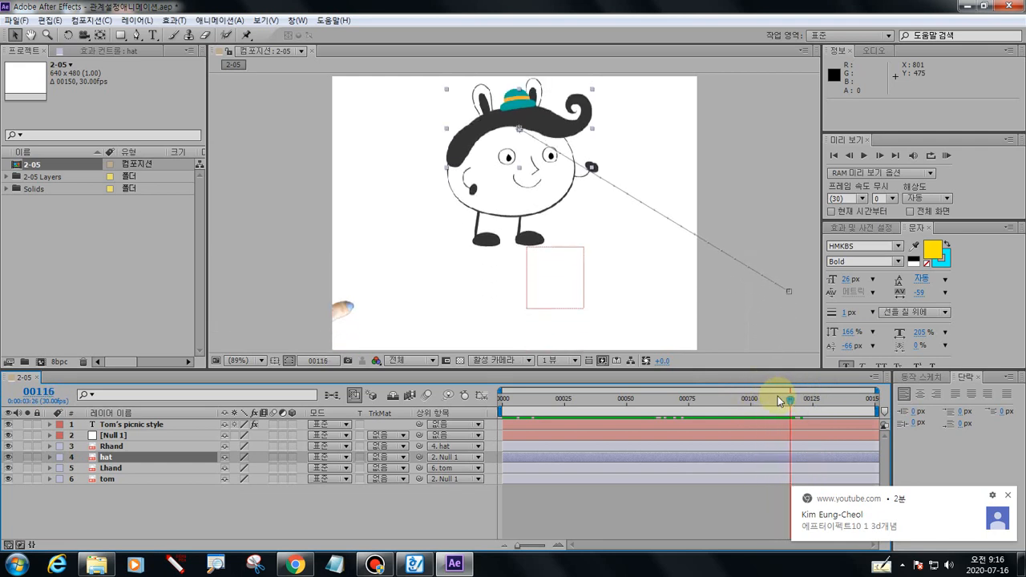
pyautogui.click(175, 564)
pyautogui.moveTo(532, 178)
pyautogui.mouseDown()
pyautogui.moveTo(491, 130)
pyautogui.moveTo(520, 171)
pyautogui.moveTo(510, 158)
pyautogui.moveTo(528, 113)
pyautogui.moveTo(511, 93)
pyautogui.moveTo(539, 126)
pyautogui.mouseUp()
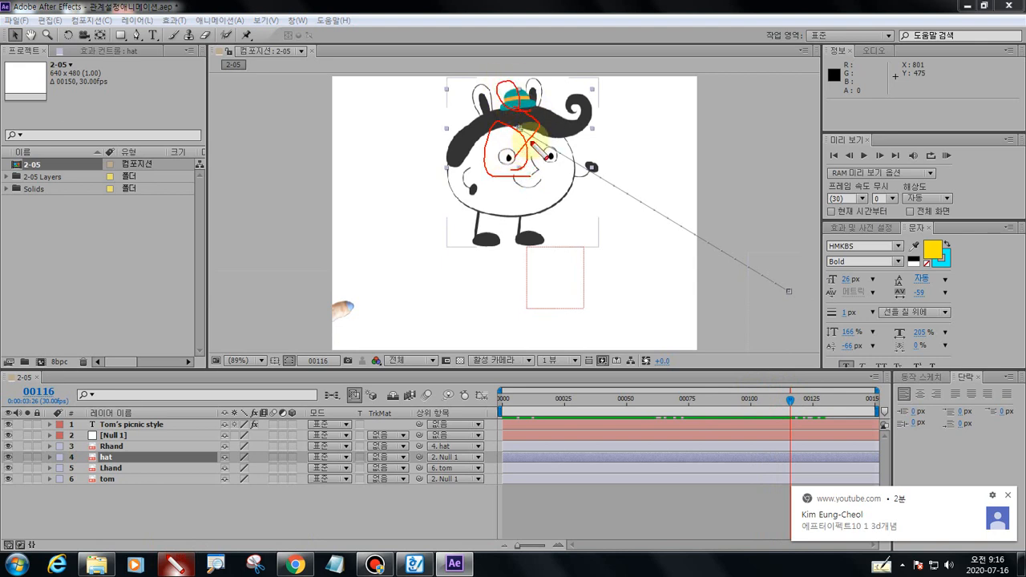
pyautogui.click(532, 128)
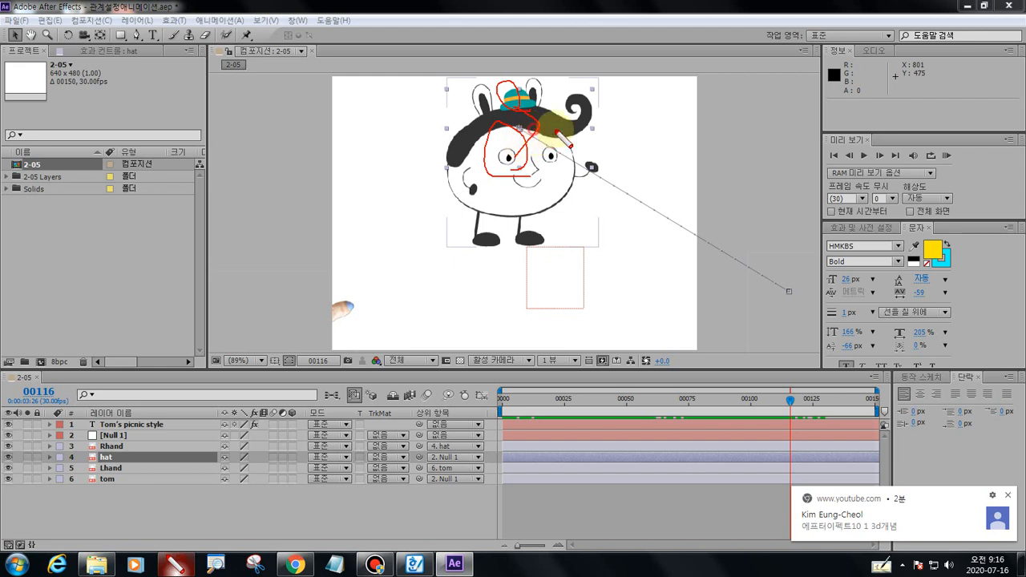
pyautogui.moveTo(556, 133)
pyautogui.mouseDown()
pyautogui.moveTo(582, 136)
pyautogui.moveTo(582, 248)
pyautogui.moveTo(536, 250)
pyautogui.moveTo(529, 318)
pyautogui.moveTo(587, 310)
pyautogui.moveTo(593, 246)
pyautogui.mouseUp()
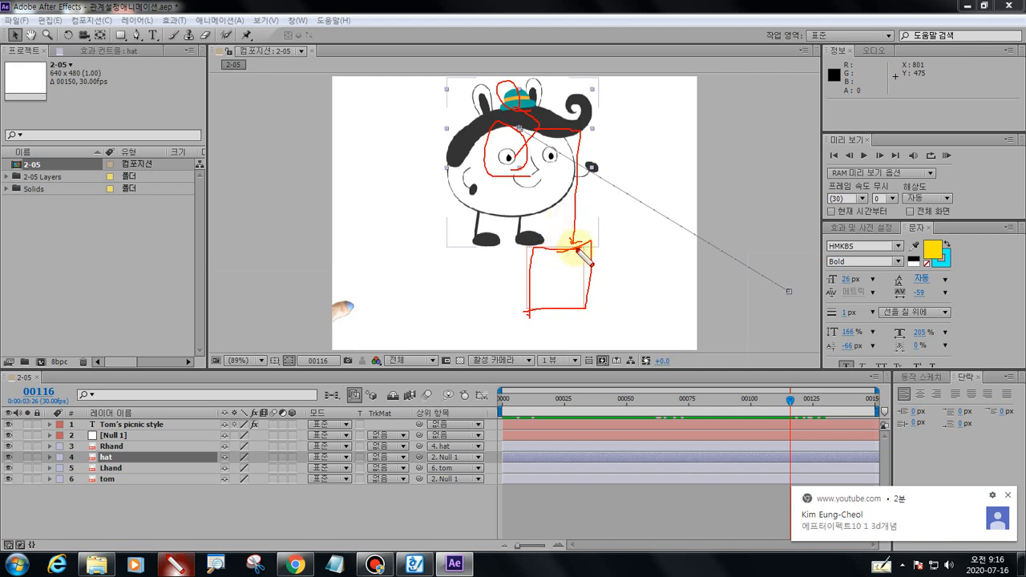
pyautogui.press('Escape')
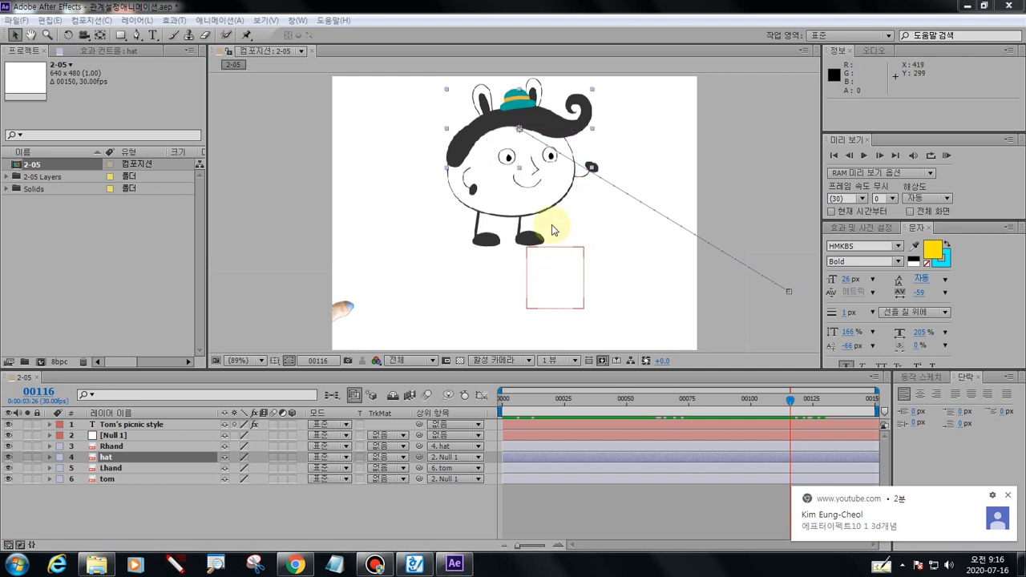
# Outline the null box again and circle the character's hat and face together with the red pen, clearing the marks at the end
pyautogui.click(171, 567)
pyautogui.moveTo(561, 249)
pyautogui.mouseDown()
pyautogui.moveTo(536, 259)
pyautogui.moveTo(534, 304)
pyautogui.moveTo(576, 316)
pyautogui.moveTo(565, 250)
pyautogui.moveTo(522, 242)
pyautogui.mouseUp()
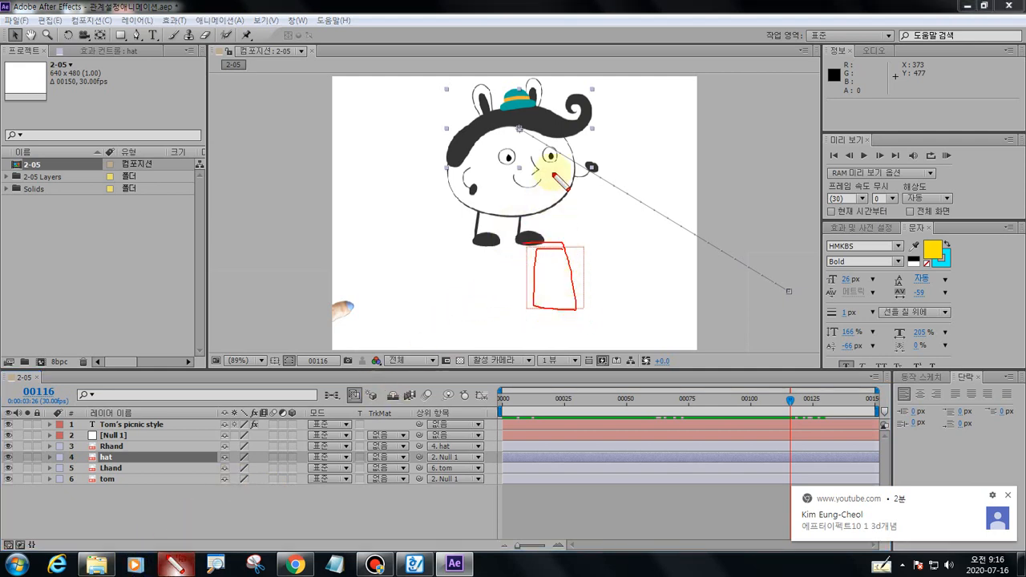
pyautogui.moveTo(552, 164)
pyautogui.mouseDown()
pyautogui.moveTo(511, 178)
pyautogui.moveTo(546, 93)
pyautogui.moveTo(574, 170)
pyautogui.mouseUp()
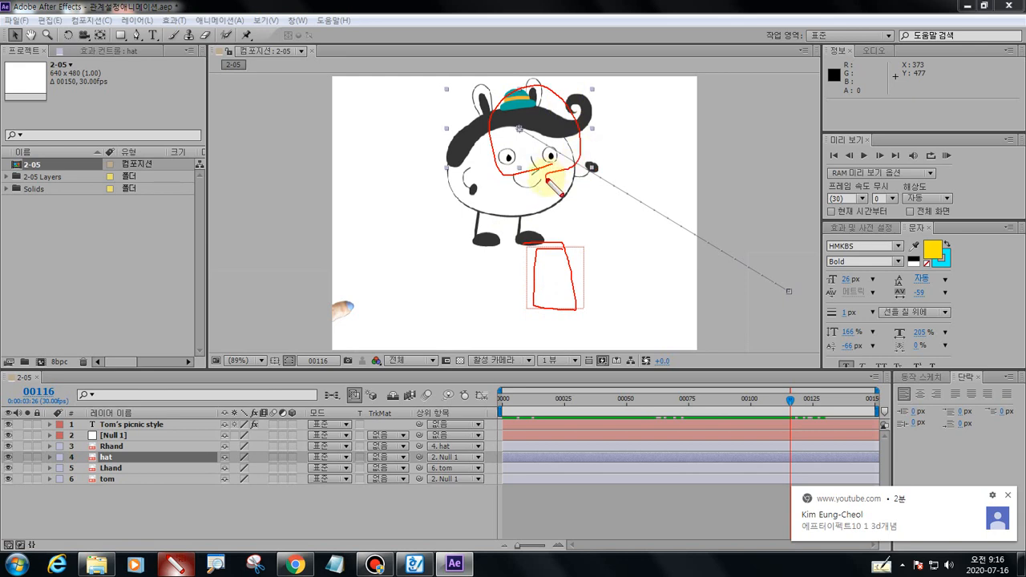
pyautogui.press('Escape')
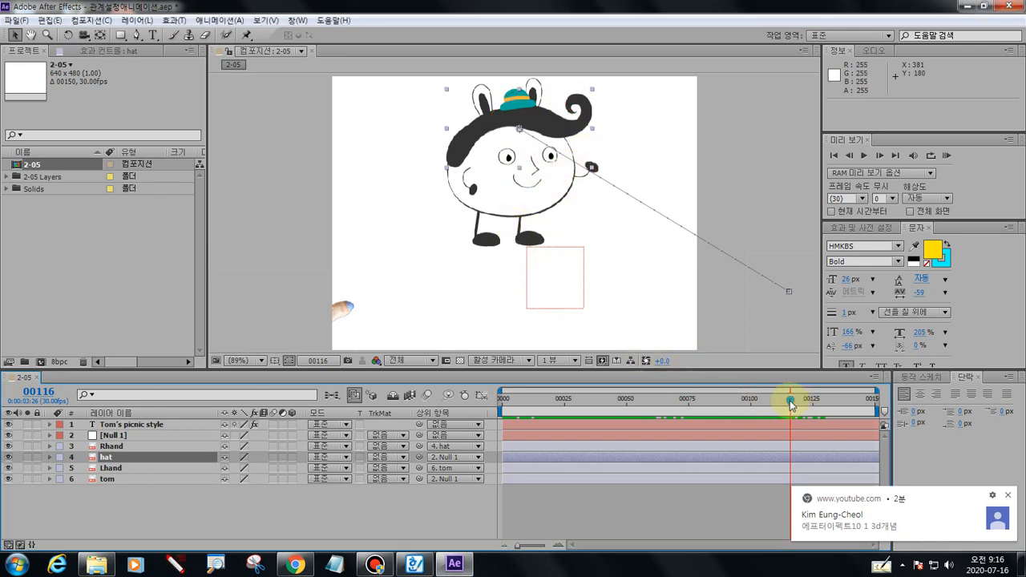
# Scrub to frame 136 to review the title's entrance, return to frame 0, and deselect the hat layer
pyautogui.moveTo(790, 404); pyautogui.dragTo(838, 409)
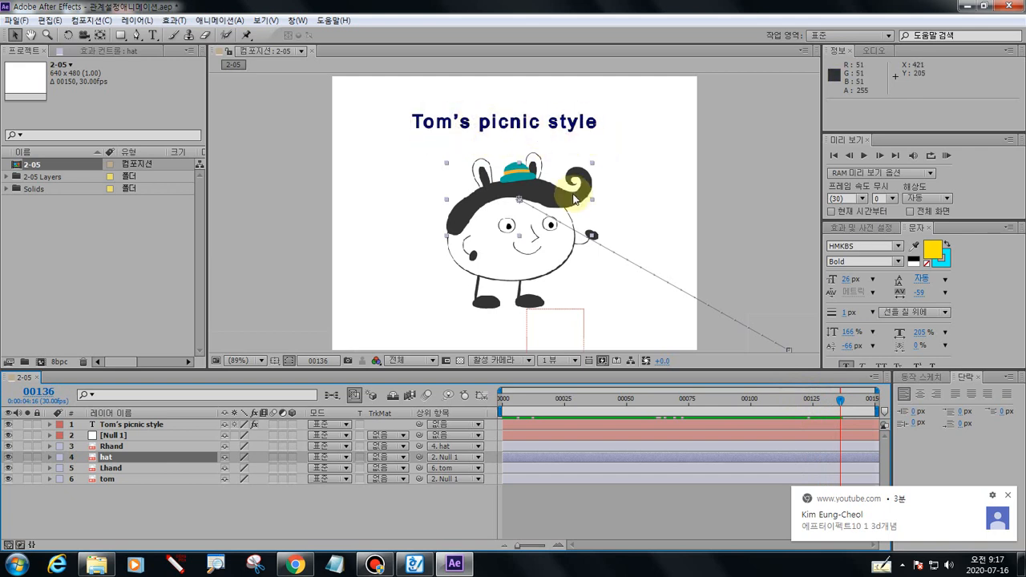
pyautogui.moveTo(840, 401); pyautogui.dragTo(470, 395)
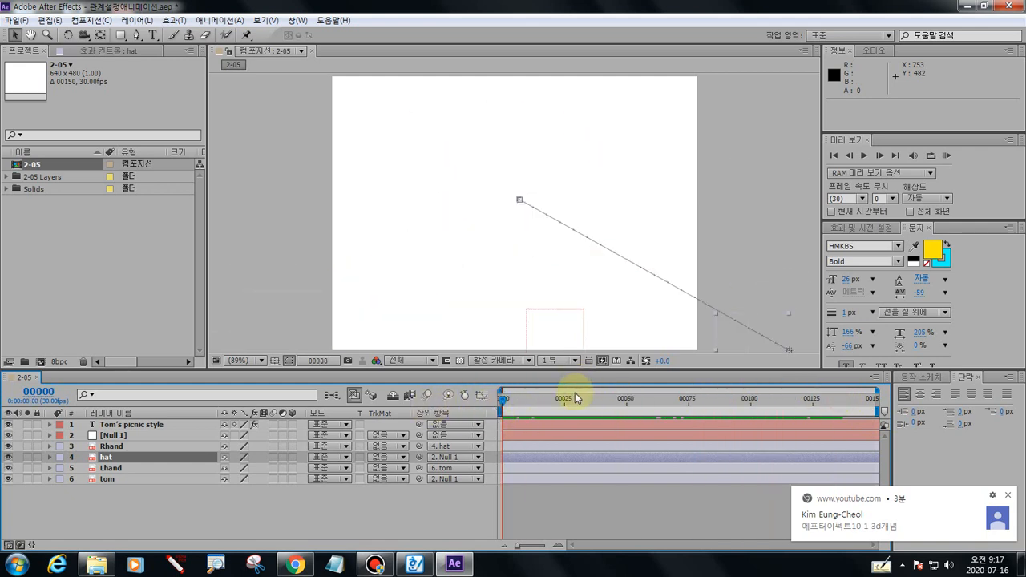
pyautogui.click(161, 516)
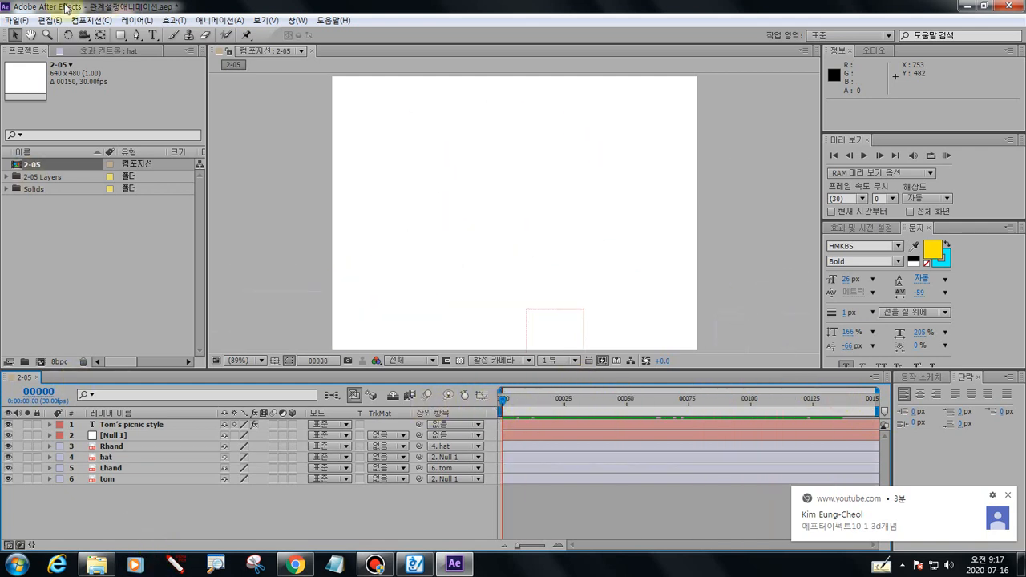
# Create a new project, discarding the changes to 관계설정애니메이션.aep
pyautogui.click(16, 20)
pyautogui.moveTo(25, 37)
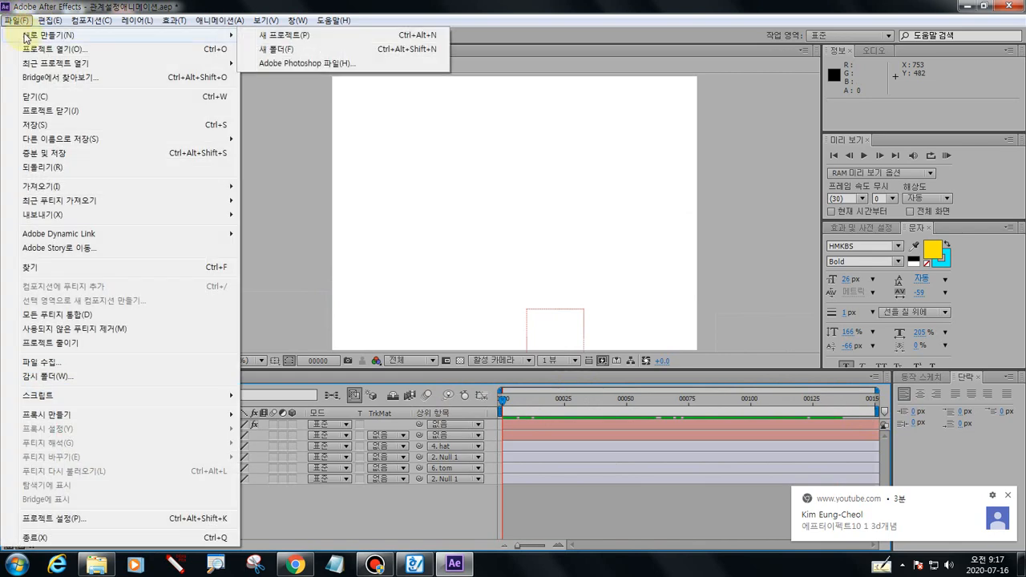
pyautogui.click(286, 38)
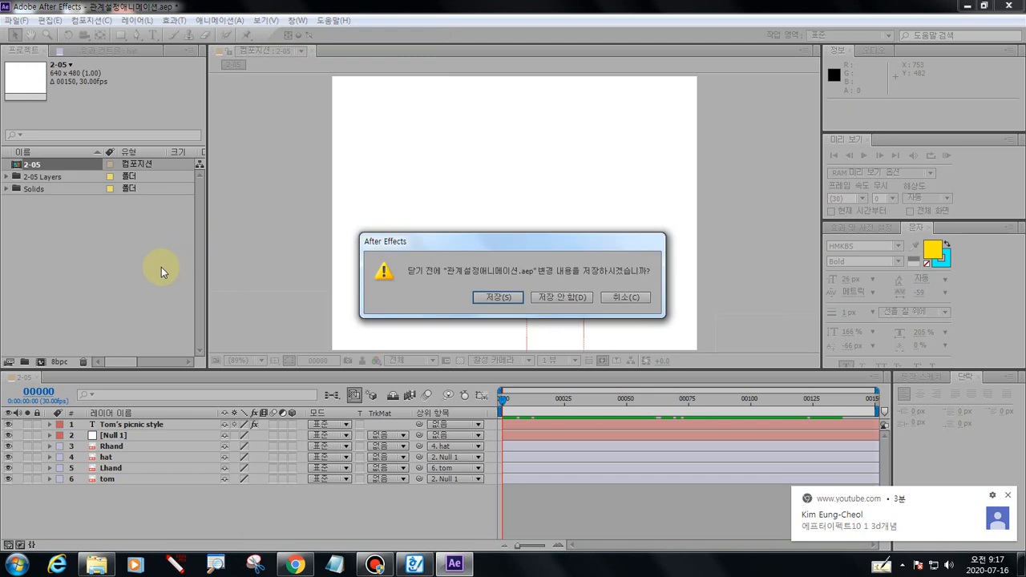
pyautogui.click(548, 299)
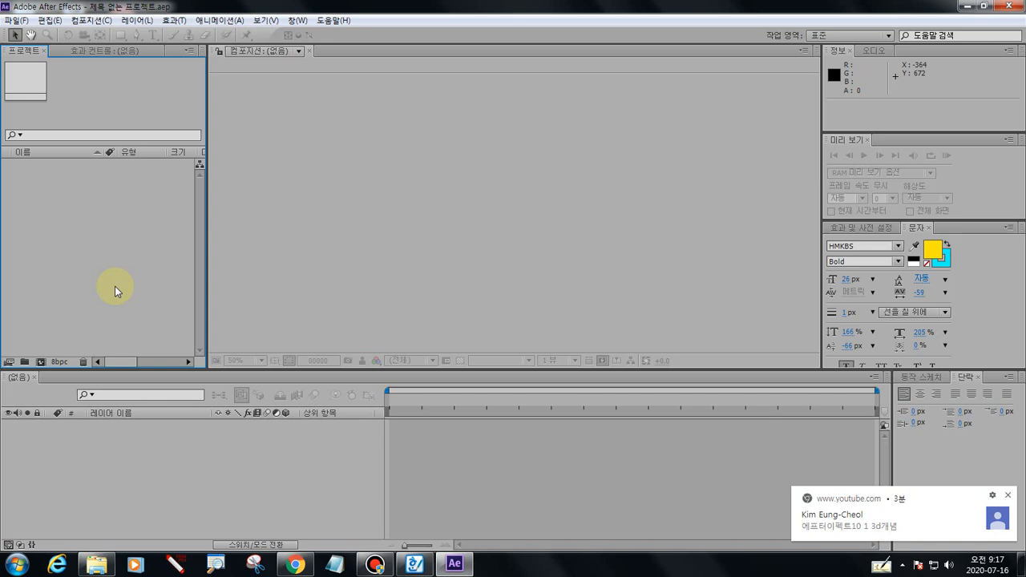
# Start a file import and browse to the 관계설정애니메이션 folder inside the 4일차 course folder
pyautogui.doubleClick(115, 287)
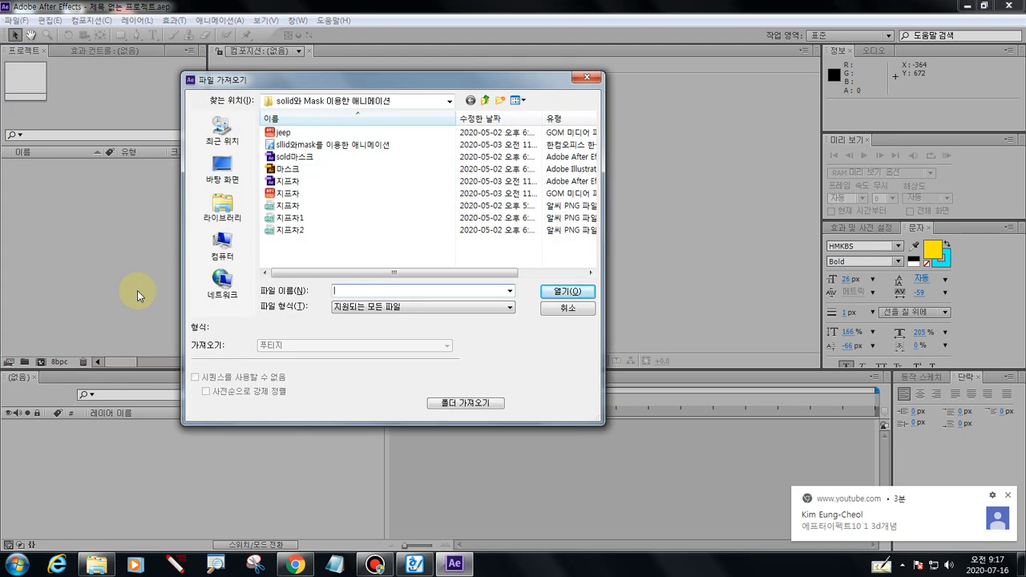
pyautogui.click(281, 102)
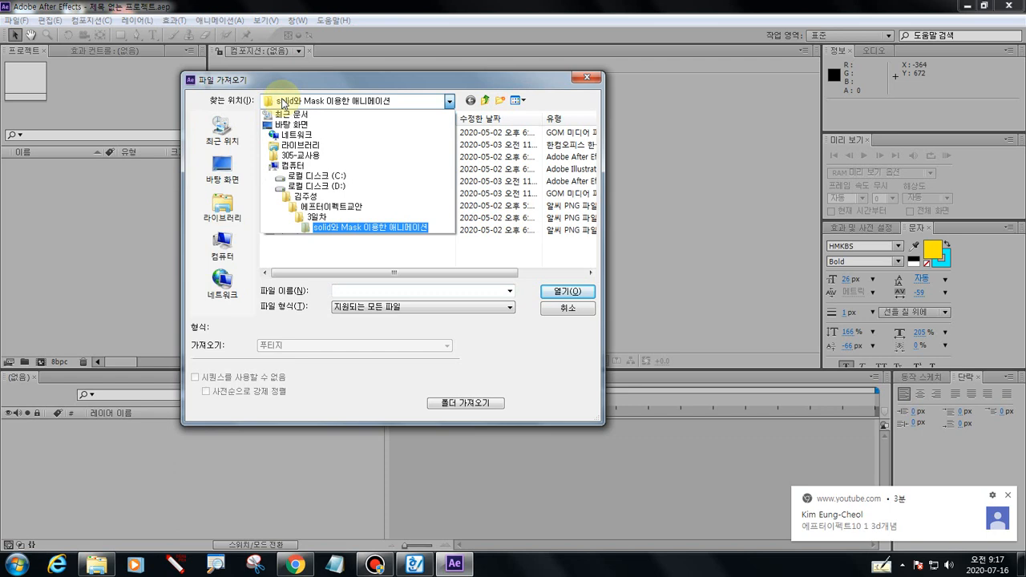
pyautogui.click(328, 206)
pyautogui.click(287, 170)
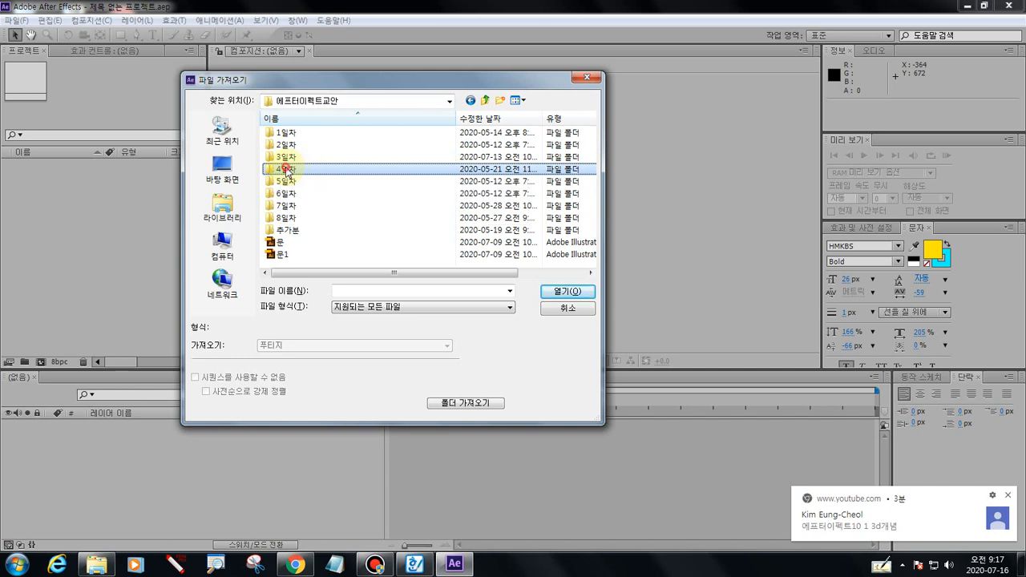
pyautogui.doubleClick(287, 170)
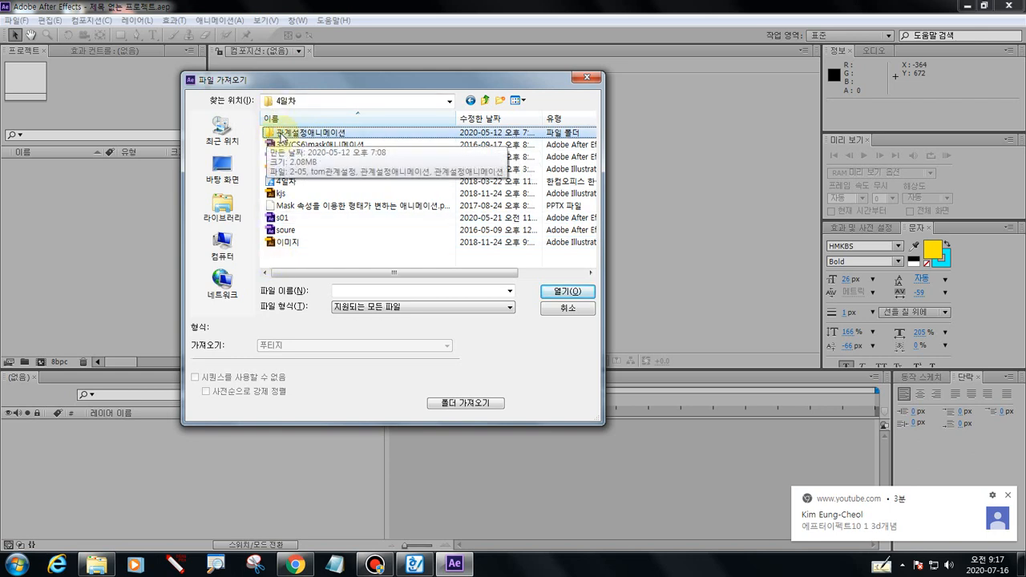
pyautogui.doubleClick(287, 135)
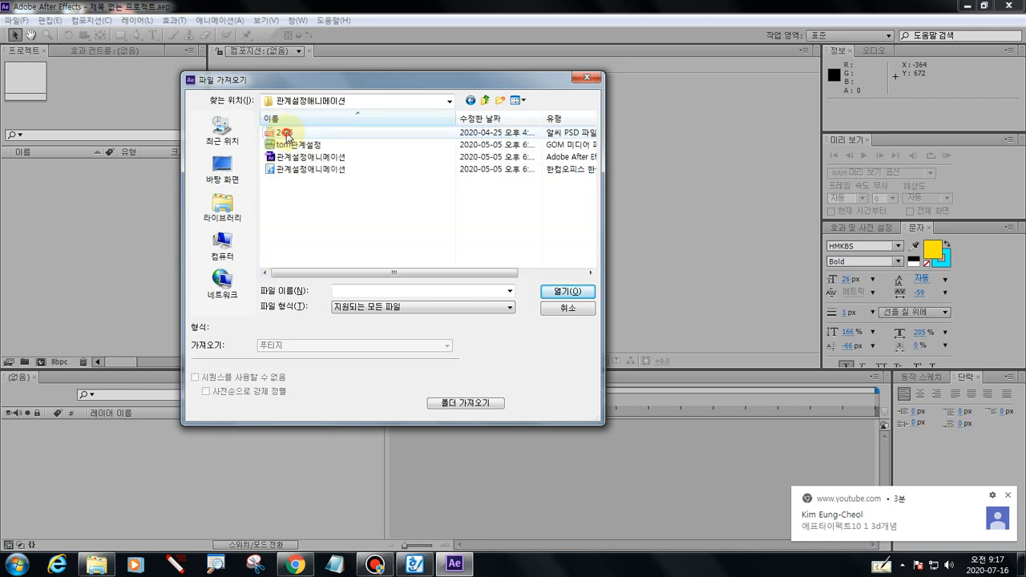
# Choose the 2-05 PSD file for import, circling it with the red pen and clearing the marks before opening it
pyautogui.click(287, 135)
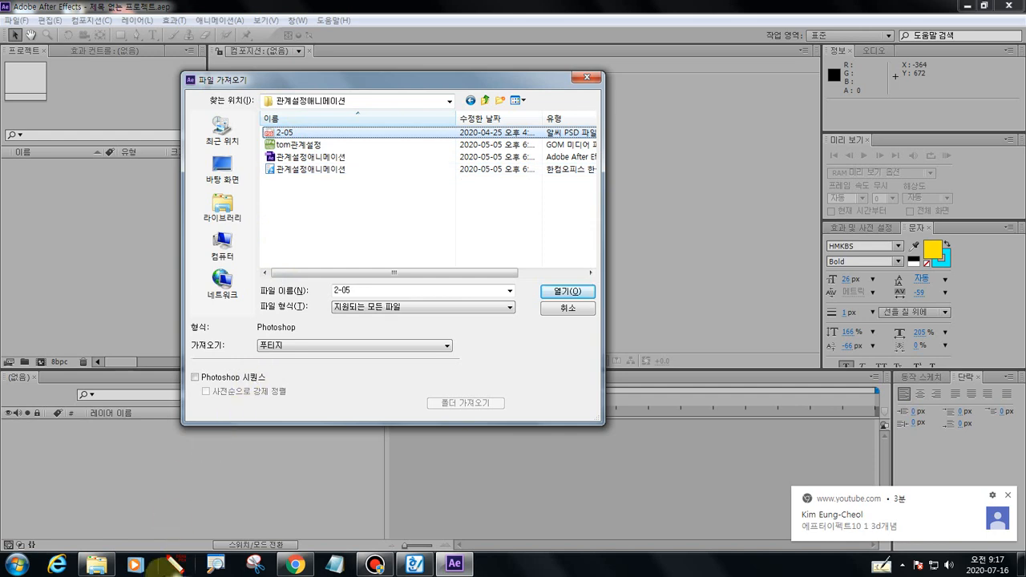
pyautogui.click(177, 561)
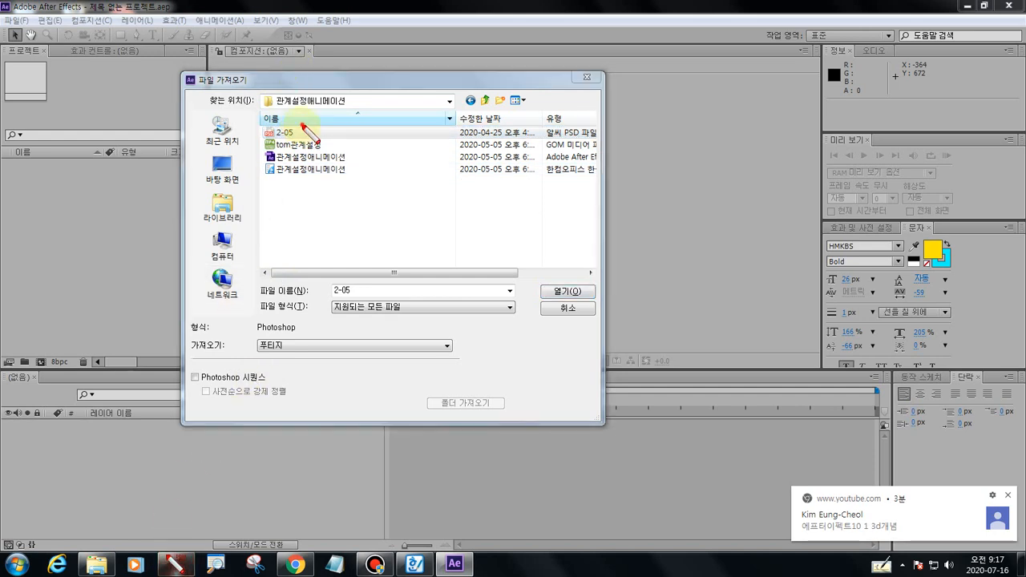
pyautogui.moveTo(302, 126); pyautogui.dragTo(269, 147)
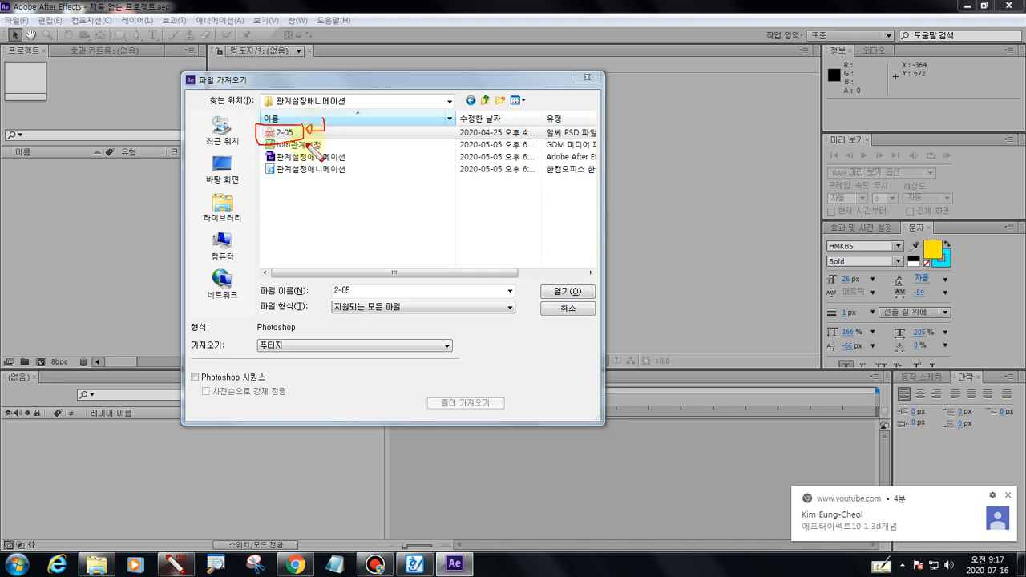
pyautogui.press('Escape')
pyautogui.click(568, 292)
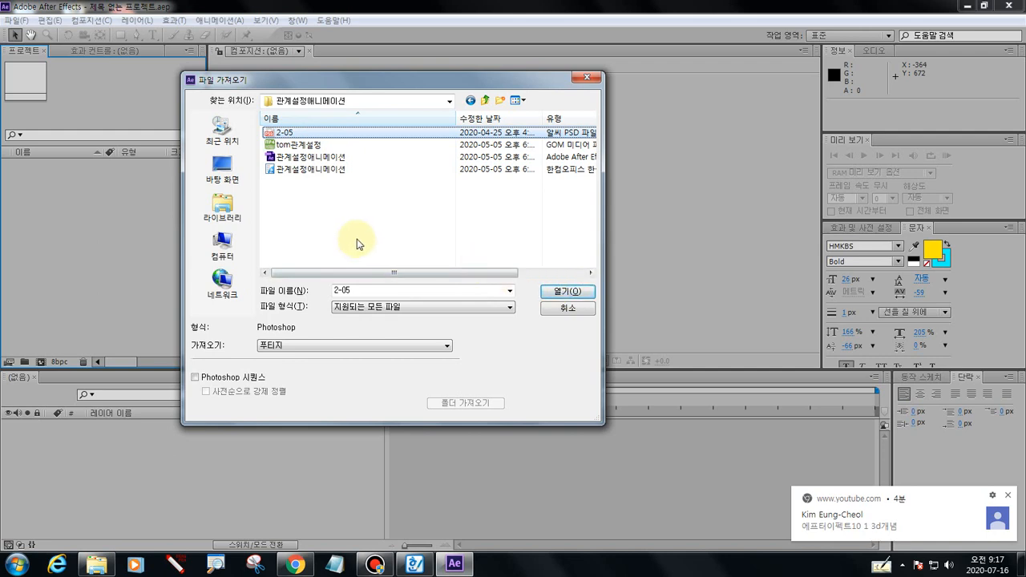
pyautogui.click(551, 294)
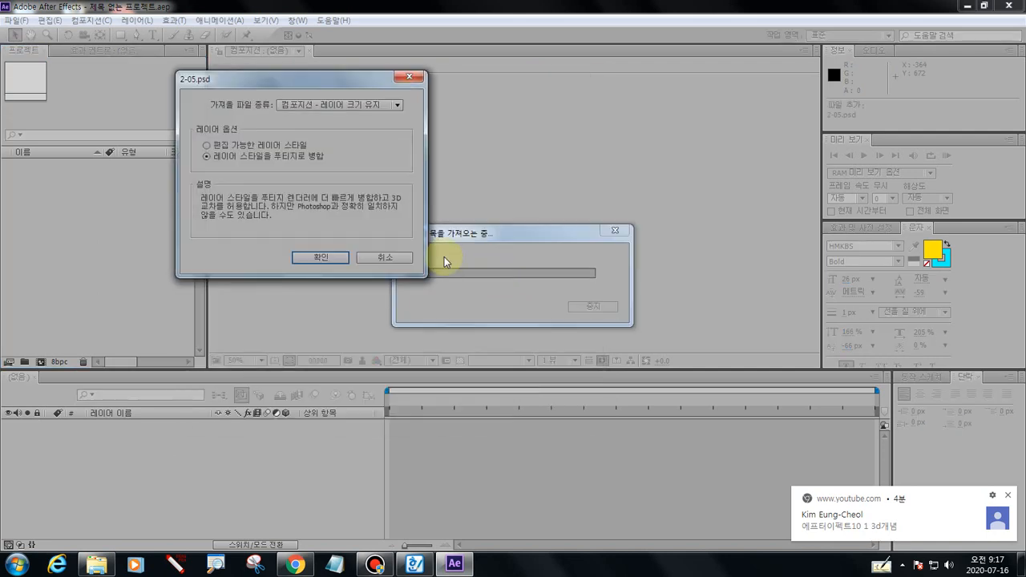
# Import 2-05.psd as 컴포지션 - 레이어 크기 유지 with layer styles merged into footage, marking that option with the red pen before confirming
pyautogui.click(319, 105)
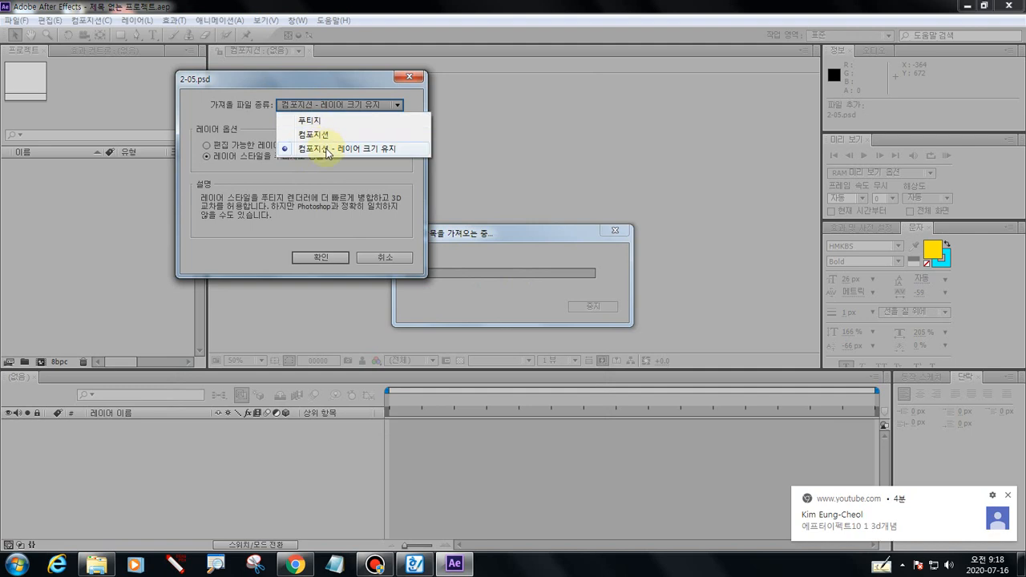
pyautogui.click(321, 138)
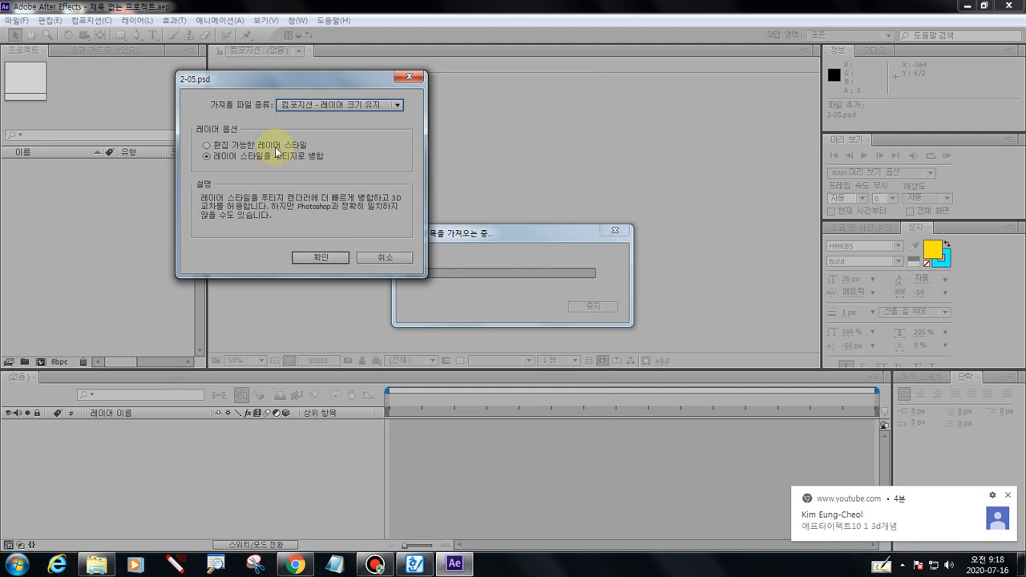
pyautogui.click(175, 564)
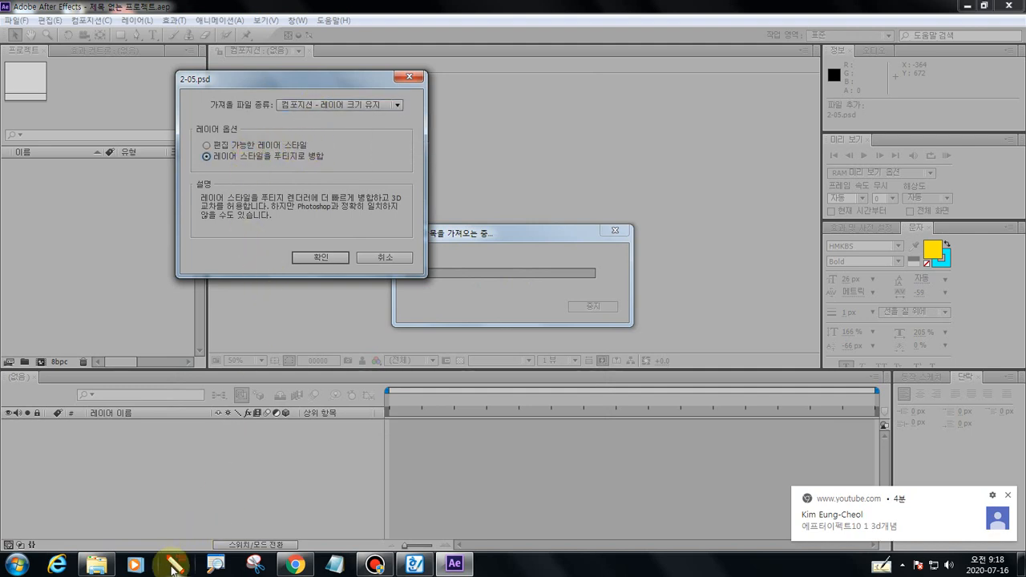
pyautogui.moveTo(203, 166)
pyautogui.mouseDown()
pyautogui.moveTo(336, 167)
pyautogui.moveTo(324, 146)
pyautogui.moveTo(186, 140)
pyautogui.moveTo(242, 171)
pyautogui.mouseUp()
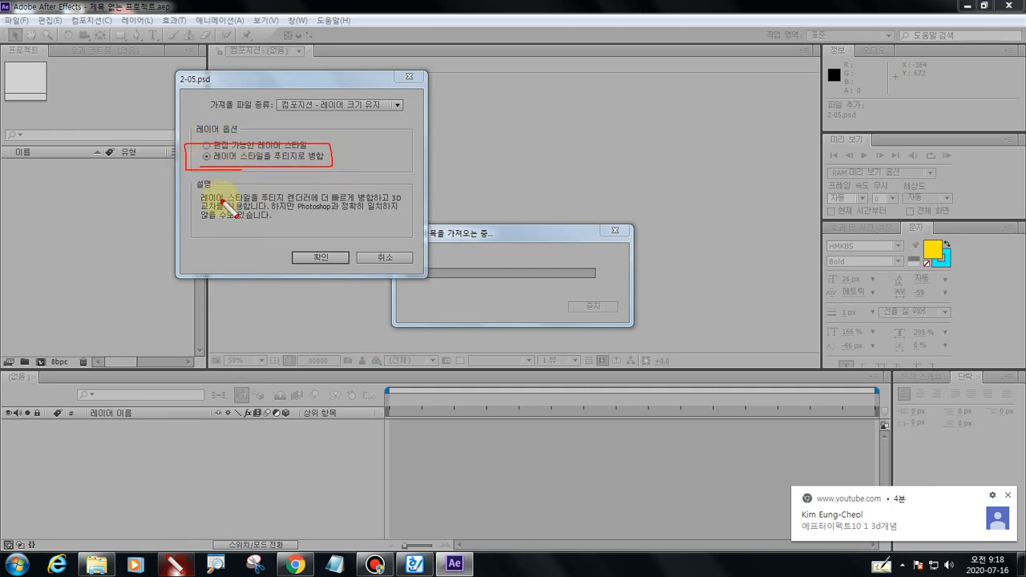
pyautogui.moveTo(324, 272)
pyautogui.mouseDown()
pyautogui.moveTo(321, 250)
pyautogui.moveTo(336, 266)
pyautogui.mouseUp()
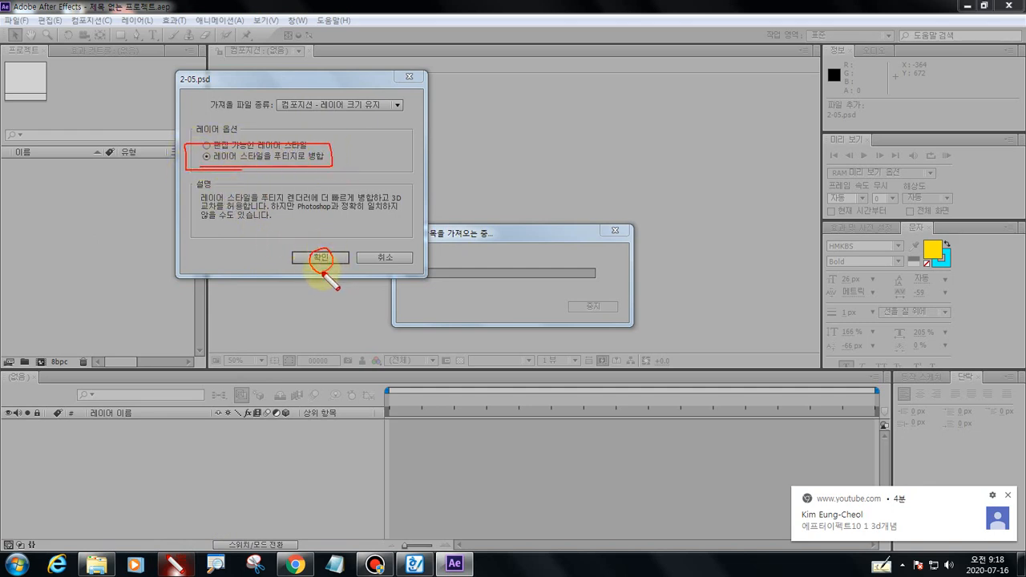
pyautogui.press('Escape')
pyautogui.click(323, 259)
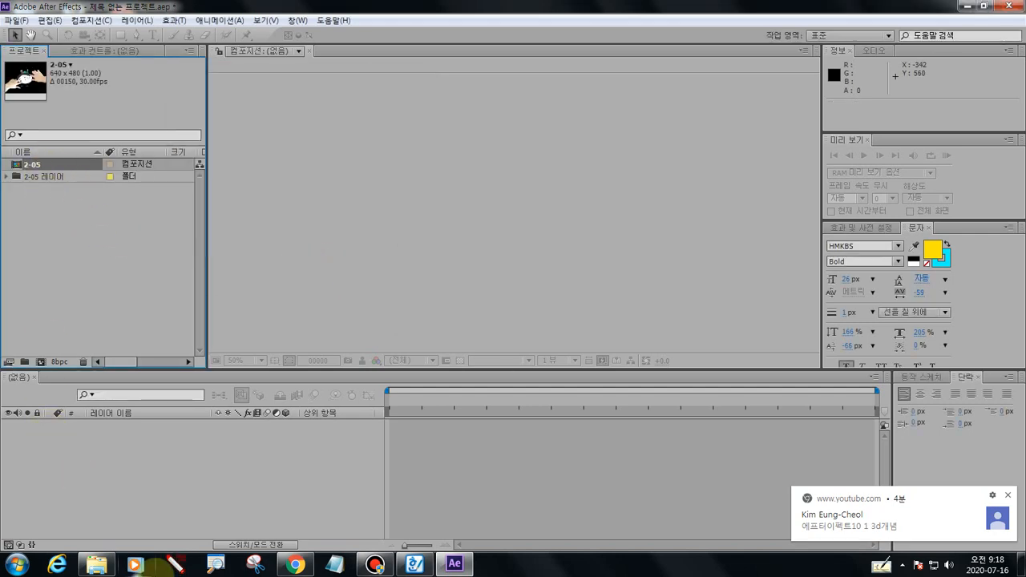
# Outline the imported 2-05 composition with the red pen, clear the mark, and open the composition
pyautogui.click(175, 564)
pyautogui.moveTo(4, 159)
pyautogui.mouseDown()
pyautogui.moveTo(149, 169)
pyautogui.moveTo(154, 159)
pyautogui.moveTo(10, 159)
pyautogui.mouseUp()
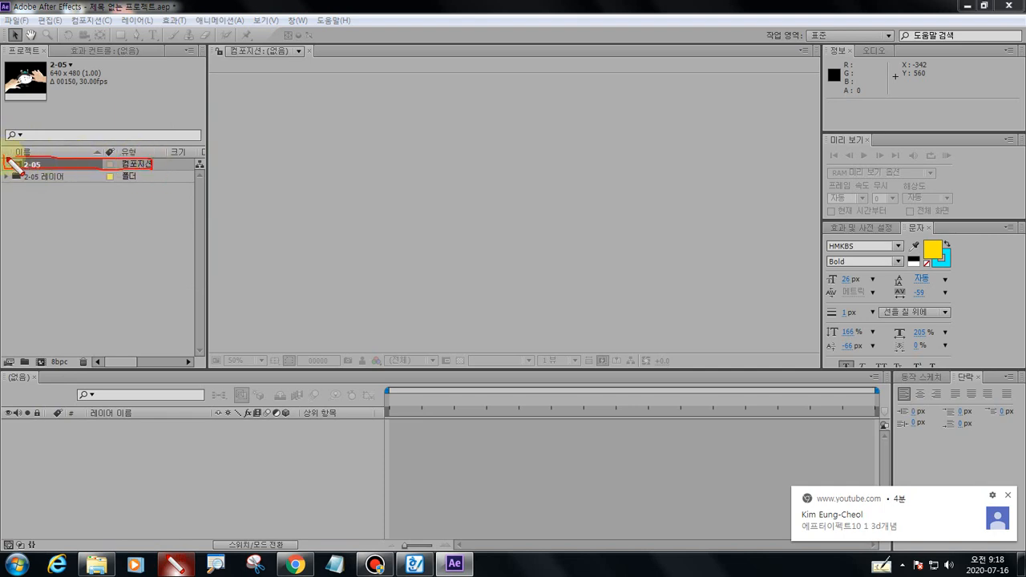
pyautogui.press('Escape')
pyautogui.doubleClick(39, 167)
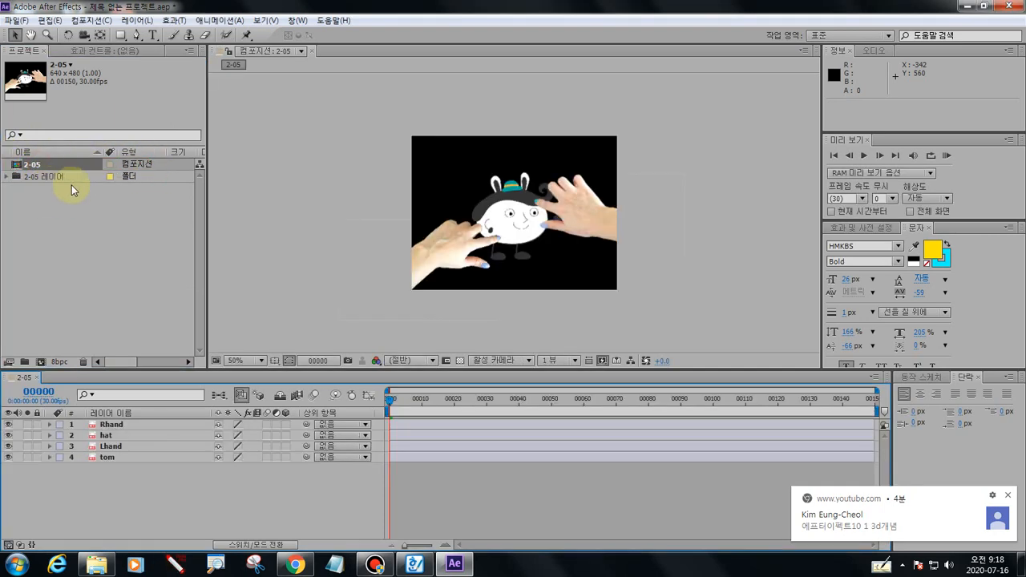
# Outline the composition frame and mark its black background with the red pen, clearing the marks at the end
pyautogui.click(174, 565)
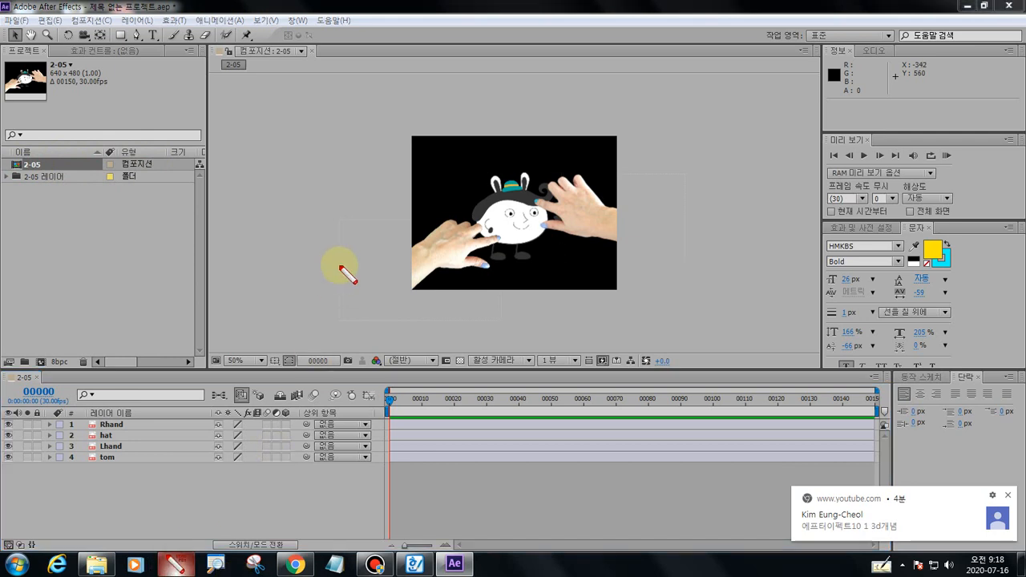
pyautogui.moveTo(399, 94); pyautogui.dragTo(399, 198)
pyautogui.moveTo(396, 240)
pyautogui.mouseDown()
pyautogui.moveTo(384, 303)
pyautogui.moveTo(590, 304)
pyautogui.moveTo(637, 206)
pyautogui.moveTo(627, 69)
pyautogui.moveTo(399, 92)
pyautogui.mouseUp()
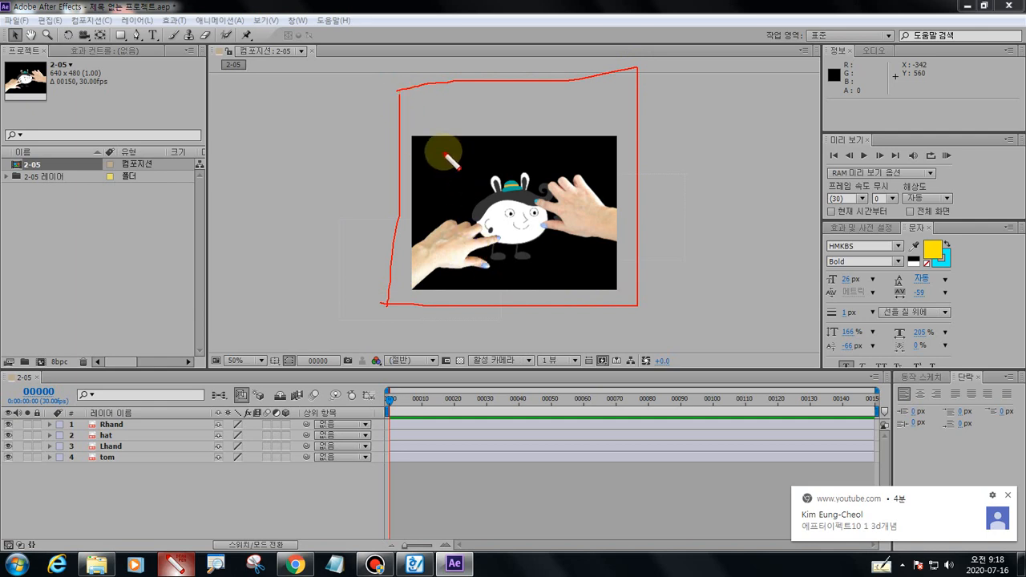
pyautogui.moveTo(446, 154); pyautogui.dragTo(458, 154)
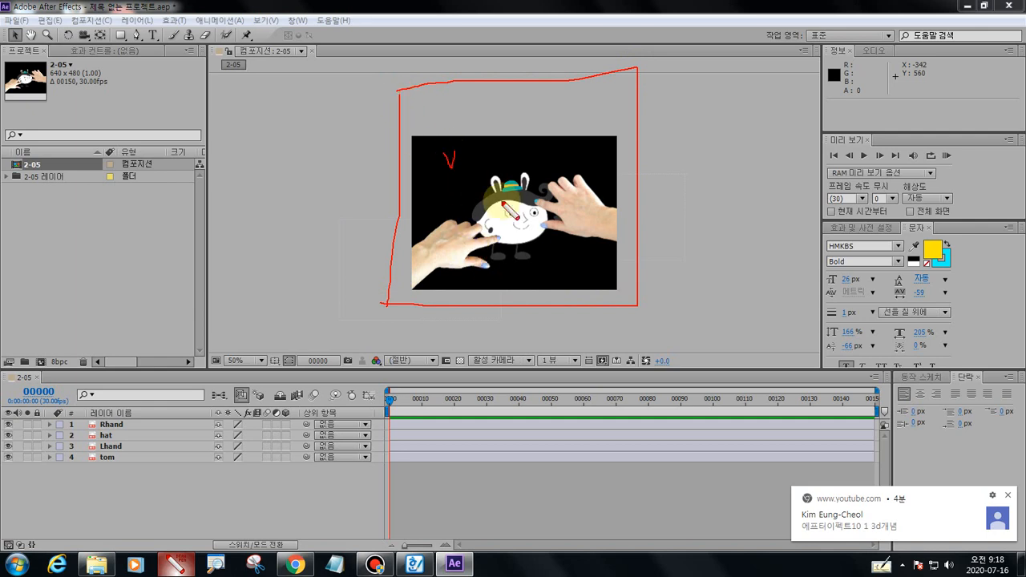
pyautogui.press('Escape')
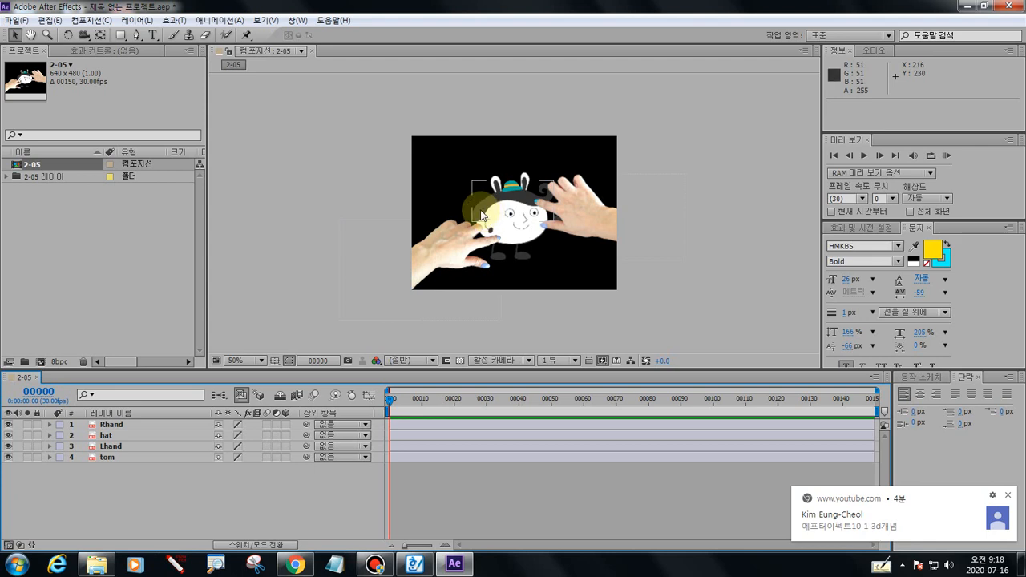
pyautogui.scroll(1, 469, 198)
pyautogui.scroll(-1, 468, 198)
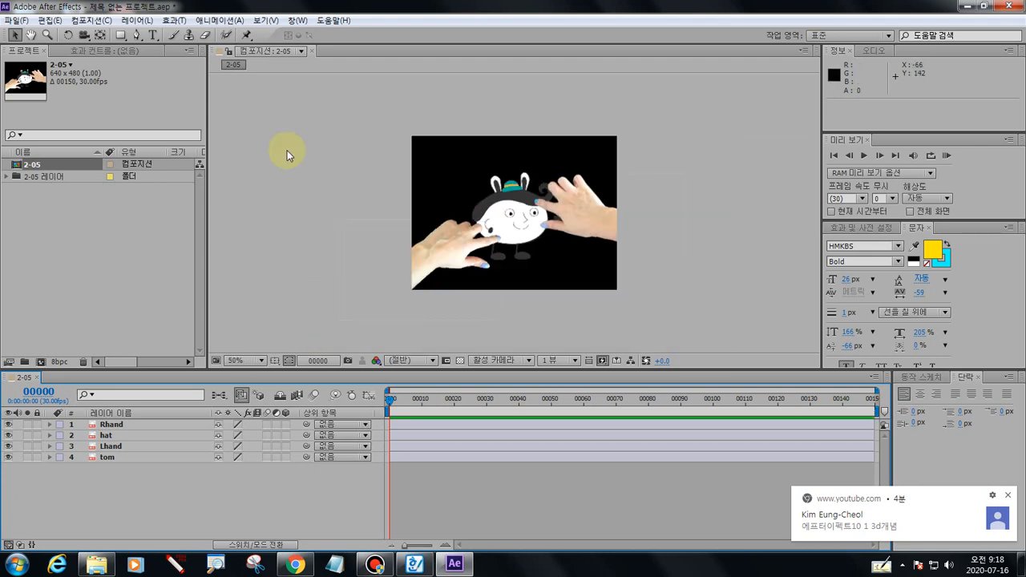
# Open the settings of the 2-05 composition and set its background color to white
pyautogui.click(94, 21)
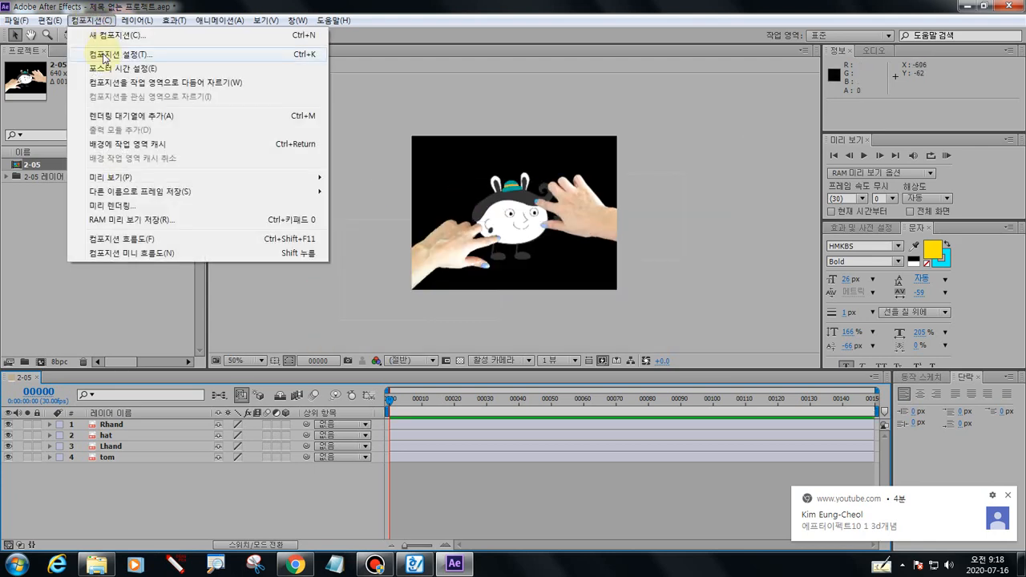
pyautogui.click(114, 57)
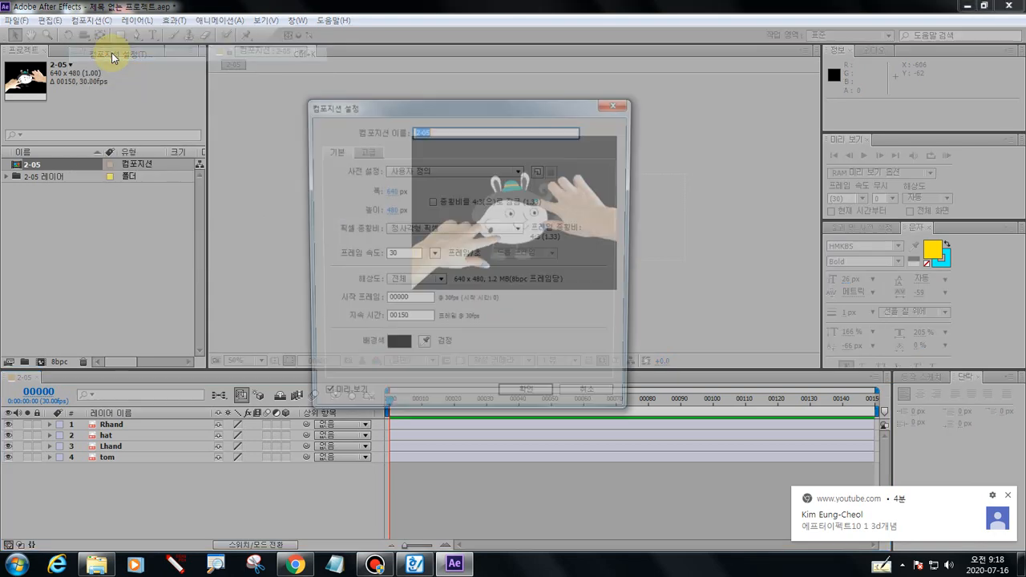
pyautogui.click(393, 355)
pyautogui.moveTo(271, 315); pyautogui.dragTo(135, 162)
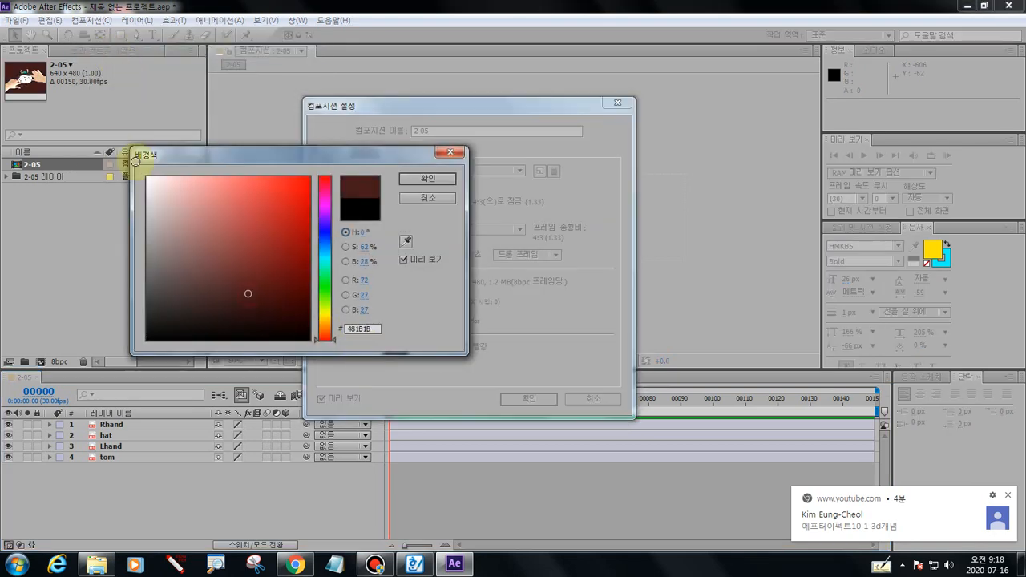
pyautogui.click(418, 178)
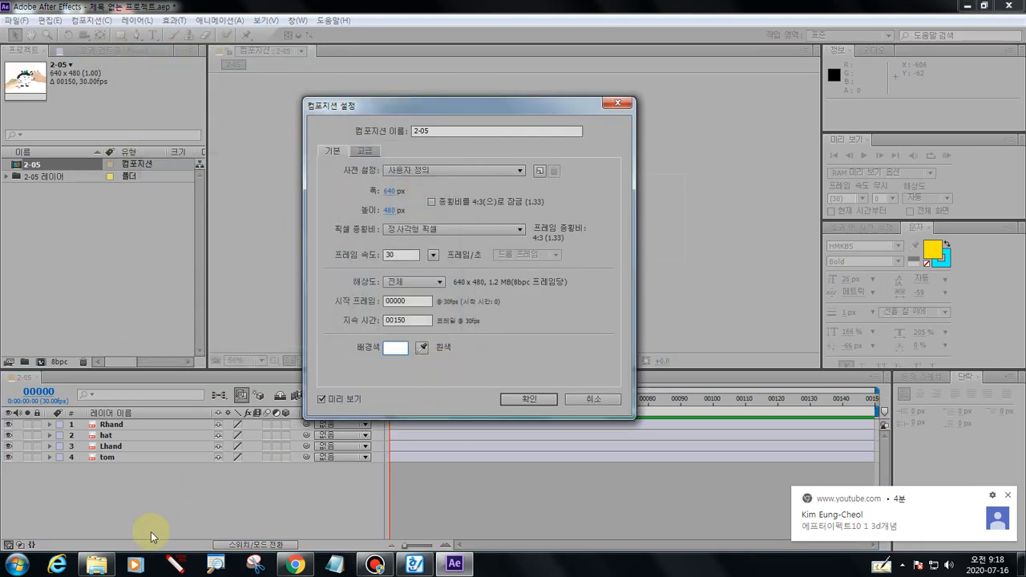
# Mark the duration, width and height, background color and composition name settings with the red pen, then clear the marks
pyautogui.click(173, 564)
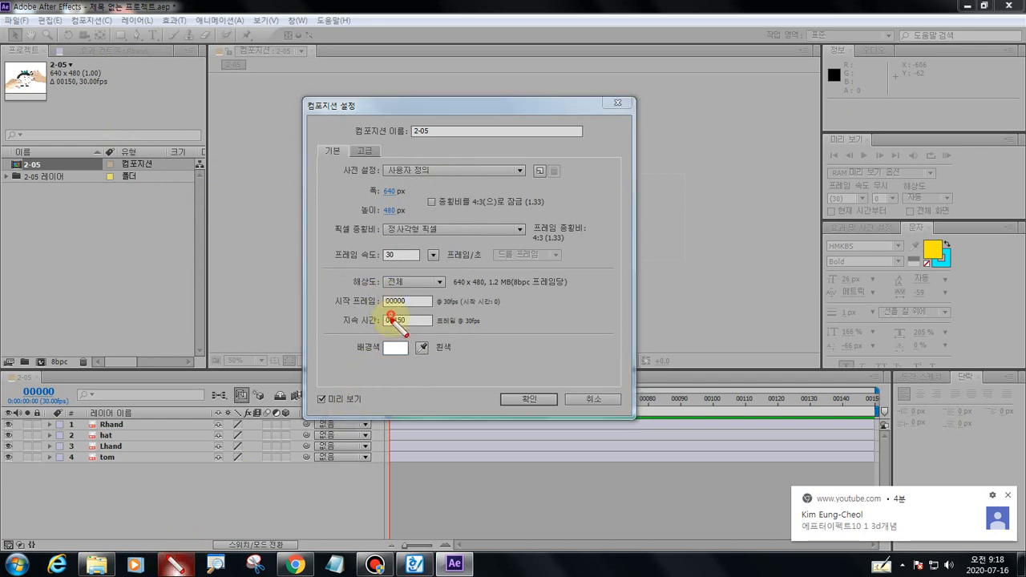
pyautogui.moveTo(390, 316)
pyautogui.mouseDown()
pyautogui.moveTo(376, 322)
pyautogui.moveTo(399, 318)
pyautogui.mouseUp()
pyautogui.moveTo(404, 183)
pyautogui.mouseDown()
pyautogui.moveTo(372, 175)
pyautogui.moveTo(372, 234)
pyautogui.moveTo(411, 234)
pyautogui.moveTo(401, 186)
pyautogui.mouseUp()
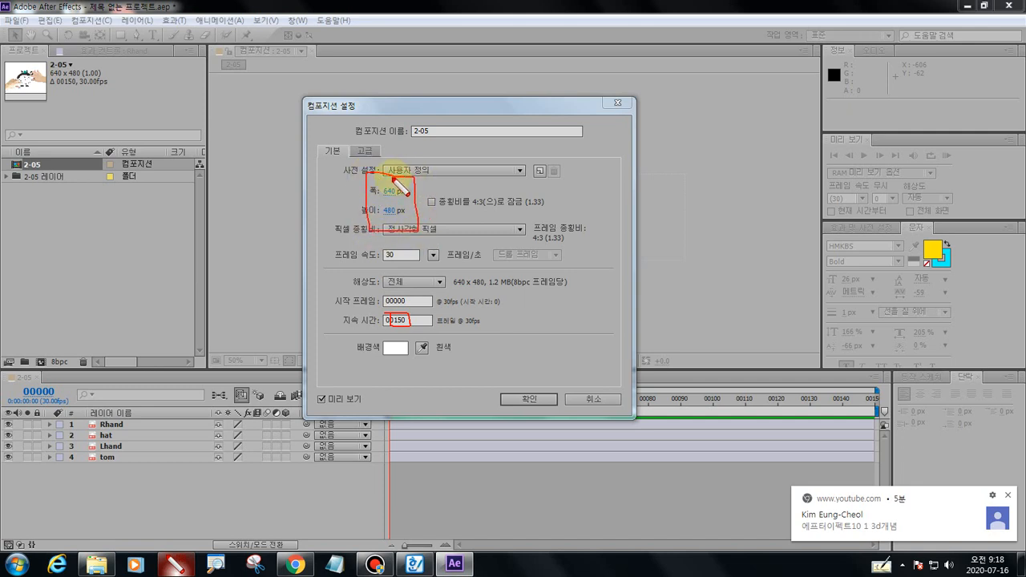
pyautogui.moveTo(373, 327)
pyautogui.mouseDown()
pyautogui.moveTo(417, 325)
pyautogui.moveTo(401, 352)
pyautogui.moveTo(368, 362)
pyautogui.moveTo(374, 347)
pyautogui.moveTo(379, 369)
pyautogui.moveTo(417, 351)
pyautogui.mouseUp()
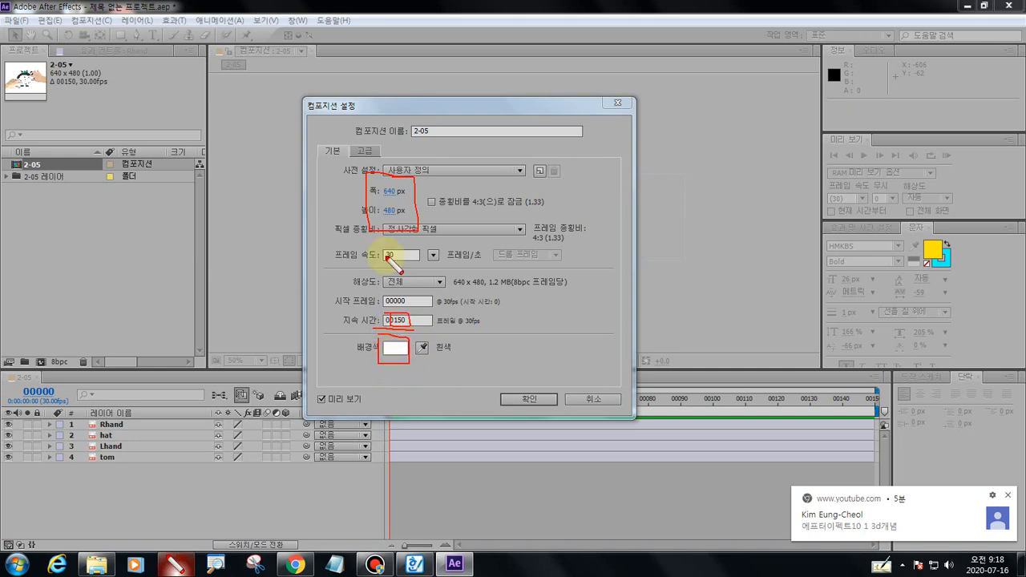
pyautogui.moveTo(350, 139)
pyautogui.mouseDown()
pyautogui.moveTo(426, 144)
pyautogui.moveTo(428, 130)
pyautogui.moveTo(361, 109)
pyautogui.moveTo(371, 142)
pyautogui.mouseUp()
pyautogui.press('Escape')
# Rename the composition as 관계설정에니메이션
pyautogui.moveTo(433, 132); pyautogui.dragTo(405, 131)
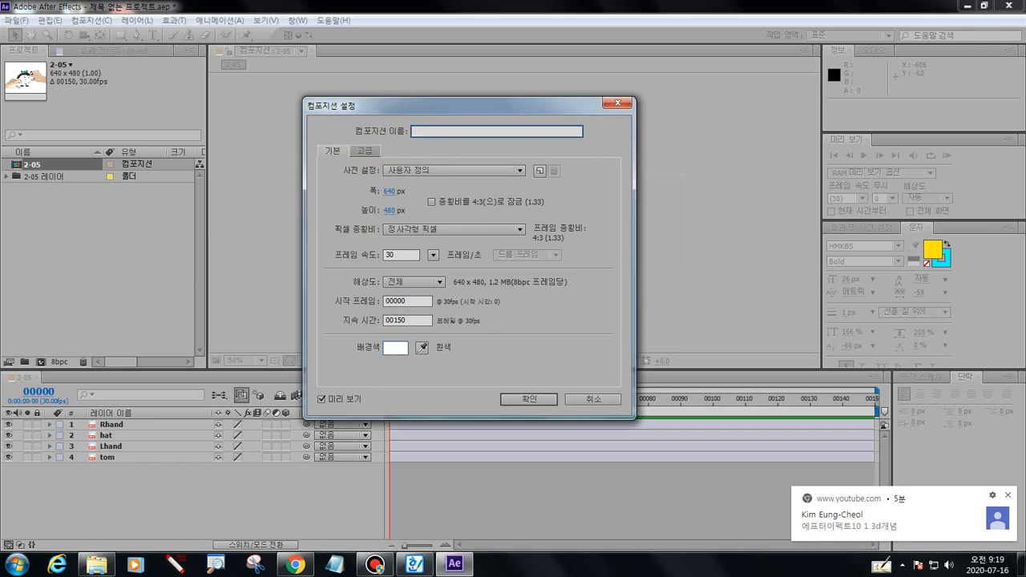
pyautogui.press('super+r')
pyautogui.press('Escape')
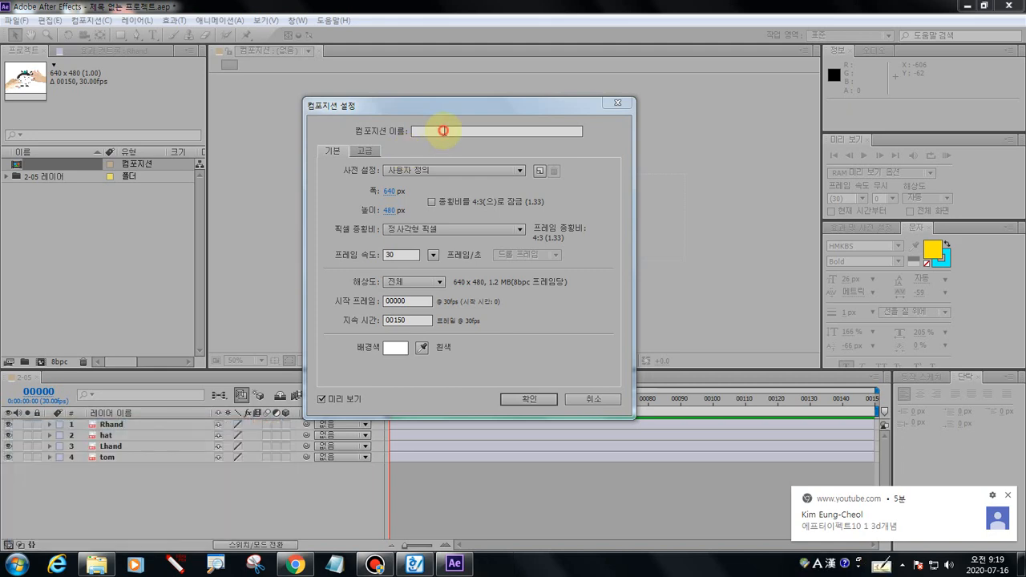
pyautogui.click(443, 131)
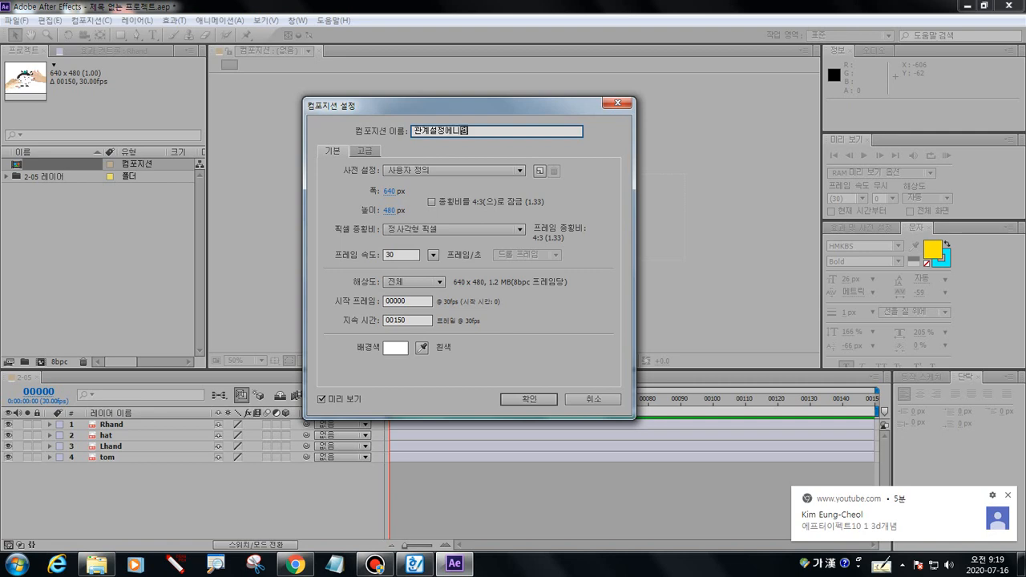
pyautogui.click(477, 117)
pyautogui.click(415, 147)
# Mark the composition's name, dimensions and duration with the red pen, clear the marks, and apply the composition settings
pyautogui.click(180, 561)
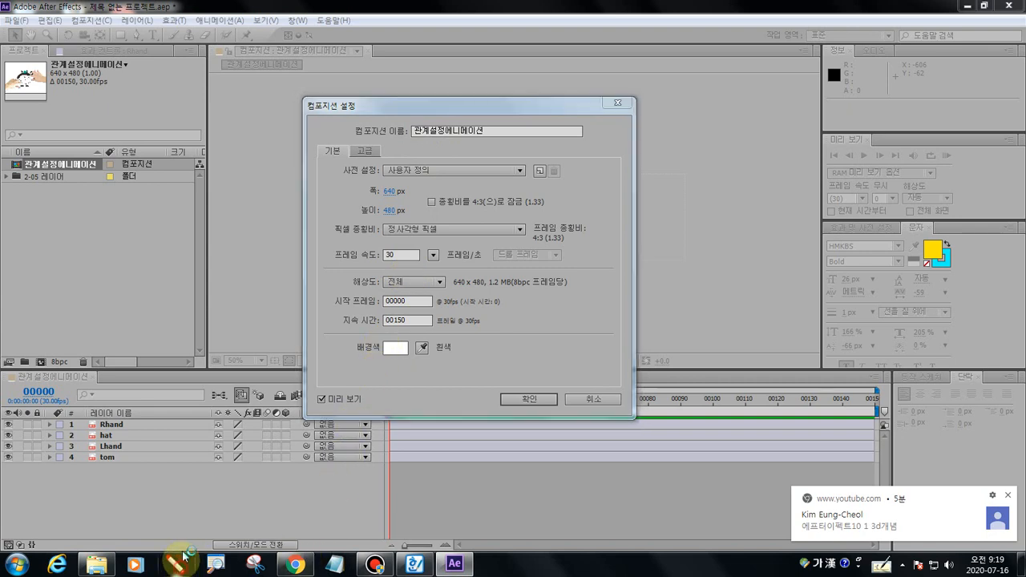
pyautogui.moveTo(414, 137); pyautogui.dragTo(481, 143)
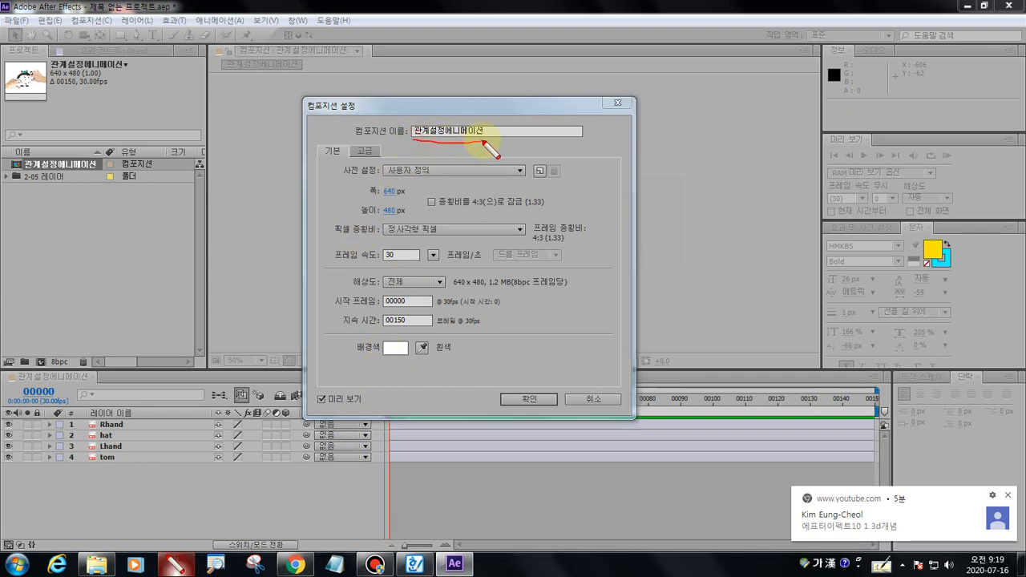
pyautogui.moveTo(403, 186)
pyautogui.mouseDown()
pyautogui.moveTo(404, 225)
pyautogui.moveTo(379, 226)
pyautogui.moveTo(378, 186)
pyautogui.moveTo(403, 186)
pyautogui.mouseUp()
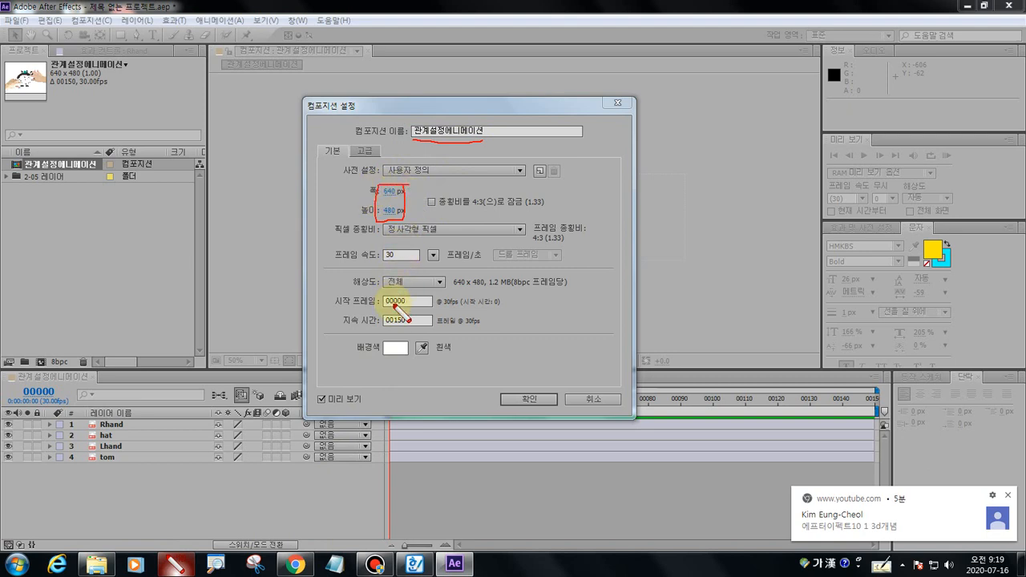
pyautogui.moveTo(389, 317); pyautogui.dragTo(398, 328)
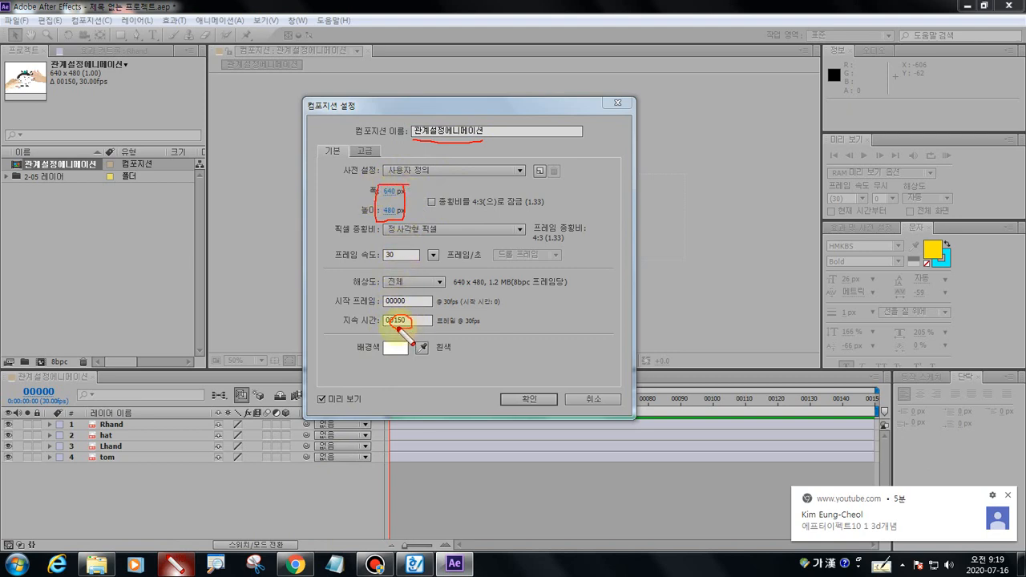
pyautogui.press('Escape')
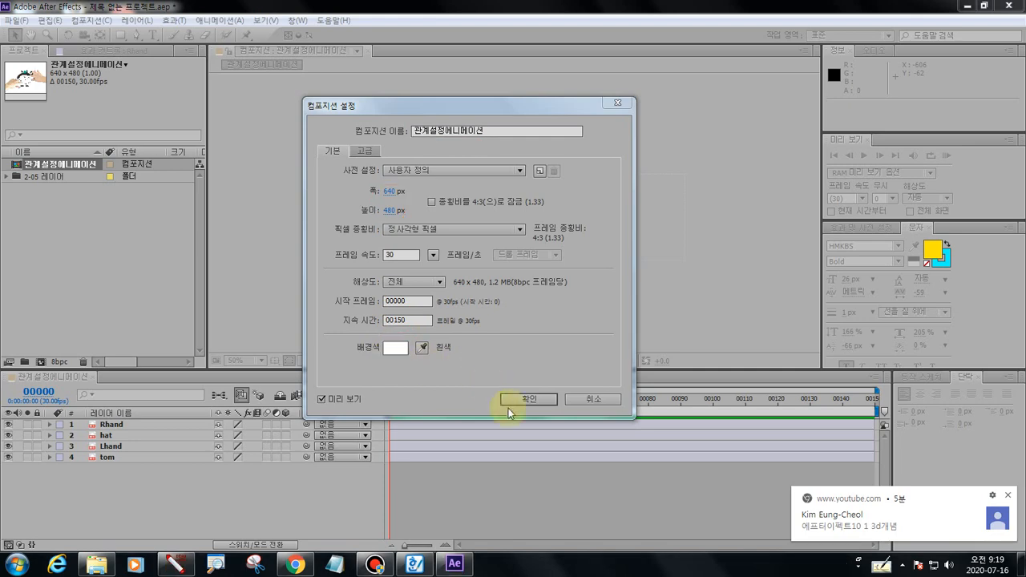
pyautogui.click(508, 403)
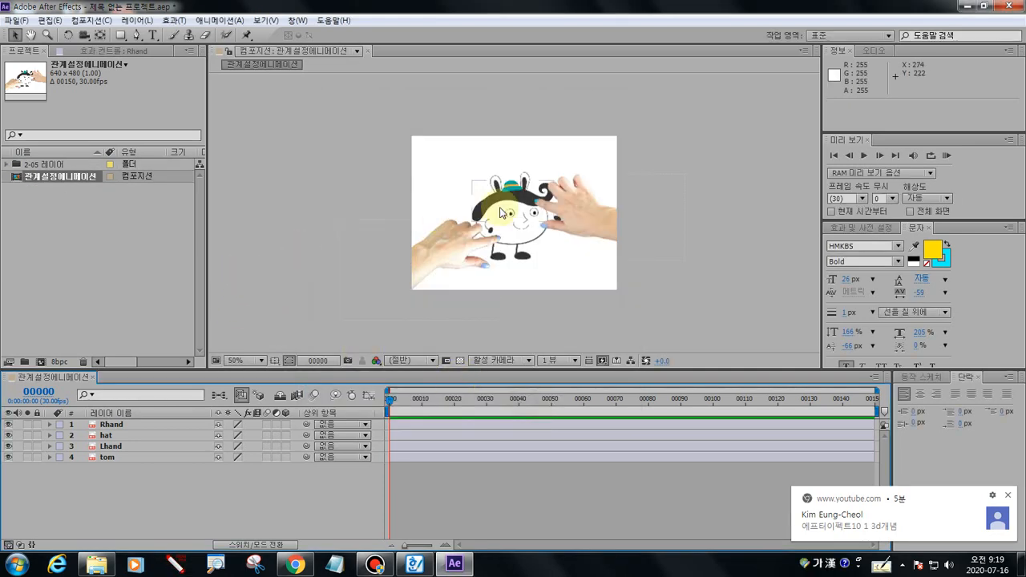
pyautogui.scroll(2, 500, 213)
pyautogui.scroll(-2, 499, 212)
pyautogui.scroll(1, 499, 213)
pyautogui.scroll(-1, 498, 215)
pyautogui.scroll(1, 500, 214)
pyautogui.scroll(-1, 501, 214)
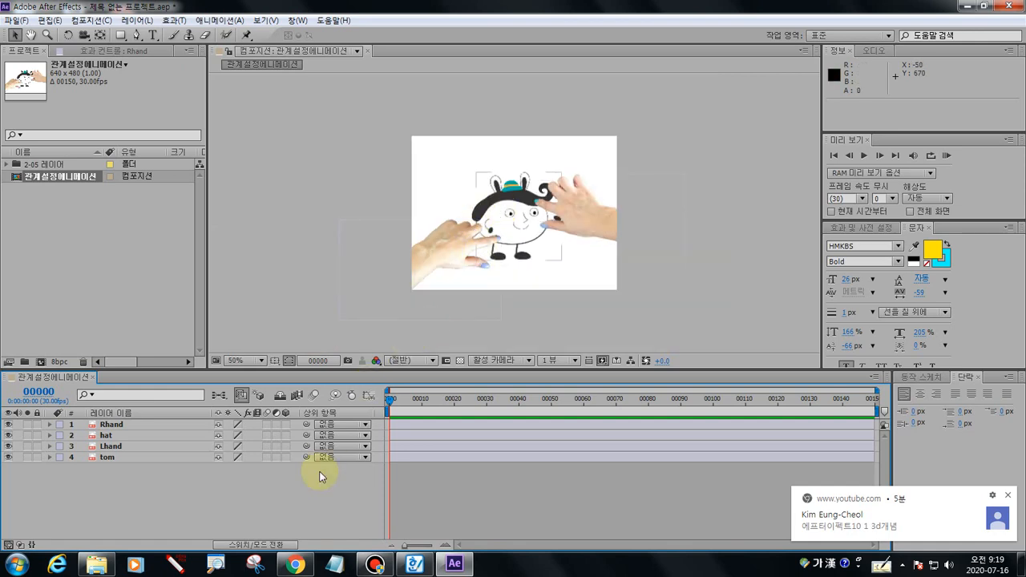
# Circle the left hand artwork with the red pen, clear the mark, and toggle the Lhand layer's visibility off and on
pyautogui.click(174, 564)
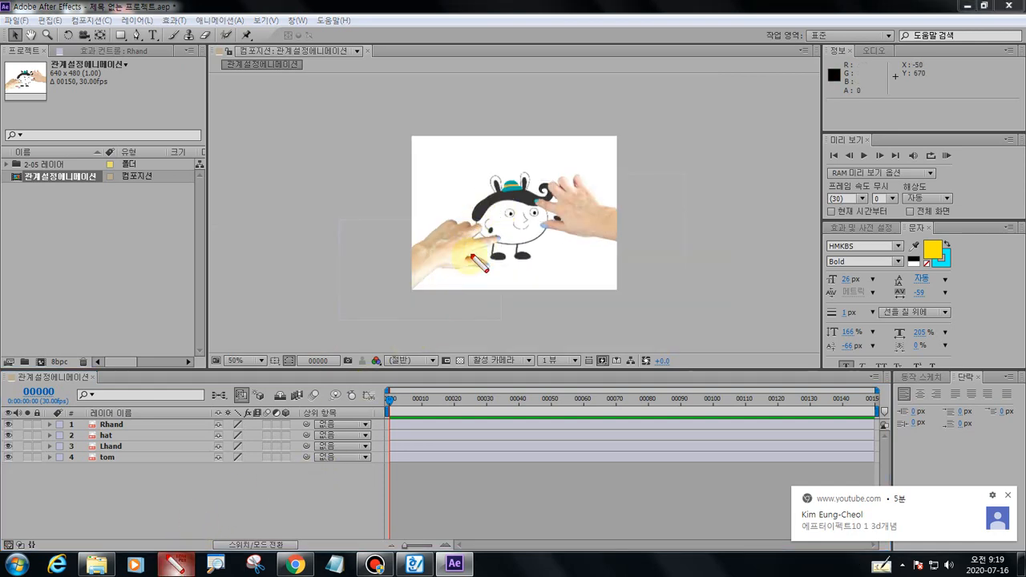
pyautogui.moveTo(458, 250); pyautogui.dragTo(460, 255)
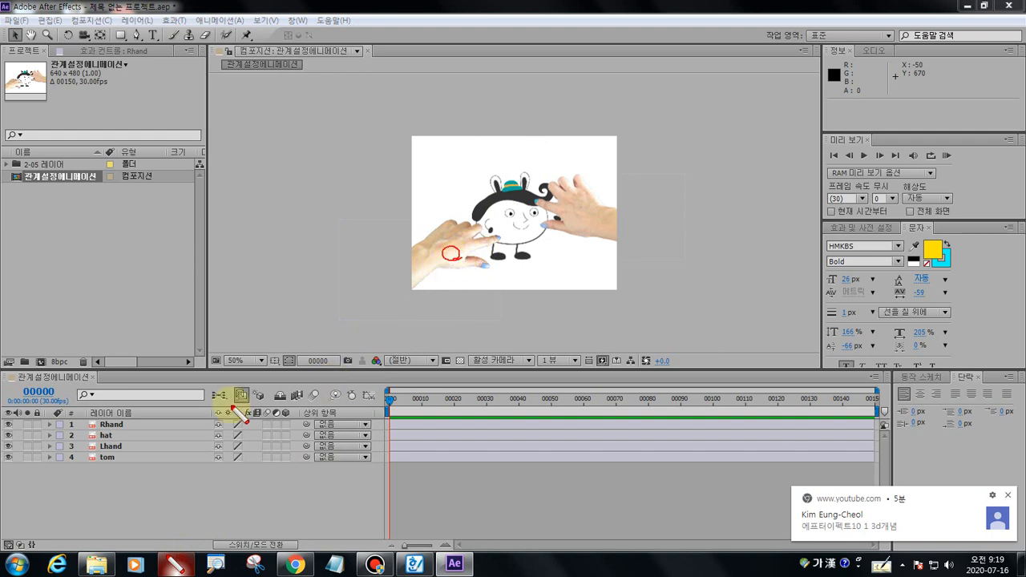
pyautogui.press('Escape')
pyautogui.click(9, 446)
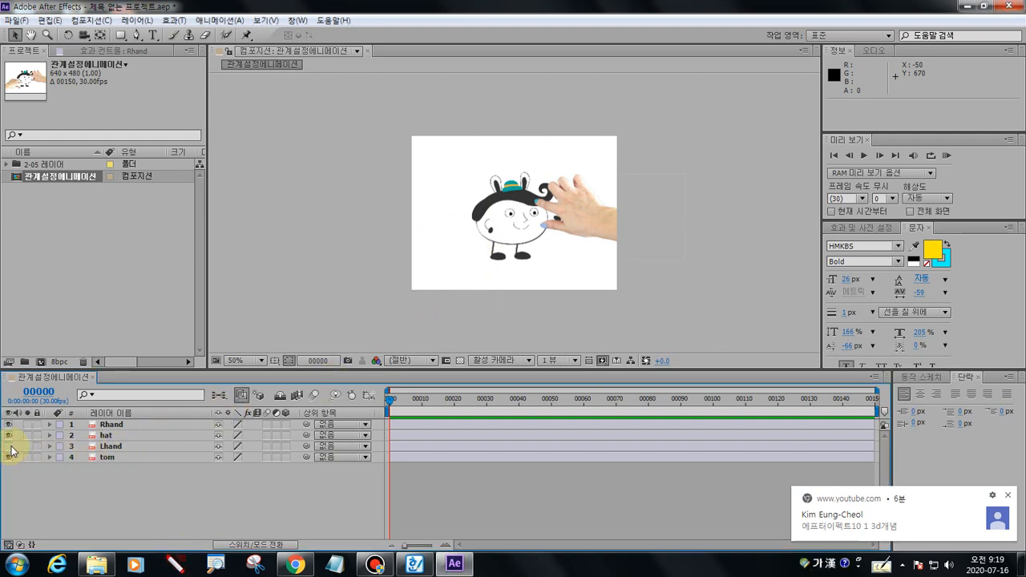
pyautogui.click(8, 447)
pyautogui.click(8, 446)
pyautogui.click(8, 446)
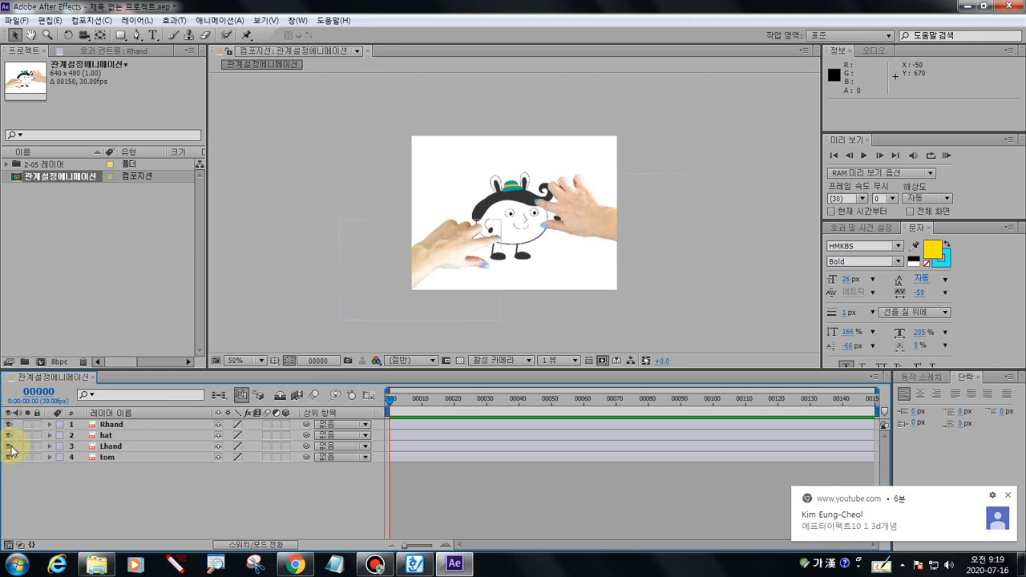
# Underline the Lhand layer with the red pen, clear the mark, and toggle the tom layer's visibility off and on
pyautogui.click(174, 567)
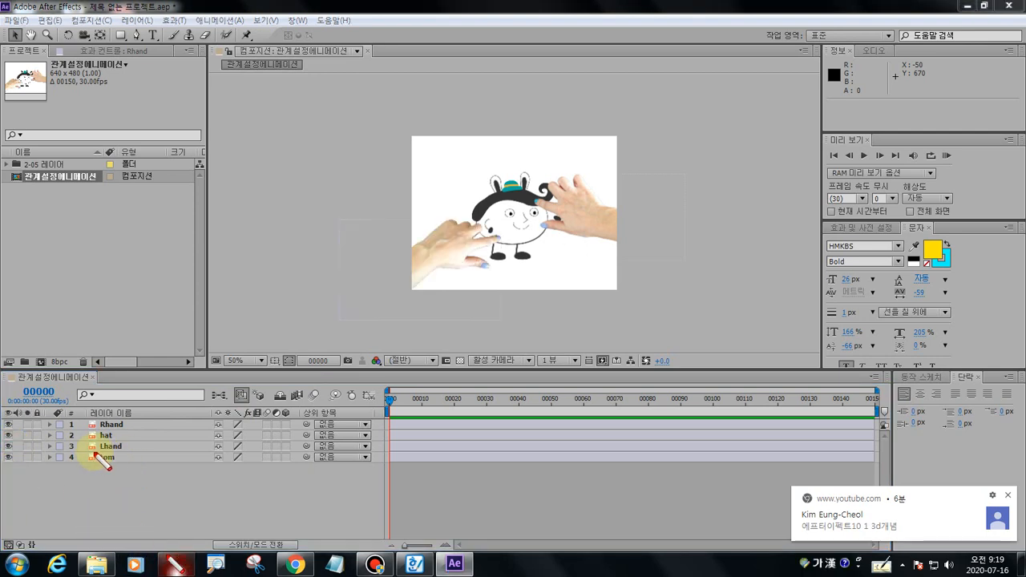
pyautogui.moveTo(126, 453)
pyautogui.mouseDown()
pyautogui.moveTo(123, 439)
pyautogui.moveTo(98, 441)
pyautogui.moveTo(91, 453)
pyautogui.mouseUp()
pyautogui.press('Escape')
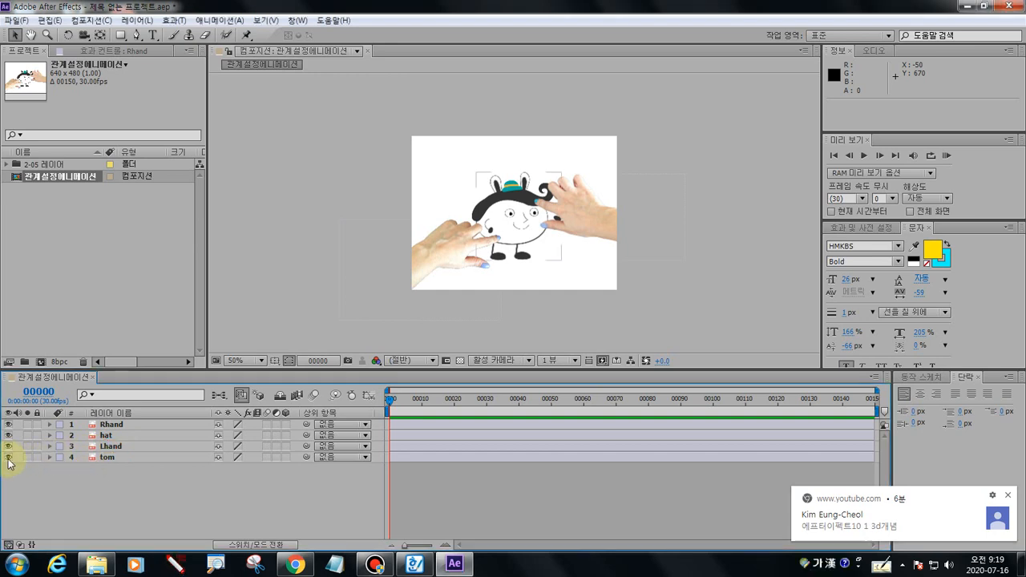
pyautogui.click(8, 457)
pyautogui.click(8, 456)
pyautogui.click(9, 457)
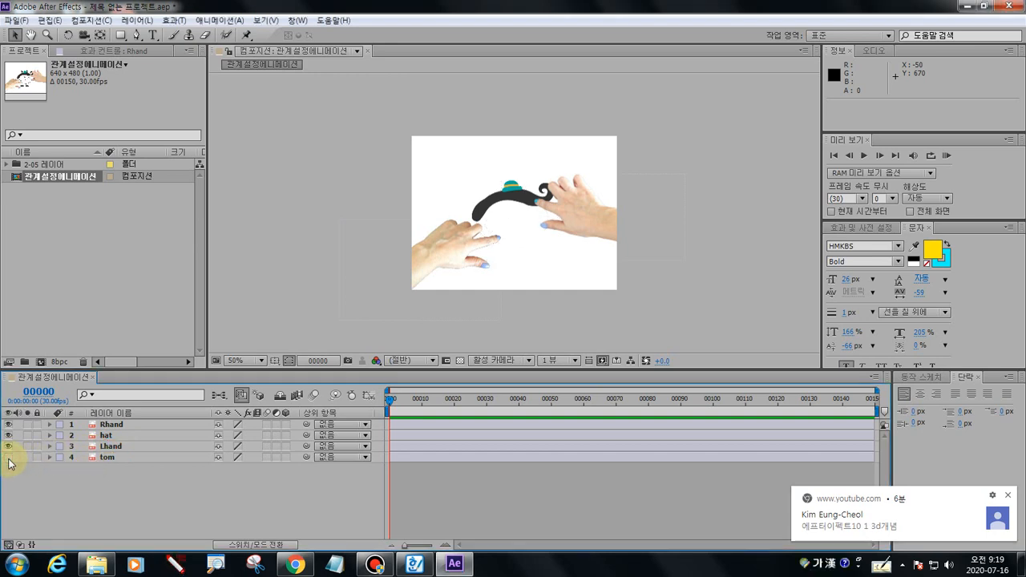
pyautogui.click(9, 456)
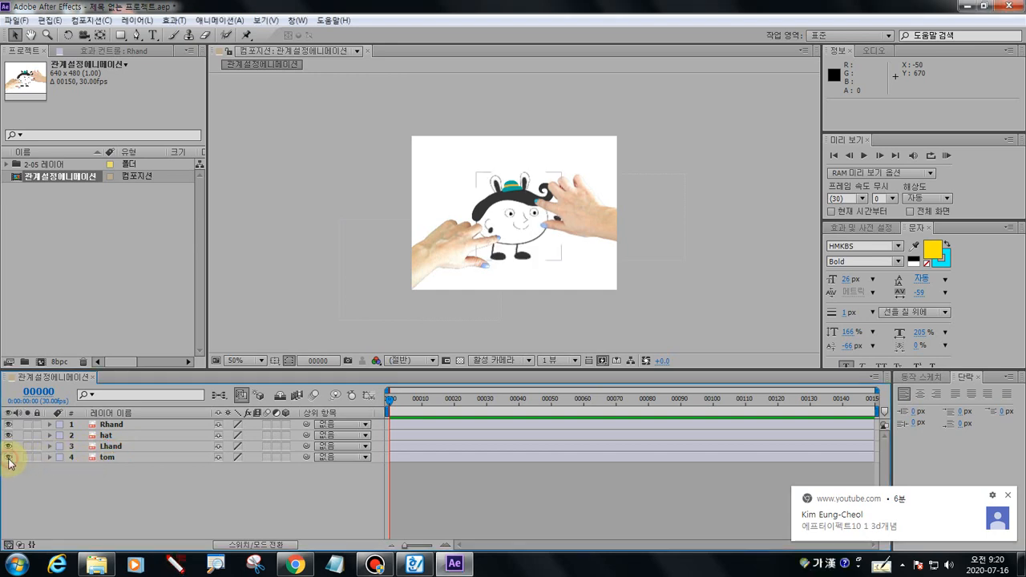
# Mark the tom character, the Lhand-to-tom layer link and Lhand's pick whip and parent setting with the red pen, then clear the marks
pyautogui.click(175, 564)
pyautogui.moveTo(503, 231)
pyautogui.mouseDown()
pyautogui.moveTo(524, 229)
pyautogui.moveTo(505, 239)
pyautogui.mouseUp()
pyautogui.moveTo(86, 469)
pyautogui.mouseDown()
pyautogui.moveTo(127, 470)
pyautogui.moveTo(91, 452)
pyautogui.moveTo(131, 450)
pyautogui.mouseUp()
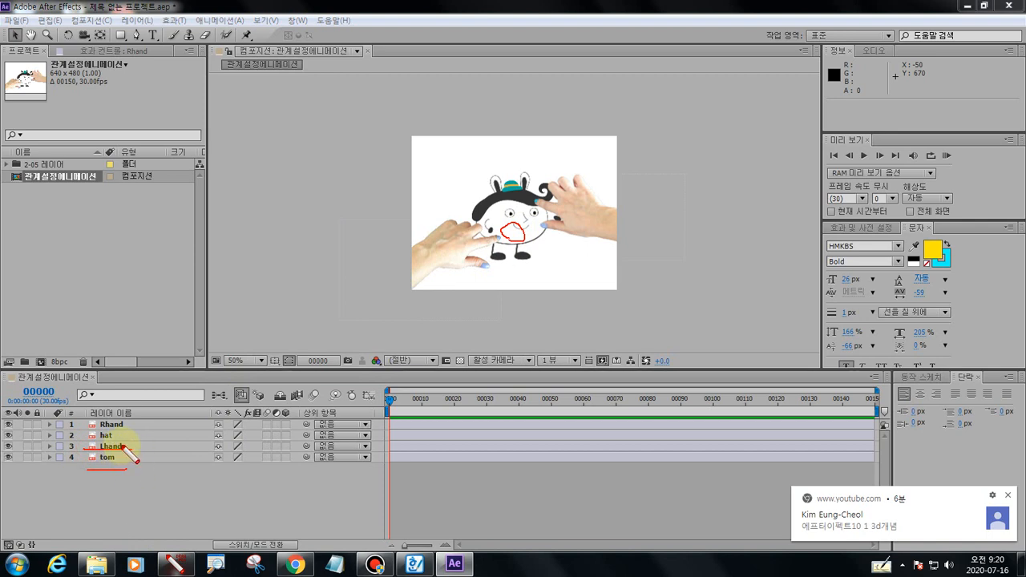
pyautogui.moveTo(131, 447); pyautogui.dragTo(128, 455)
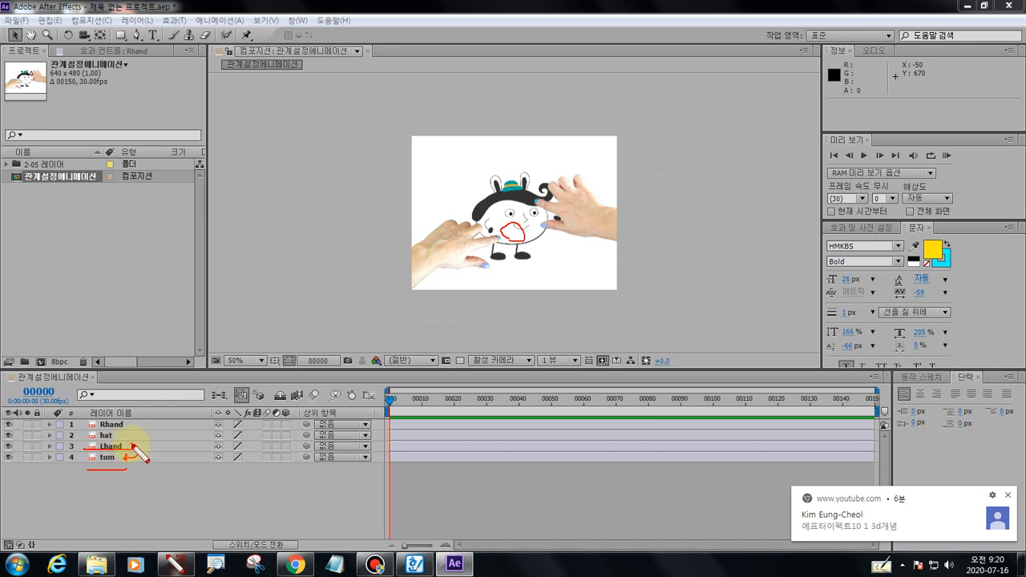
pyautogui.moveTo(310, 454)
pyautogui.mouseDown()
pyautogui.moveTo(298, 446)
pyautogui.moveTo(304, 438)
pyautogui.moveTo(310, 454)
pyautogui.mouseUp()
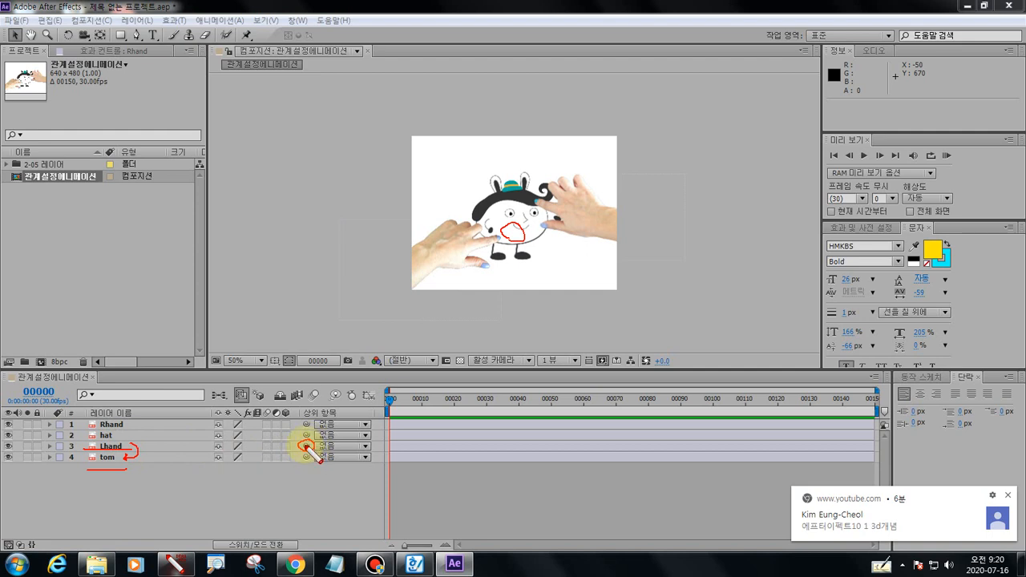
pyautogui.moveTo(306, 451); pyautogui.dragTo(308, 462)
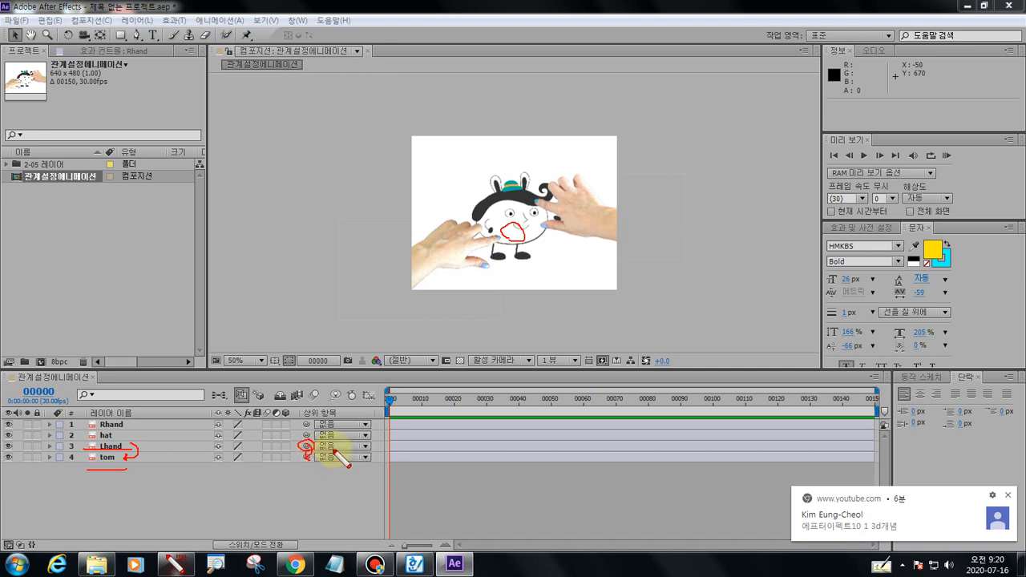
pyautogui.moveTo(315, 451)
pyautogui.mouseDown()
pyautogui.moveTo(346, 442)
pyautogui.moveTo(328, 453)
pyautogui.mouseUp()
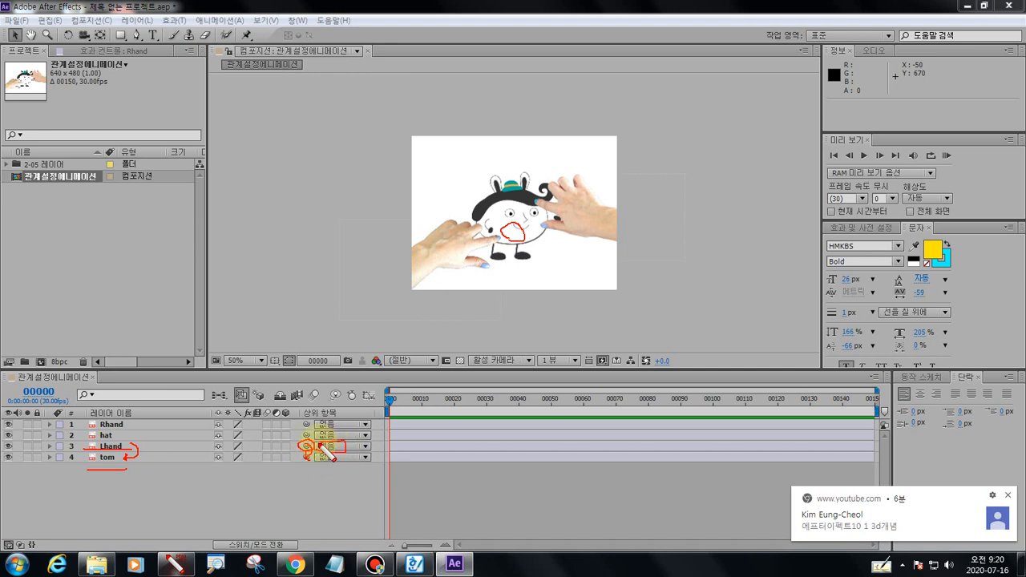
pyautogui.moveTo(309, 419)
pyautogui.mouseDown()
pyautogui.moveTo(339, 413)
pyautogui.moveTo(309, 420)
pyautogui.mouseUp()
pyautogui.press('Escape')
# Set tom as the parent of the Lhand layer, marking the link between the two layers with the red pen
pyautogui.click(332, 447)
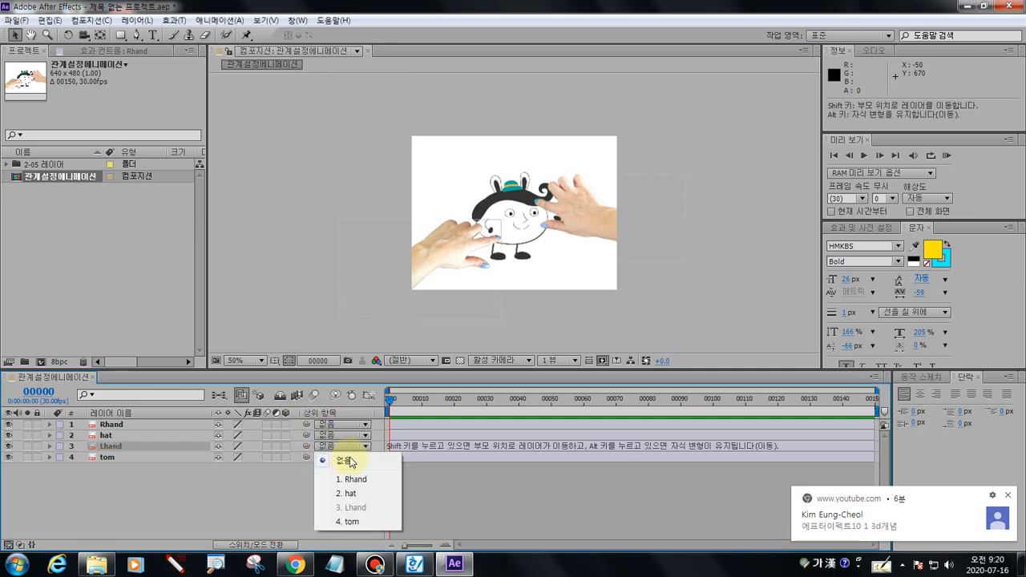
pyautogui.click(353, 521)
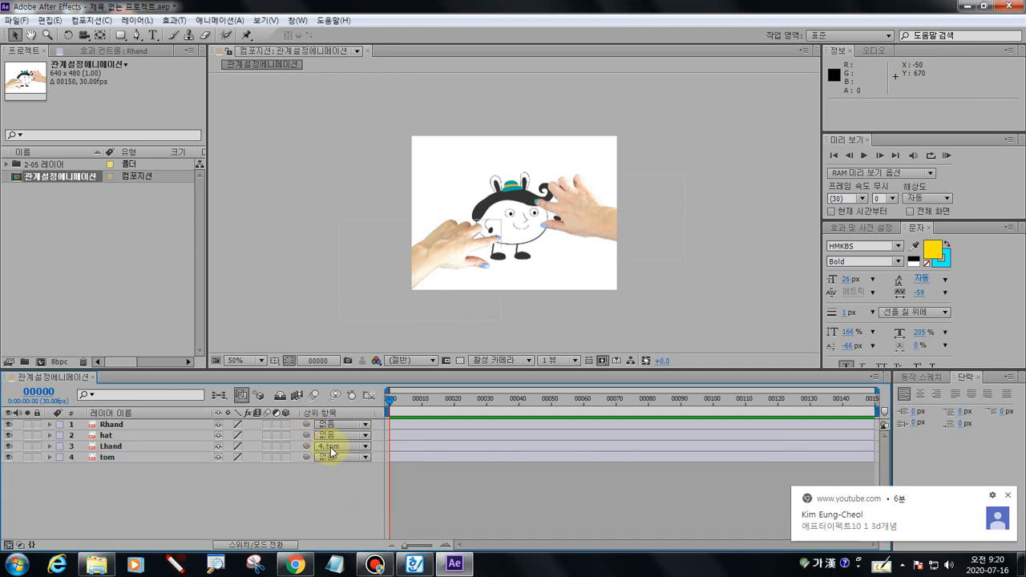
pyautogui.click(173, 565)
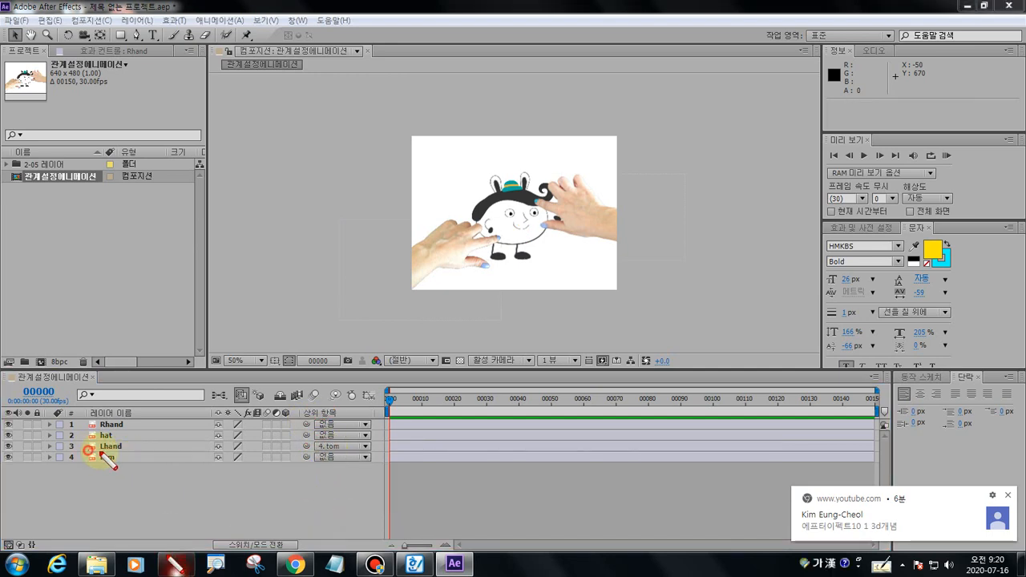
pyautogui.moveTo(102, 453)
pyautogui.mouseDown()
pyautogui.moveTo(153, 447)
pyautogui.moveTo(143, 463)
pyautogui.mouseUp()
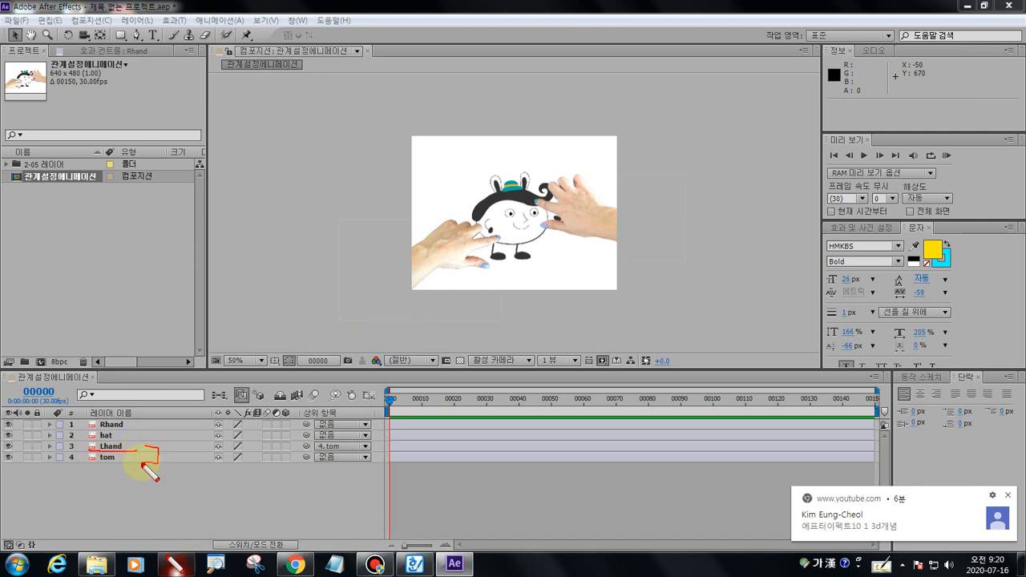
pyautogui.press('Escape')
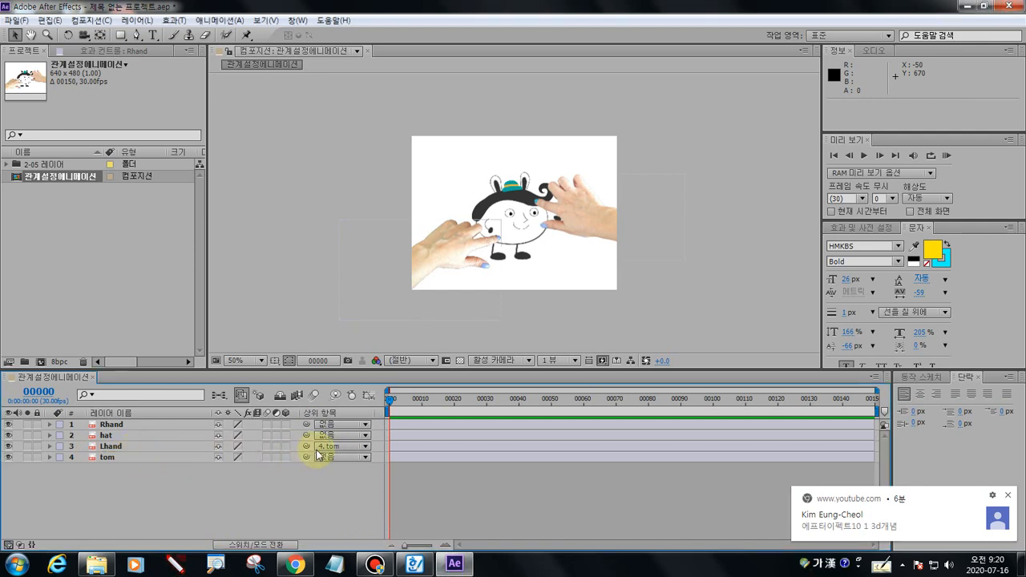
pyautogui.moveTo(307, 447); pyautogui.dragTo(112, 460)
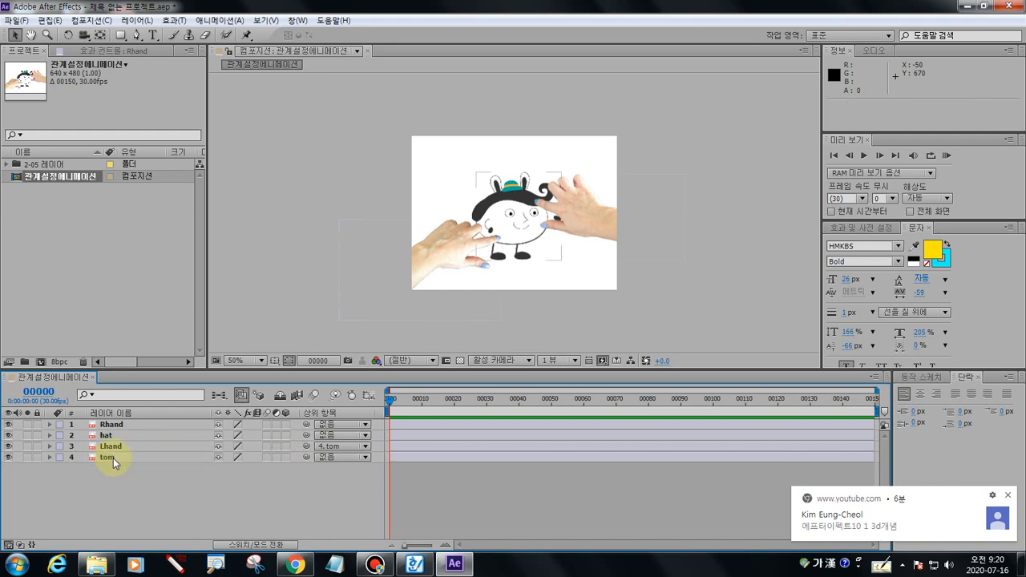
pyautogui.click(340, 456)
pyautogui.click(350, 519)
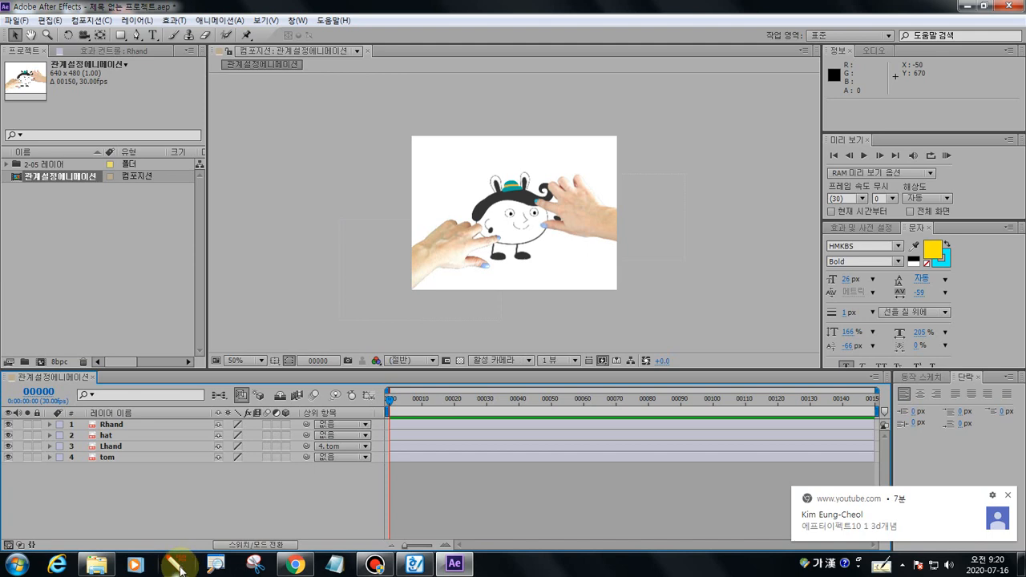
# Underline the Rhand layer with the red pen, clear the mark, and toggle that layer's visibility off and on
pyautogui.click(177, 567)
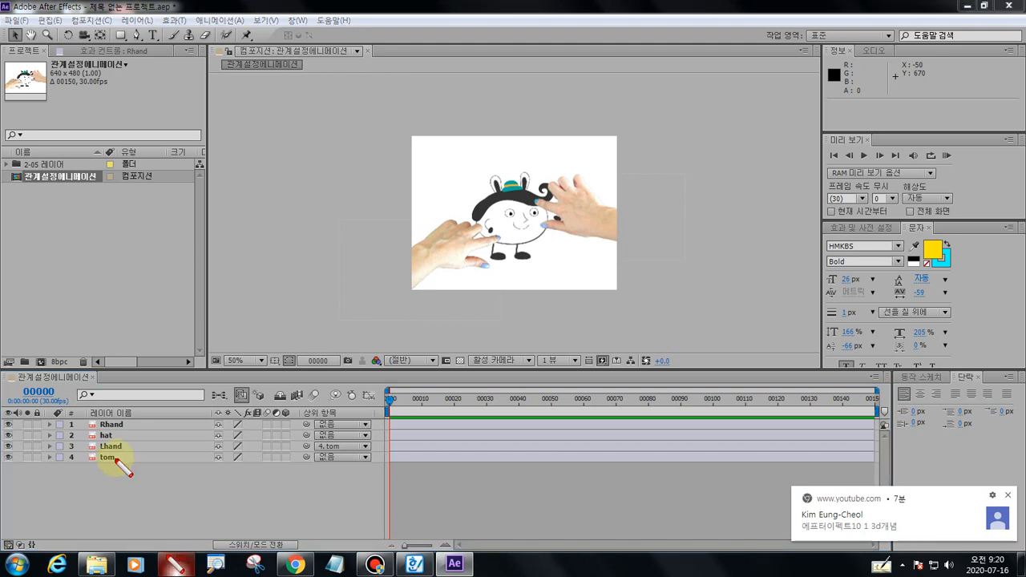
pyautogui.moveTo(117, 431)
pyautogui.mouseDown()
pyautogui.moveTo(129, 418)
pyautogui.moveTo(90, 416)
pyautogui.moveTo(97, 431)
pyautogui.mouseUp()
pyautogui.press('Escape')
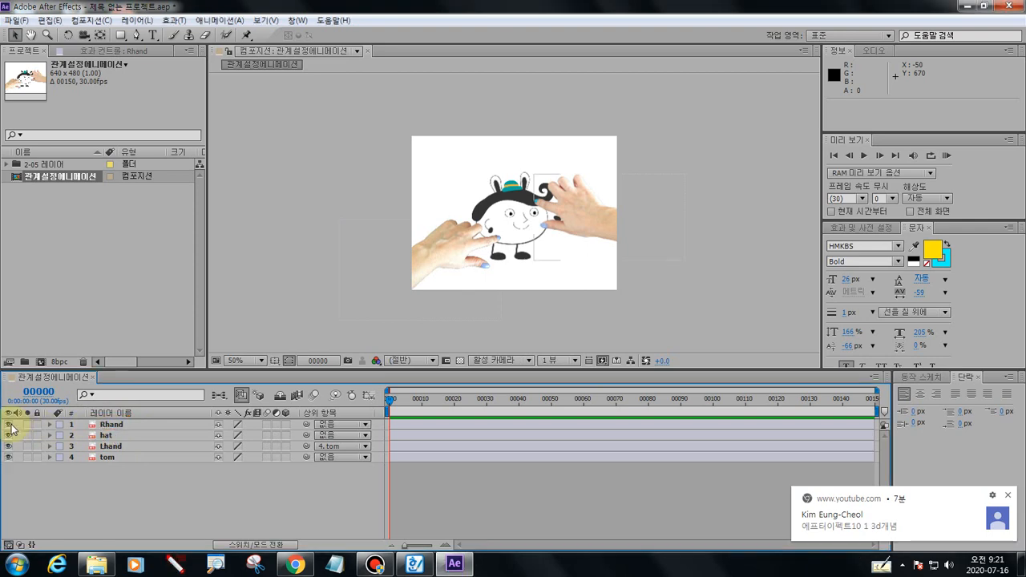
pyautogui.click(9, 425)
pyautogui.click(8, 425)
pyautogui.click(9, 425)
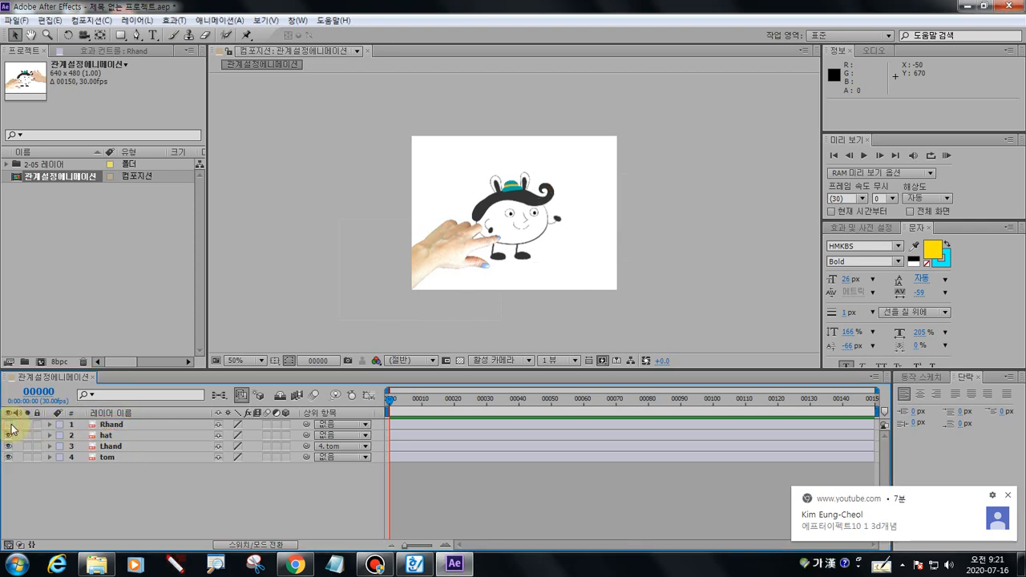
pyautogui.click(9, 424)
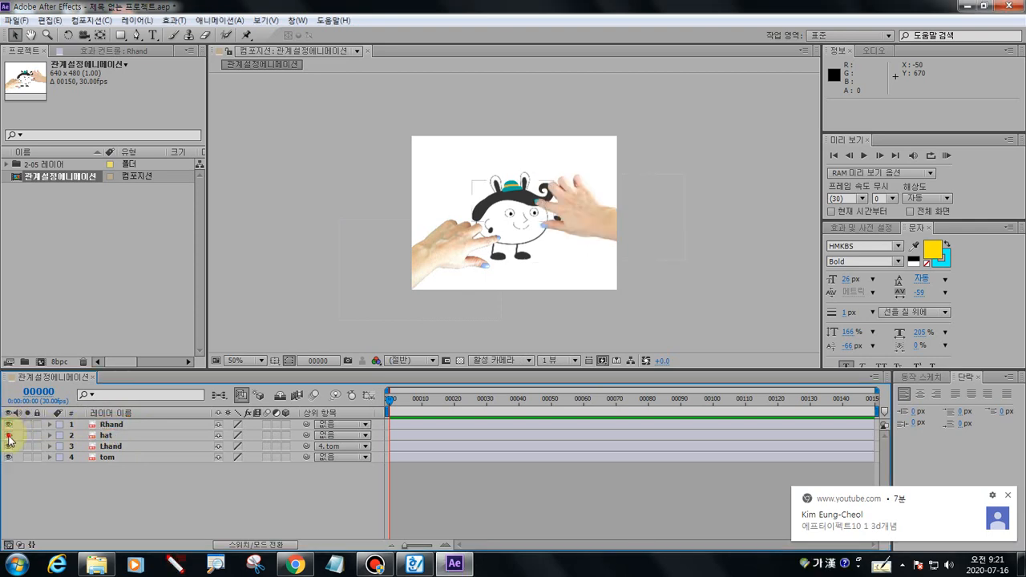
# Toggle the hat layer's visibility off and on repeatedly to examine which artwork it contains
pyautogui.click(9, 435)
pyautogui.click(9, 435)
pyautogui.click(9, 436)
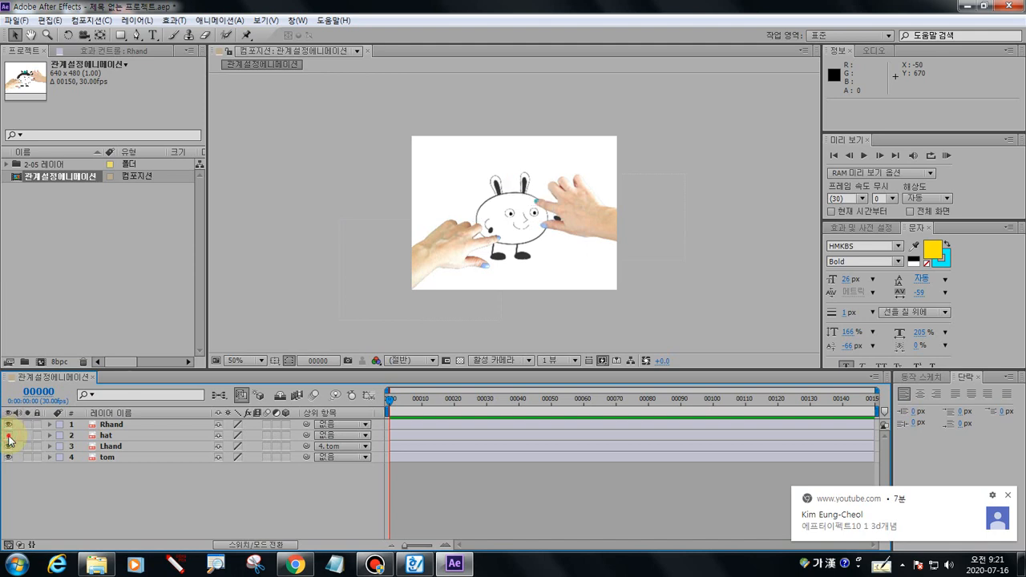
pyautogui.click(8, 436)
pyautogui.click(8, 436)
pyautogui.click(8, 436)
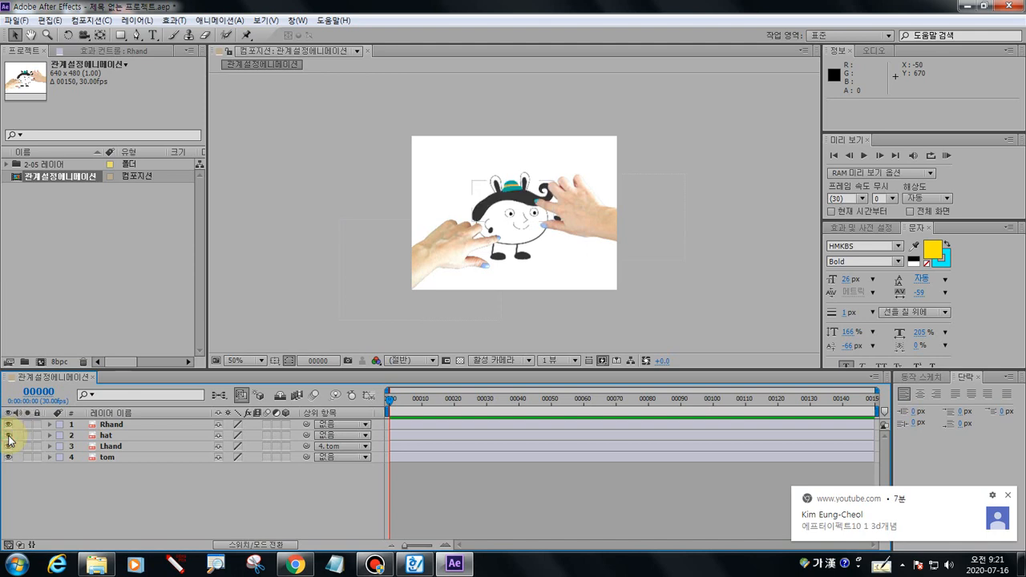
pyautogui.click(8, 435)
pyautogui.click(9, 436)
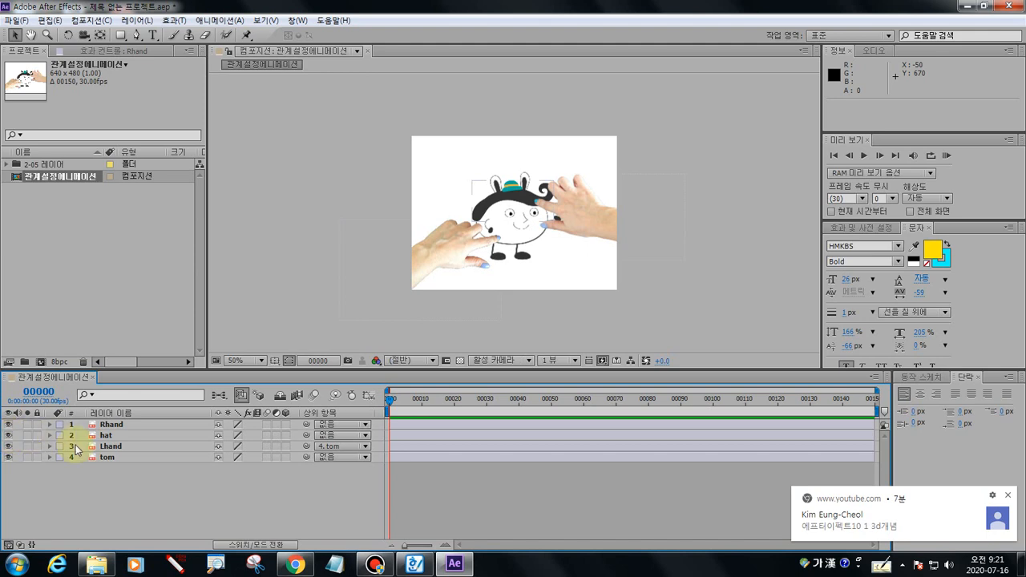
# Select the hat layer, mark the link from Rhand to hat with the red pen, and clear the mark
pyautogui.click(109, 436)
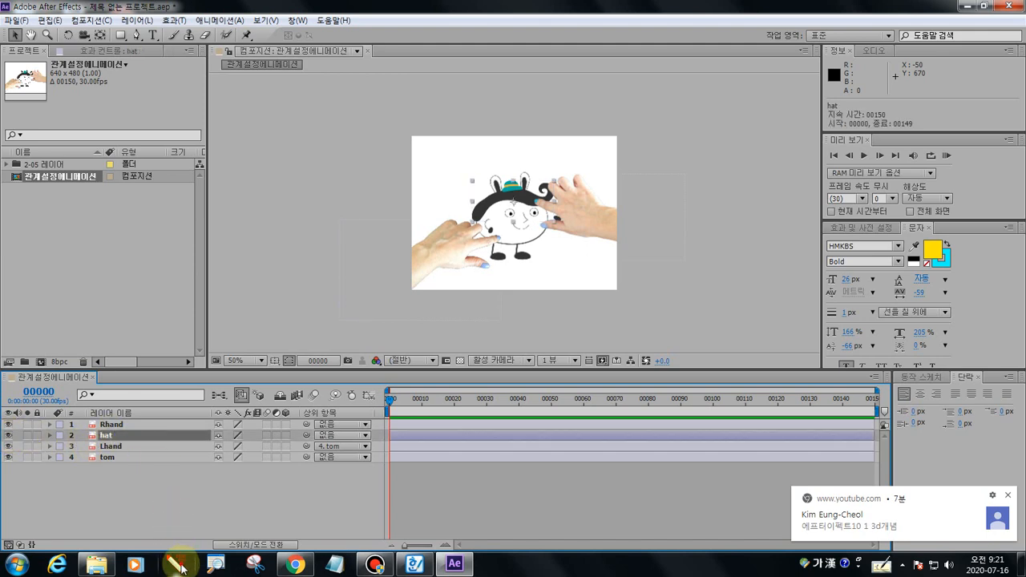
pyautogui.click(174, 564)
pyautogui.moveTo(125, 431)
pyautogui.mouseDown()
pyautogui.moveTo(92, 433)
pyautogui.moveTo(167, 436)
pyautogui.moveTo(141, 440)
pyautogui.moveTo(126, 421)
pyautogui.moveTo(128, 432)
pyautogui.moveTo(94, 430)
pyautogui.moveTo(142, 439)
pyautogui.mouseUp()
pyautogui.press('Escape')
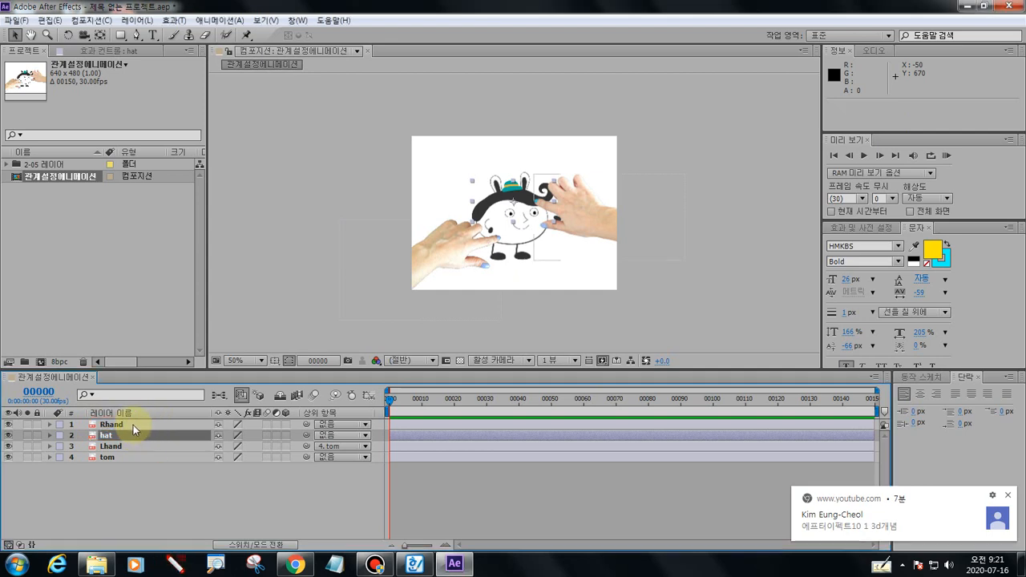
# Set the hat layer as the parent of the Rhand layer
pyautogui.click(137, 426)
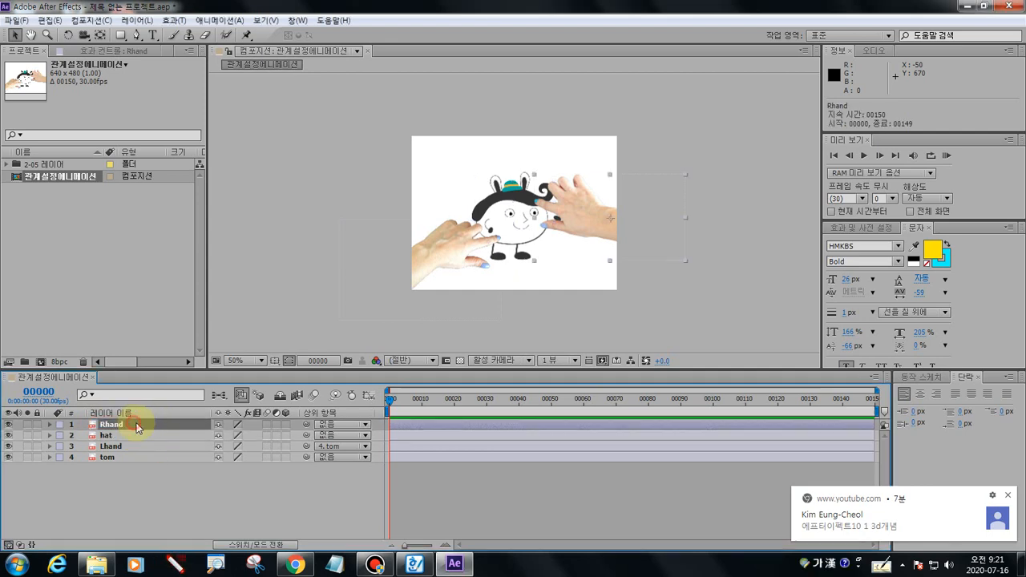
pyautogui.click(340, 424)
pyautogui.click(350, 473)
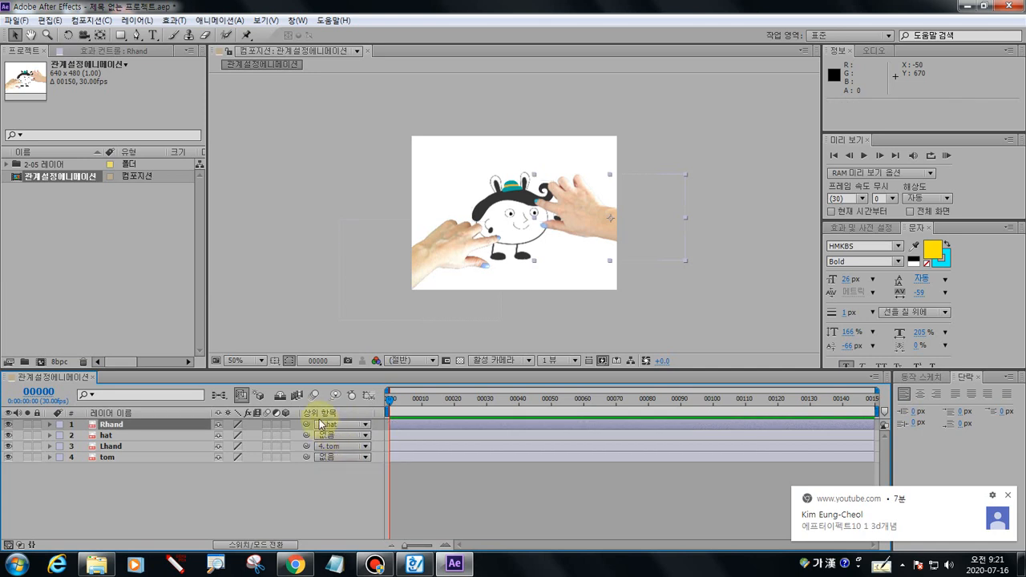
pyautogui.moveTo(305, 429); pyautogui.dragTo(114, 438)
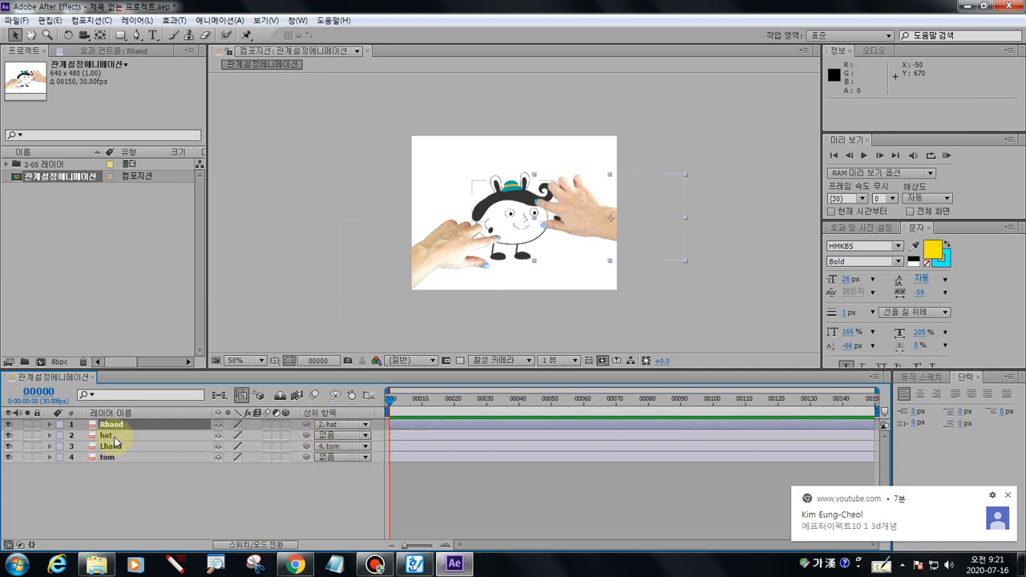
# Underline the parent assignments of Rhand and Lhand with the red pen, clear the marks, and dismiss the browser notification
pyautogui.click(178, 564)
pyautogui.moveTo(314, 430)
pyautogui.mouseDown()
pyautogui.moveTo(336, 430)
pyautogui.moveTo(337, 451)
pyautogui.mouseUp()
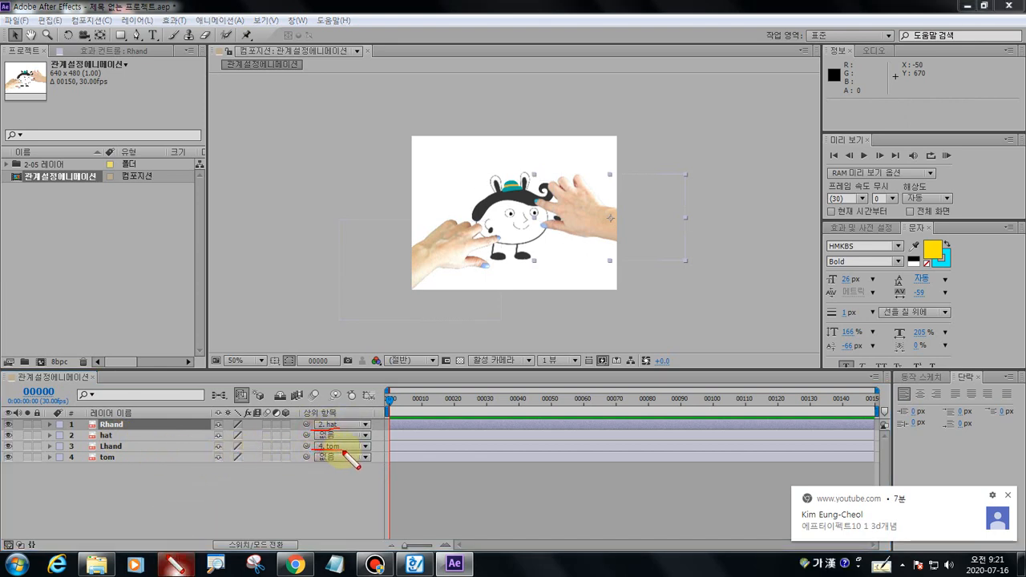
pyautogui.press('Escape')
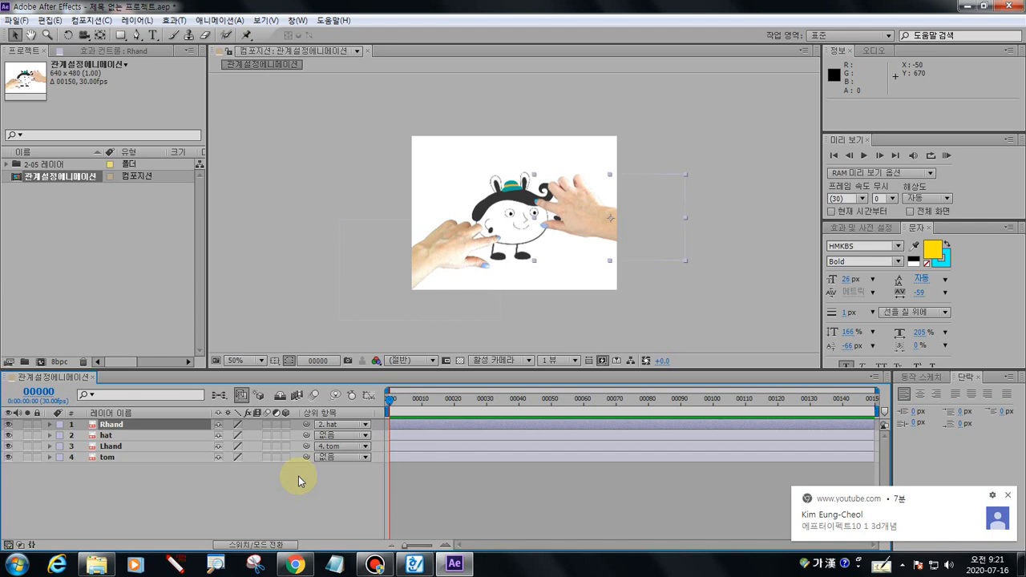
pyautogui.click(1008, 495)
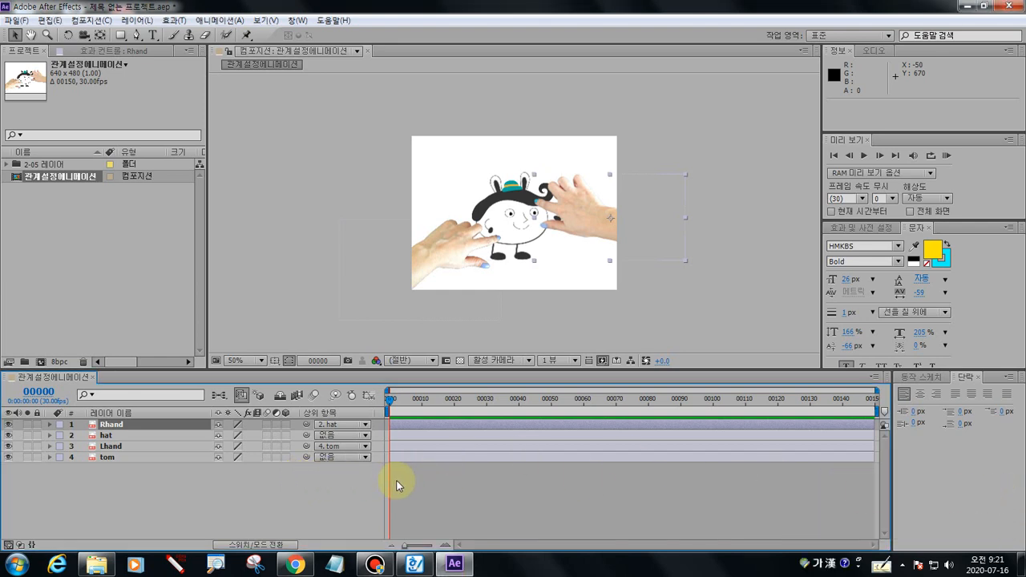
# Circle the off-canvas area beyond the composition's lower-left corner with the red pen and clear the mark
pyautogui.click(175, 565)
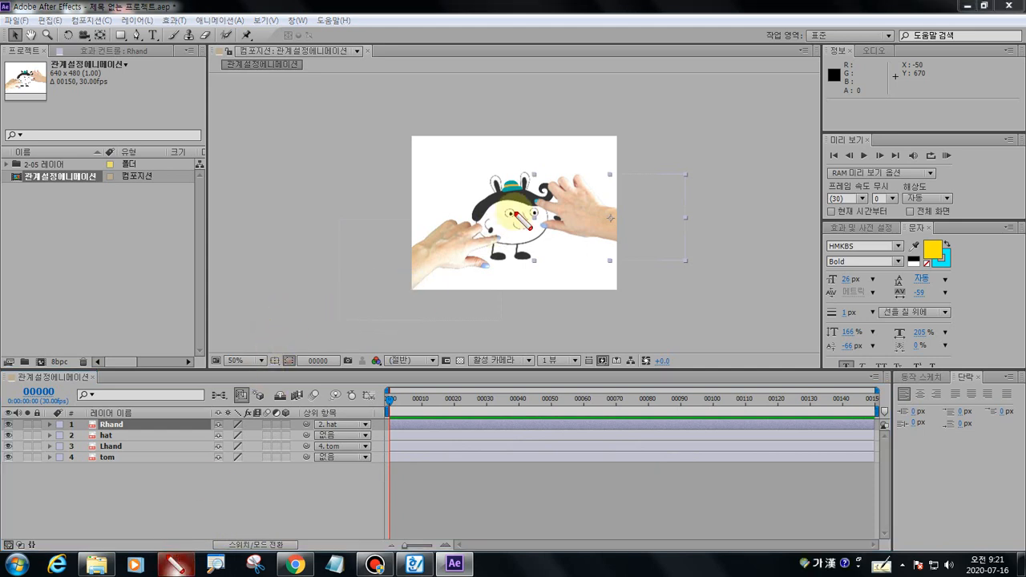
pyautogui.moveTo(365, 335)
pyautogui.mouseDown()
pyautogui.moveTo(288, 298)
pyautogui.moveTo(349, 278)
pyautogui.moveTo(367, 310)
pyautogui.moveTo(340, 340)
pyautogui.mouseUp()
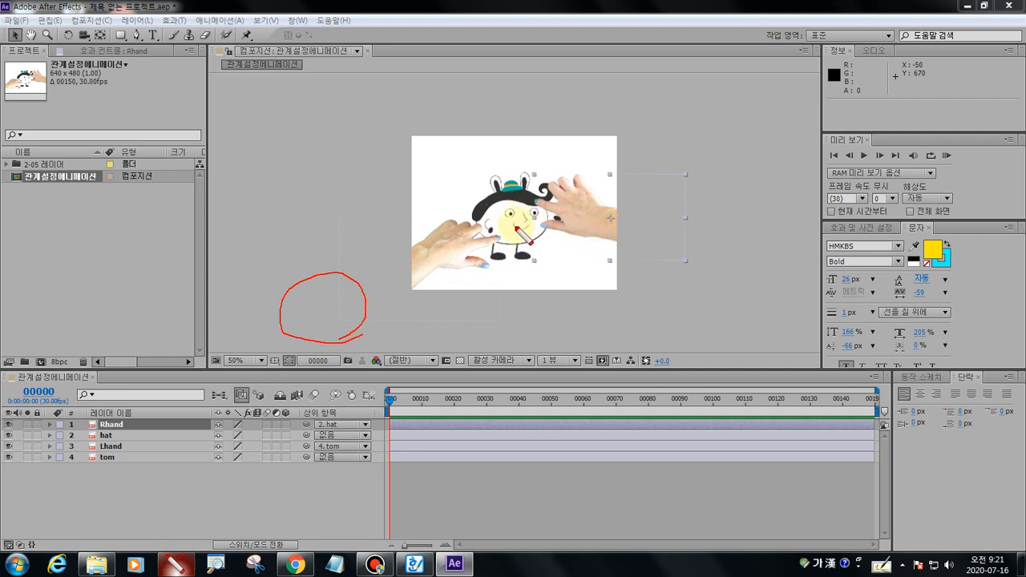
pyautogui.moveTo(515, 227)
pyautogui.mouseDown()
pyautogui.moveTo(519, 213)
pyautogui.moveTo(516, 226)
pyautogui.mouseUp()
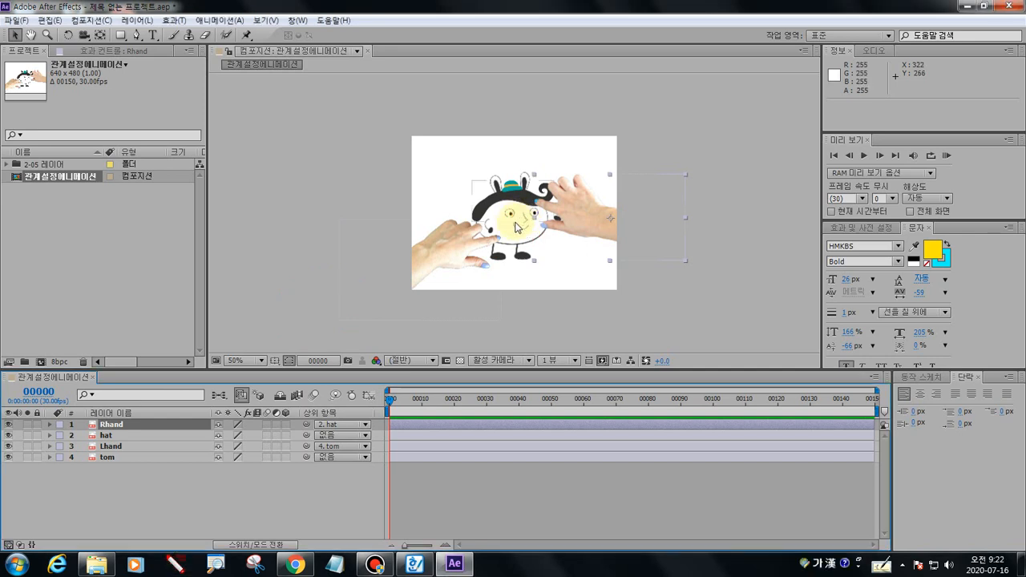
# Mark the tom layer's name with the red pen, clear the mark, and move tom off the canvas's lower-left corner to position -152.0, 520.5
pyautogui.click(141, 435)
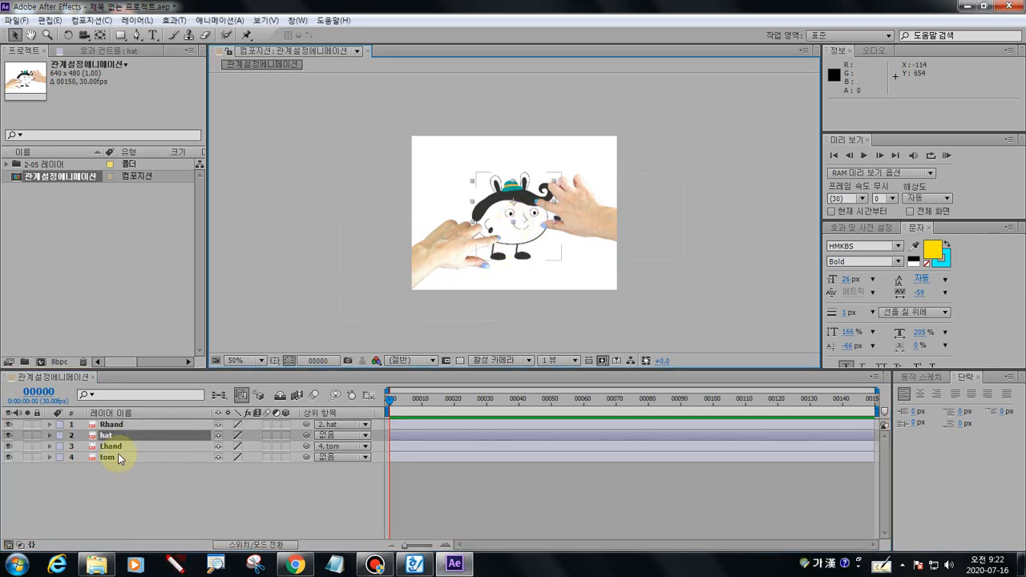
pyautogui.click(118, 453)
pyautogui.click(116, 456)
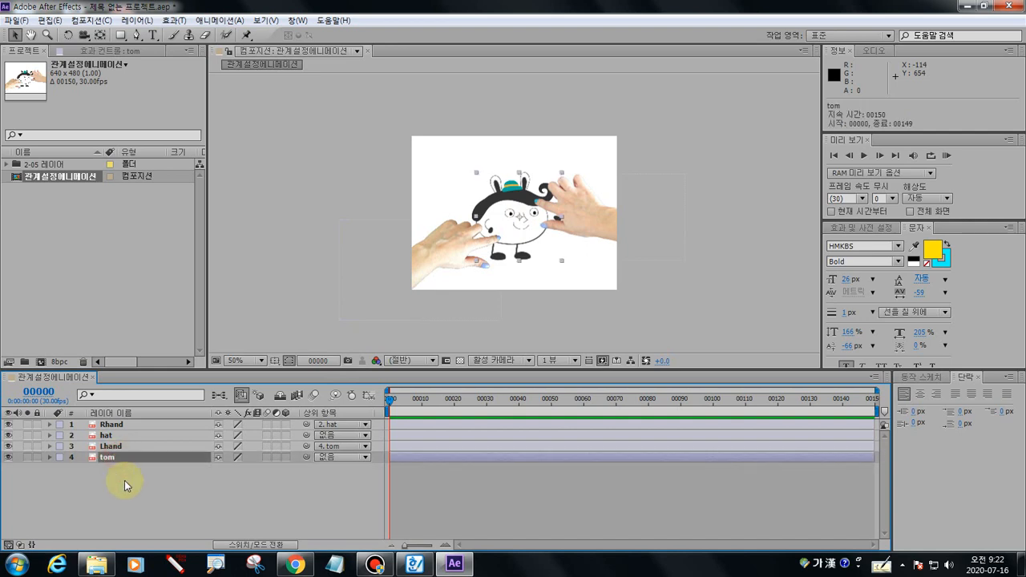
pyautogui.click(174, 564)
pyautogui.moveTo(95, 454)
pyautogui.mouseDown()
pyautogui.moveTo(112, 467)
pyautogui.moveTo(123, 455)
pyautogui.moveTo(93, 454)
pyautogui.mouseUp()
pyautogui.press('Escape')
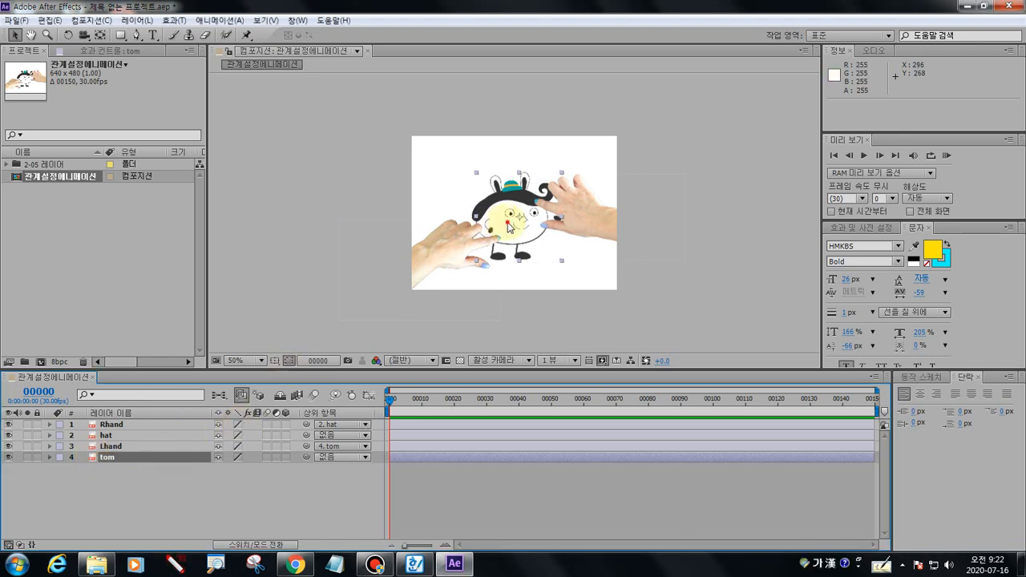
pyautogui.moveTo(510, 228); pyautogui.dragTo(352, 290)
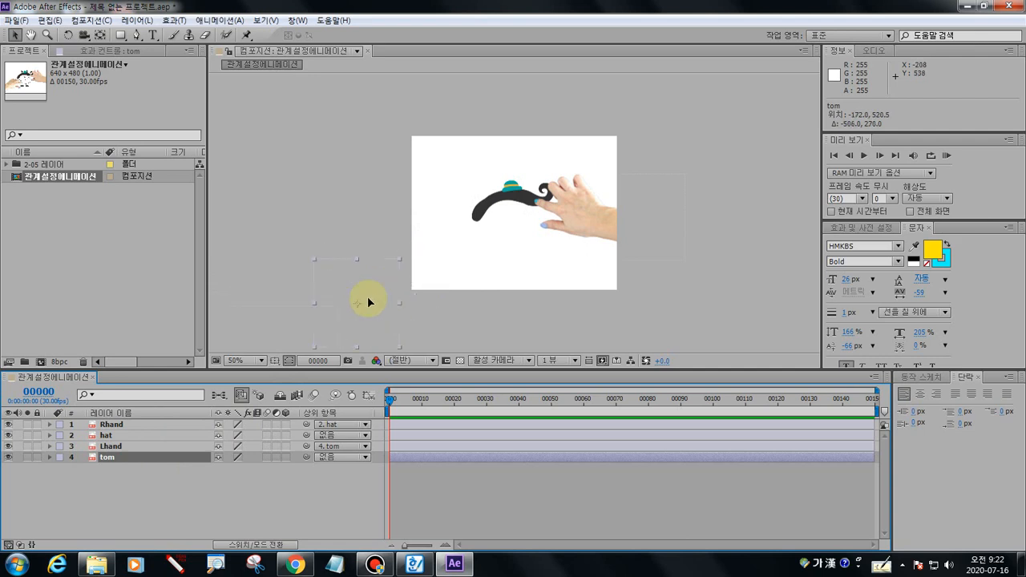
pyautogui.moveTo(351, 309); pyautogui.dragTo(351, 313)
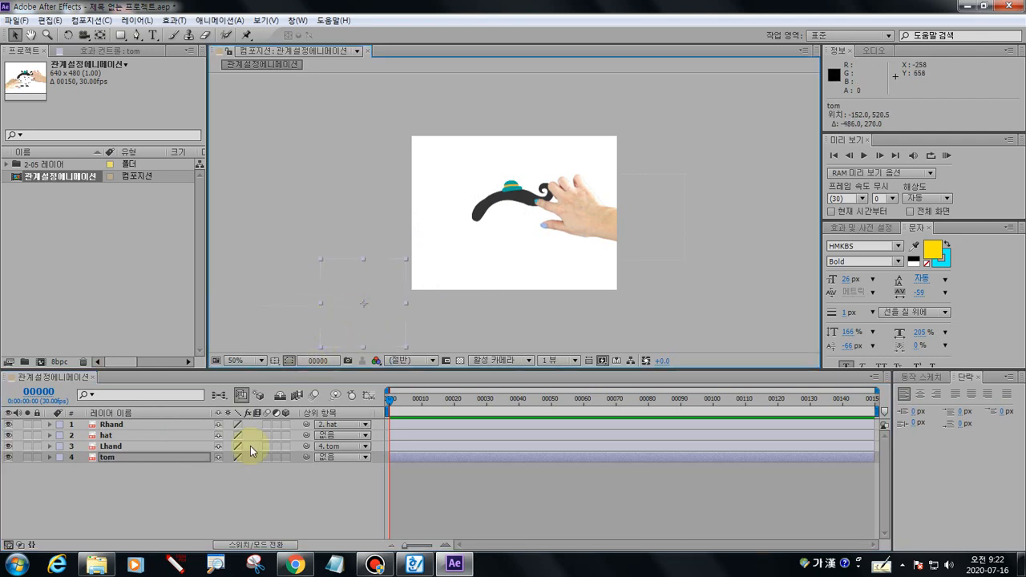
# Mark beside the canvas's right edge near the right hand with the red pen and clear the mark
pyautogui.click(174, 565)
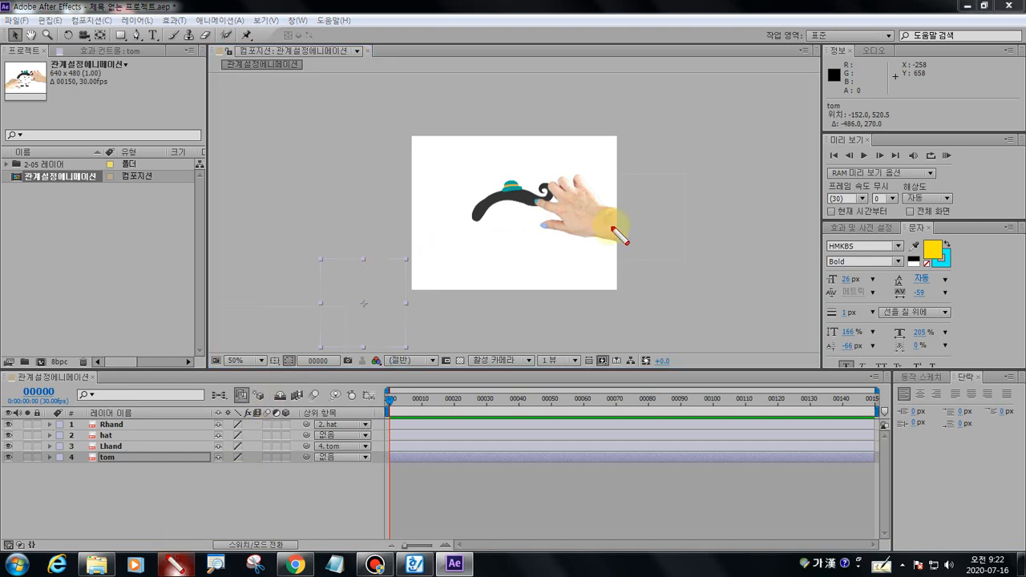
pyautogui.moveTo(619, 228)
pyautogui.mouseDown()
pyautogui.moveTo(552, 266)
pyautogui.moveTo(497, 184)
pyautogui.moveTo(635, 193)
pyautogui.moveTo(621, 268)
pyautogui.mouseUp()
pyautogui.press('Escape')
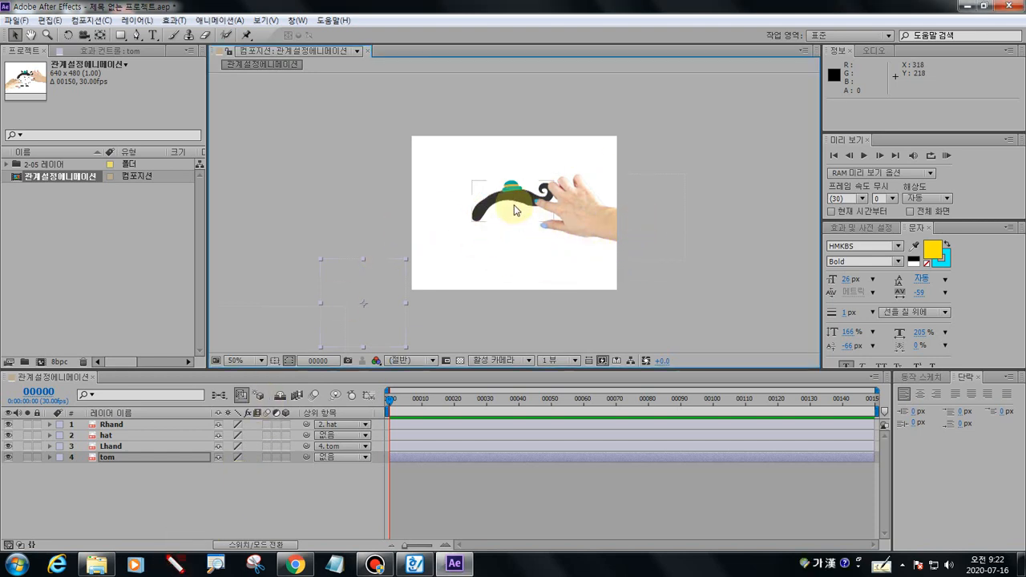
# Move the hat layer off the canvas past its lower-right corner to position 855.5, 453.0, and deselect it
pyautogui.click(517, 200)
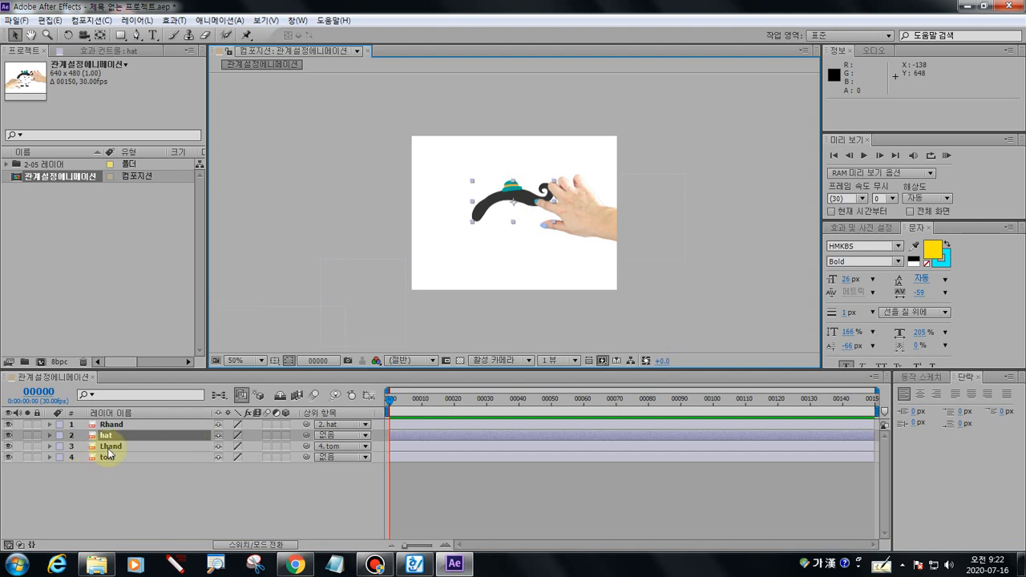
pyautogui.click(113, 477)
pyautogui.click(124, 435)
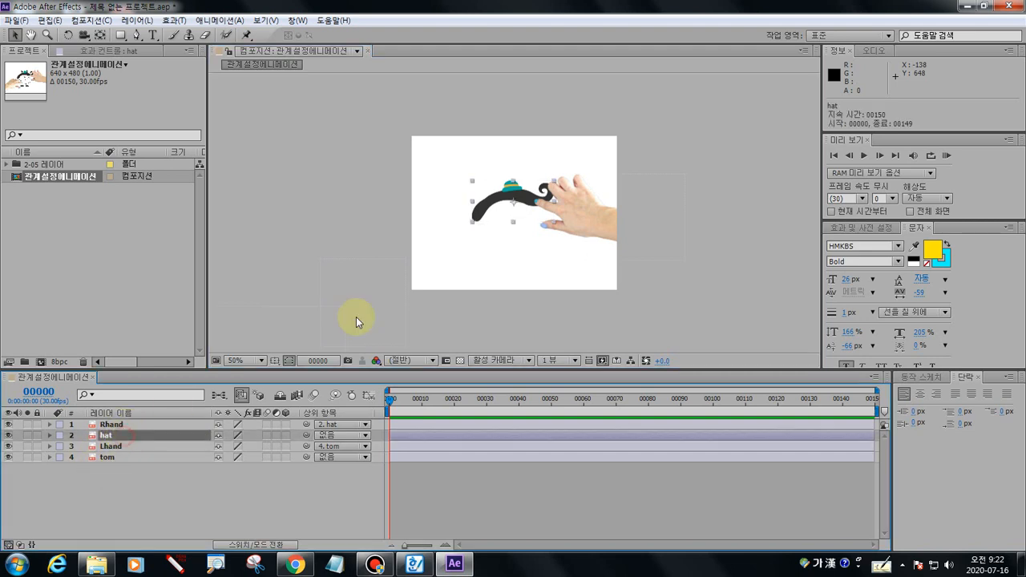
pyautogui.moveTo(526, 200); pyautogui.dragTo(692, 286)
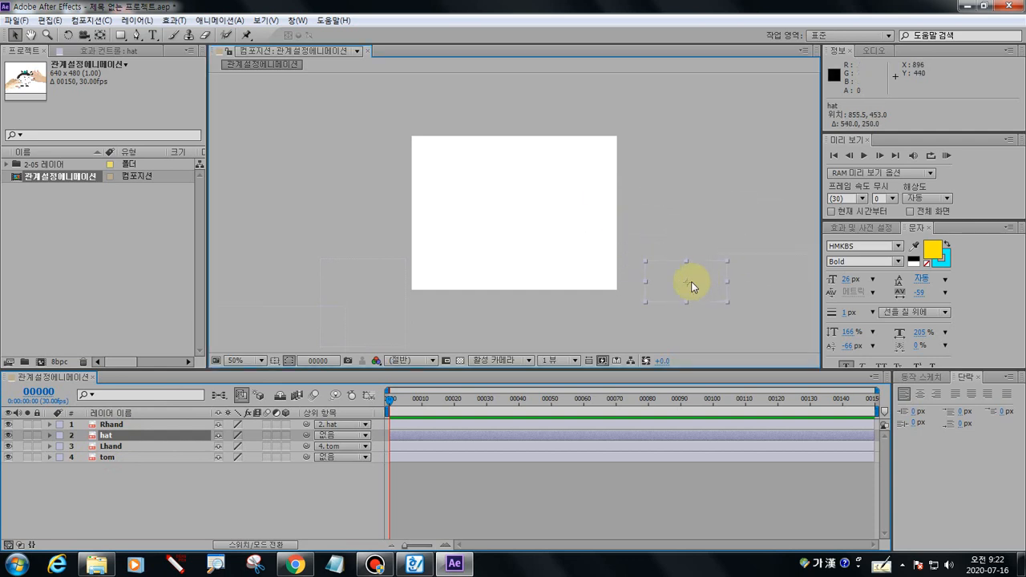
pyautogui.click(353, 485)
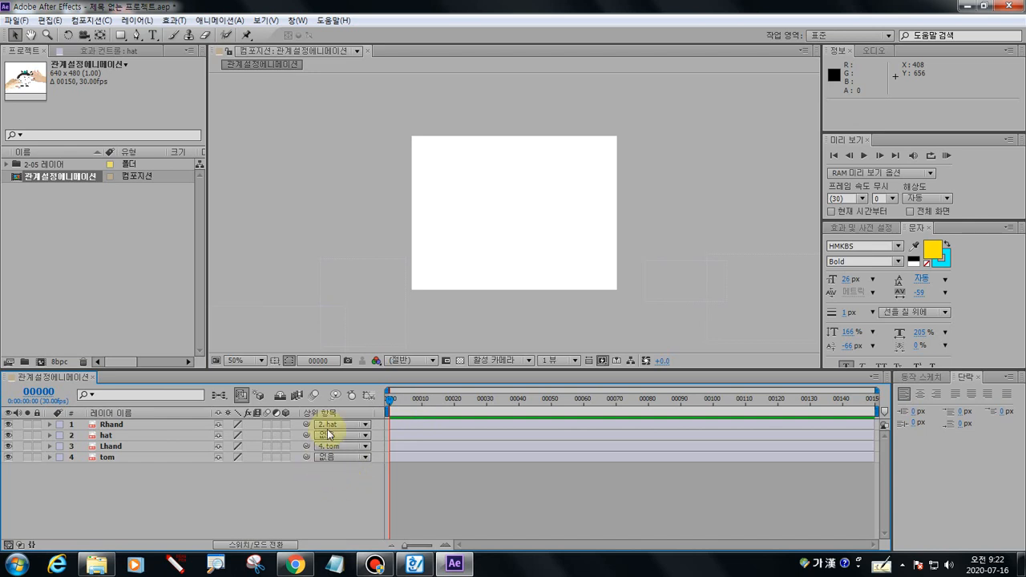
# Sketch the entrance path from beyond the lower-left corner into the canvas with the red pen and clear the mark
pyautogui.click(175, 564)
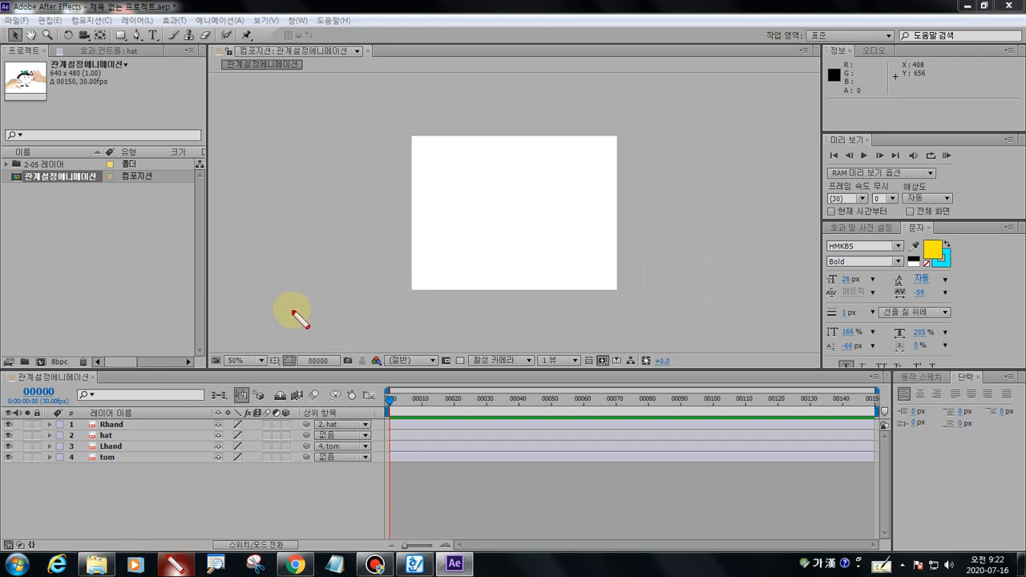
pyautogui.moveTo(285, 314)
pyautogui.mouseDown()
pyautogui.moveTo(495, 202)
pyautogui.moveTo(488, 198)
pyautogui.mouseUp()
pyautogui.press('Escape')
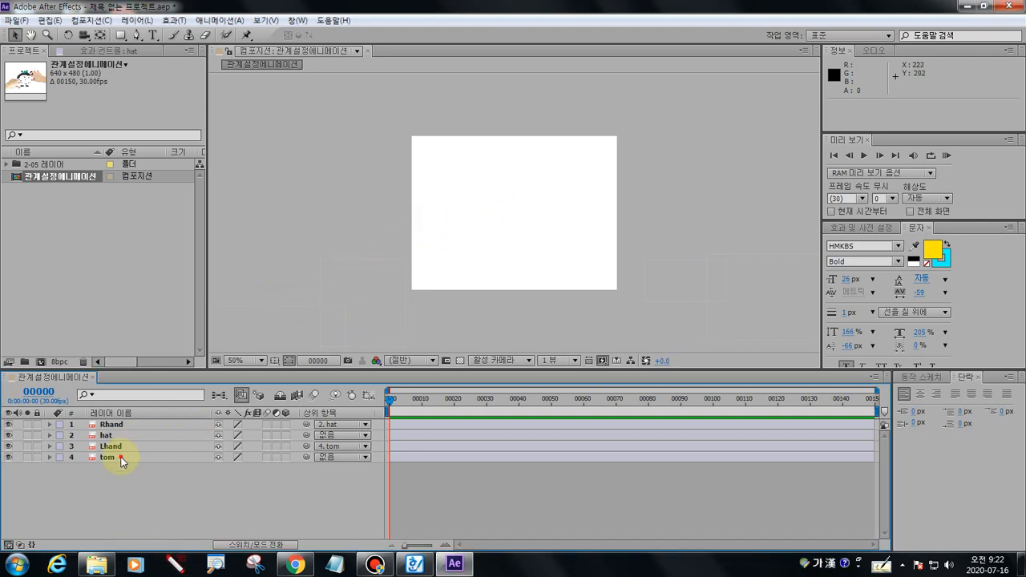
# Select the tom layer, circle its name with the red pen, clear the mark, and expand its Transform properties to select Position
pyautogui.click(121, 458)
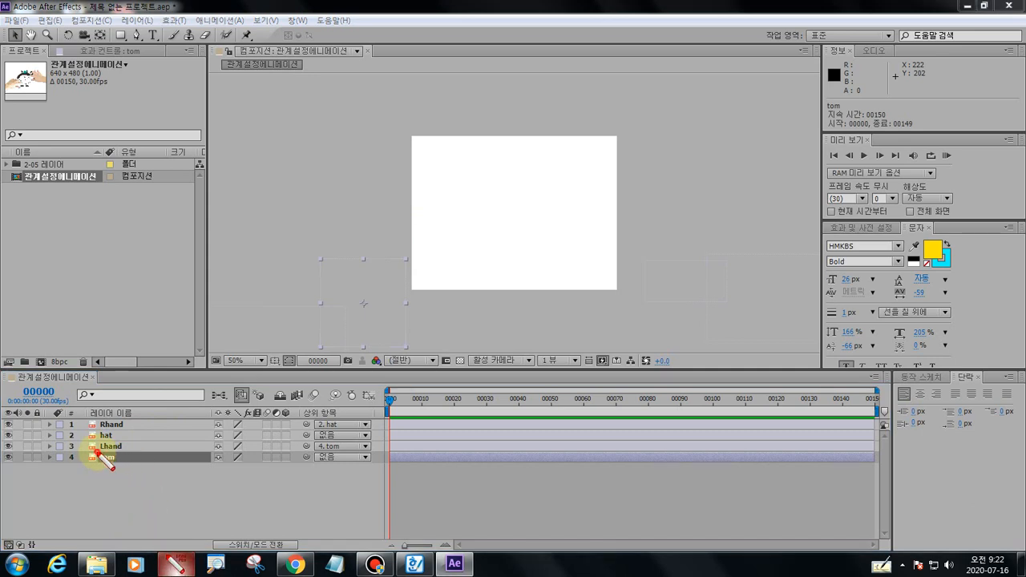
pyautogui.moveTo(96, 453)
pyautogui.mouseDown()
pyautogui.moveTo(122, 470)
pyautogui.moveTo(98, 452)
pyautogui.mouseUp()
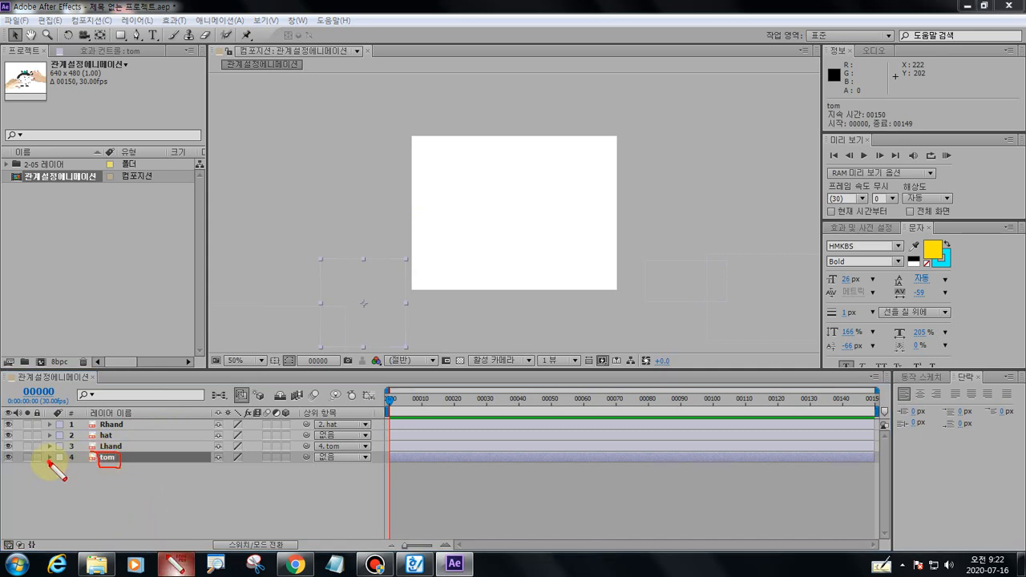
pyautogui.press('Escape')
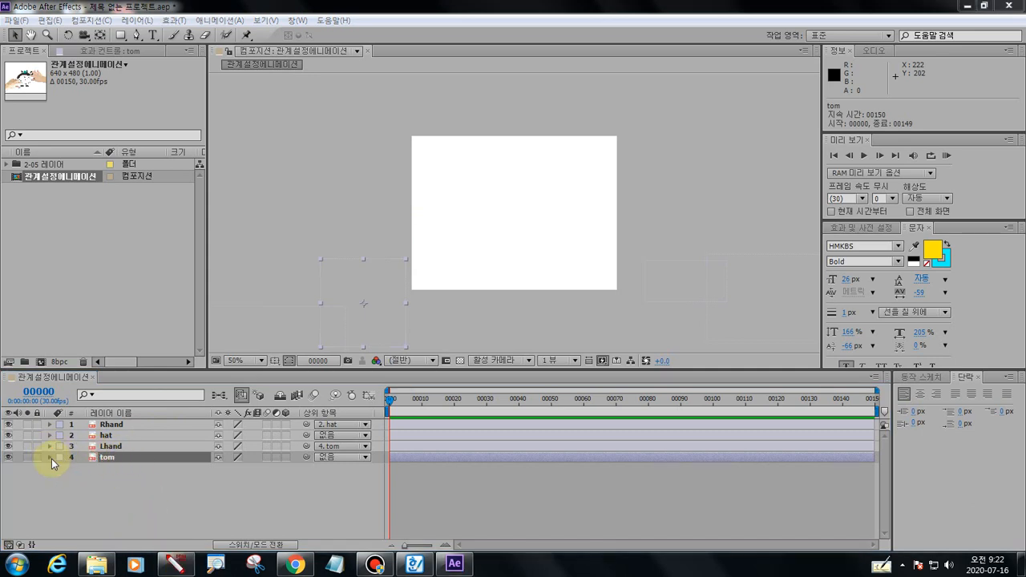
pyautogui.click(50, 458)
pyautogui.click(60, 468)
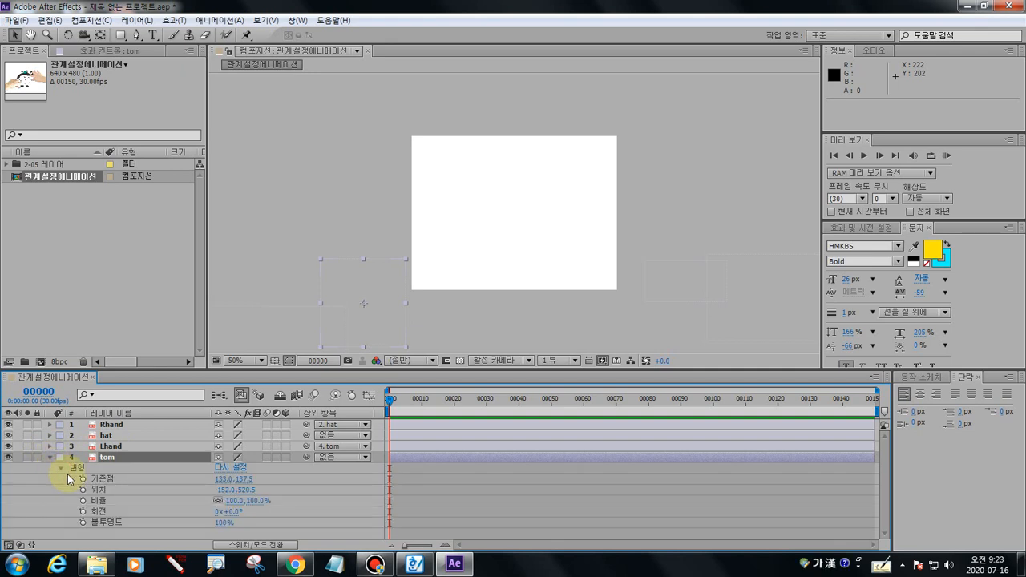
pyautogui.click(107, 491)
# Outline tom's Position property and mark the start time with the red pen, clear the marks, and enable Position keyframing at frame 0
pyautogui.click(174, 564)
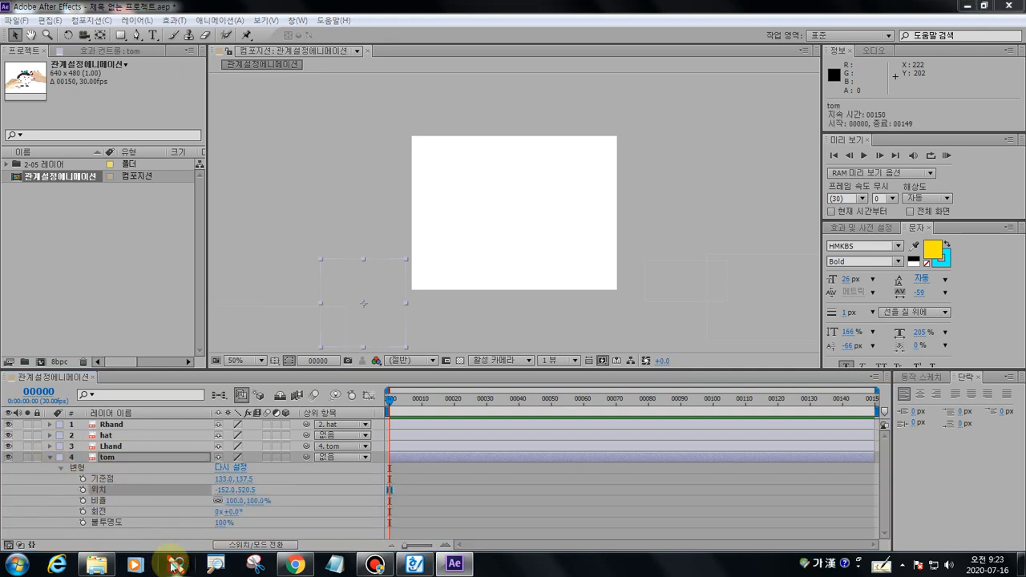
pyautogui.moveTo(78, 489)
pyautogui.mouseDown()
pyautogui.moveTo(274, 500)
pyautogui.moveTo(270, 487)
pyautogui.moveTo(76, 489)
pyautogui.mouseUp()
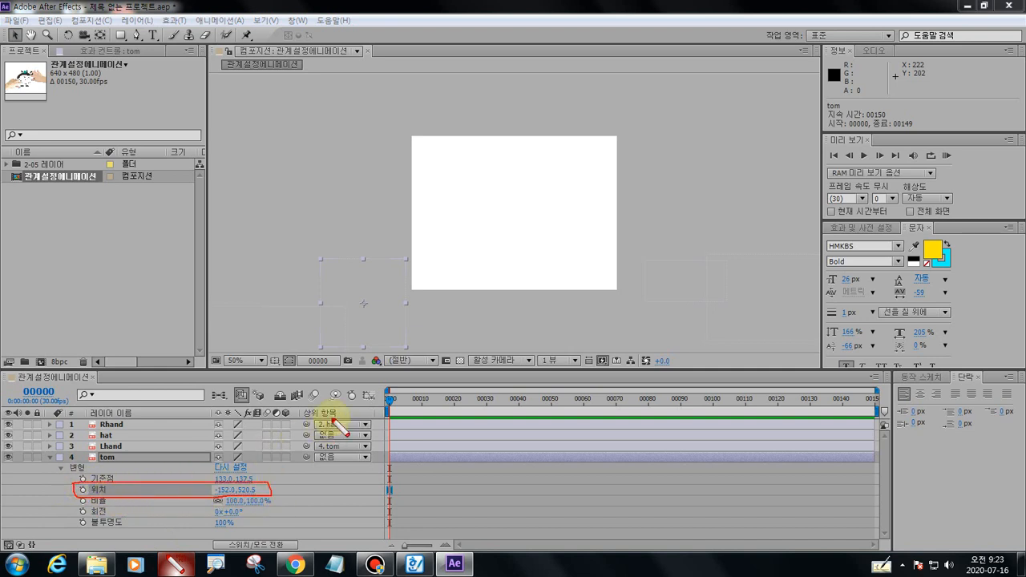
pyautogui.moveTo(393, 382)
pyautogui.mouseDown()
pyautogui.moveTo(387, 548)
pyautogui.moveTo(388, 366)
pyautogui.moveTo(387, 571)
pyautogui.mouseUp()
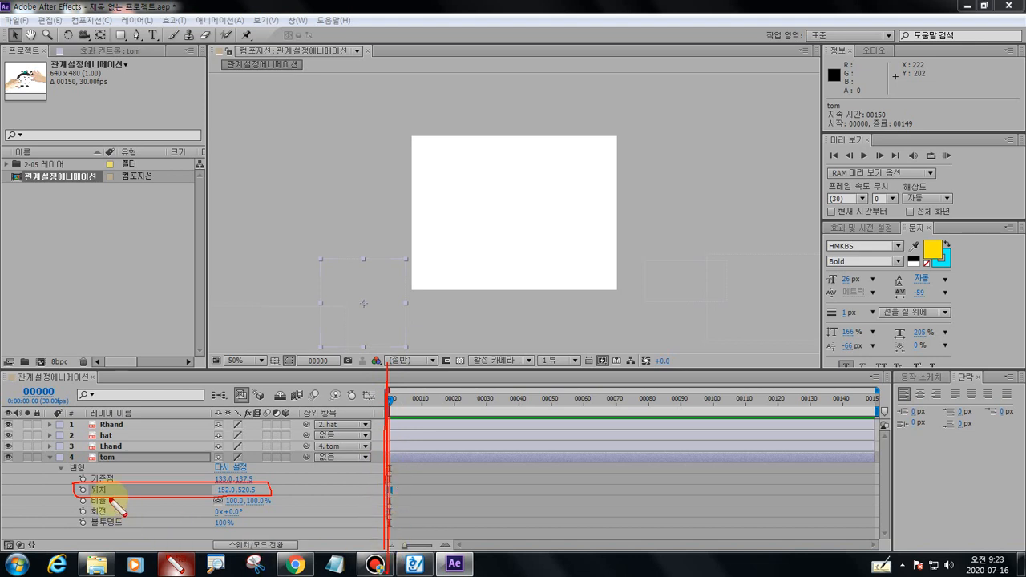
pyautogui.press('Escape')
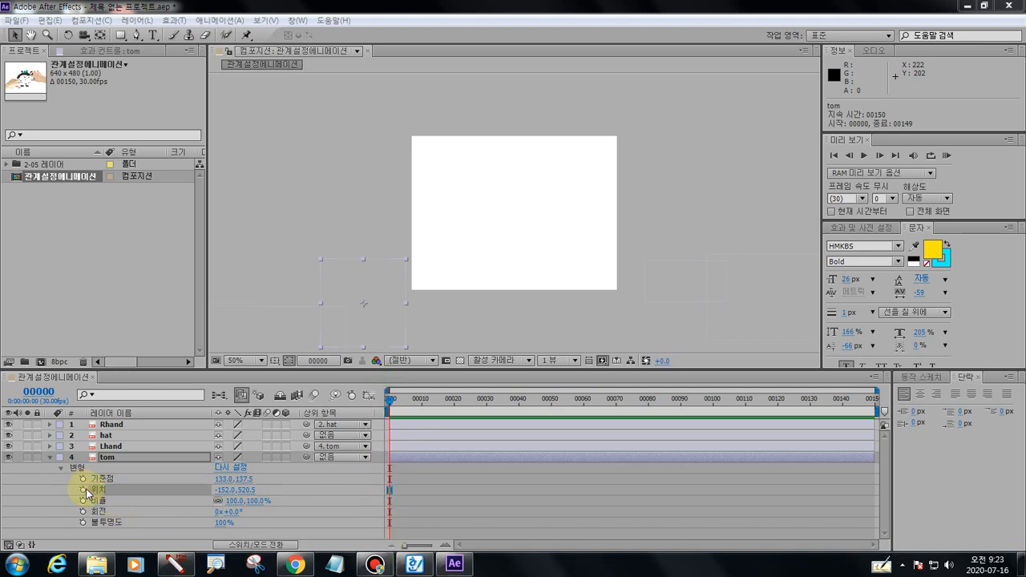
pyautogui.click(83, 489)
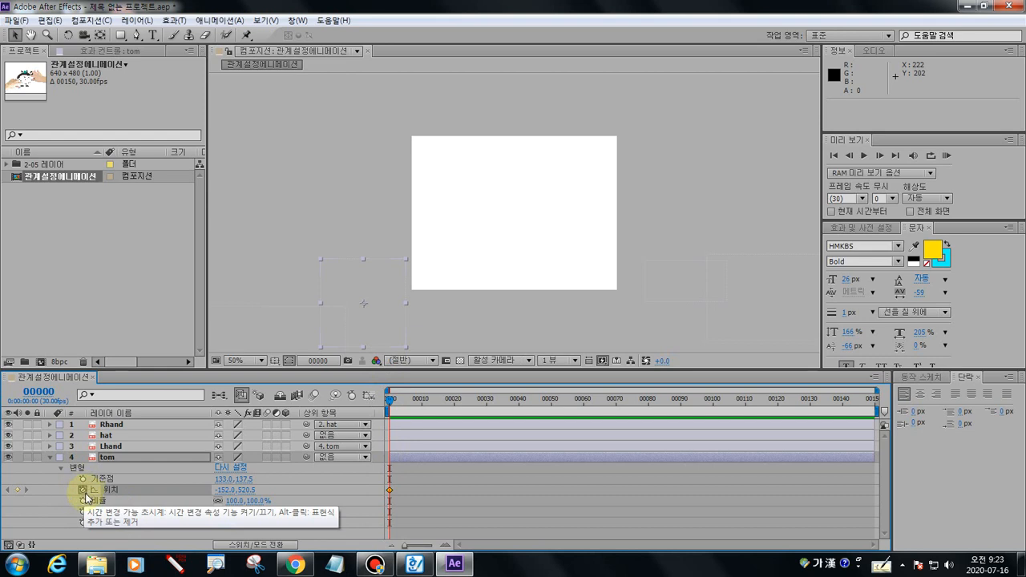
# At frame 20, sketch tom's entrance path with the red pen, clear it, and keyframe tom's position on the canvas at 344.0, 302.5
pyautogui.moveTo(390, 398); pyautogui.dragTo(426, 411)
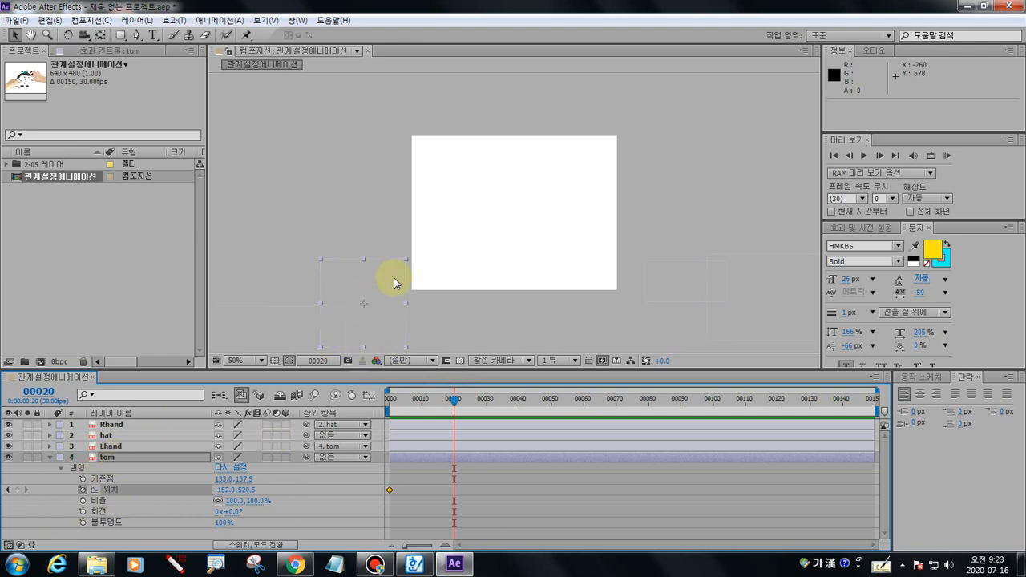
pyautogui.click(175, 564)
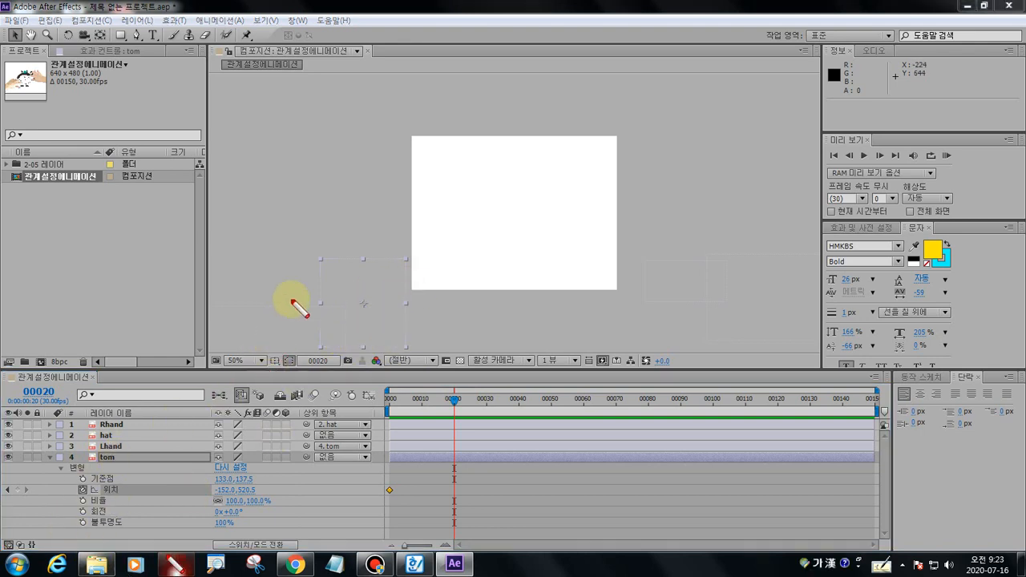
pyautogui.moveTo(330, 258)
pyautogui.mouseDown()
pyautogui.moveTo(320, 258)
pyautogui.moveTo(317, 346)
pyautogui.moveTo(401, 348)
pyautogui.moveTo(402, 260)
pyautogui.moveTo(298, 253)
pyautogui.mouseUp()
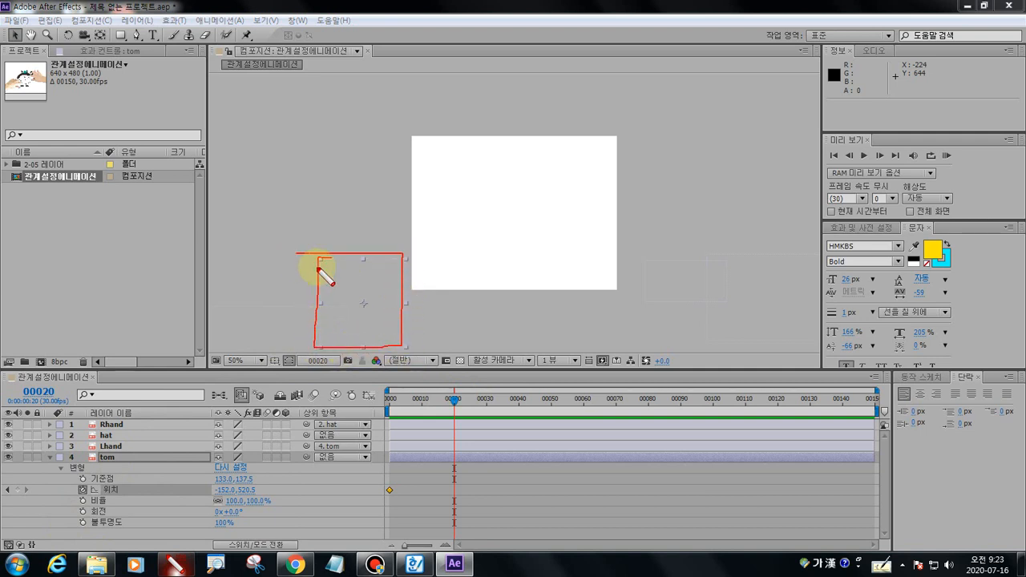
pyautogui.moveTo(361, 298)
pyautogui.mouseDown()
pyautogui.moveTo(382, 317)
pyautogui.moveTo(369, 314)
pyautogui.moveTo(374, 302)
pyautogui.moveTo(441, 244)
pyautogui.moveTo(503, 221)
pyautogui.mouseUp()
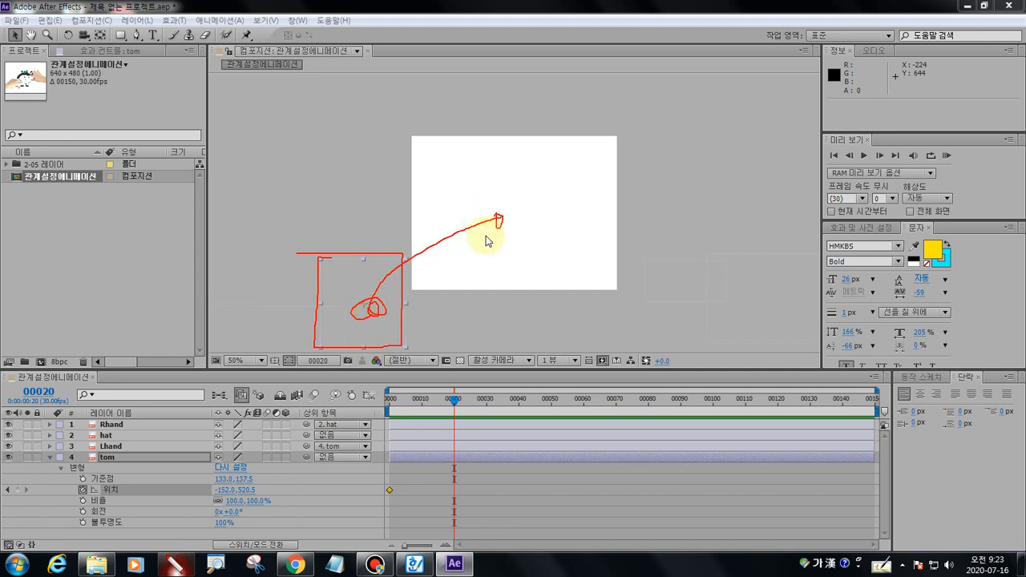
pyautogui.press('Escape')
pyautogui.moveTo(409, 286)
pyautogui.mouseDown()
pyautogui.moveTo(508, 196)
pyautogui.moveTo(546, 197)
pyautogui.moveTo(540, 214)
pyautogui.moveTo(543, 170)
pyautogui.moveTo(539, 223)
pyautogui.moveTo(541, 159)
pyautogui.moveTo(540, 232)
pyautogui.moveTo(544, 157)
pyautogui.moveTo(539, 228)
pyautogui.mouseUp()
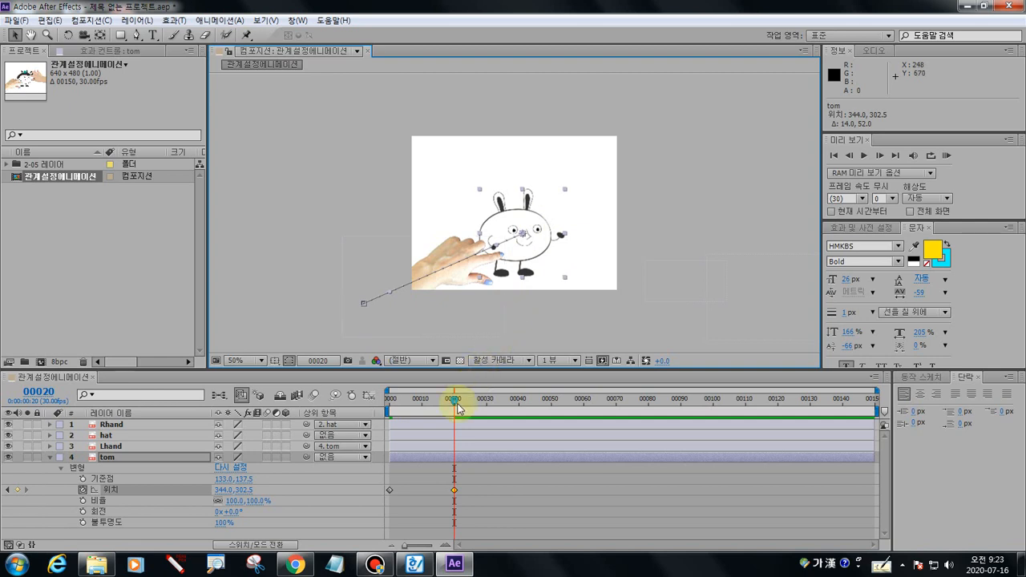
# Scrub through tom's entrance, trace its motion path with the red pen, clear the marks, and collapse the tom layer's properties
pyautogui.moveTo(454, 403)
pyautogui.mouseDown()
pyautogui.moveTo(385, 399)
pyautogui.moveTo(463, 398)
pyautogui.moveTo(355, 393)
pyautogui.moveTo(458, 387)
pyautogui.moveTo(386, 399)
pyautogui.moveTo(453, 401)
pyautogui.mouseUp()
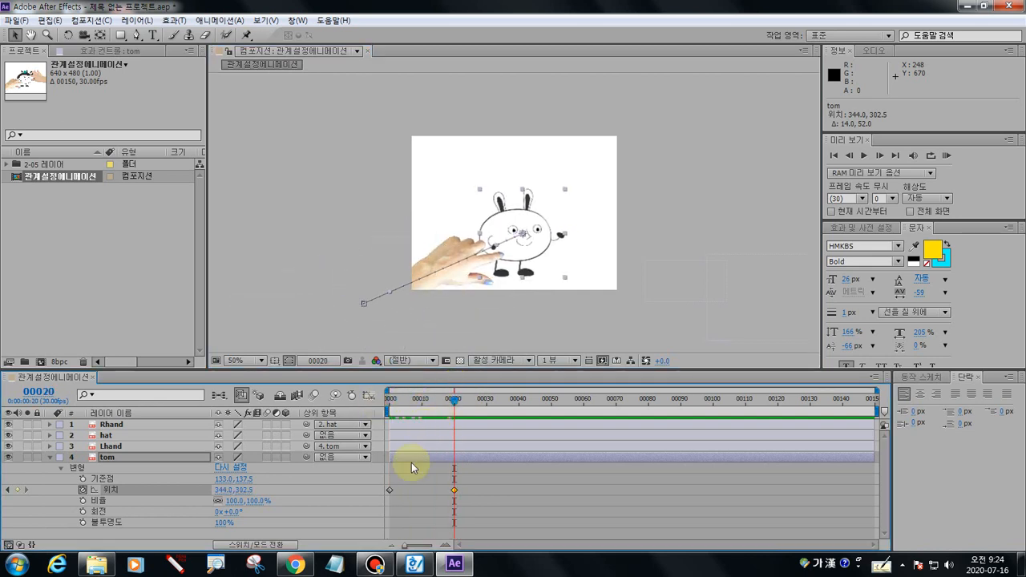
pyautogui.click(172, 564)
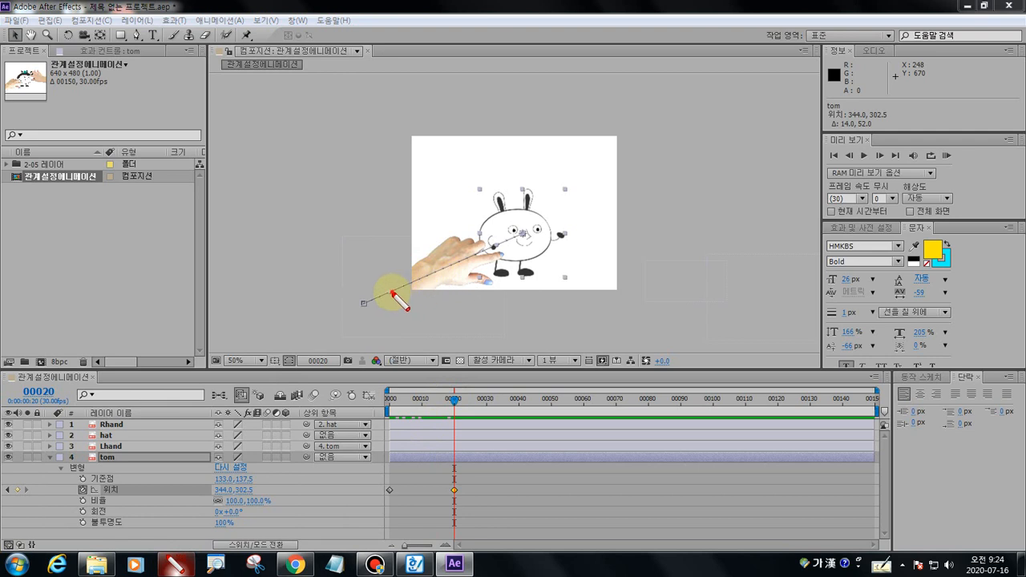
pyautogui.moveTo(392, 295); pyautogui.dragTo(512, 232)
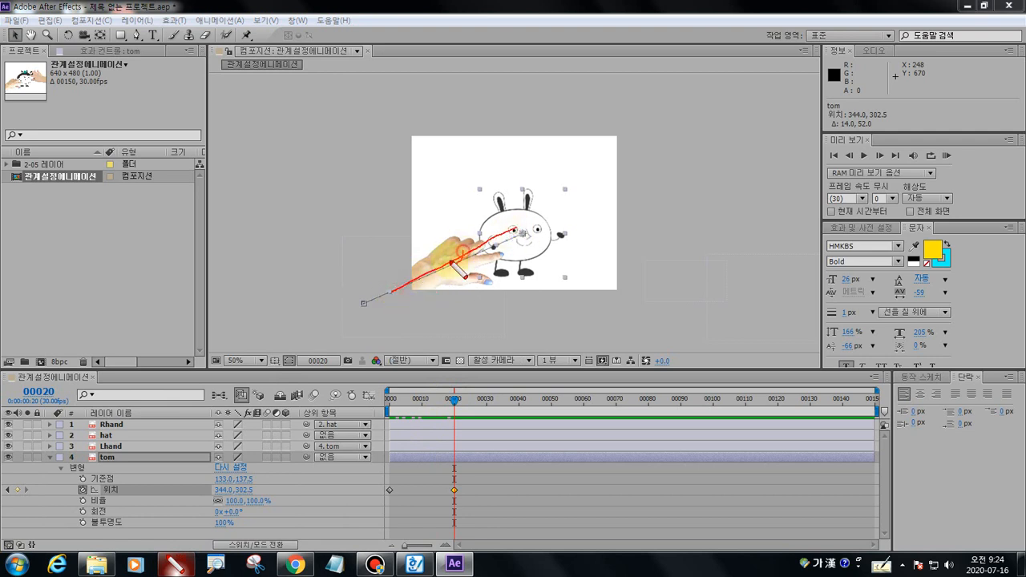
pyautogui.moveTo(455, 255); pyautogui.dragTo(354, 300)
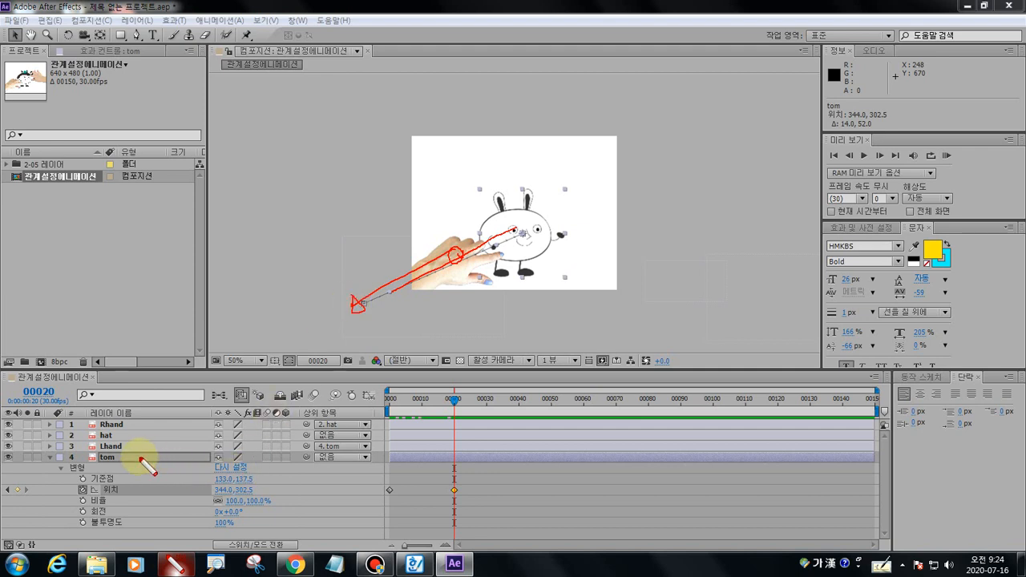
pyautogui.press('Escape')
pyautogui.click(50, 457)
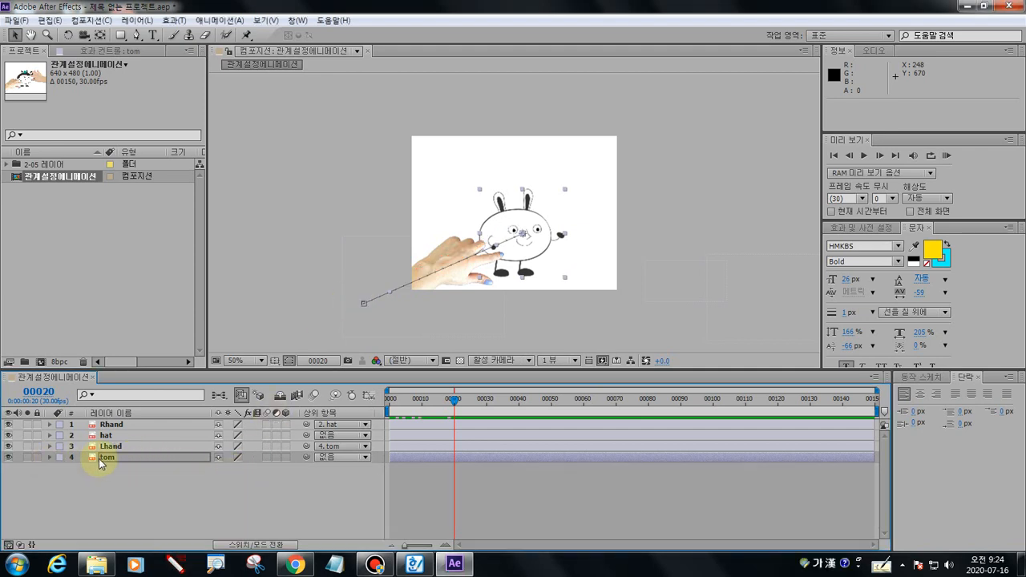
# Deselect the tom layer and toggle Lhand's visibility off and on to check the hand in the composition
pyautogui.click(111, 496)
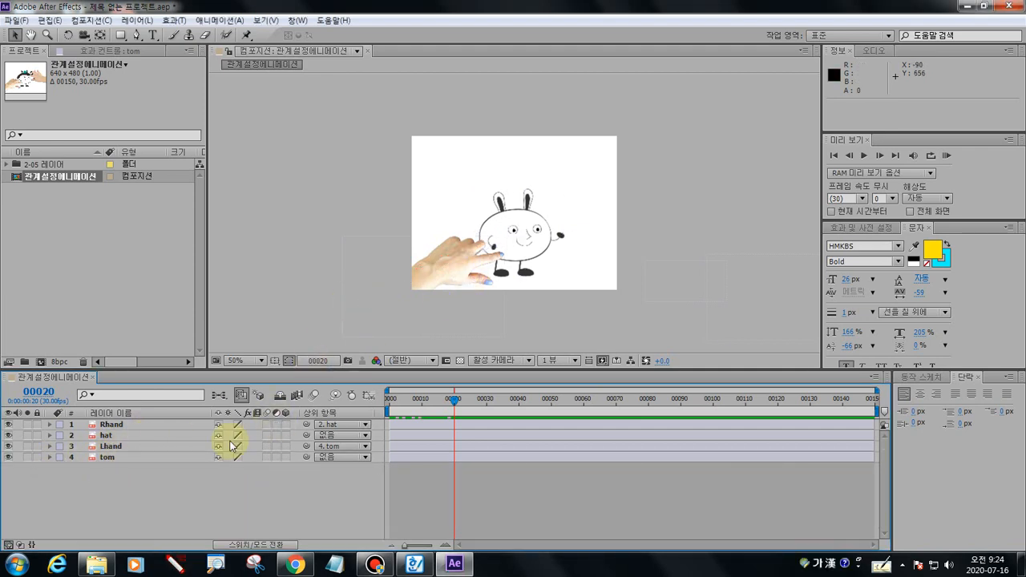
pyautogui.click(8, 446)
pyautogui.click(8, 447)
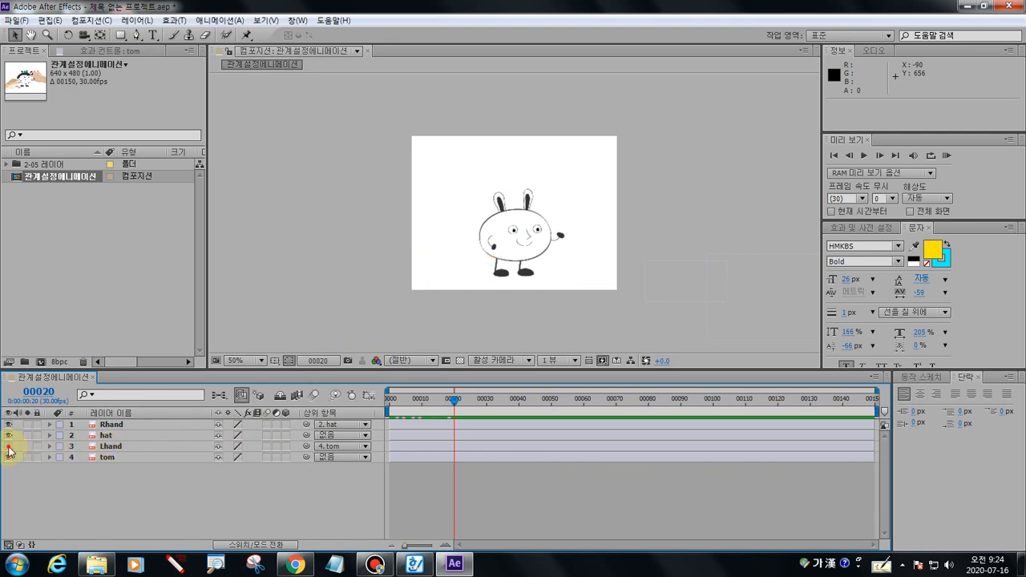
pyautogui.click(8, 446)
pyautogui.click(8, 446)
pyautogui.click(8, 446)
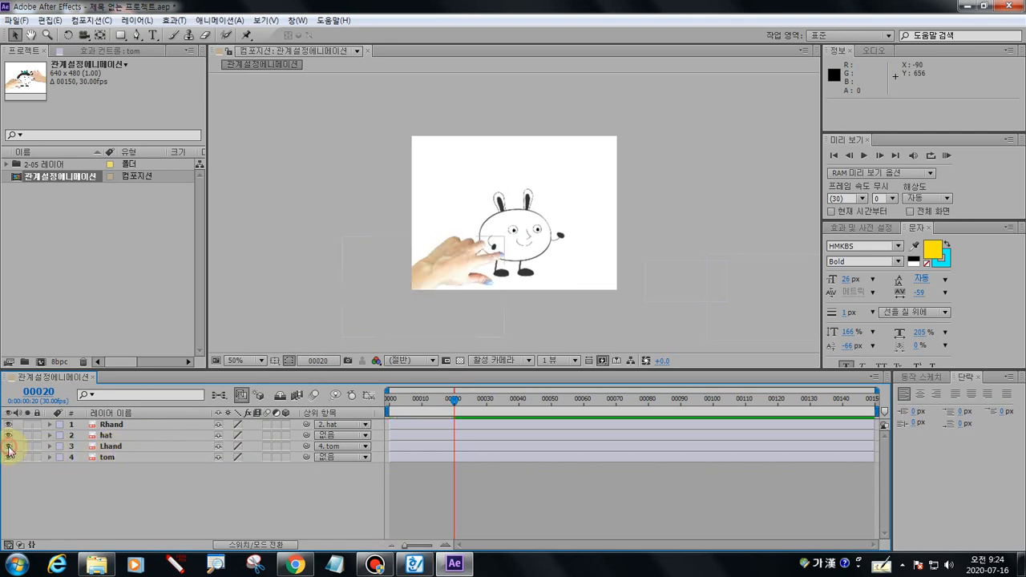
# Select the Lhand layer, expand its Transform properties, and enable Position keyframing at frame 20
pyautogui.click(108, 451)
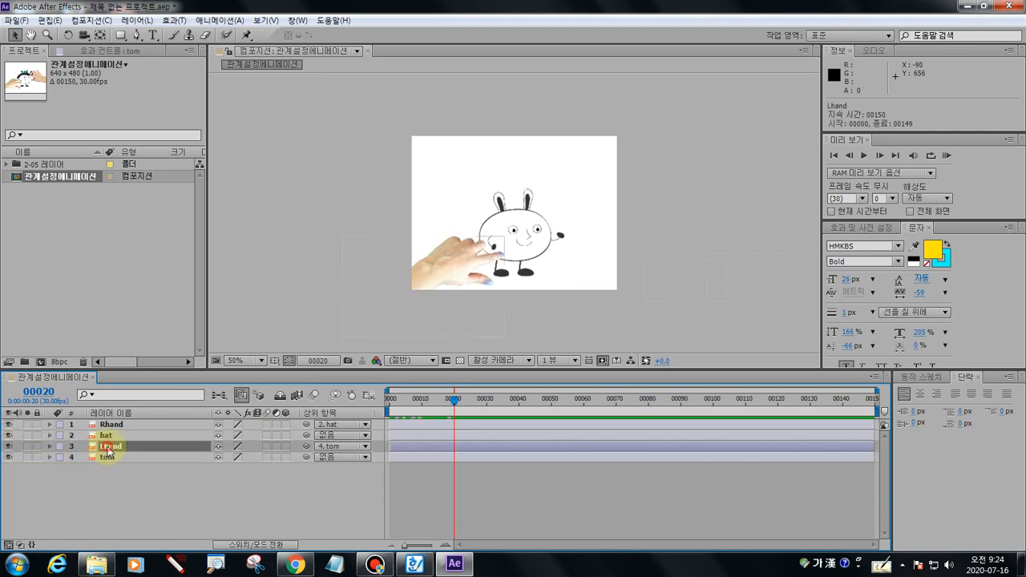
pyautogui.click(49, 446)
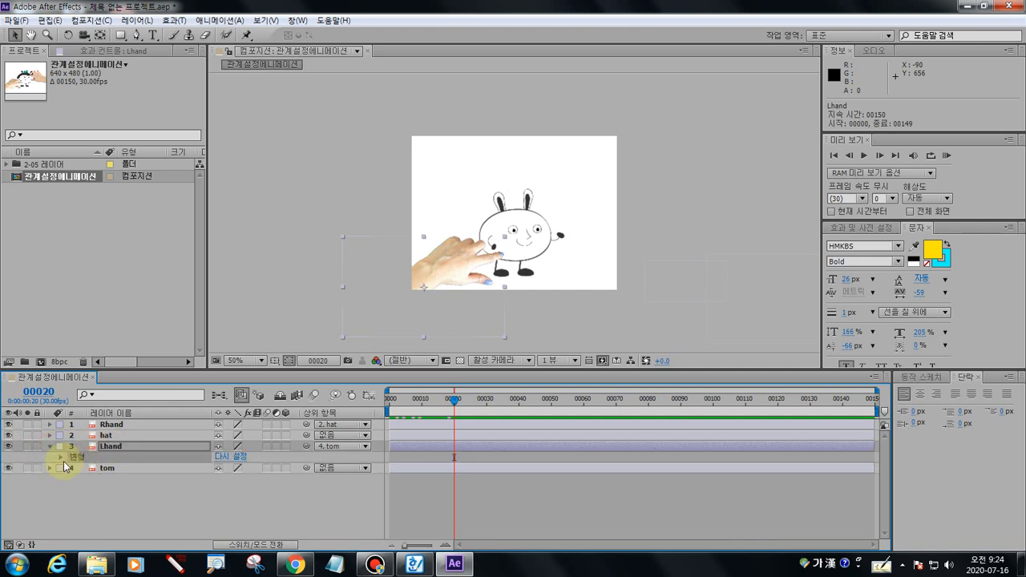
pyautogui.click(61, 459)
pyautogui.click(98, 479)
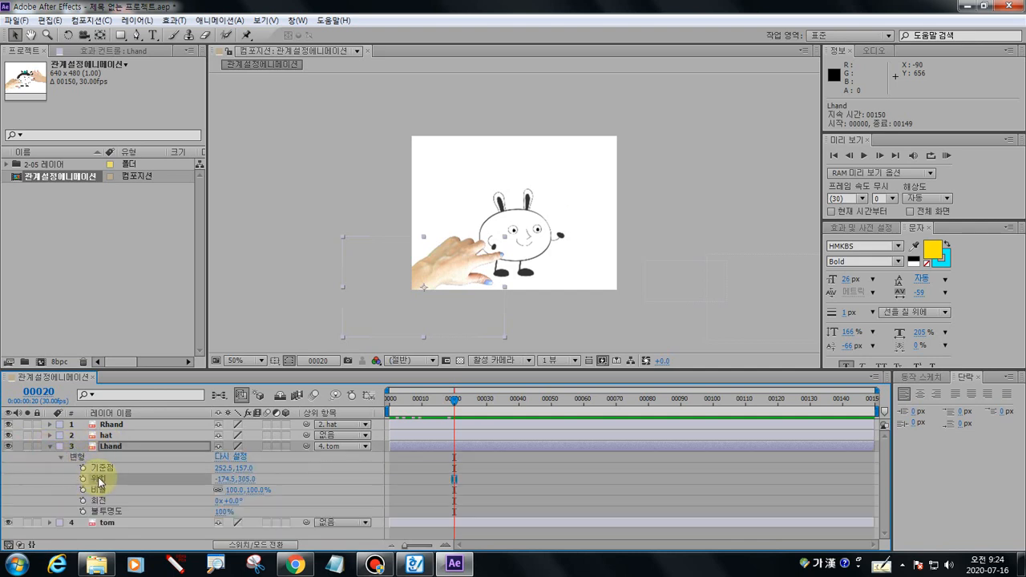
# Circle Lhand's Position keyframe and mark the time around frame 30 with the red pen, and clear the marks
pyautogui.click(174, 564)
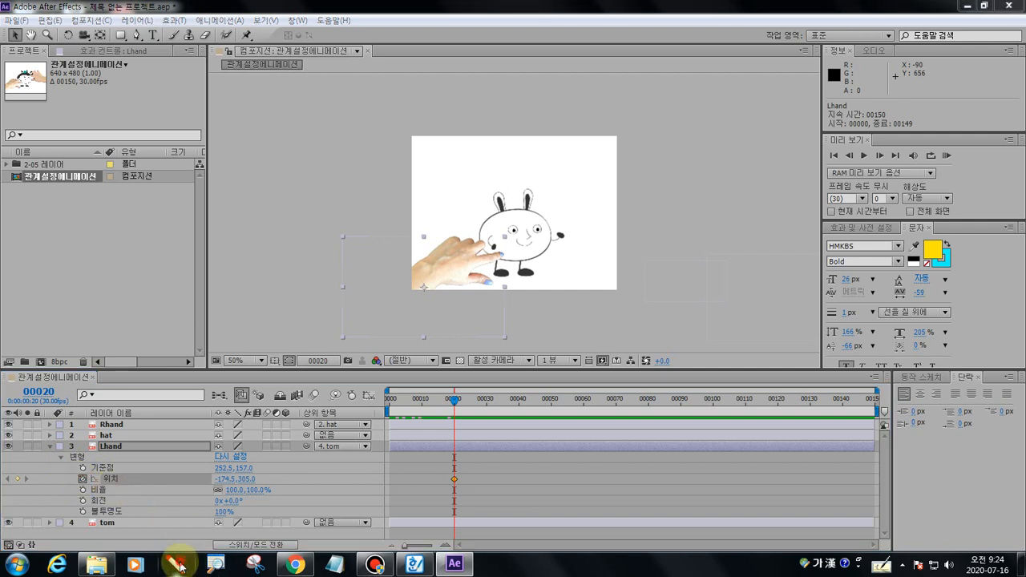
pyautogui.moveTo(453, 491)
pyautogui.mouseDown()
pyautogui.moveTo(464, 478)
pyautogui.moveTo(453, 490)
pyautogui.mouseUp()
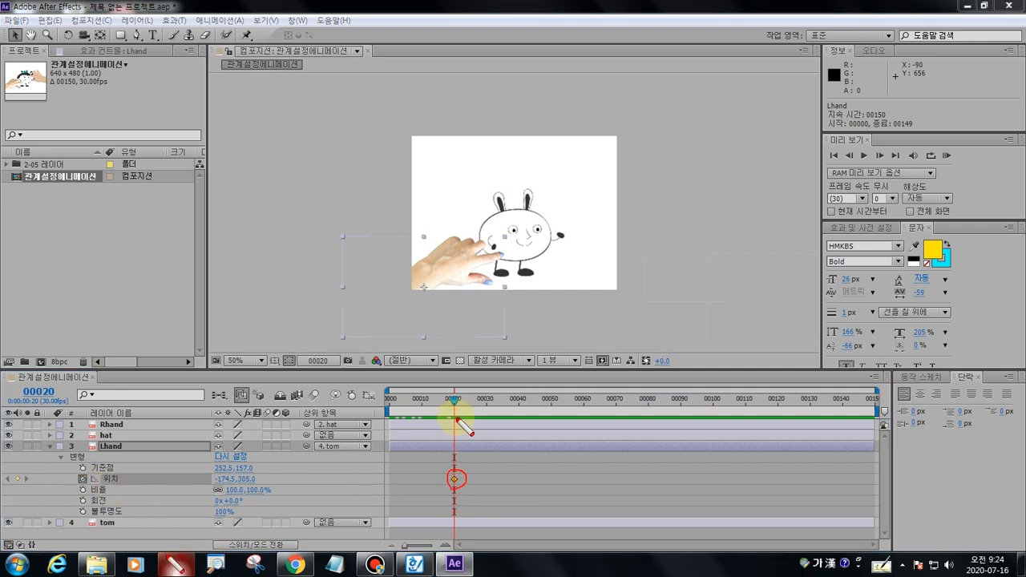
pyautogui.moveTo(489, 388); pyautogui.dragTo(483, 533)
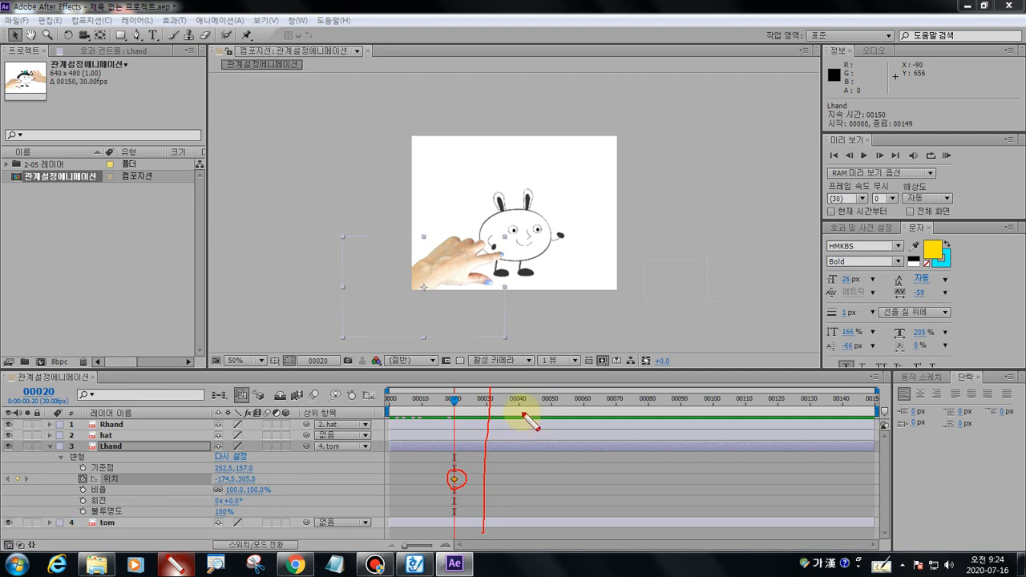
pyautogui.press('Escape')
# At frame 30, sketch Lhand's exit path with the red pen, clear it, and keyframe Lhand off-canvas at -522.5, 449.0
pyautogui.click(453, 403)
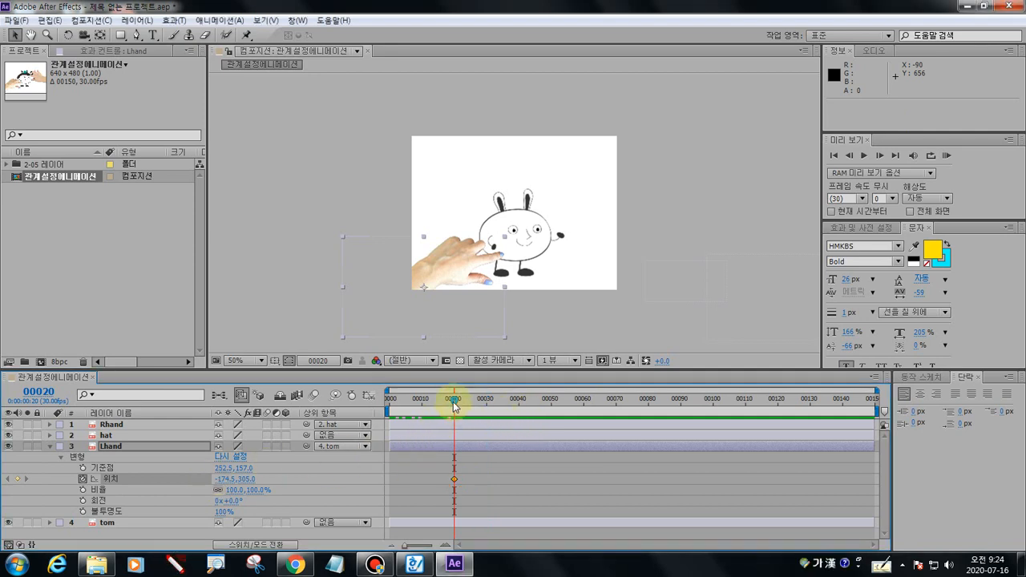
pyautogui.moveTo(453, 402); pyautogui.dragTo(485, 400)
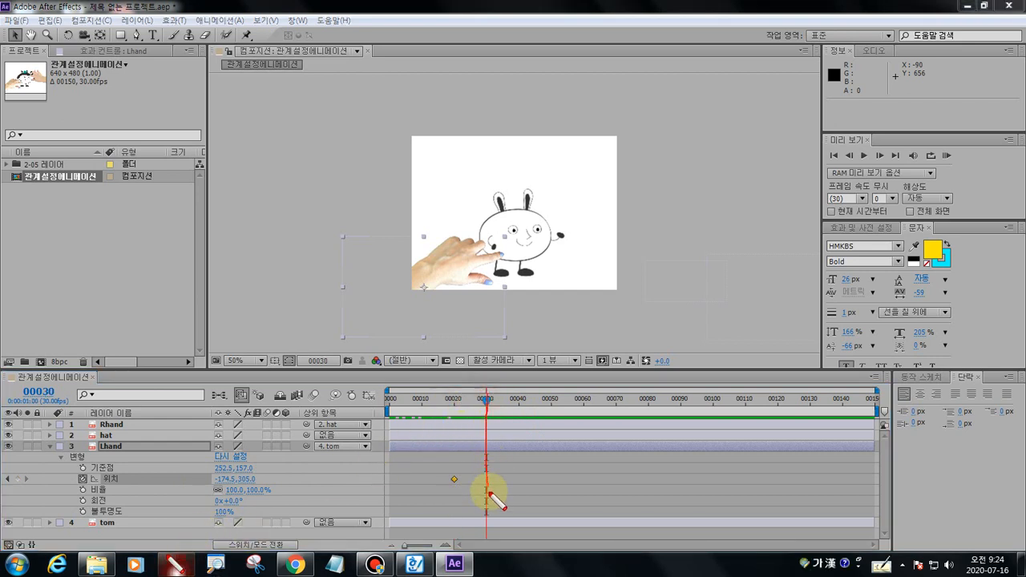
pyautogui.moveTo(487, 492); pyautogui.dragTo(487, 537)
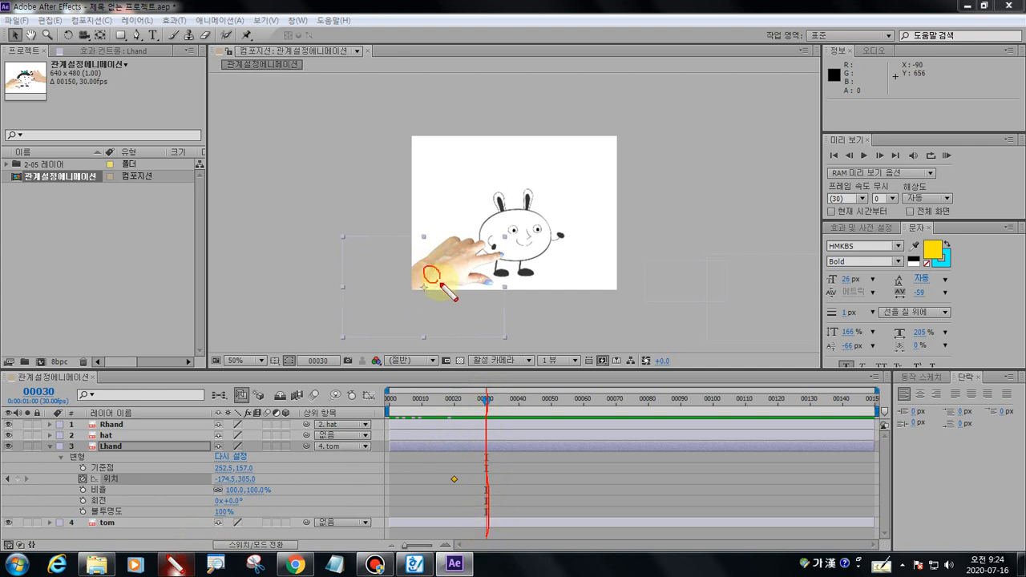
pyautogui.moveTo(423, 280)
pyautogui.mouseDown()
pyautogui.moveTo(298, 327)
pyautogui.moveTo(313, 340)
pyautogui.mouseUp()
pyautogui.press('Escape')
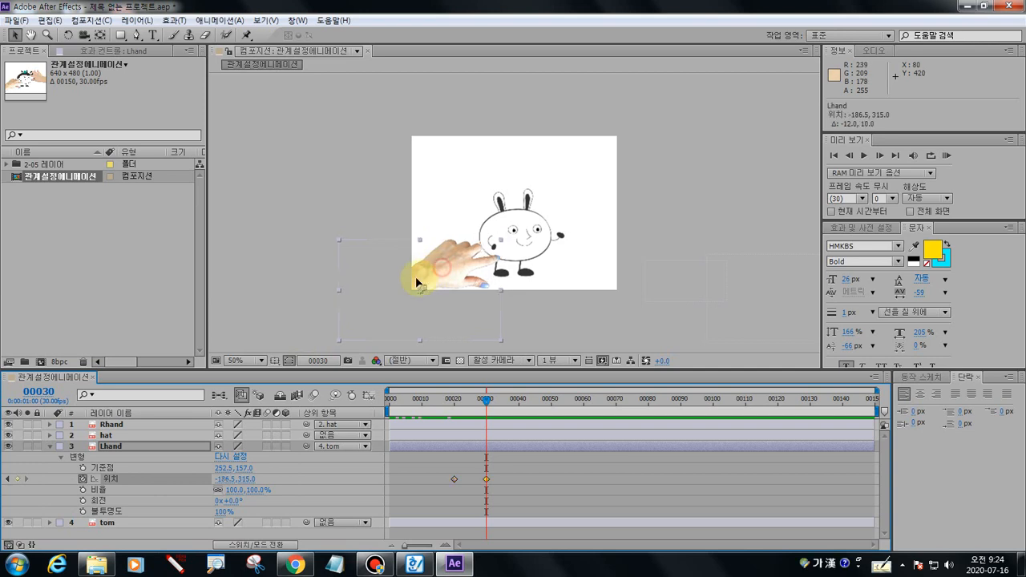
pyautogui.moveTo(434, 269); pyautogui.dragTo(336, 301)
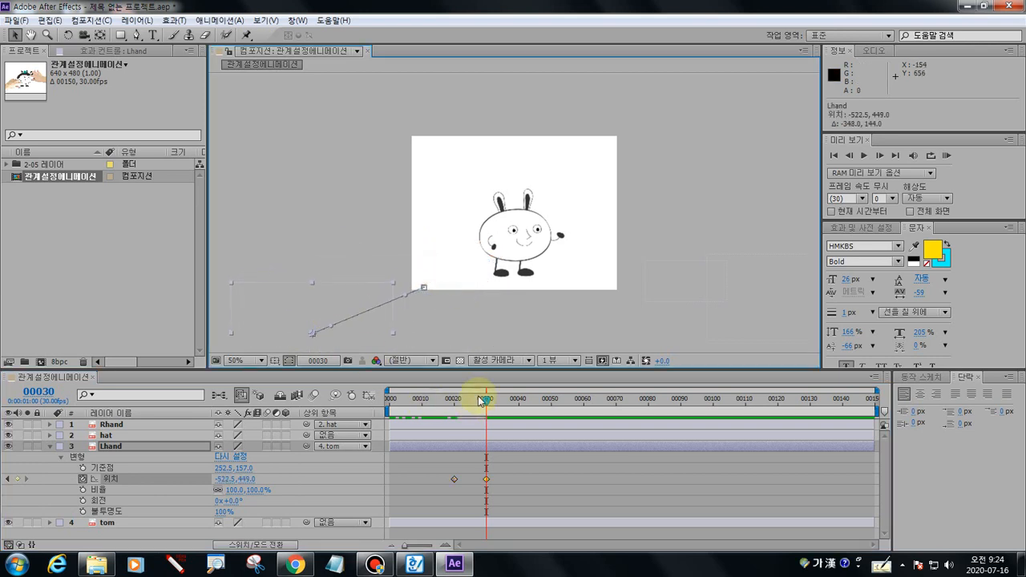
# Move Lhand's off-canvas Position keyframe to frame 39 to slow the exit
pyautogui.moveTo(441, 399); pyautogui.dragTo(516, 400)
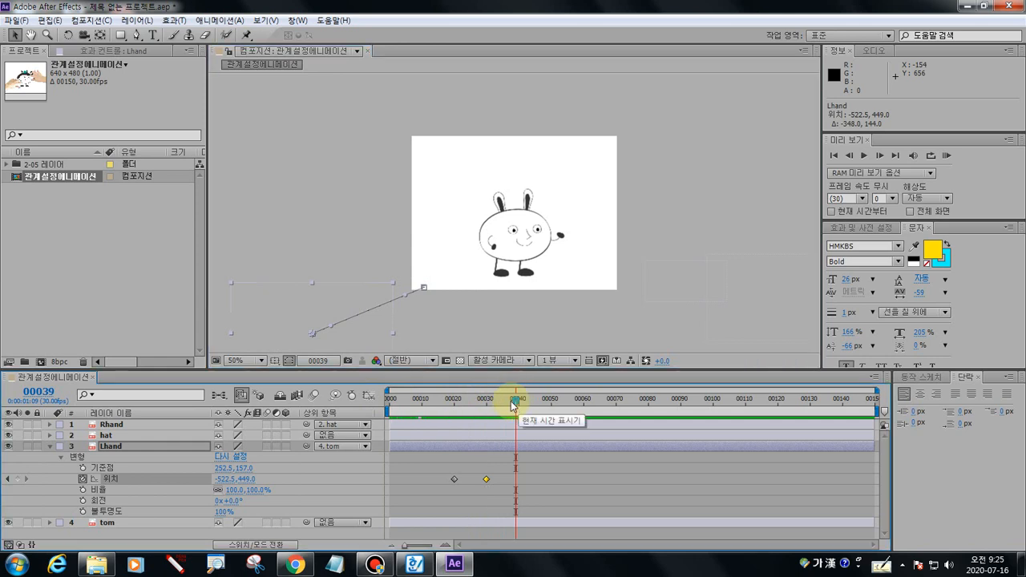
pyautogui.click(485, 479)
pyautogui.moveTo(486, 479); pyautogui.dragTo(516, 479)
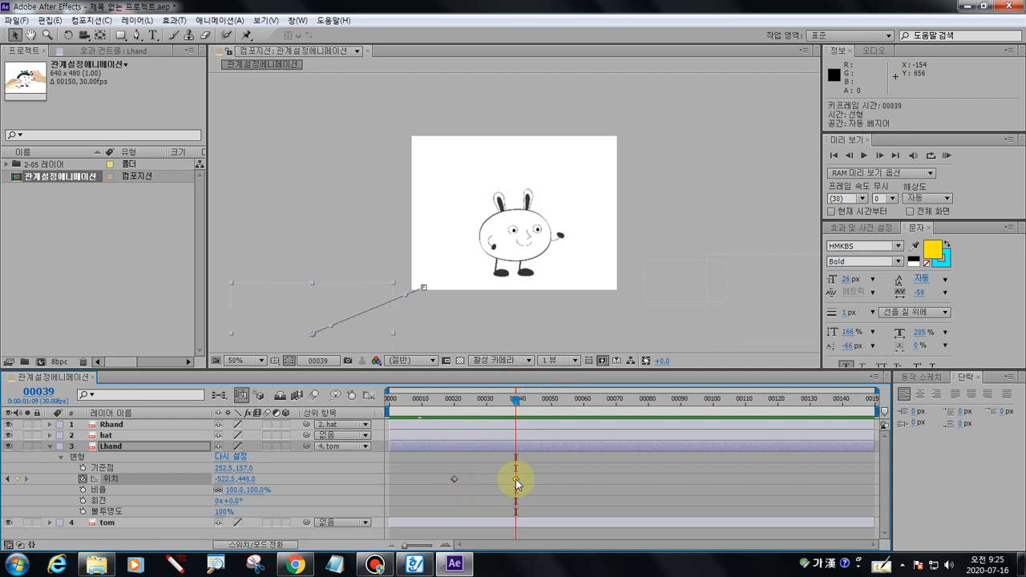
# Copy Lhand's frame 20 Position keyframe and paste it at frame 24 so the hand pauses before leaving
pyautogui.moveTo(517, 400); pyautogui.dragTo(338, 422)
pyautogui.moveTo(420, 411)
pyautogui.mouseDown()
pyautogui.moveTo(488, 400)
pyautogui.moveTo(378, 402)
pyautogui.moveTo(430, 400)
pyautogui.mouseUp()
pyautogui.moveTo(472, 400)
pyautogui.mouseDown()
pyautogui.moveTo(365, 405)
pyautogui.moveTo(469, 409)
pyautogui.mouseUp()
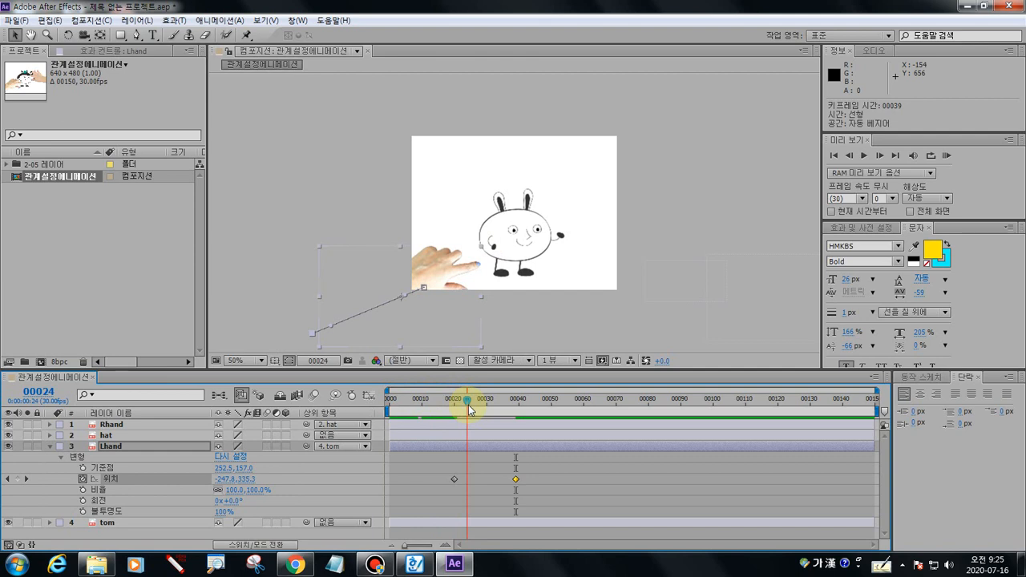
pyautogui.click(455, 478)
pyautogui.click(453, 480)
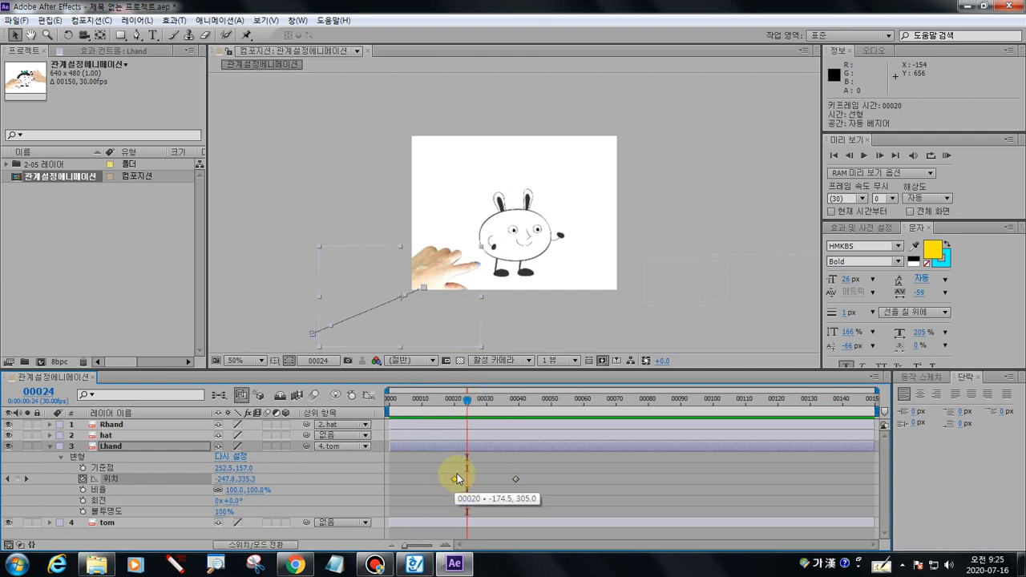
pyautogui.hotkey('ctrl', 'c')
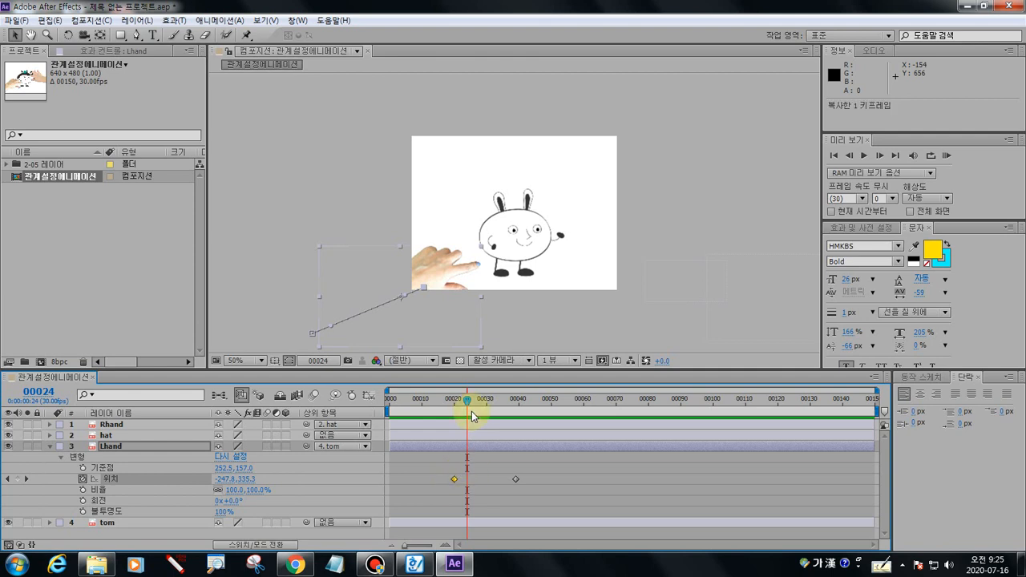
pyautogui.hotkey('ctrl', 'v')
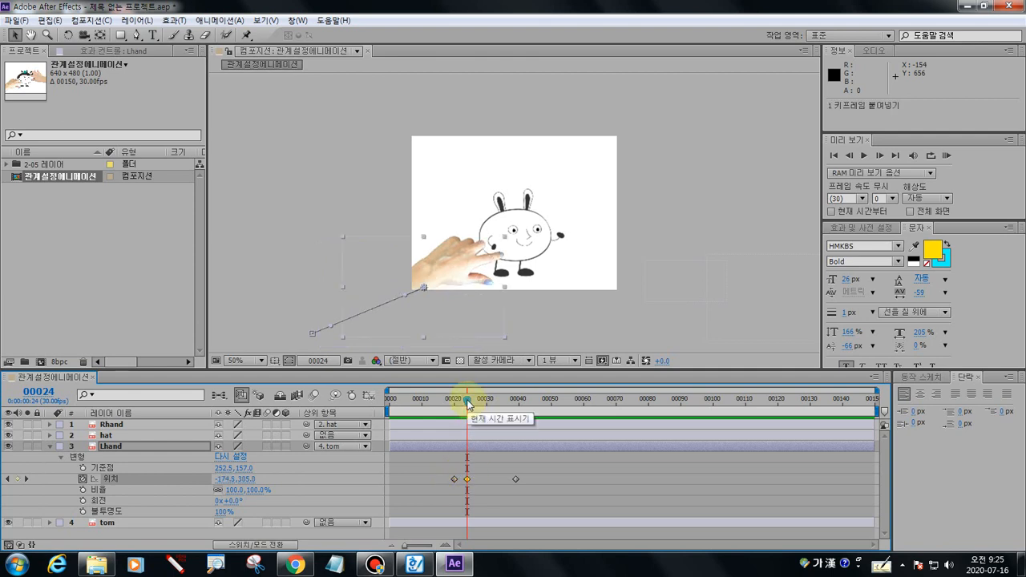
# Scrub through Lhand's exit up to frame 39 and collapse the Lhand layer's properties
pyautogui.moveTo(469, 404); pyautogui.dragTo(517, 420)
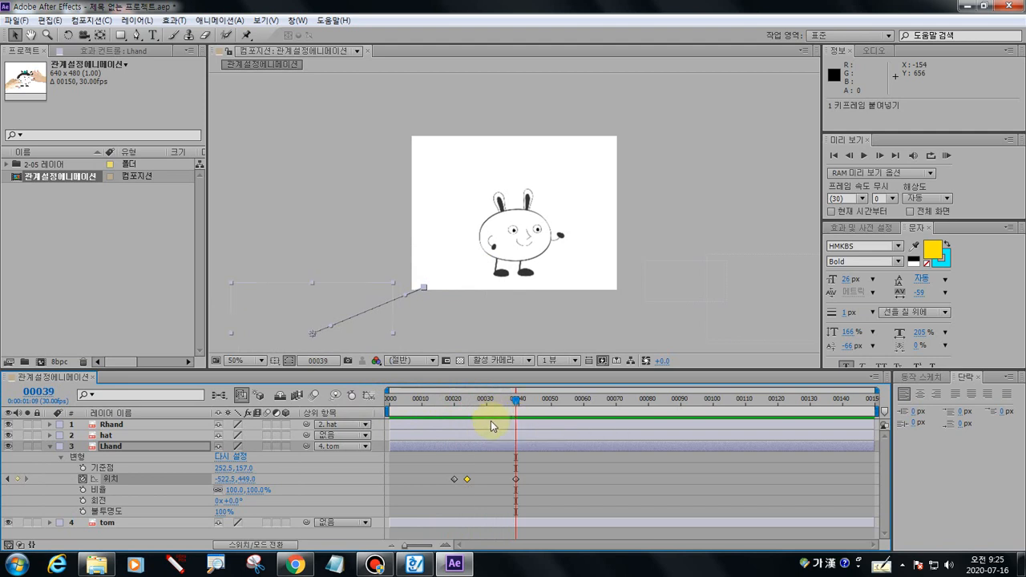
pyautogui.moveTo(519, 407)
pyautogui.mouseDown()
pyautogui.moveTo(383, 411)
pyautogui.moveTo(519, 416)
pyautogui.mouseUp()
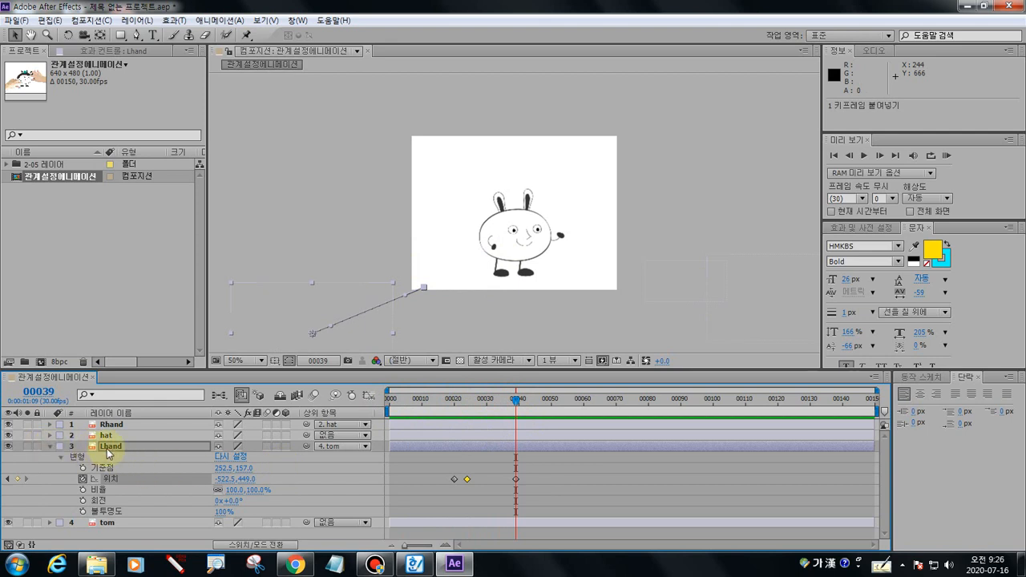
pyautogui.click(50, 446)
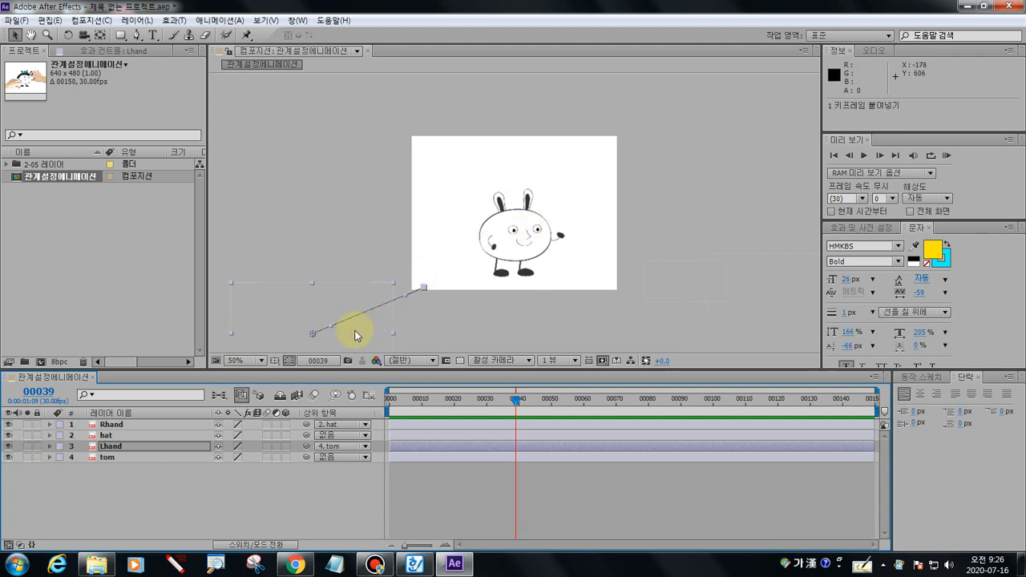
# Go to frame 44, sketch the hat's path onto tom's head with the red pen, and clear the marks
pyautogui.moveTo(515, 399); pyautogui.dragTo(534, 405)
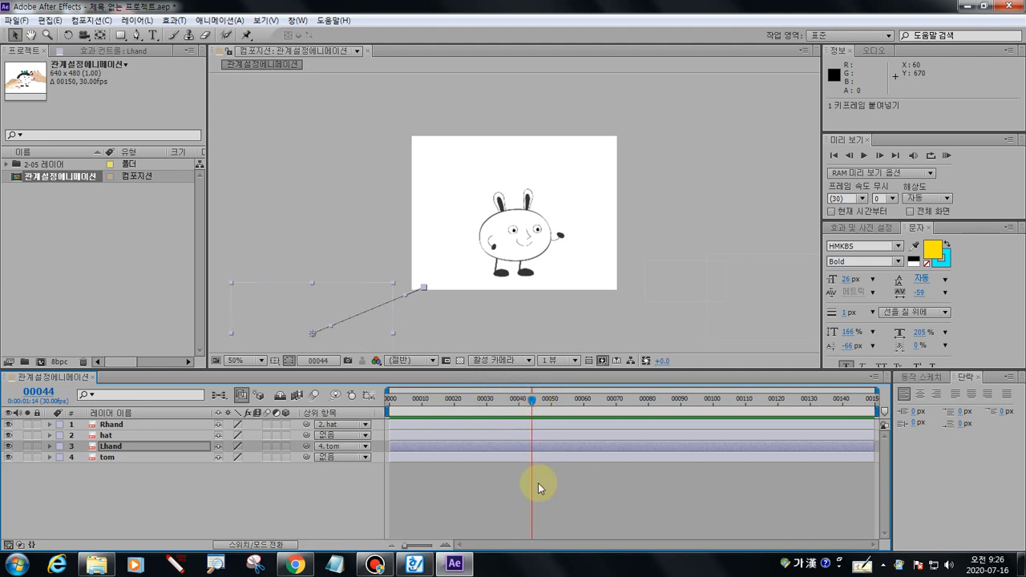
pyautogui.click(173, 564)
pyautogui.moveTo(754, 331)
pyautogui.mouseDown()
pyautogui.moveTo(628, 310)
pyautogui.moveTo(731, 210)
pyautogui.moveTo(786, 306)
pyautogui.moveTo(728, 342)
pyautogui.moveTo(730, 304)
pyautogui.moveTo(555, 196)
pyautogui.moveTo(520, 190)
pyautogui.mouseUp()
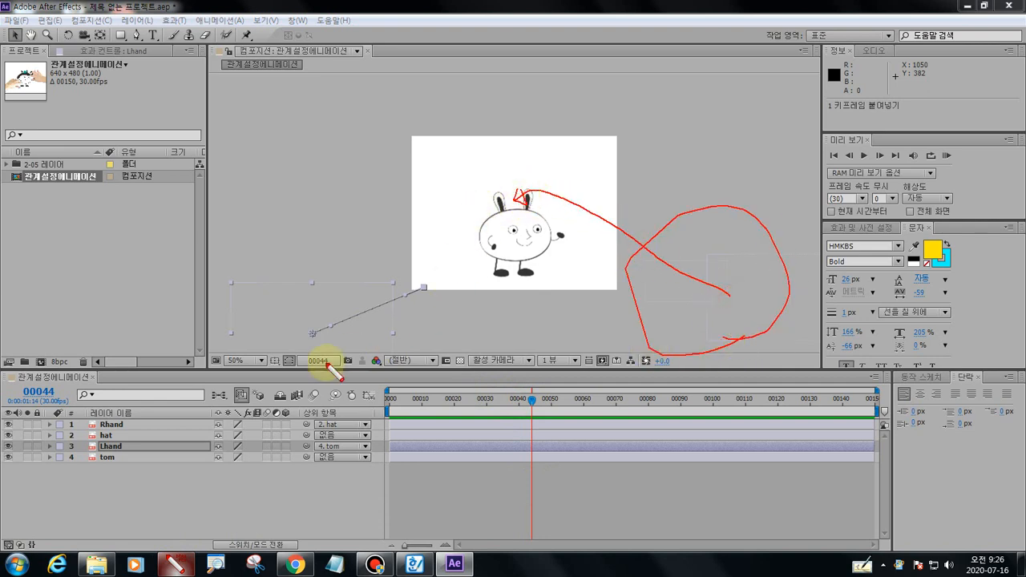
pyautogui.press('Escape')
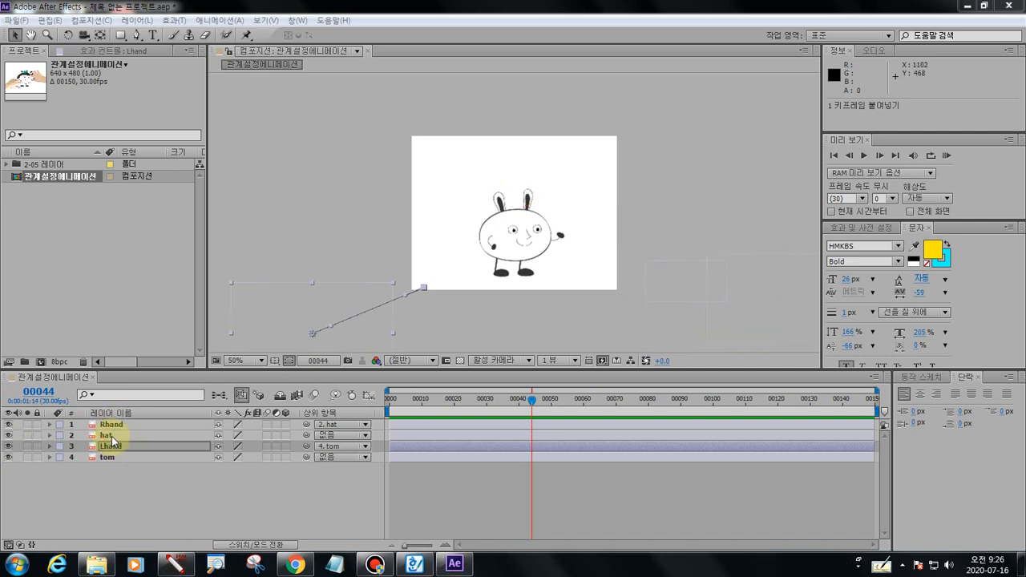
# Select the hat layer, circle its name with the red pen, clear the mark, and expand its Transform properties
pyautogui.click(113, 436)
pyautogui.click(174, 564)
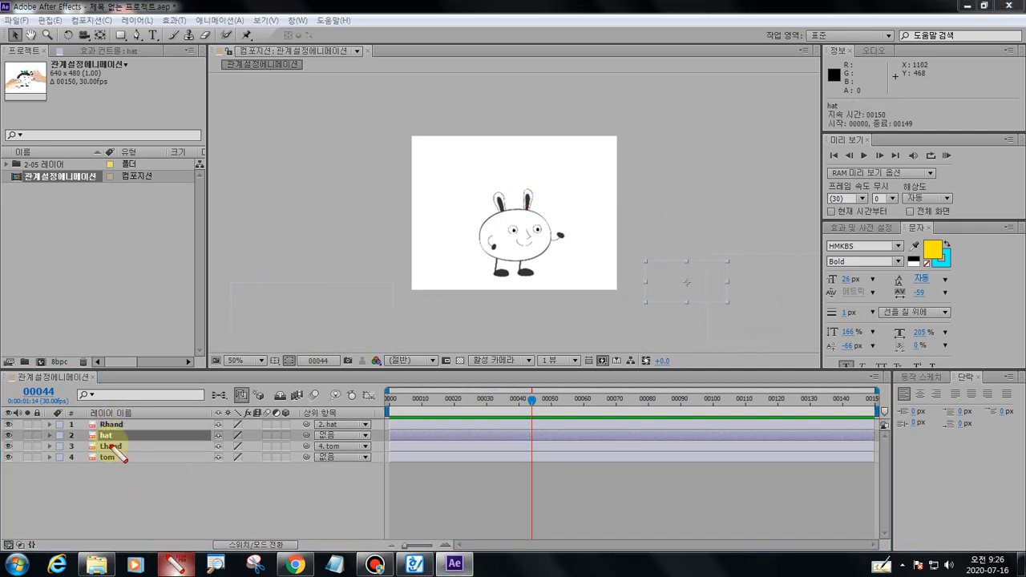
pyautogui.moveTo(96, 436)
pyautogui.mouseDown()
pyautogui.moveTo(122, 440)
pyautogui.moveTo(127, 430)
pyautogui.moveTo(93, 432)
pyautogui.mouseUp()
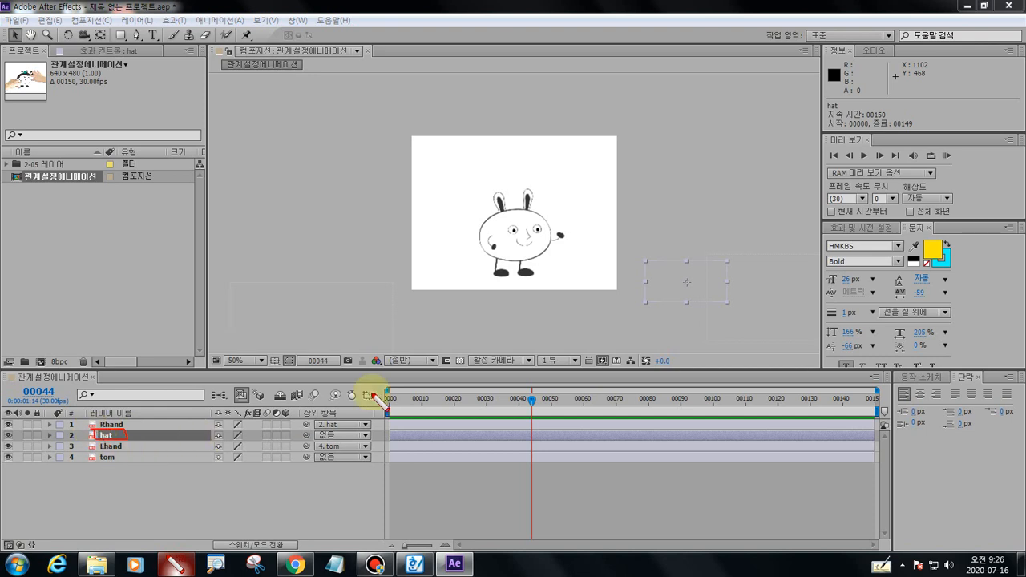
pyautogui.press('Escape')
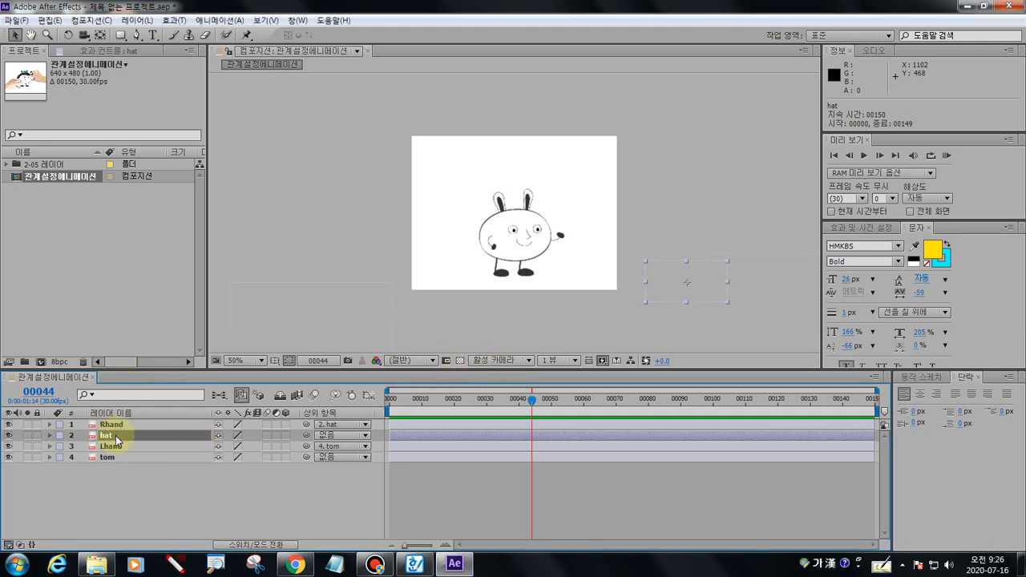
pyautogui.click(49, 435)
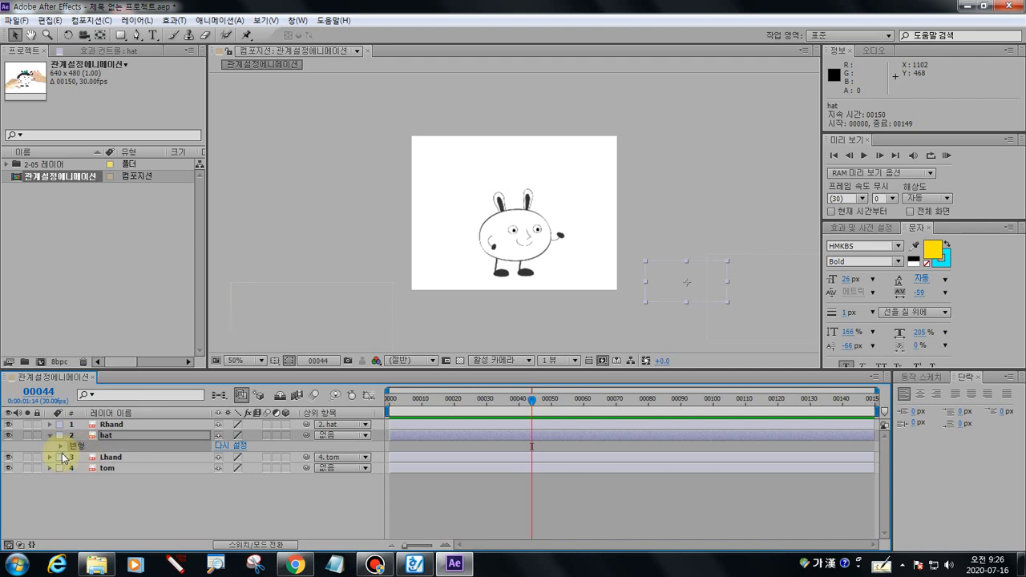
pyautogui.click(62, 447)
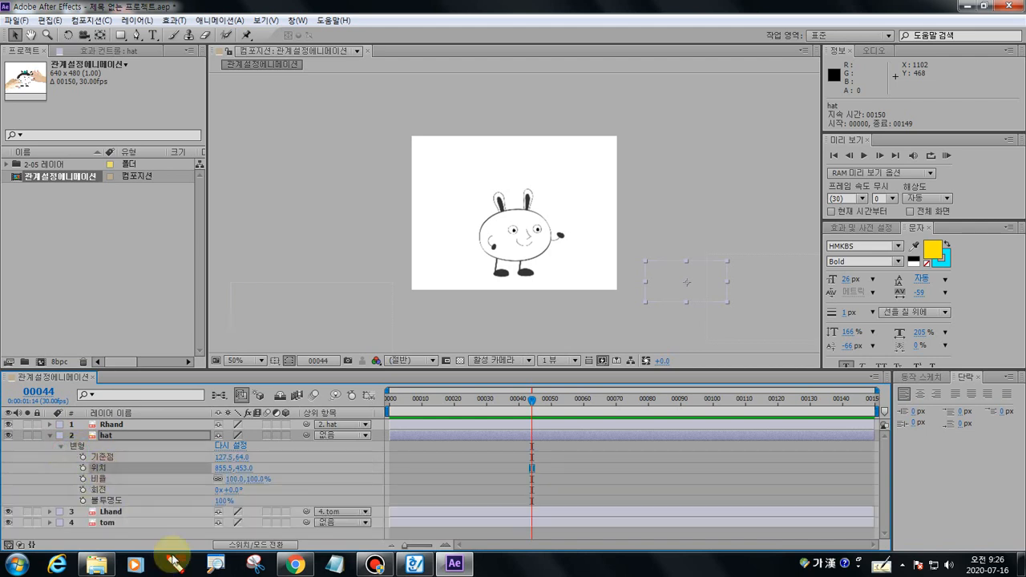
# Outline the hat's Position stopwatch with the red pen, clear the mark, and enable Position keyframing at frame 44
pyautogui.click(82, 468)
pyautogui.moveTo(75, 479)
pyautogui.mouseDown()
pyautogui.moveTo(111, 464)
pyautogui.moveTo(75, 463)
pyautogui.moveTo(82, 472)
pyautogui.moveTo(89, 458)
pyautogui.mouseUp()
pyautogui.press('Escape')
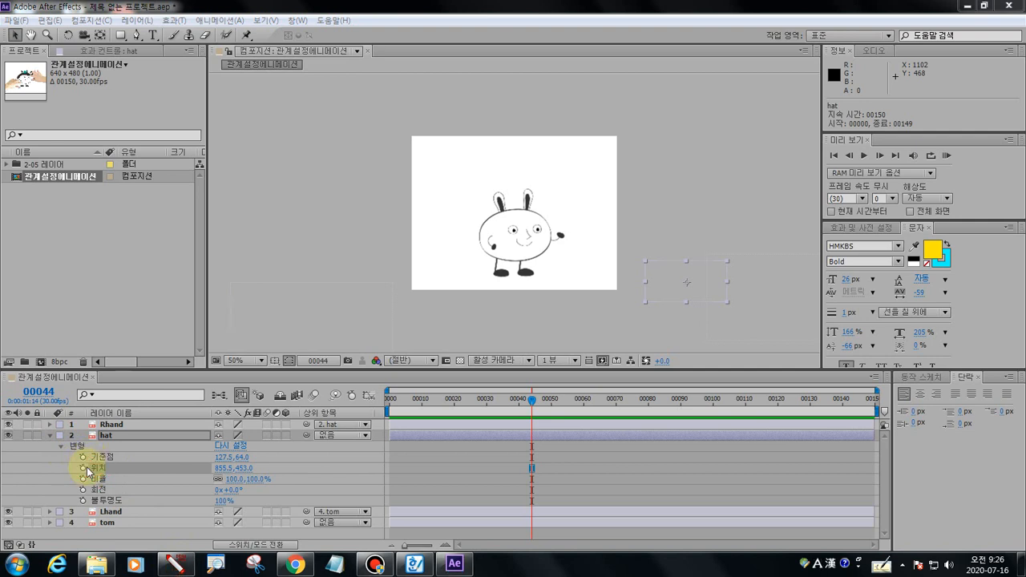
pyautogui.click(83, 468)
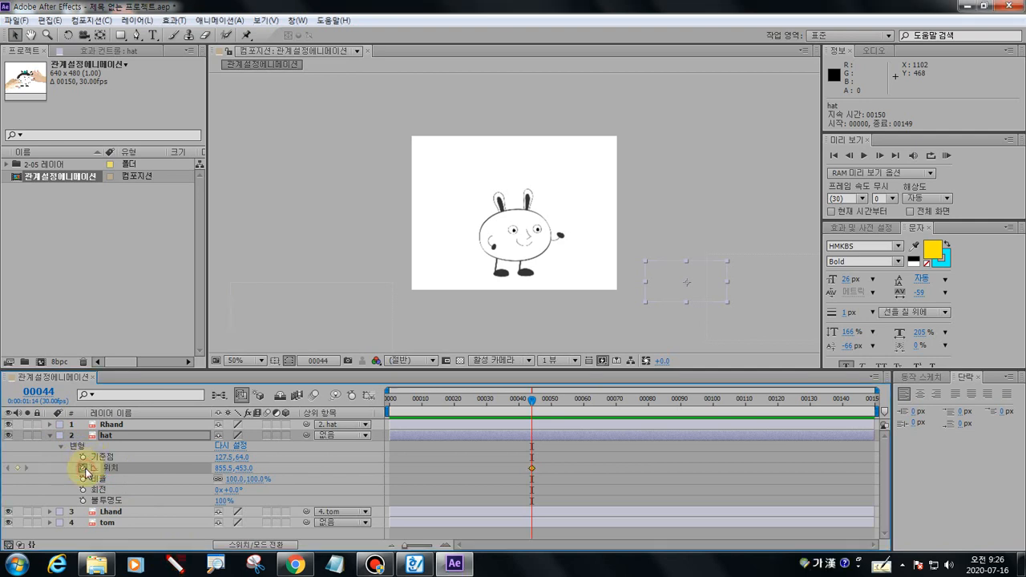
# Outline the hat's off-canvas starting place beside the composition with the red pen
pyautogui.click(178, 565)
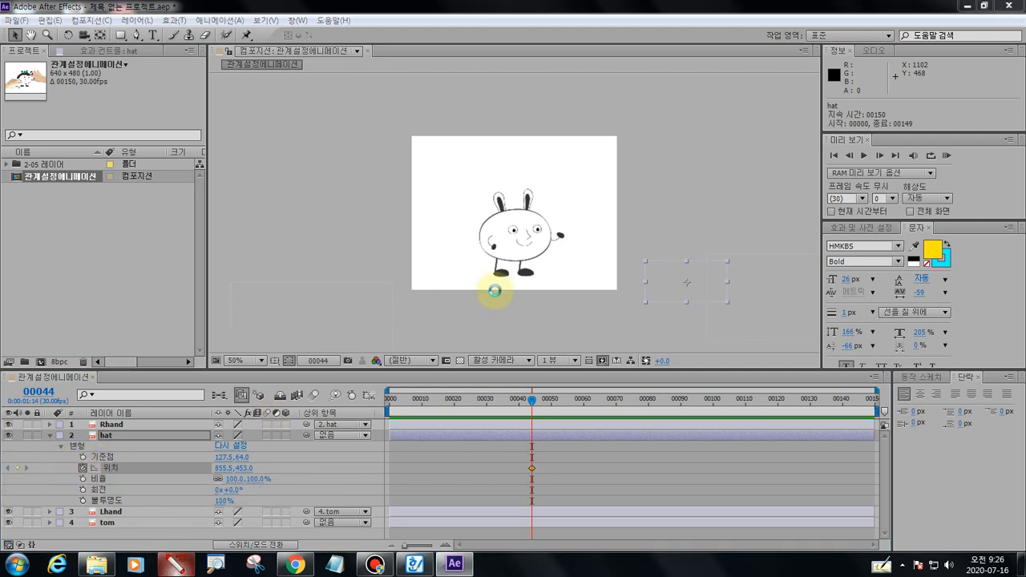
pyautogui.moveTo(643, 258)
pyautogui.mouseDown()
pyautogui.moveTo(644, 303)
pyautogui.moveTo(732, 304)
pyautogui.moveTo(731, 262)
pyautogui.moveTo(647, 264)
pyautogui.mouseUp()
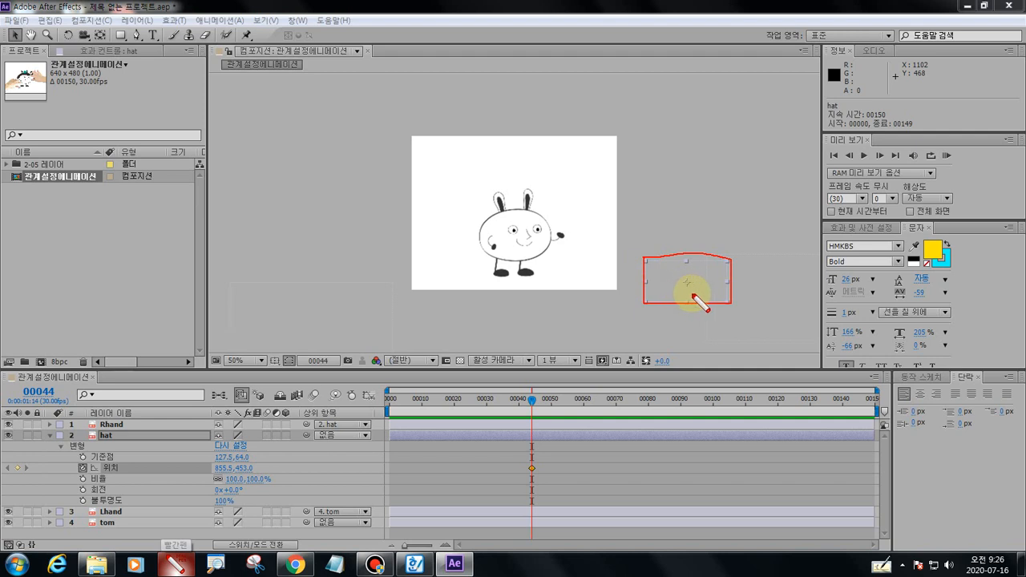
pyautogui.moveTo(691, 286)
pyautogui.mouseDown()
pyautogui.moveTo(551, 210)
pyautogui.moveTo(524, 205)
pyautogui.mouseUp()
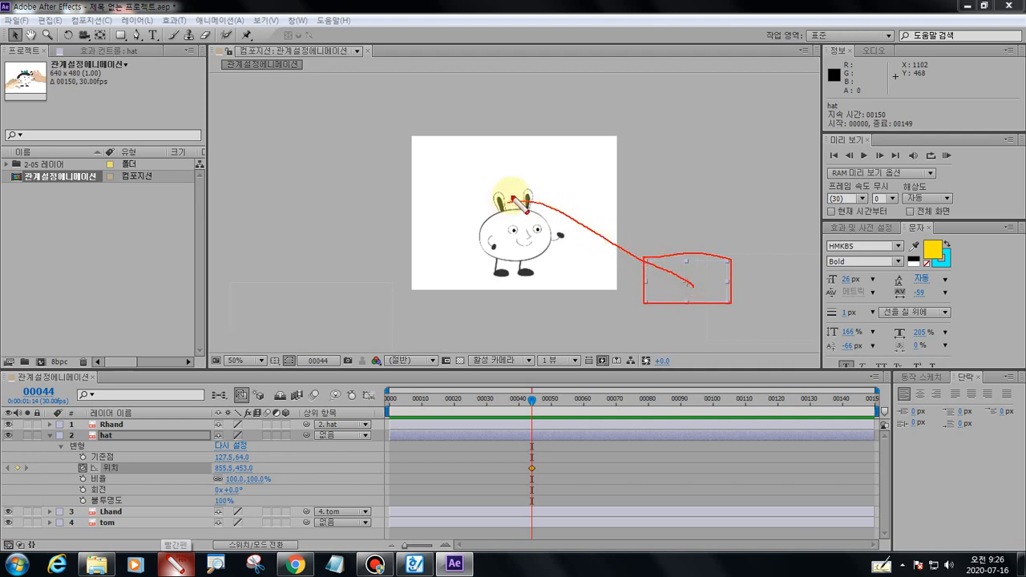
pyautogui.press('Escape')
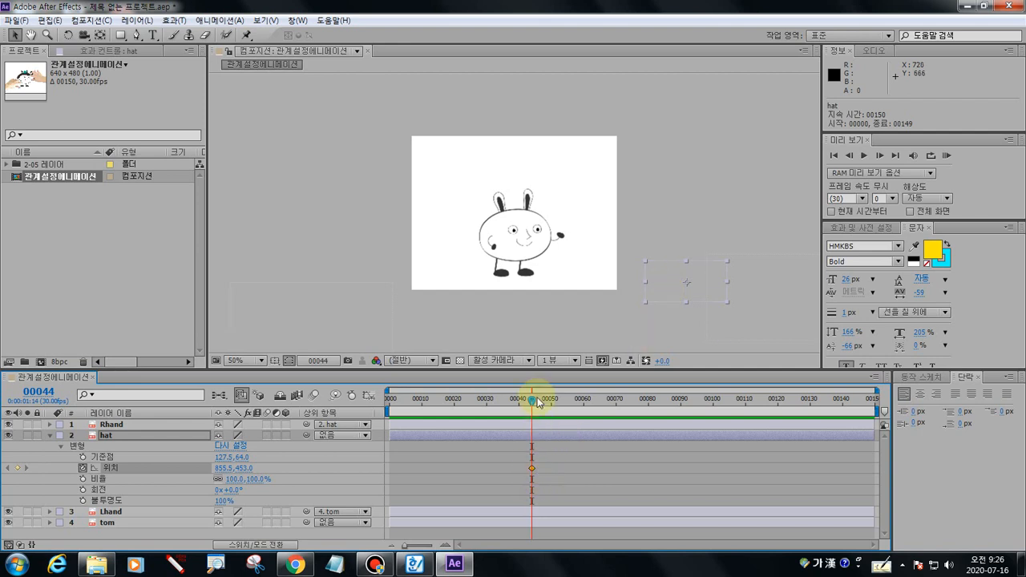
# At frame 60, move the hat layer onto the character's head at position 339.5, 231.0 and preview the motion
pyautogui.moveTo(533, 400); pyautogui.dragTo(585, 411)
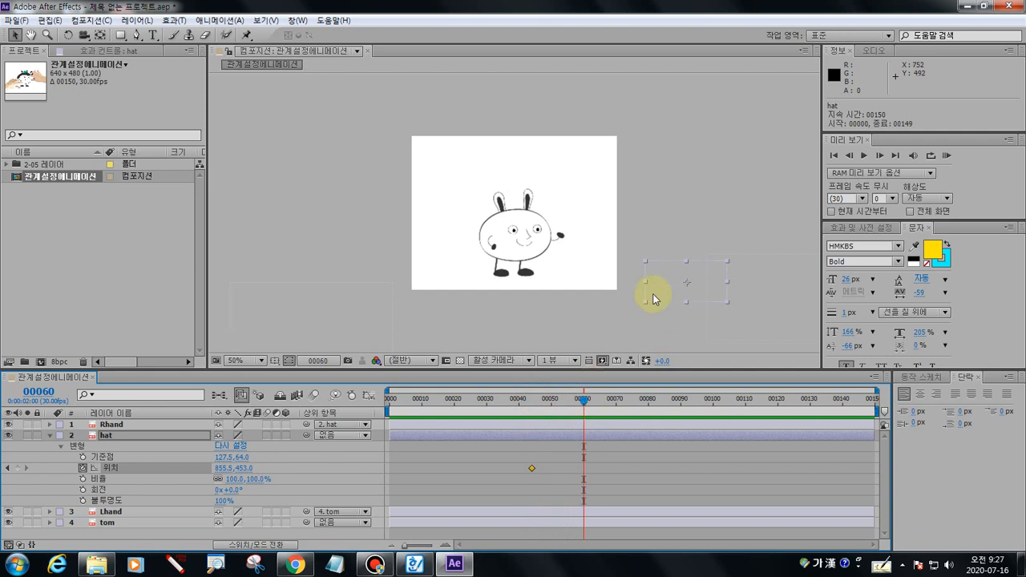
pyautogui.moveTo(662, 294); pyautogui.dragTo(498, 220)
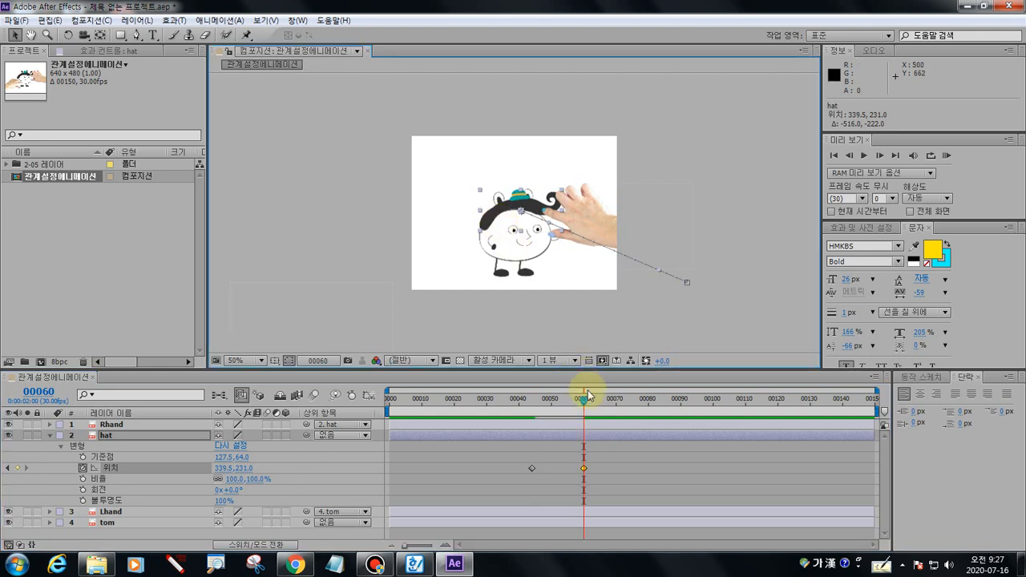
pyautogui.moveTo(587, 394); pyautogui.dragTo(586, 417)
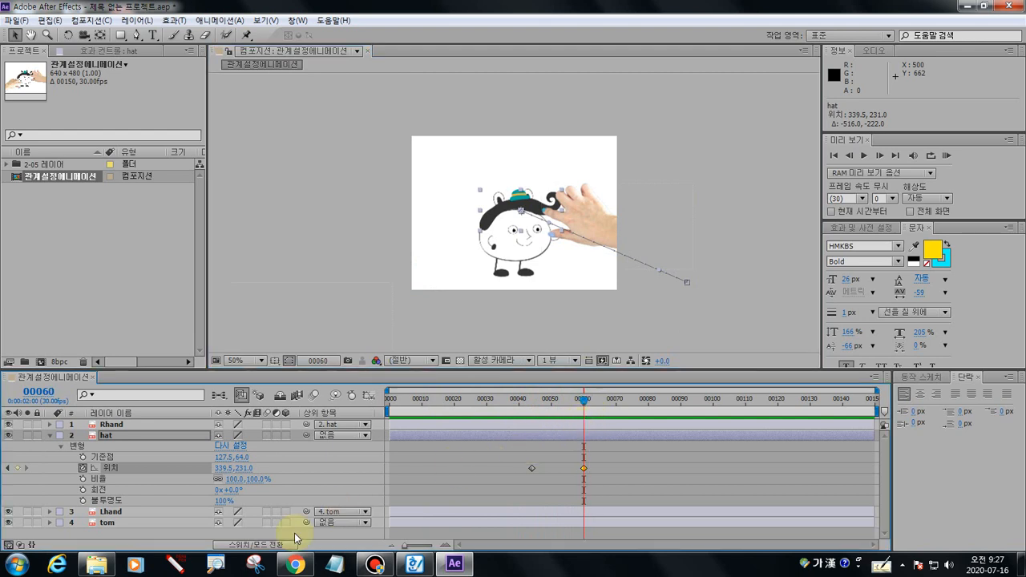
pyautogui.click(175, 564)
pyautogui.moveTo(583, 228)
pyautogui.mouseDown()
pyautogui.moveTo(569, 206)
pyautogui.moveTo(586, 230)
pyautogui.moveTo(569, 234)
pyautogui.moveTo(675, 278)
pyautogui.mouseUp()
pyautogui.press('Escape')
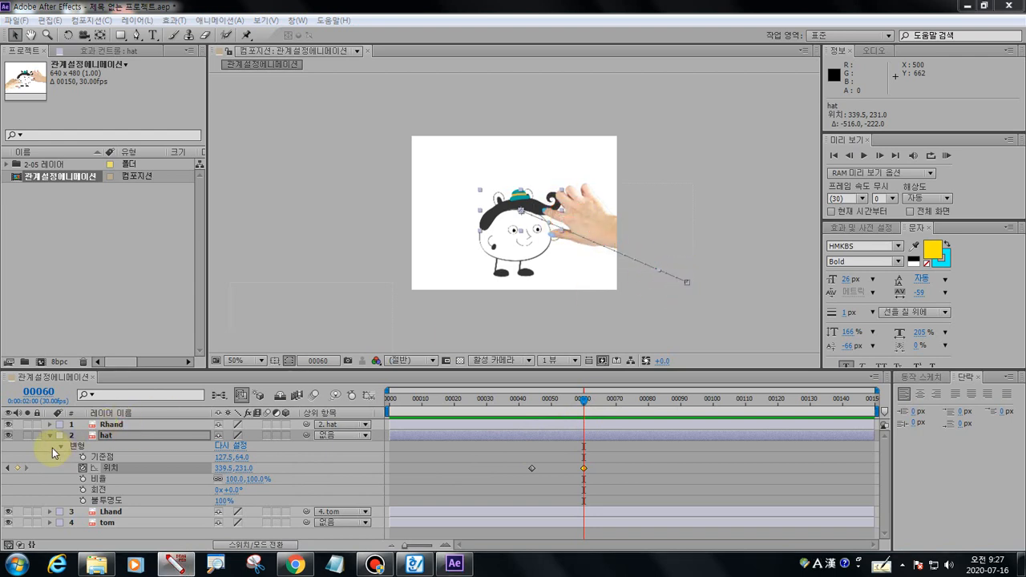
# Collapse the hat layer and expand the transform properties of the Rhand layer
pyautogui.click(49, 435)
pyautogui.click(111, 424)
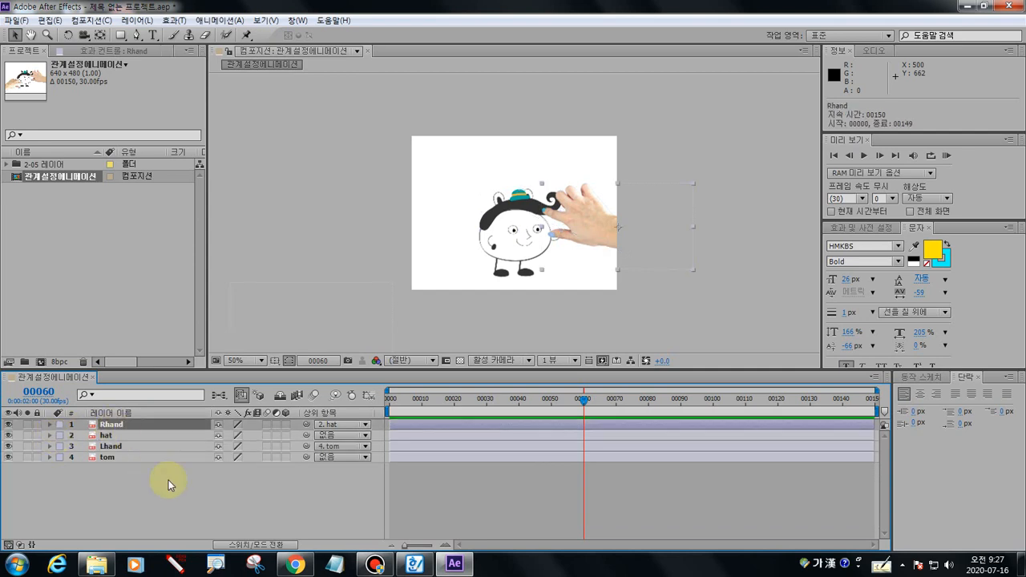
pyautogui.click(179, 564)
pyautogui.moveTo(103, 419)
pyautogui.mouseDown()
pyautogui.moveTo(85, 438)
pyautogui.moveTo(163, 447)
pyautogui.moveTo(156, 416)
pyautogui.moveTo(79, 404)
pyautogui.mouseUp()
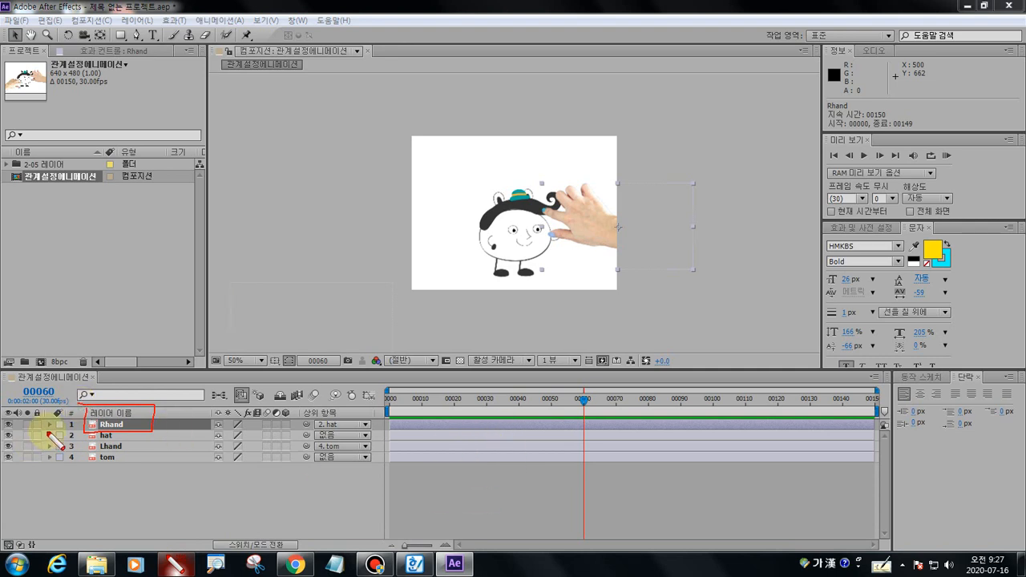
pyautogui.press('Escape')
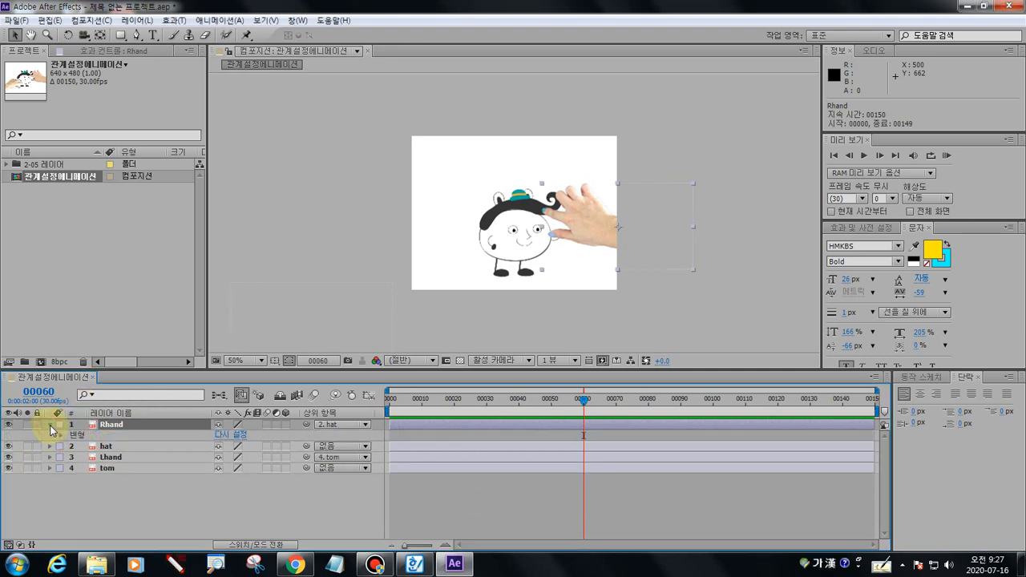
pyautogui.click(49, 424)
pyautogui.click(61, 435)
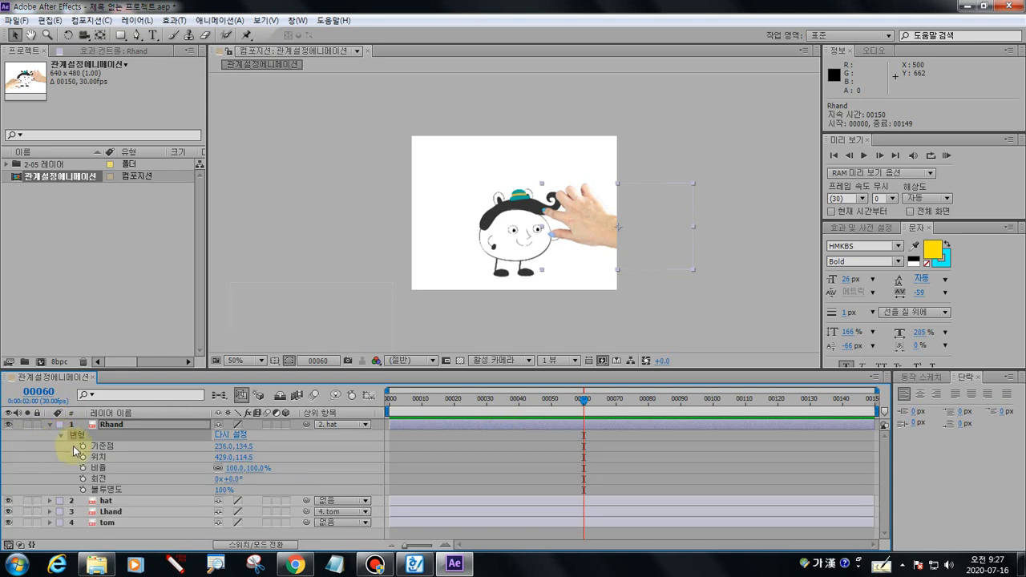
pyautogui.click(175, 564)
pyautogui.moveTo(79, 456)
pyautogui.mouseDown()
pyautogui.moveTo(79, 469)
pyautogui.moveTo(218, 468)
pyautogui.moveTo(264, 450)
pyautogui.moveTo(73, 442)
pyautogui.mouseUp()
pyautogui.press('Escape')
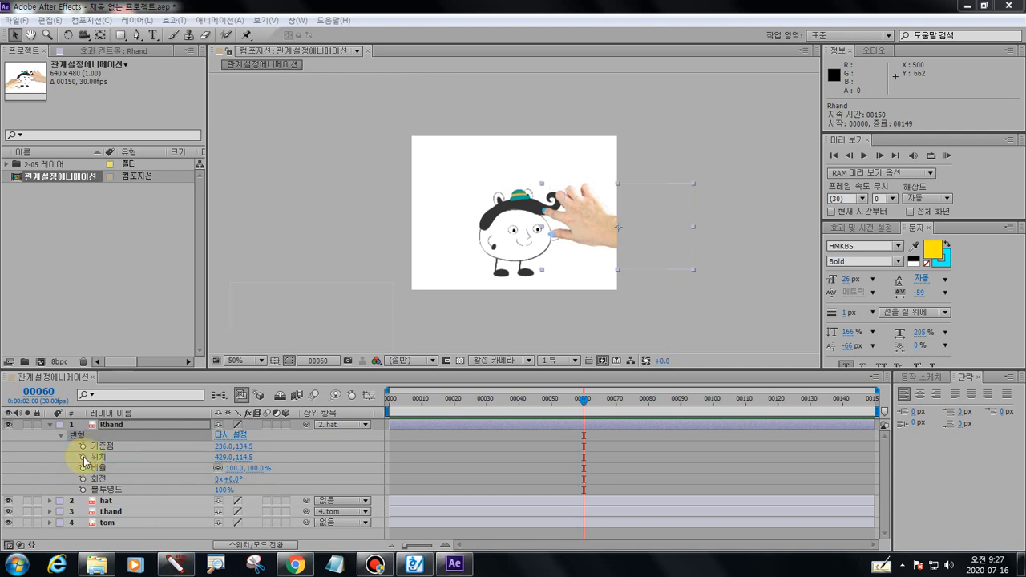
# Start position keyframing on the Rhand layer at frame 60 and add a keyframe holding the same position at frame 65
pyautogui.click(83, 457)
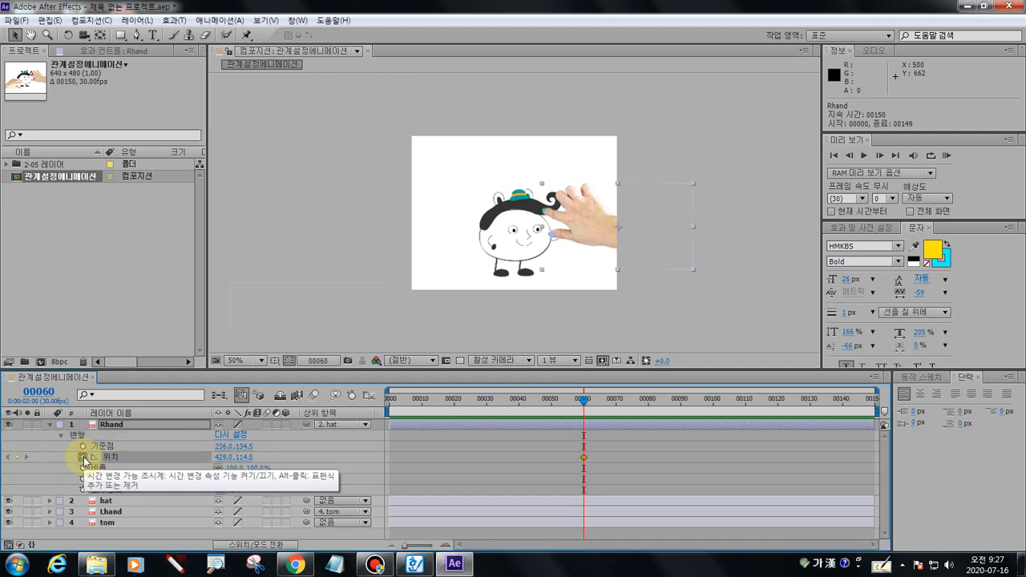
pyautogui.moveTo(584, 401); pyautogui.dragTo(600, 406)
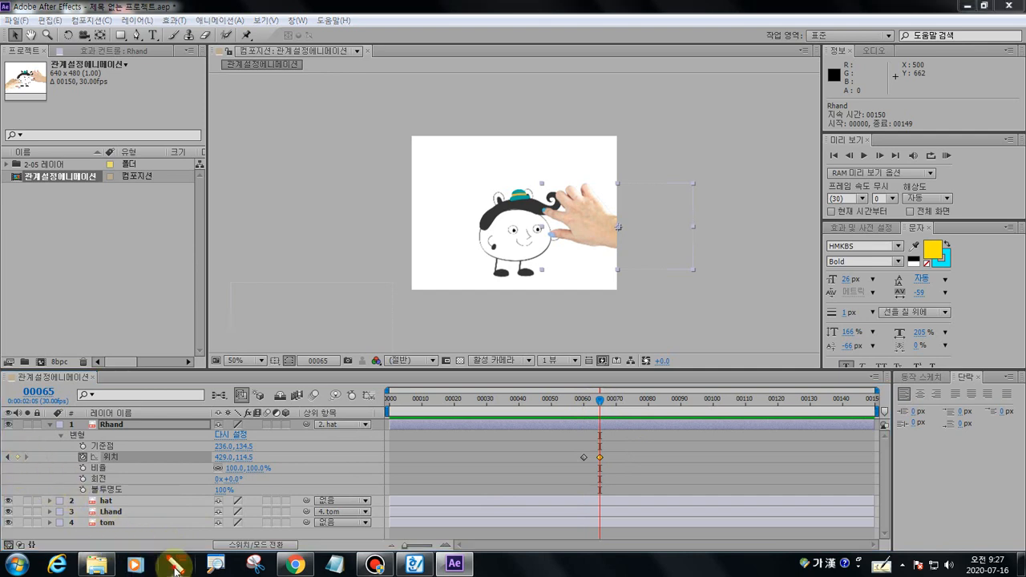
pyautogui.moveTo(584, 399); pyautogui.dragTo(583, 503)
pyautogui.moveTo(602, 392)
pyautogui.mouseDown()
pyautogui.moveTo(603, 499)
pyautogui.moveTo(587, 474)
pyautogui.moveTo(603, 465)
pyautogui.moveTo(582, 467)
pyautogui.moveTo(578, 456)
pyautogui.moveTo(607, 463)
pyautogui.mouseUp()
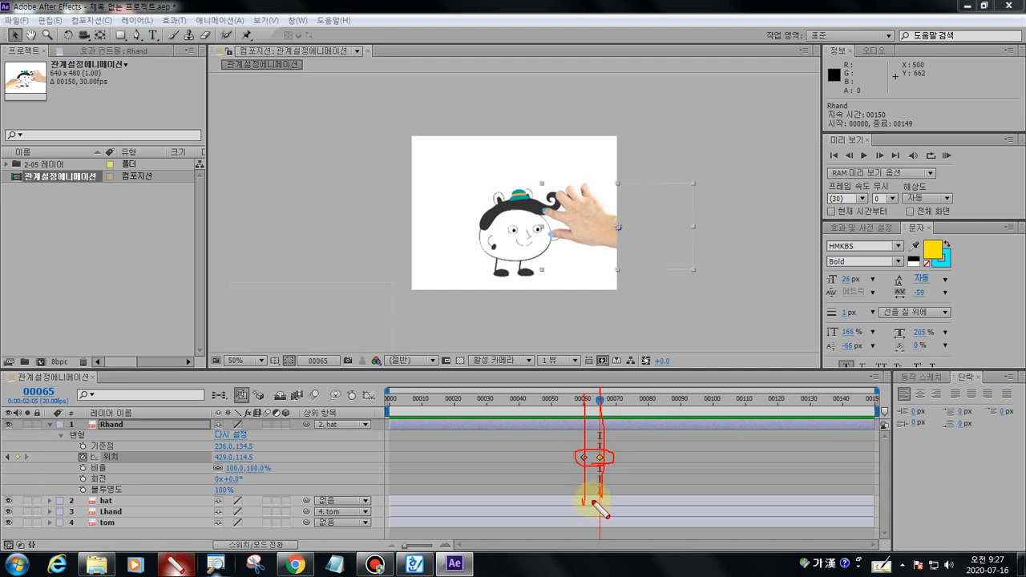
pyautogui.press('Escape')
# At frame 80, move the Rhand layer out of the canvas to position 751.0, 314.5 and preview the motion
pyautogui.moveTo(600, 398); pyautogui.dragTo(651, 408)
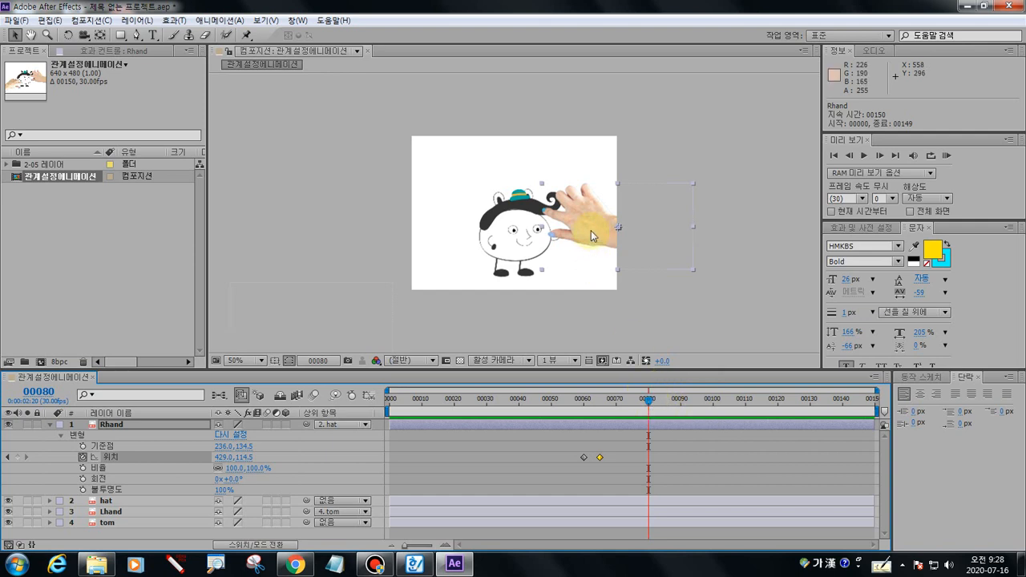
pyautogui.moveTo(591, 230); pyautogui.dragTo(698, 296)
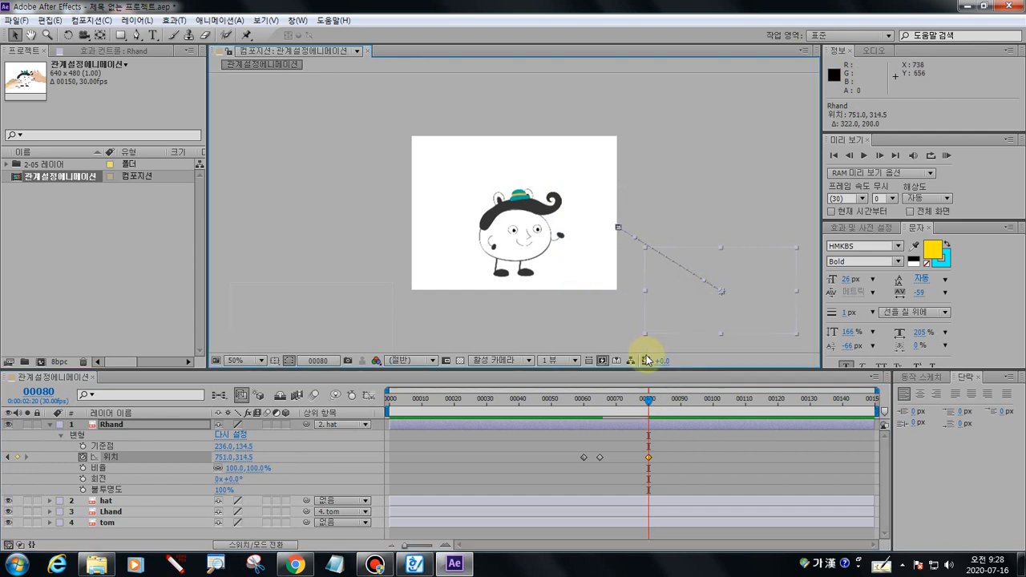
pyautogui.moveTo(649, 405)
pyautogui.mouseDown()
pyautogui.moveTo(576, 412)
pyautogui.moveTo(625, 423)
pyautogui.moveTo(316, 400)
pyautogui.moveTo(648, 400)
pyautogui.moveTo(642, 413)
pyautogui.mouseUp()
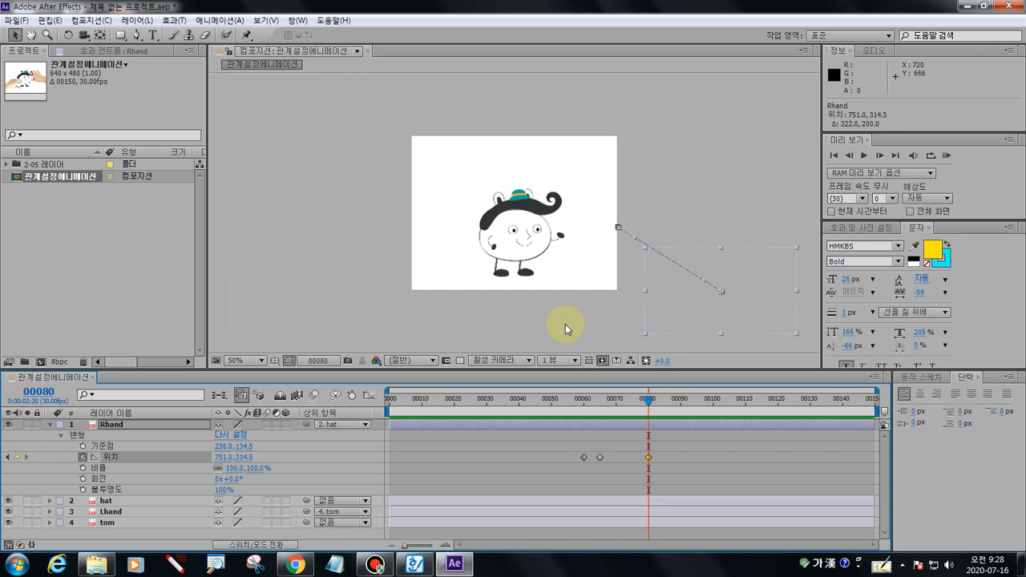
pyautogui.click(174, 564)
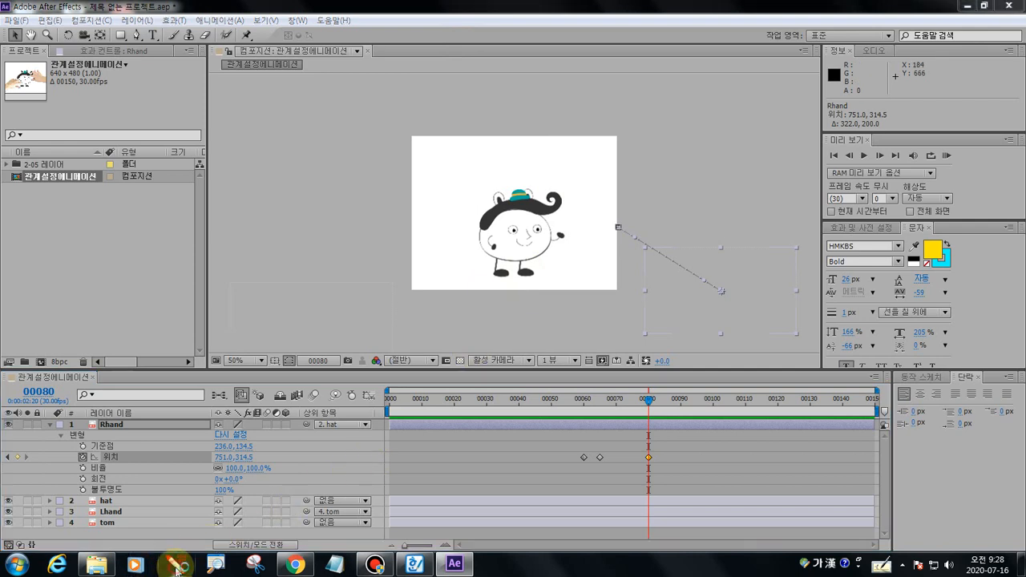
pyautogui.moveTo(526, 262)
pyautogui.mouseDown()
pyautogui.moveTo(517, 286)
pyautogui.moveTo(485, 265)
pyautogui.moveTo(486, 201)
pyautogui.moveTo(518, 189)
pyautogui.moveTo(547, 208)
pyautogui.moveTo(555, 268)
pyautogui.moveTo(520, 287)
pyautogui.moveTo(516, 147)
pyautogui.moveTo(527, 152)
pyautogui.moveTo(527, 247)
pyautogui.mouseUp()
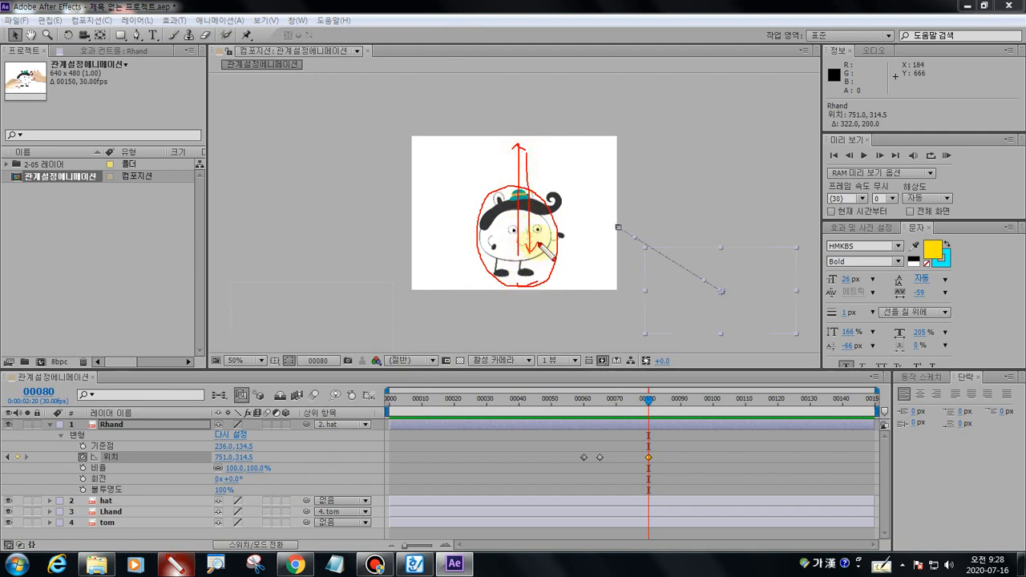
pyautogui.press('Escape')
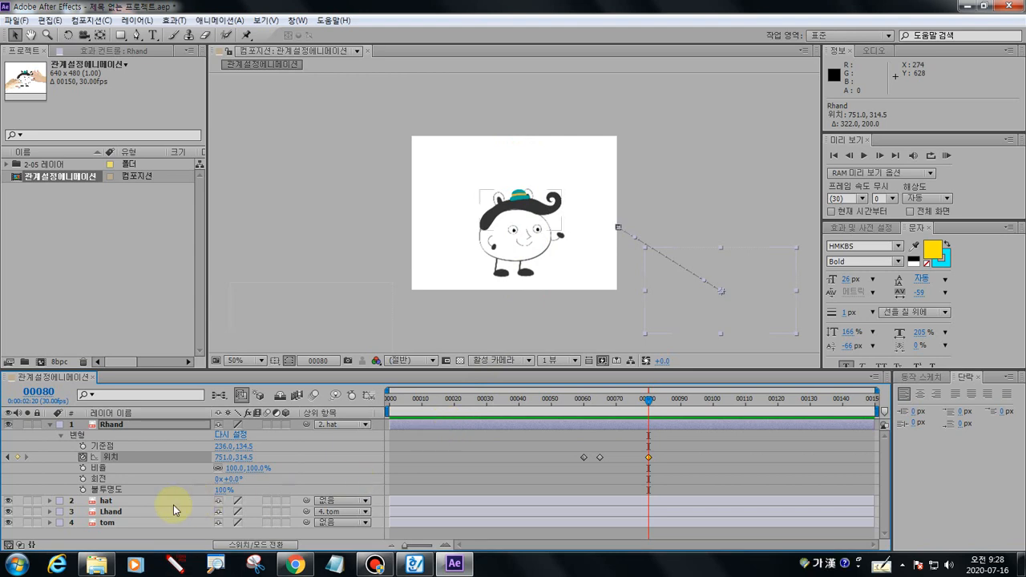
# Try raising only the tom layer to a Y position of 146.5 at frame 80, undo it, and collapse the layer
pyautogui.click(52, 425)
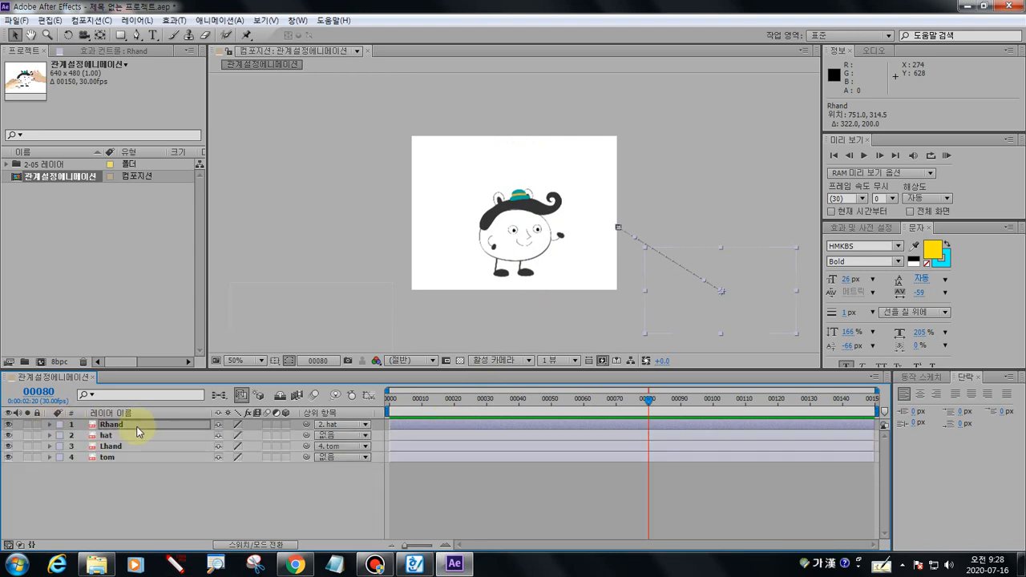
pyautogui.click(112, 459)
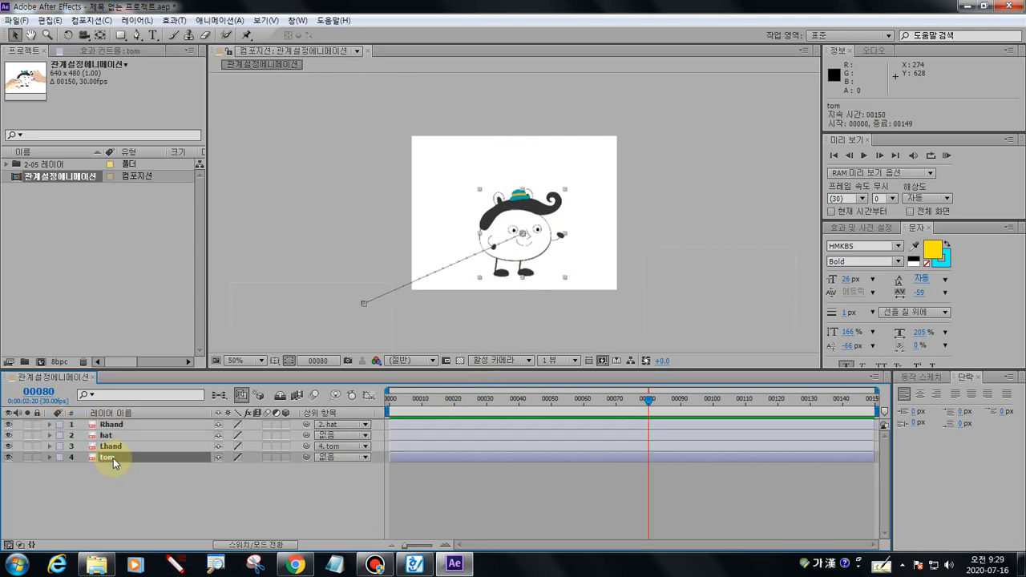
pyautogui.click(51, 457)
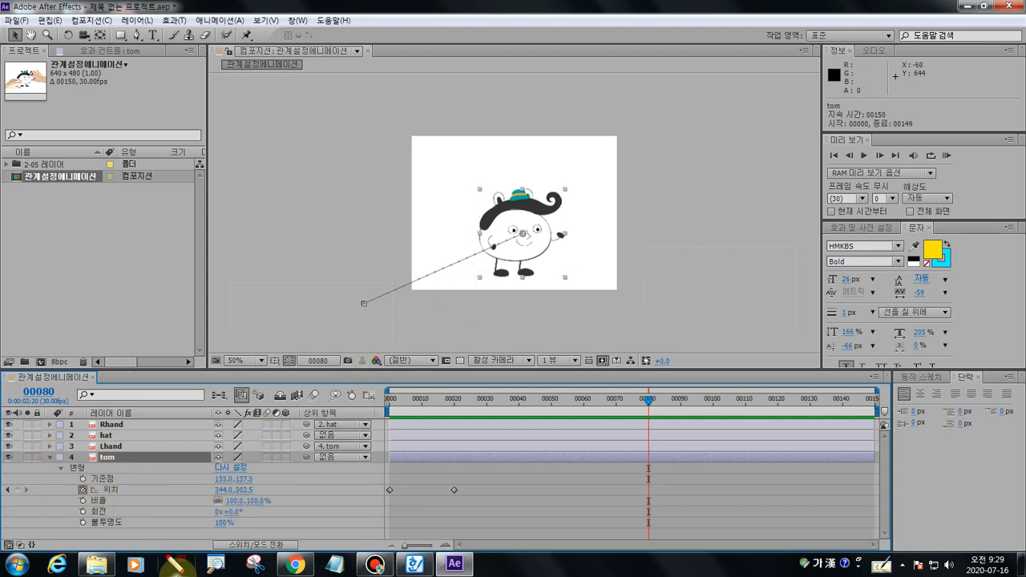
pyautogui.hotkey('ctrl', '2')
pyautogui.moveTo(535, 286)
pyautogui.mouseDown()
pyautogui.moveTo(533, 190)
pyautogui.moveTo(529, 201)
pyautogui.mouseUp()
pyautogui.press('Escape')
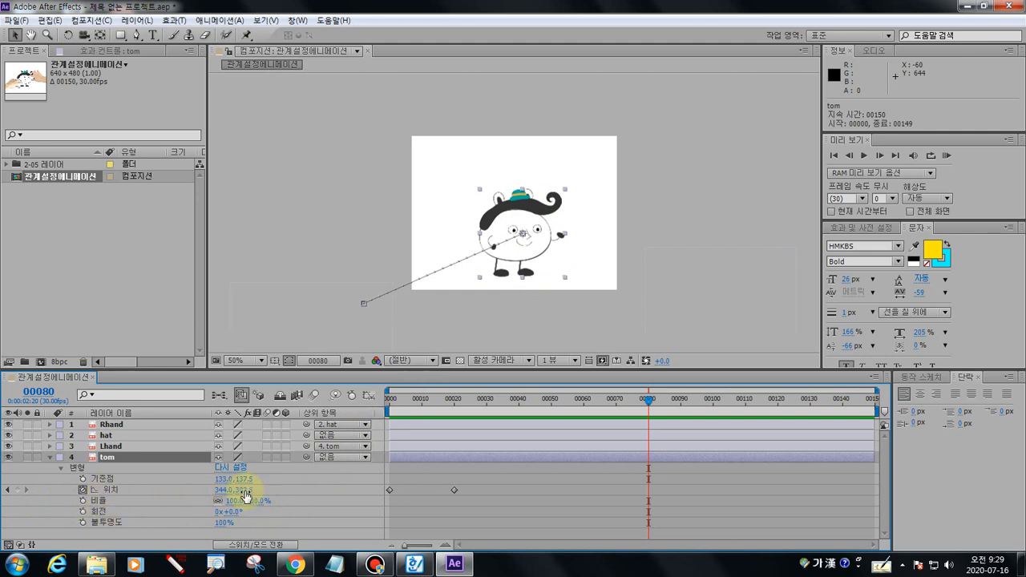
pyautogui.moveTo(245, 489); pyautogui.dragTo(136, 500)
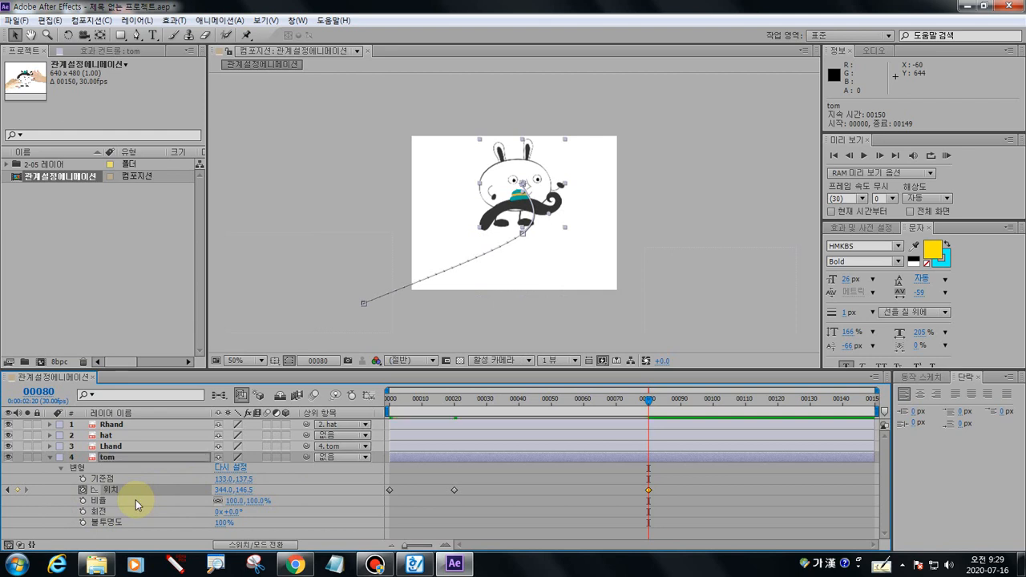
pyautogui.hotkey('ctrl', 'z')
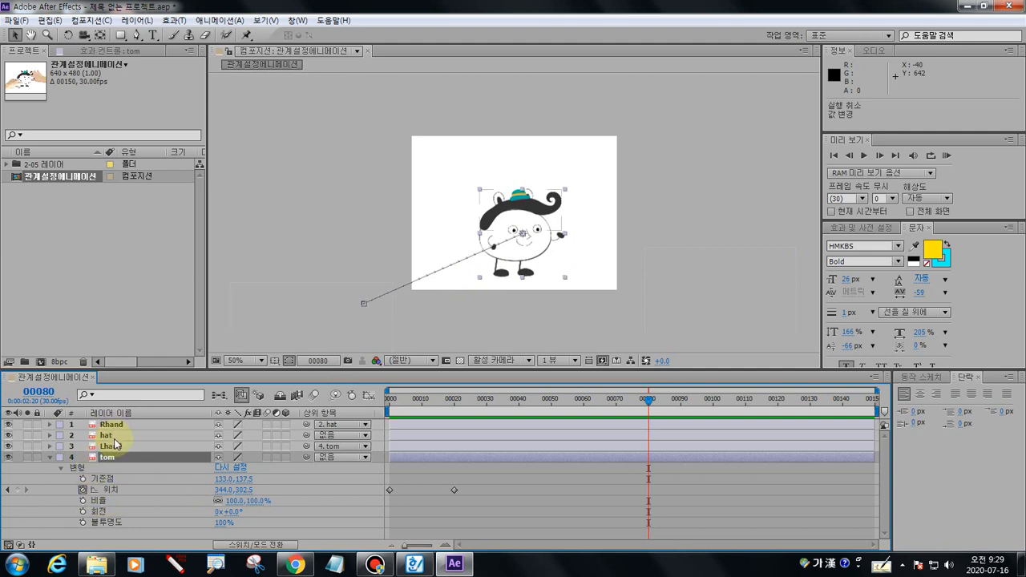
pyautogui.click(49, 457)
pyautogui.click(114, 503)
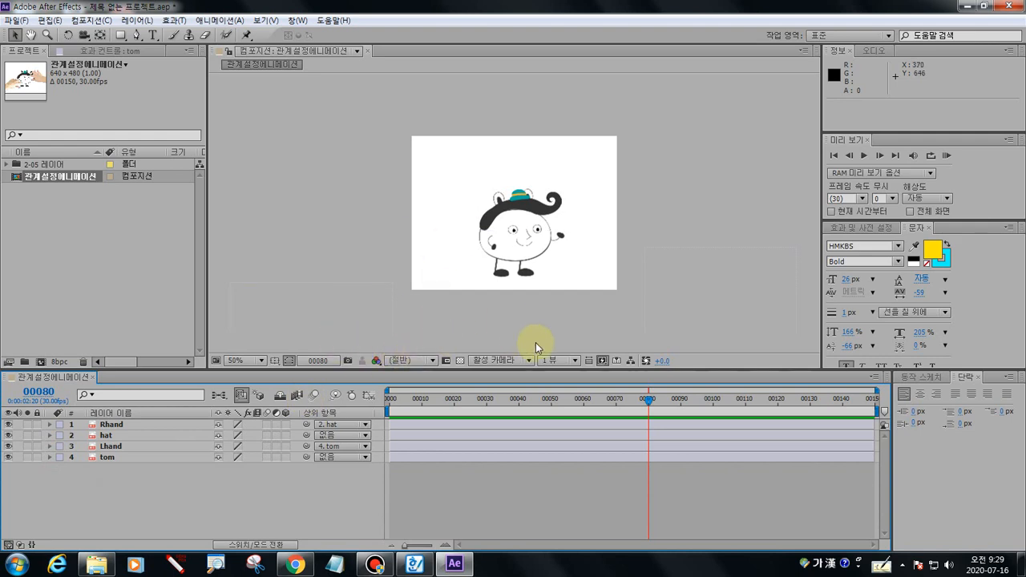
pyautogui.click(537, 232)
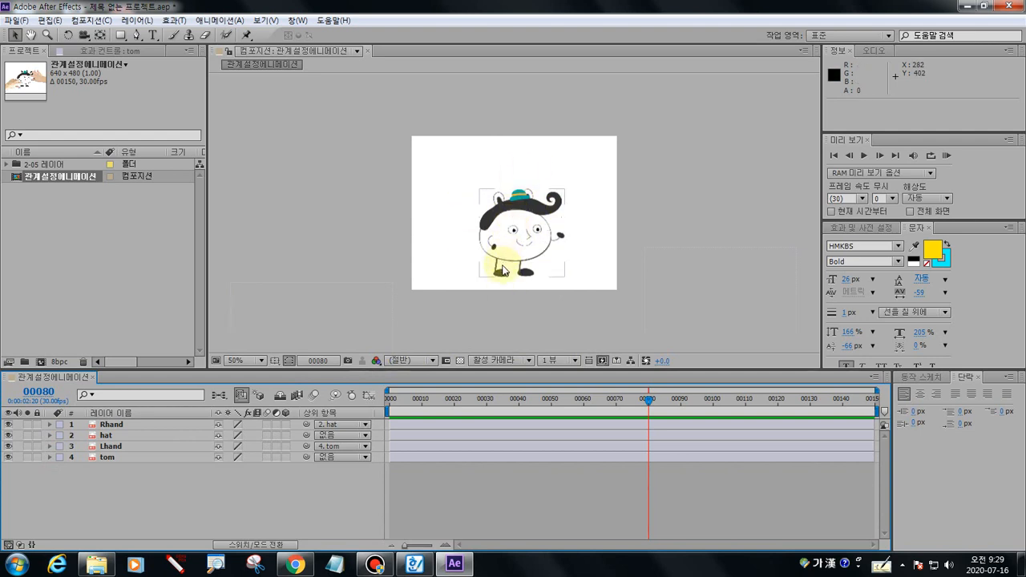
pyautogui.click(172, 561)
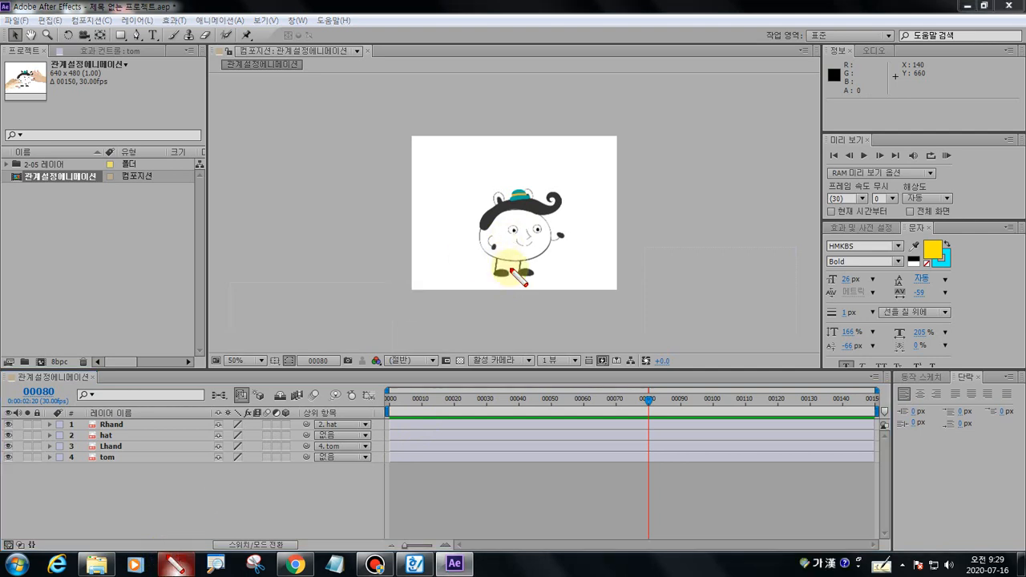
pyautogui.moveTo(524, 277)
pyautogui.mouseDown()
pyautogui.moveTo(568, 278)
pyautogui.moveTo(570, 328)
pyautogui.moveTo(549, 313)
pyautogui.moveTo(525, 332)
pyautogui.moveTo(574, 335)
pyautogui.mouseUp()
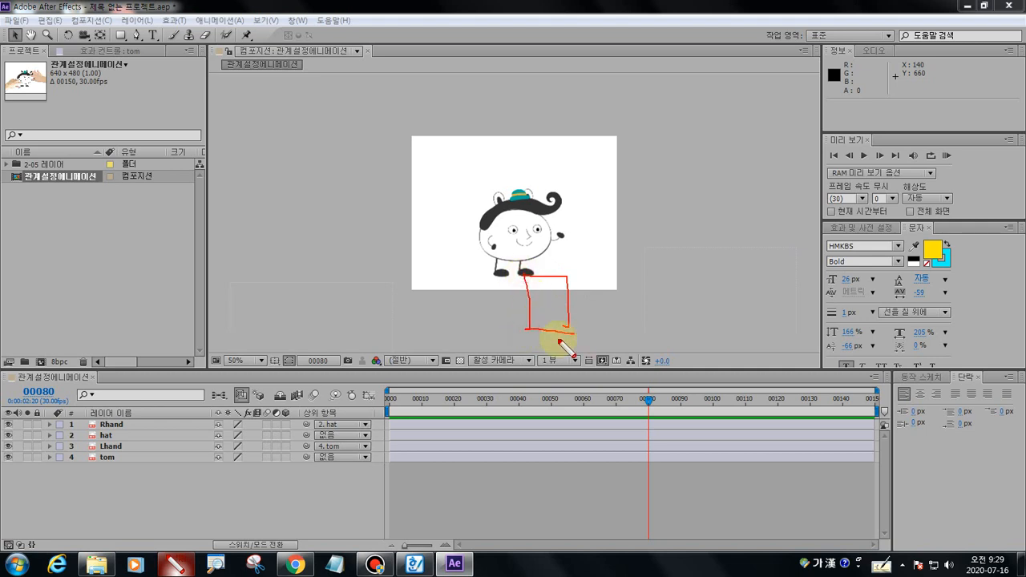
pyautogui.press('Escape')
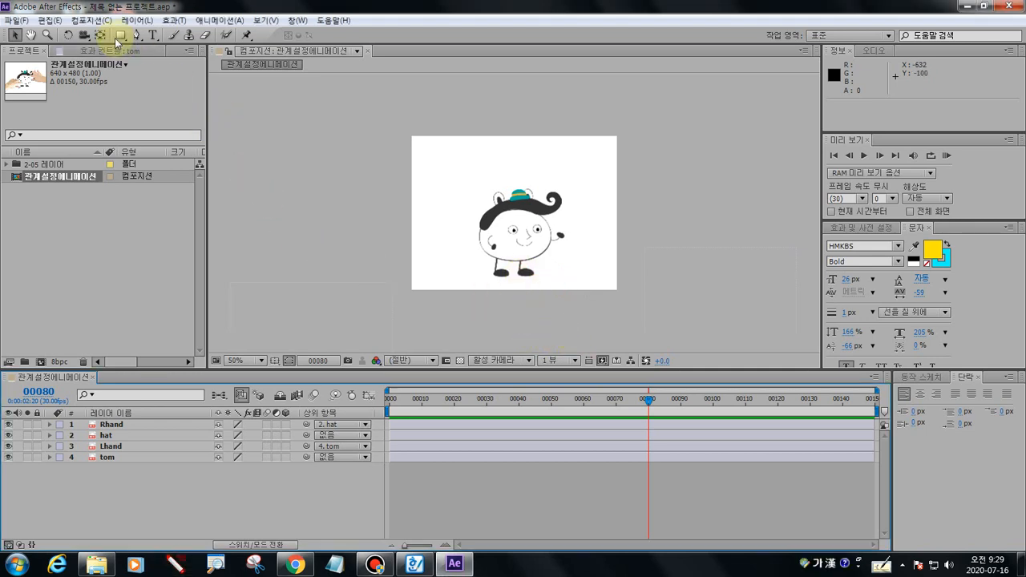
# Add a new null object layer to the composition
pyautogui.click(133, 20)
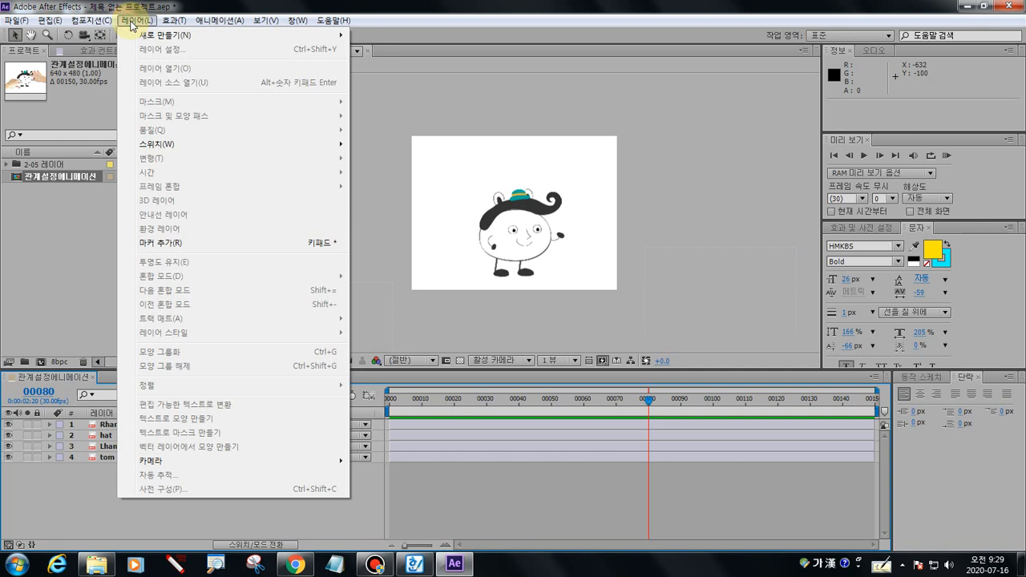
pyautogui.moveTo(141, 37)
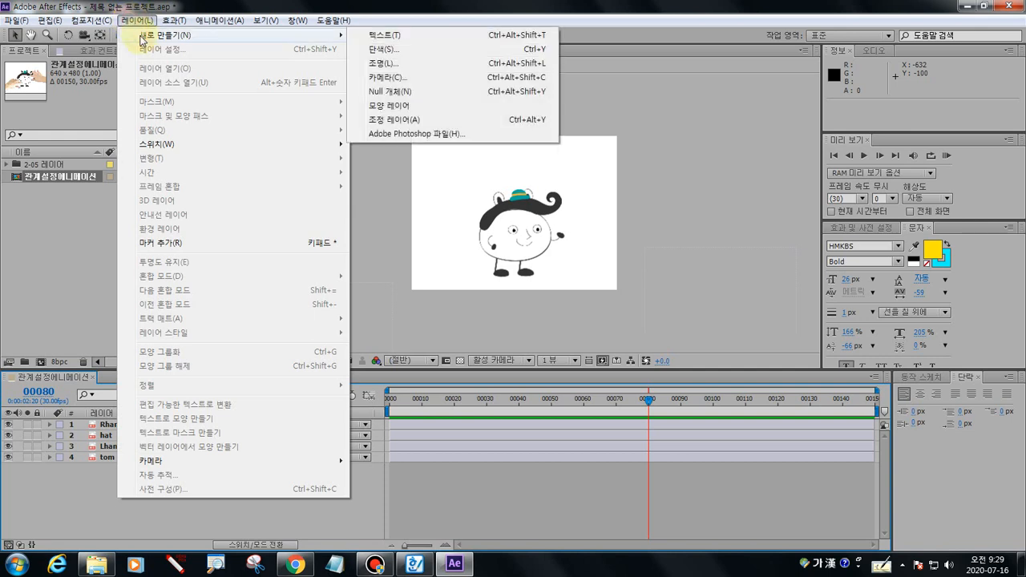
pyautogui.click(407, 92)
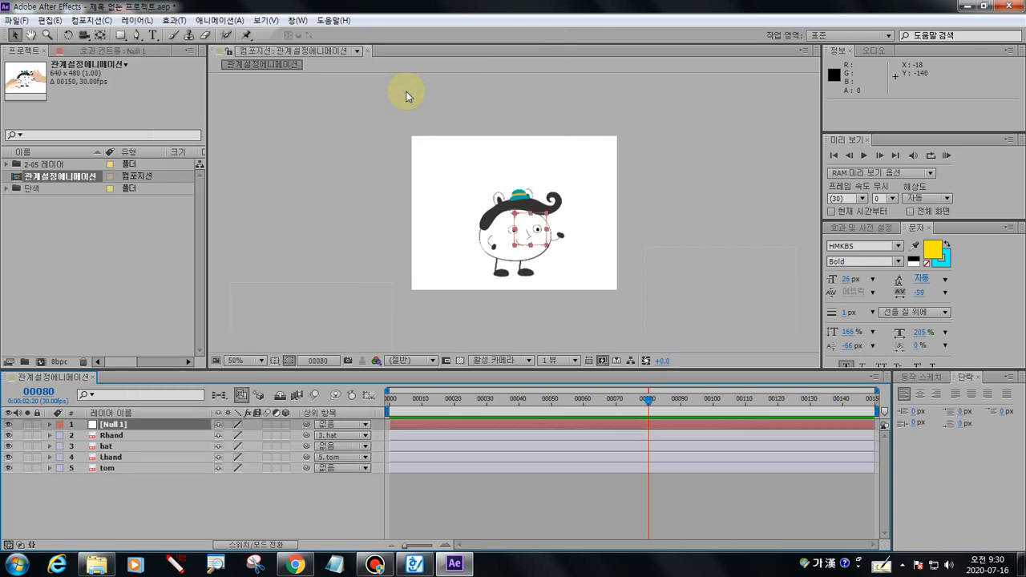
pyautogui.click(173, 564)
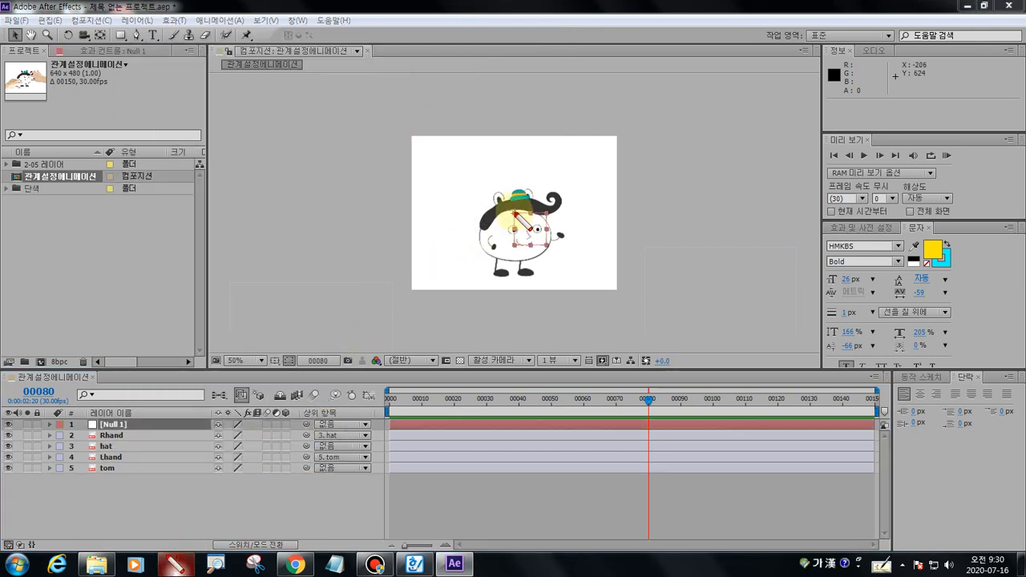
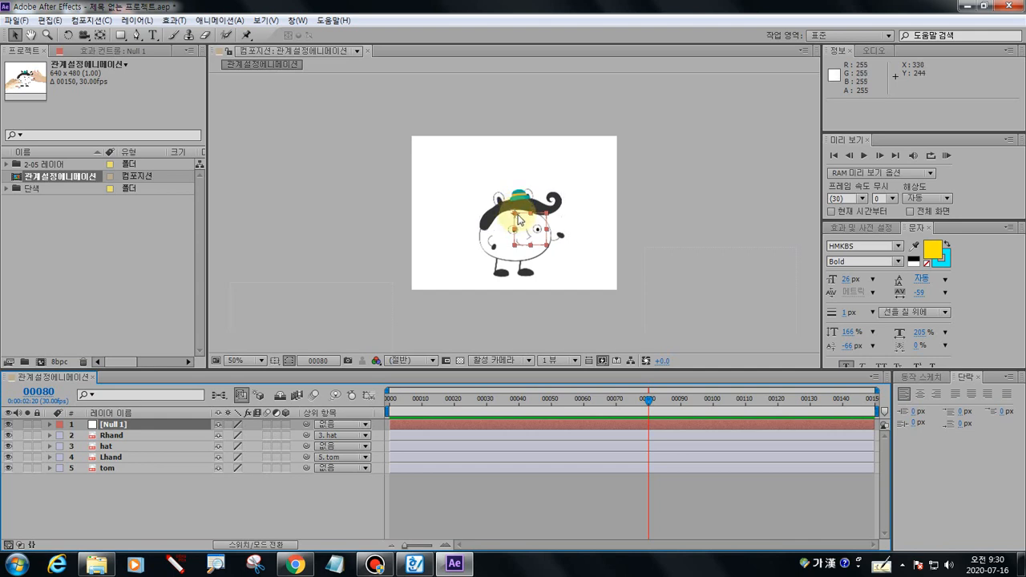
# Move the null object below the character's feet to position 352.0, 438.0
pyautogui.moveTo(519, 216); pyautogui.dragTo(533, 287)
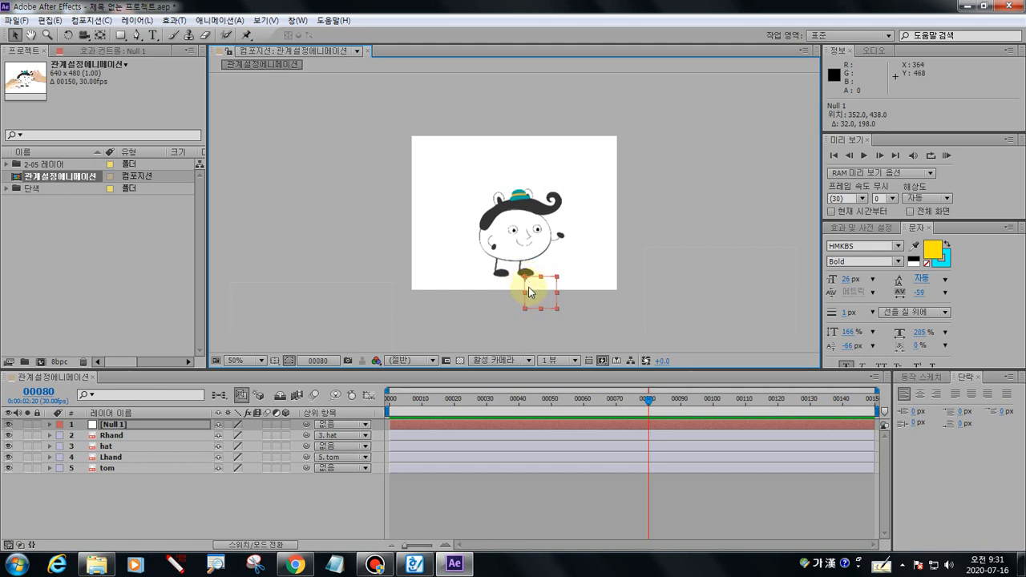
pyautogui.click(175, 564)
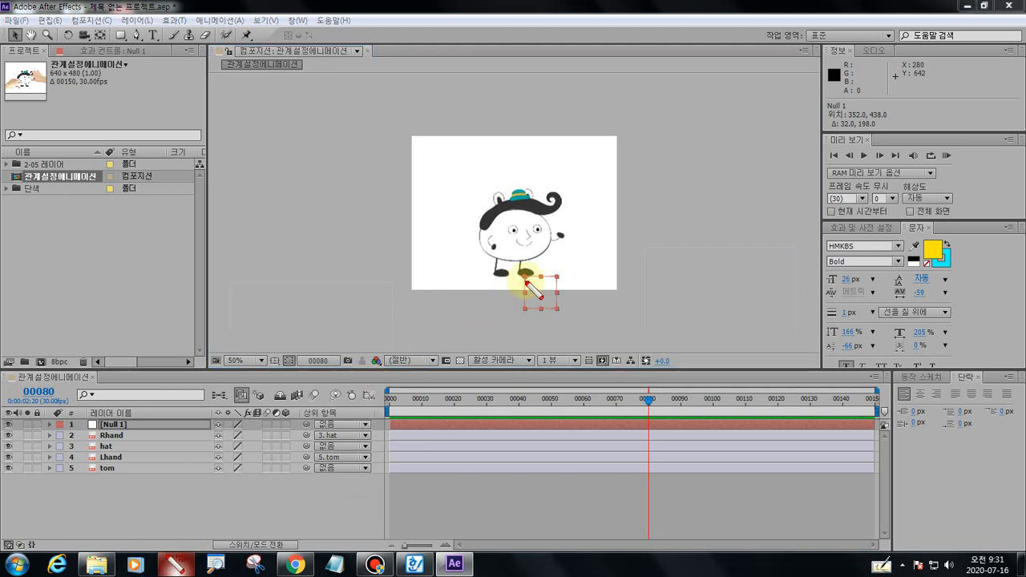
pyautogui.moveTo(538, 275)
pyautogui.mouseDown()
pyautogui.moveTo(558, 286)
pyautogui.moveTo(558, 314)
pyautogui.moveTo(526, 310)
pyautogui.moveTo(509, 281)
pyautogui.moveTo(556, 271)
pyautogui.mouseUp()
pyautogui.moveTo(528, 239)
pyautogui.mouseDown()
pyautogui.moveTo(513, 236)
pyautogui.moveTo(522, 235)
pyautogui.mouseUp()
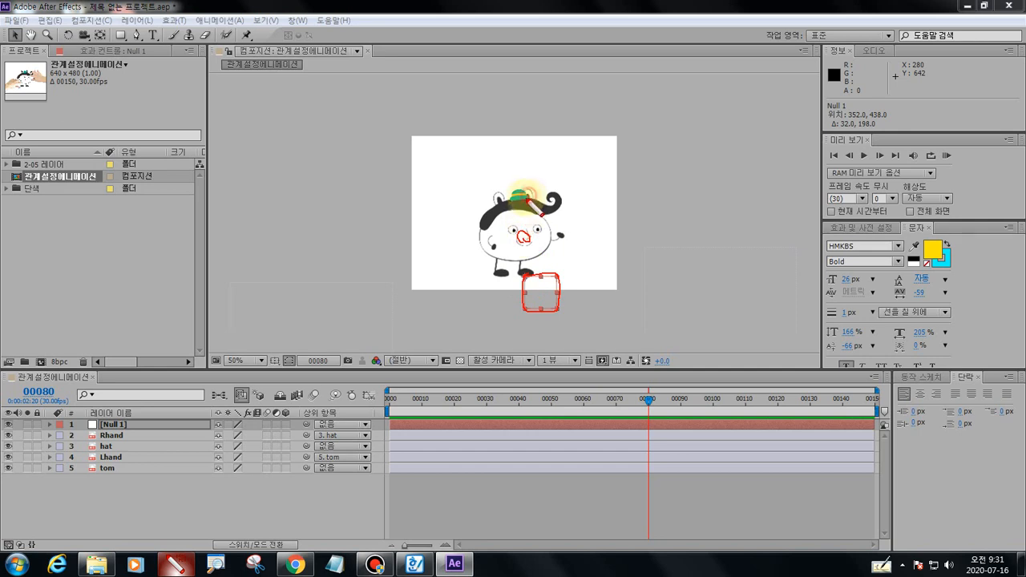
pyautogui.moveTo(533, 192); pyautogui.dragTo(525, 195)
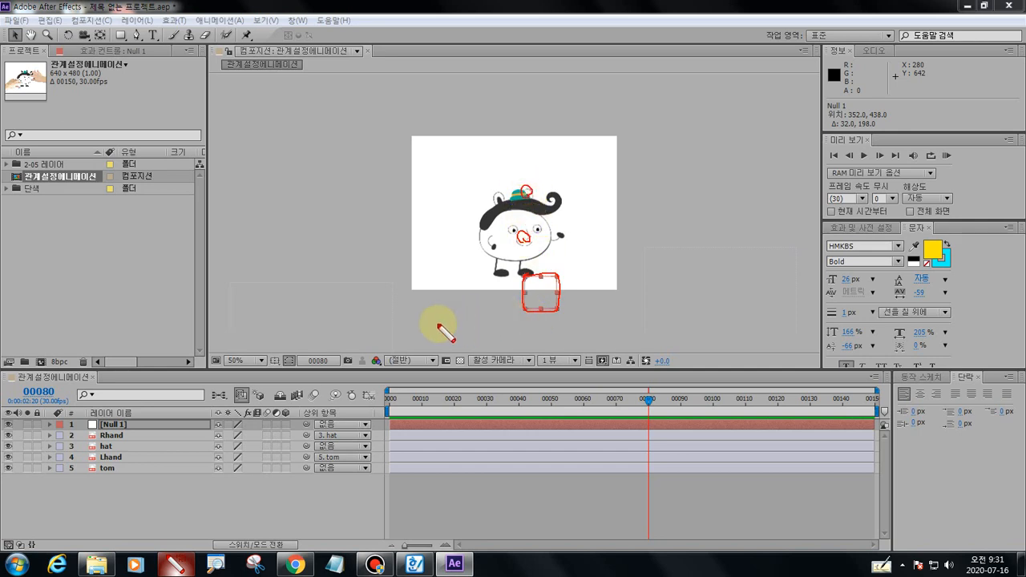
pyautogui.press('Escape')
pyautogui.click(175, 565)
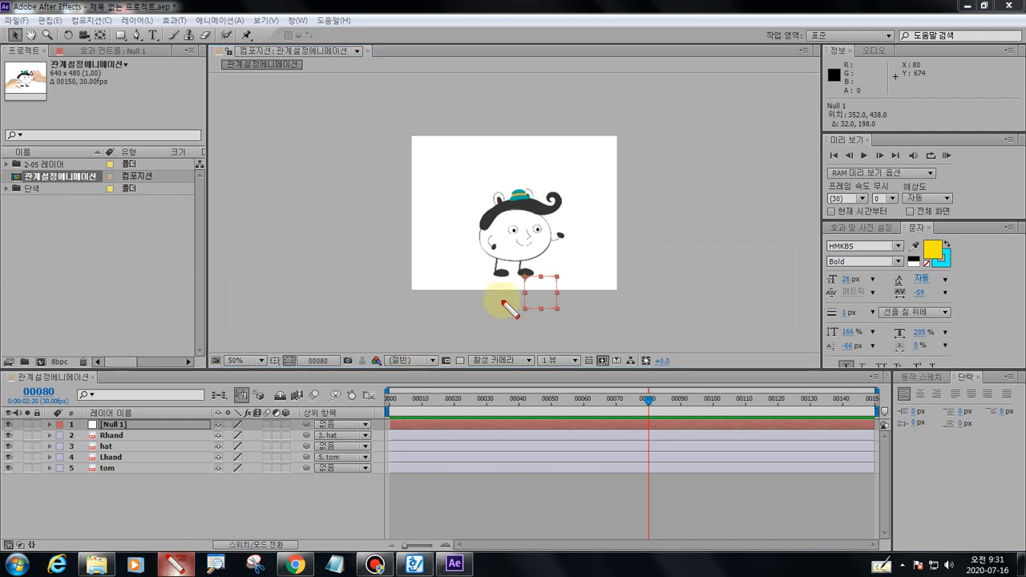
pyautogui.moveTo(524, 276)
pyautogui.mouseDown()
pyautogui.moveTo(558, 277)
pyautogui.moveTo(558, 313)
pyautogui.moveTo(527, 311)
pyautogui.moveTo(527, 286)
pyautogui.mouseUp()
pyautogui.moveTo(508, 238)
pyautogui.mouseDown()
pyautogui.moveTo(511, 249)
pyautogui.moveTo(519, 240)
pyautogui.moveTo(507, 248)
pyautogui.mouseUp()
pyautogui.moveTo(502, 210)
pyautogui.mouseDown()
pyautogui.moveTo(498, 193)
pyautogui.moveTo(515, 192)
pyautogui.moveTo(514, 210)
pyautogui.mouseUp()
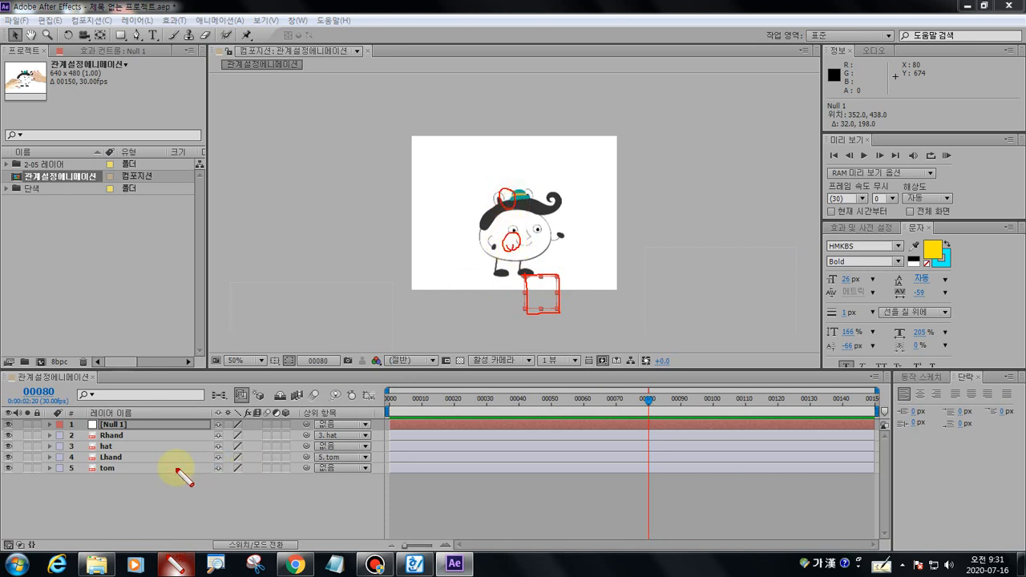
pyautogui.moveTo(105, 469)
pyautogui.mouseDown()
pyautogui.moveTo(331, 468)
pyautogui.moveTo(305, 412)
pyautogui.moveTo(300, 427)
pyautogui.moveTo(312, 426)
pyautogui.mouseUp()
pyautogui.moveTo(115, 446)
pyautogui.mouseDown()
pyautogui.moveTo(207, 447)
pyautogui.moveTo(187, 416)
pyautogui.moveTo(197, 420)
pyautogui.mouseUp()
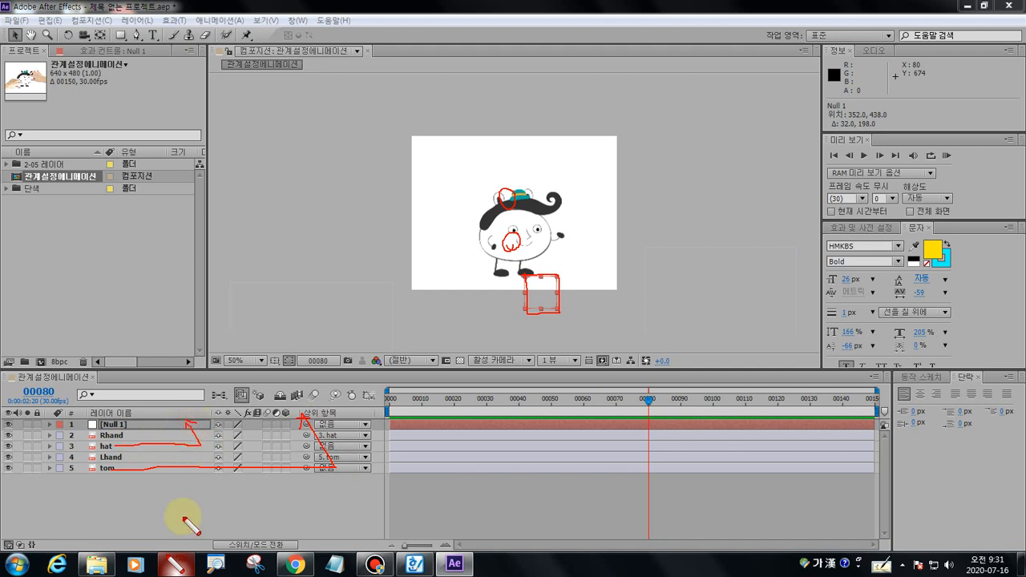
pyautogui.press('Escape')
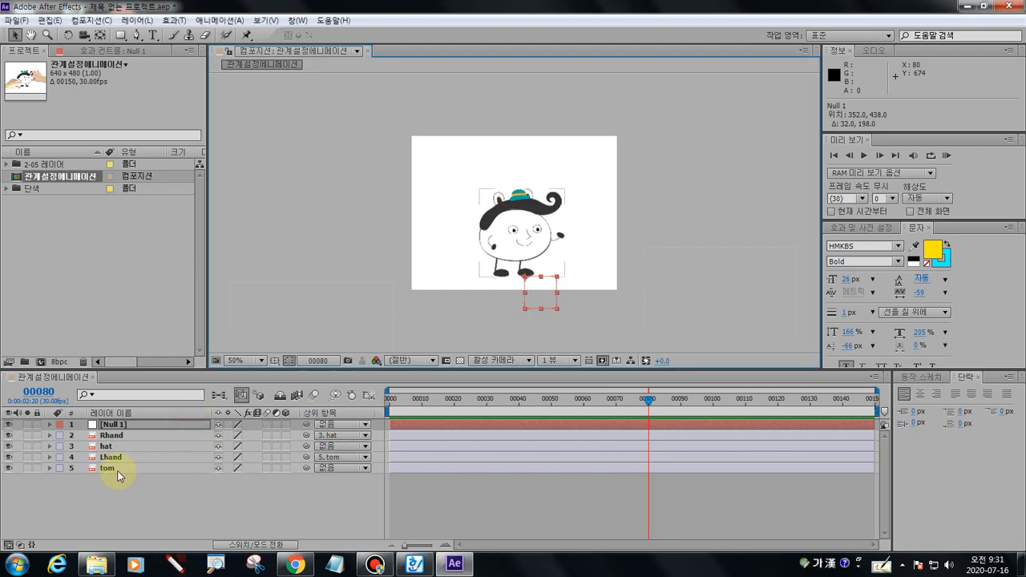
# Parent the tom layer and the hat layer to the Null 1 layer
pyautogui.moveTo(306, 467); pyautogui.dragTo(166, 420)
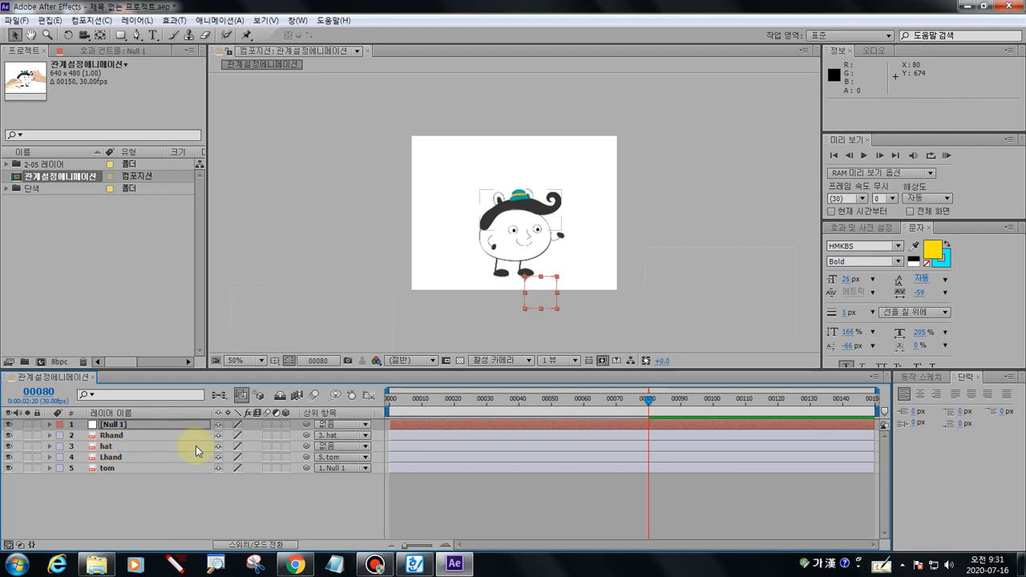
pyautogui.moveTo(307, 446); pyautogui.dragTo(122, 423)
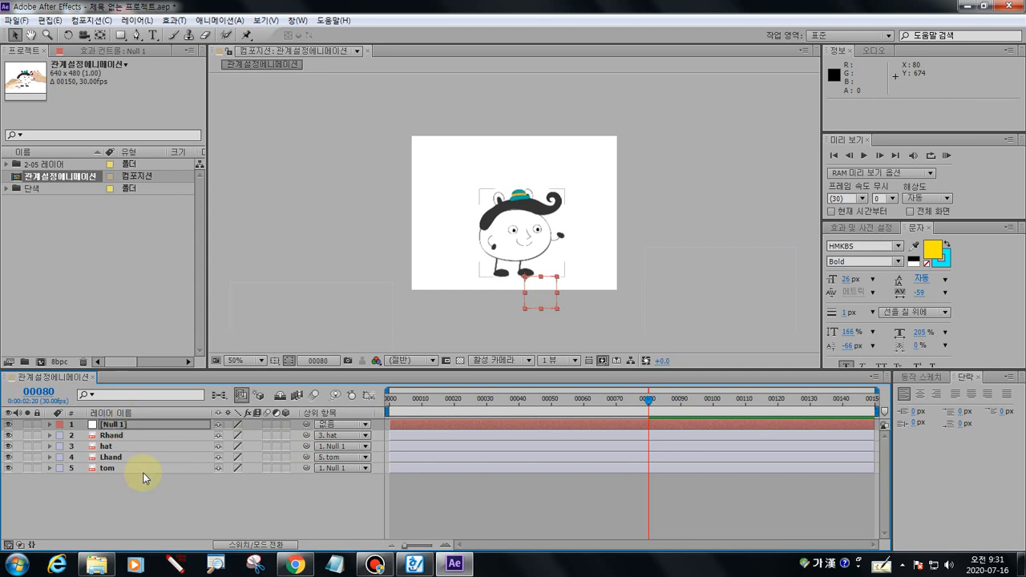
pyautogui.click(333, 468)
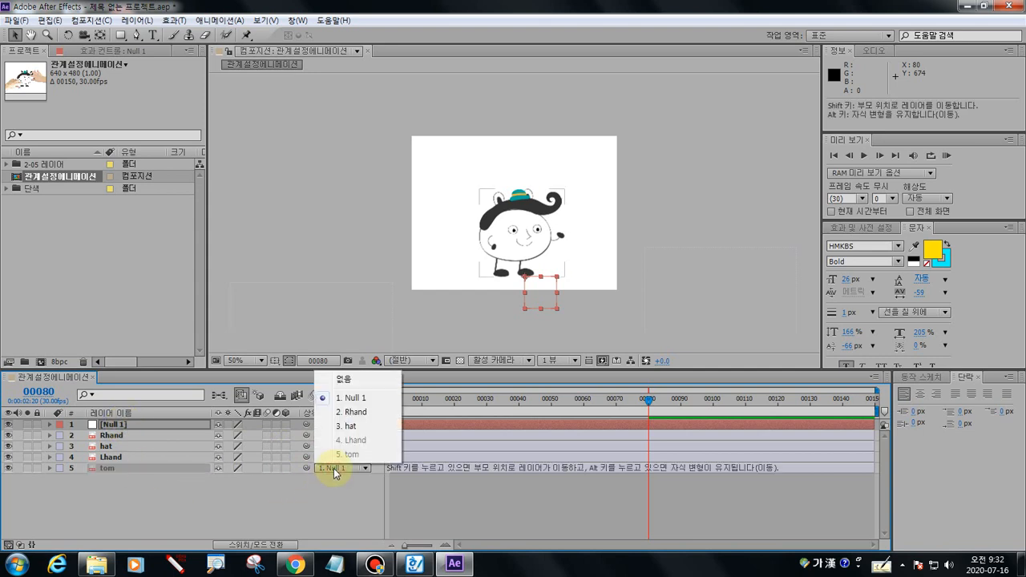
pyautogui.click(358, 399)
pyautogui.click(105, 446)
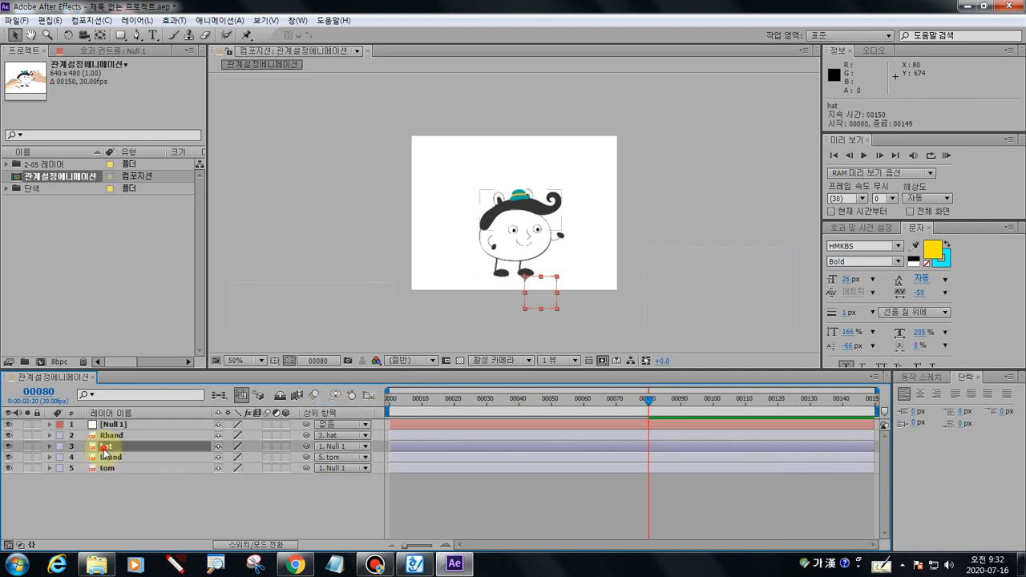
pyautogui.click(339, 446)
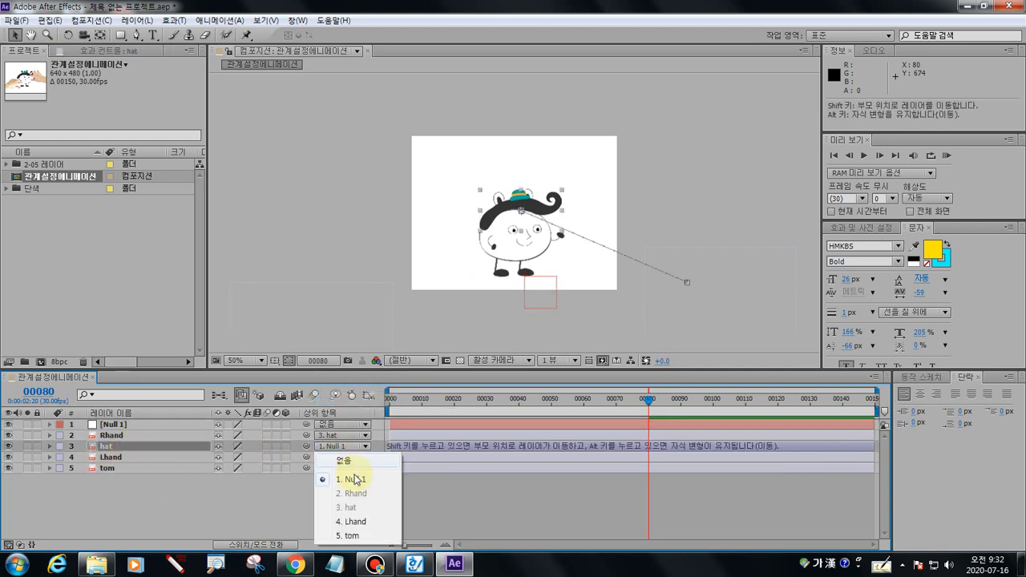
pyautogui.click(346, 479)
pyautogui.click(228, 513)
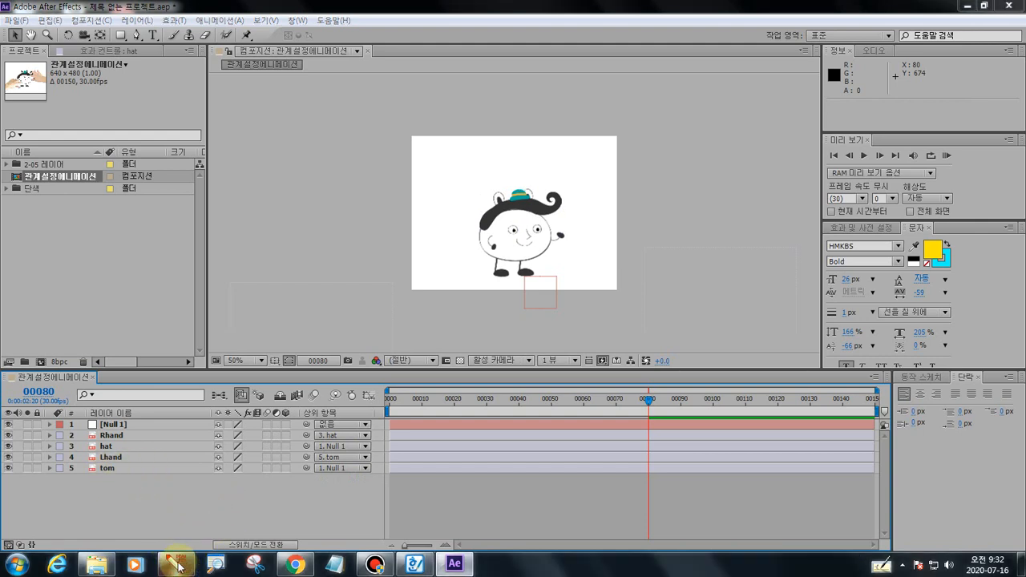
pyautogui.moveTo(101, 468)
pyautogui.mouseDown()
pyautogui.moveTo(117, 476)
pyautogui.moveTo(107, 447)
pyautogui.moveTo(118, 451)
pyautogui.mouseUp()
pyautogui.moveTo(315, 451)
pyautogui.mouseDown()
pyautogui.moveTo(357, 454)
pyautogui.moveTo(350, 474)
pyautogui.mouseUp()
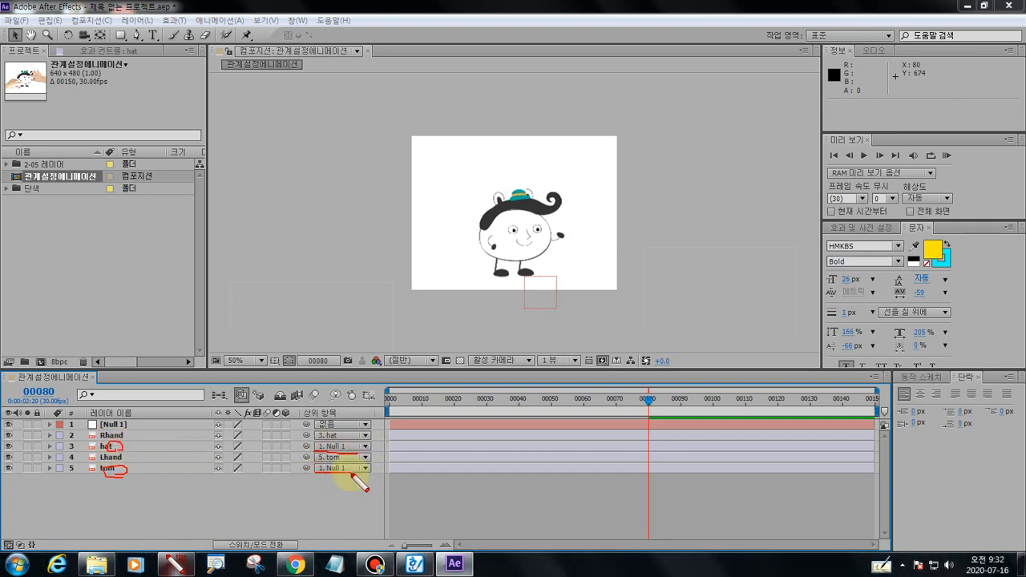
pyautogui.press('Escape')
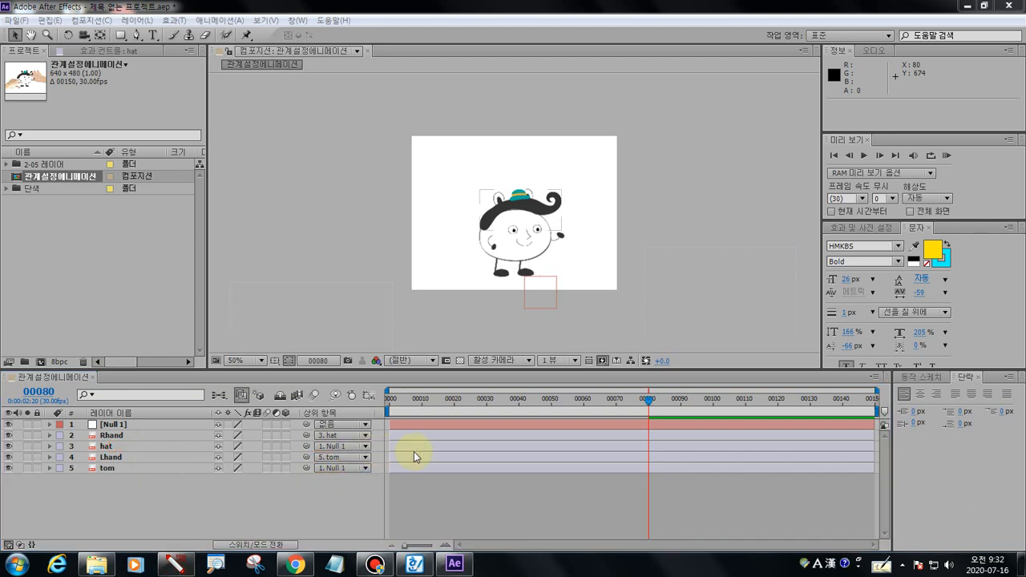
# Move the current time to frame 84
pyautogui.moveTo(649, 403); pyautogui.dragTo(661, 403)
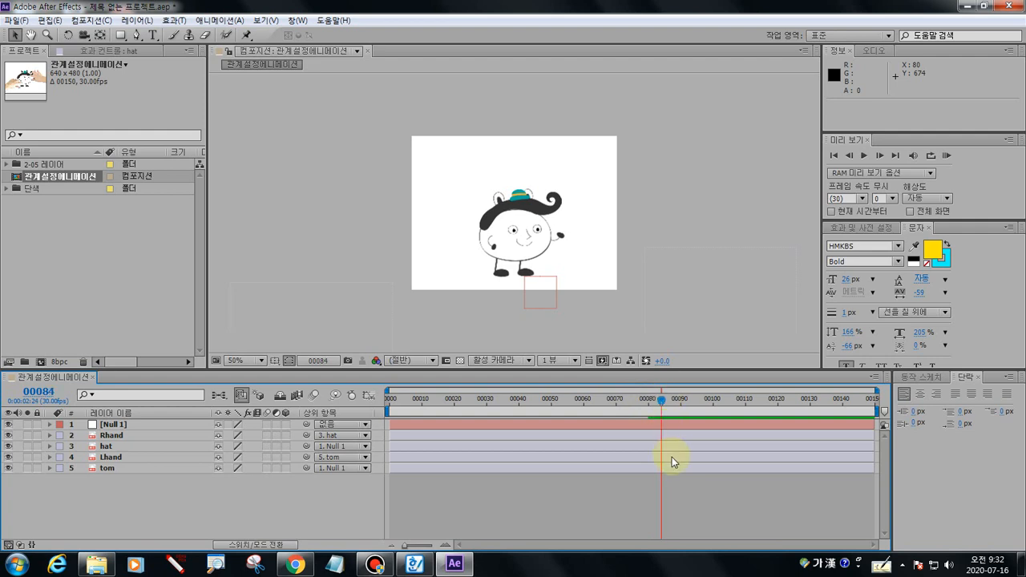
pyautogui.click(170, 564)
pyautogui.moveTo(516, 271)
pyautogui.mouseDown()
pyautogui.moveTo(519, 133)
pyautogui.moveTo(511, 144)
pyautogui.moveTo(528, 142)
pyautogui.moveTo(544, 245)
pyautogui.moveTo(551, 233)
pyautogui.mouseUp()
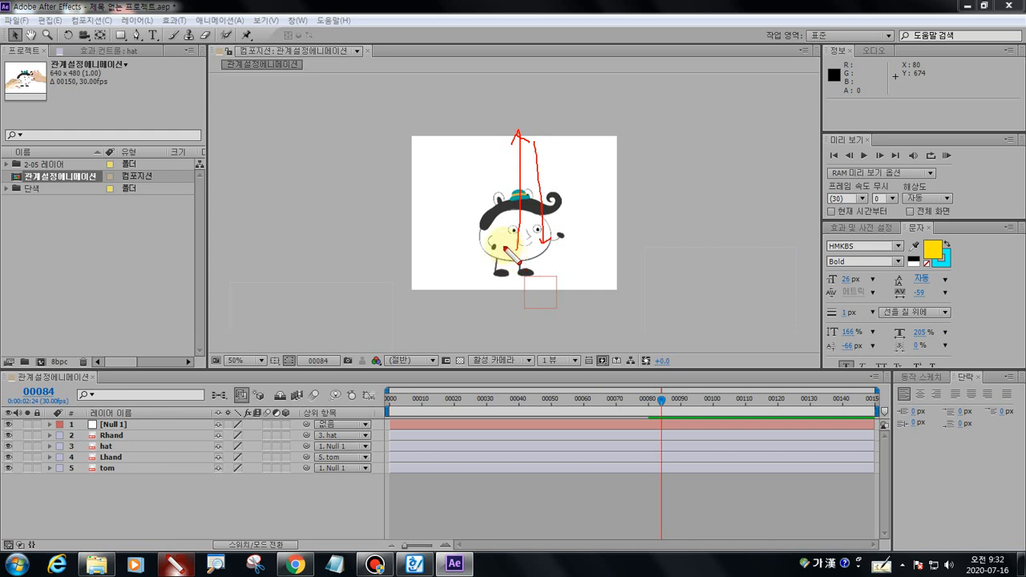
pyautogui.moveTo(505, 242)
pyautogui.mouseDown()
pyautogui.moveTo(500, 161)
pyautogui.moveTo(487, 170)
pyautogui.moveTo(480, 206)
pyautogui.moveTo(501, 231)
pyautogui.moveTo(541, 227)
pyautogui.moveTo(532, 149)
pyautogui.moveTo(491, 166)
pyautogui.moveTo(490, 214)
pyautogui.moveTo(473, 163)
pyautogui.mouseUp()
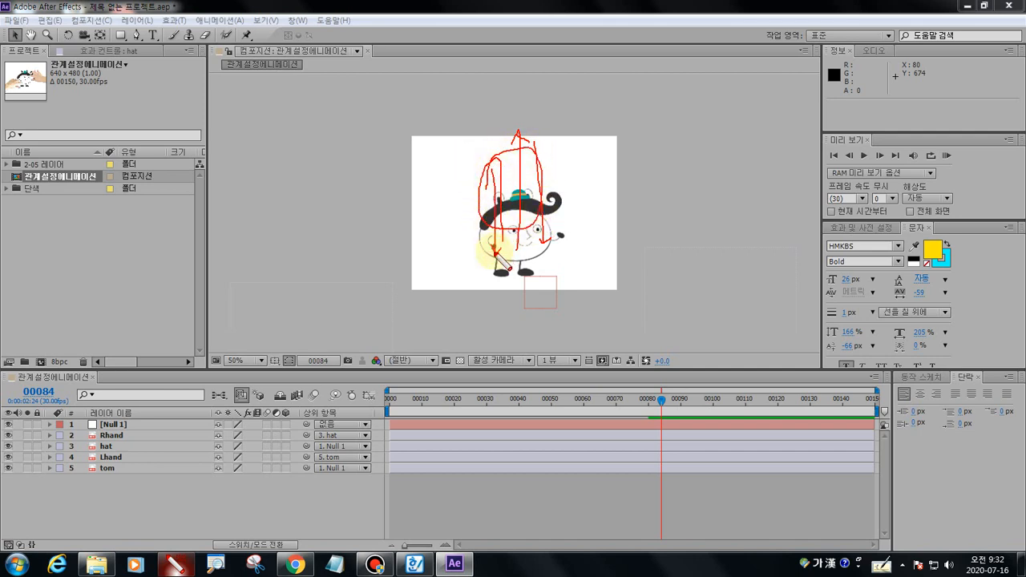
pyautogui.press('Escape')
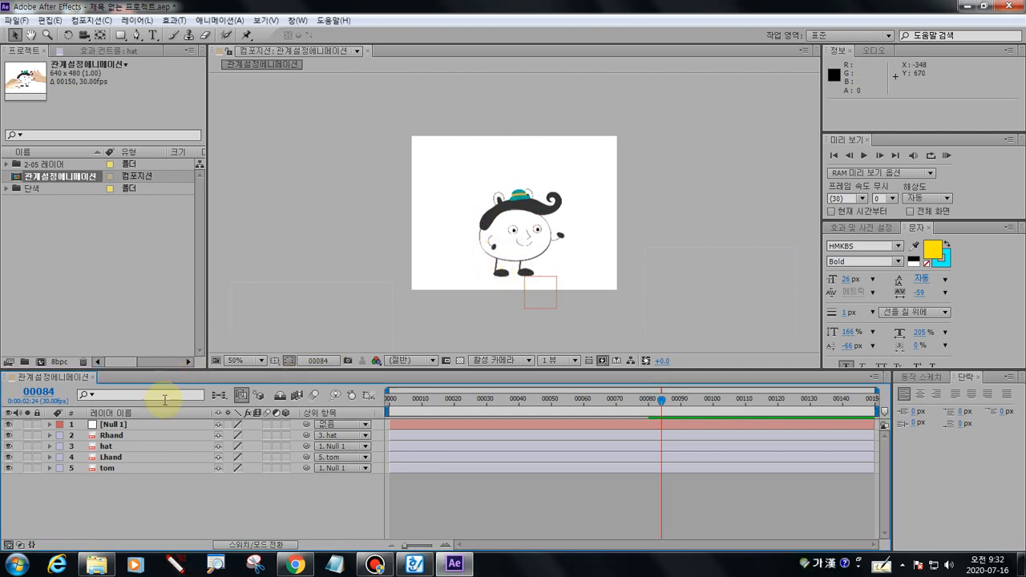
# Reveal the transform properties of the Null 1 layer and select its position property
pyautogui.click(122, 425)
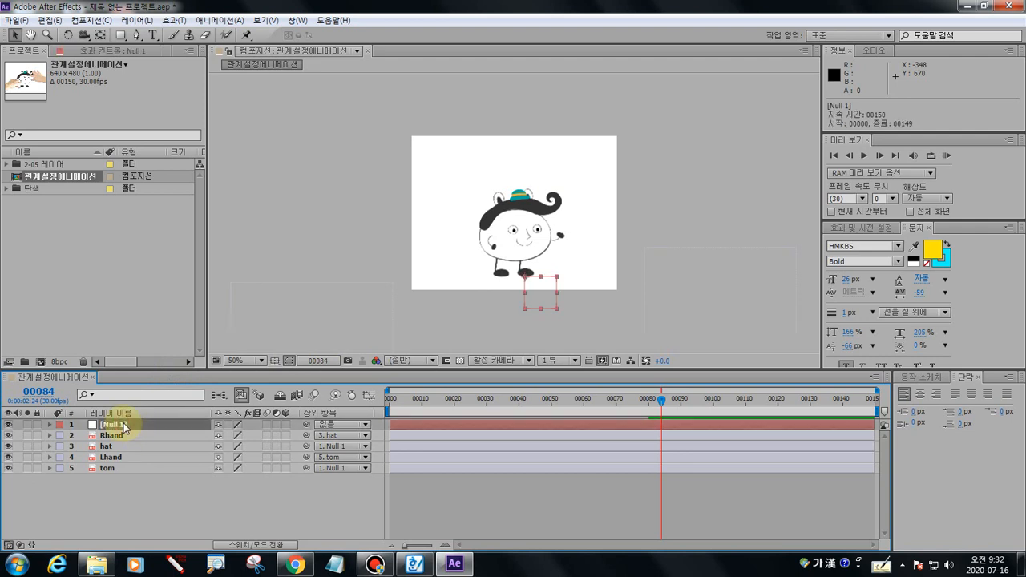
pyautogui.click(50, 425)
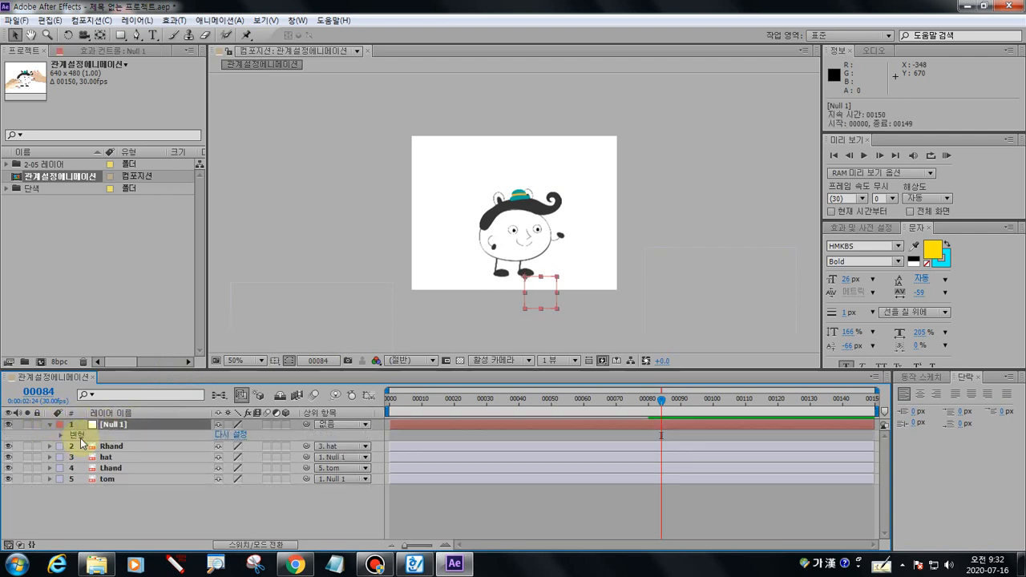
pyautogui.click(61, 434)
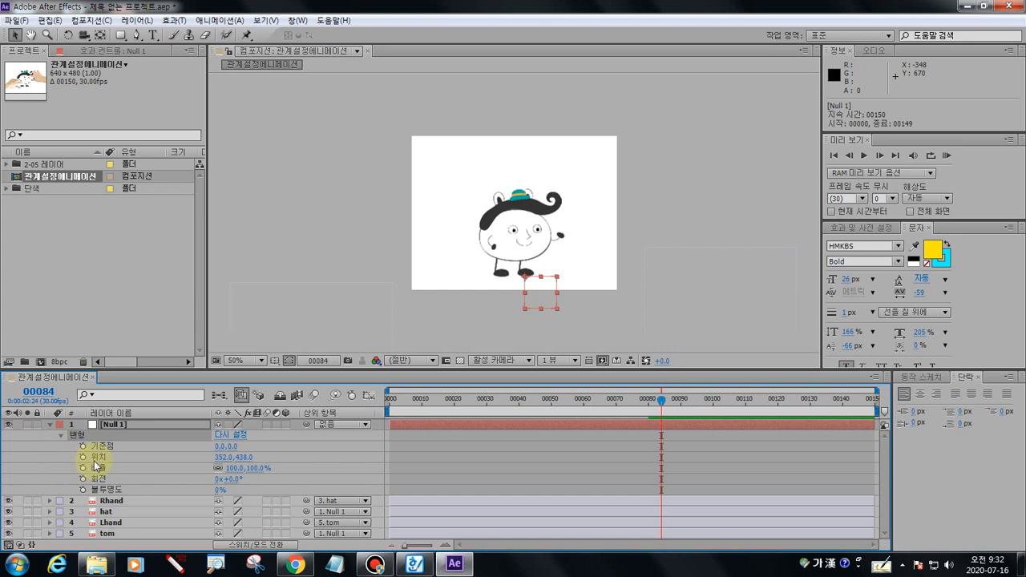
pyautogui.click(93, 459)
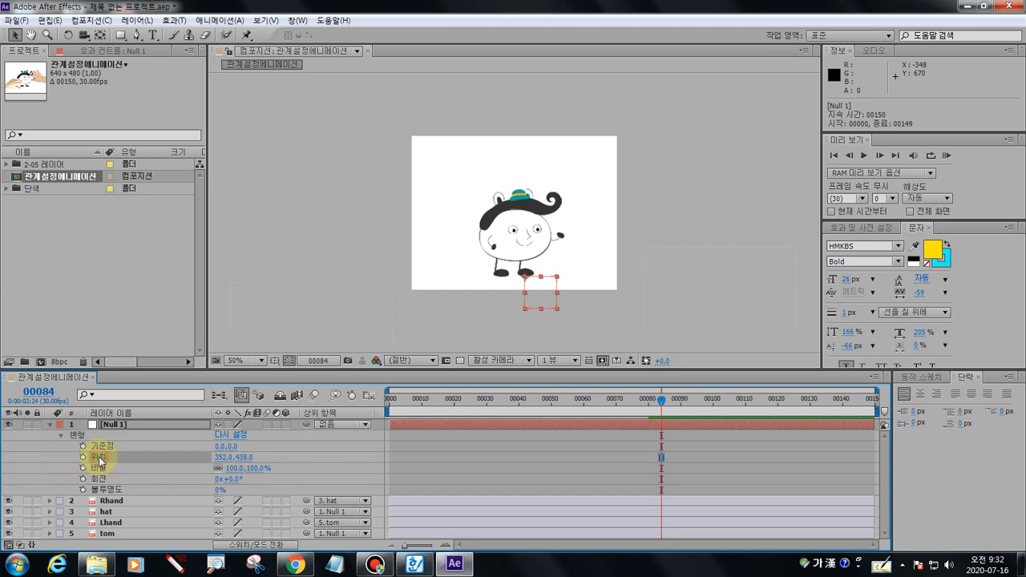
pyautogui.click(175, 564)
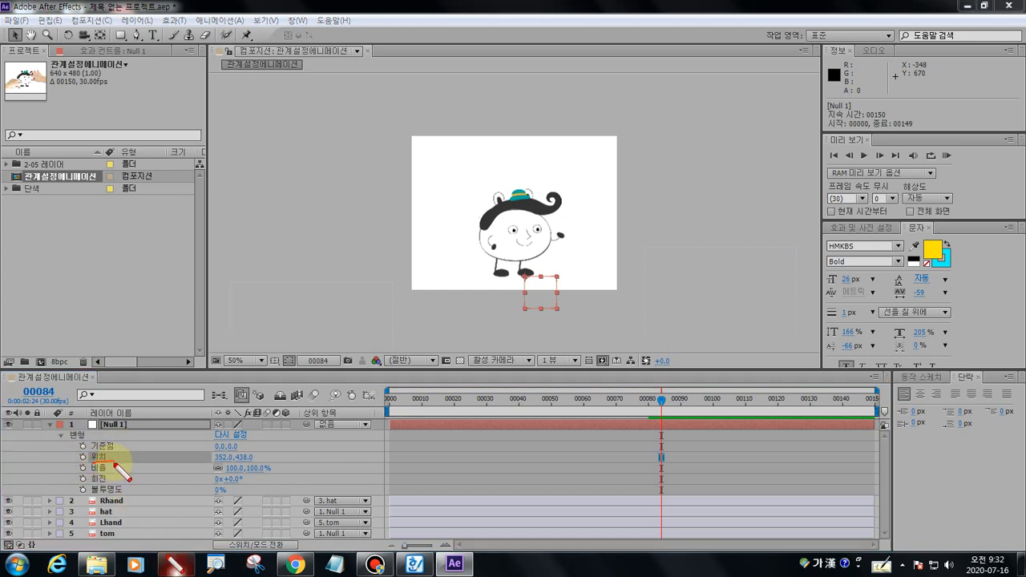
pyautogui.moveTo(114, 462); pyautogui.dragTo(92, 463)
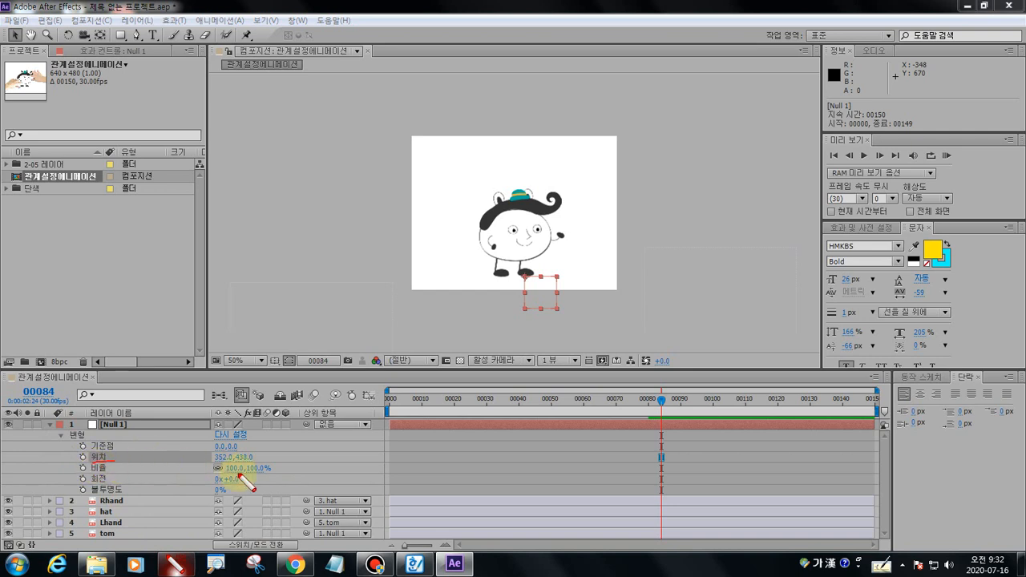
pyautogui.moveTo(242, 456)
pyautogui.mouseDown()
pyautogui.moveTo(253, 465)
pyautogui.moveTo(261, 456)
pyautogui.moveTo(260, 465)
pyautogui.mouseUp()
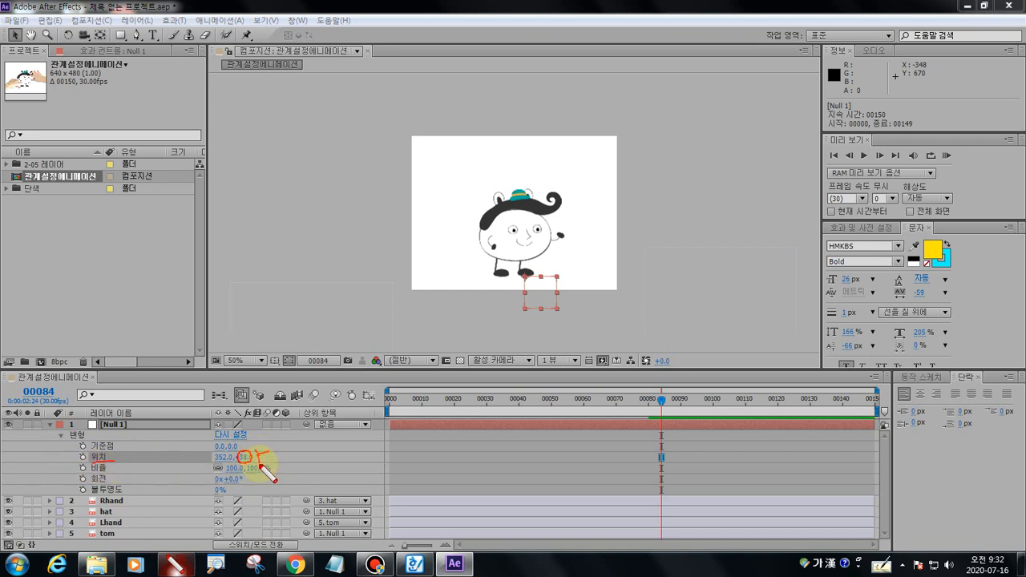
pyautogui.moveTo(440, 274)
pyautogui.mouseDown()
pyautogui.moveTo(443, 205)
pyautogui.moveTo(452, 264)
pyautogui.mouseUp()
pyautogui.moveTo(446, 257); pyautogui.dragTo(451, 265)
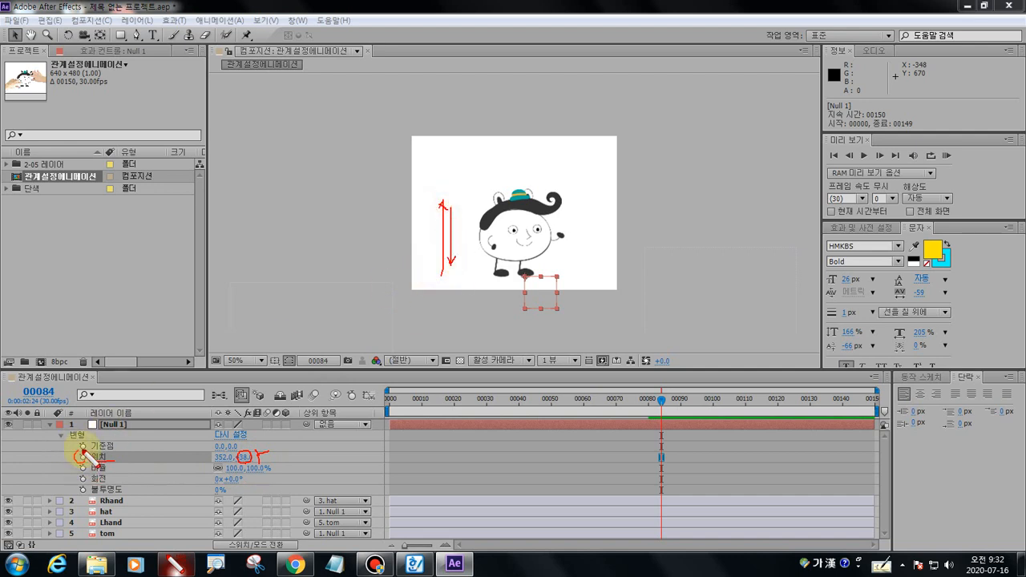
pyautogui.moveTo(88, 450)
pyautogui.mouseDown()
pyautogui.moveTo(75, 458)
pyautogui.moveTo(91, 460)
pyautogui.mouseUp()
pyautogui.press('Escape')
# Start position keyframing on the Null 1 layer at frame 84
pyautogui.click(82, 456)
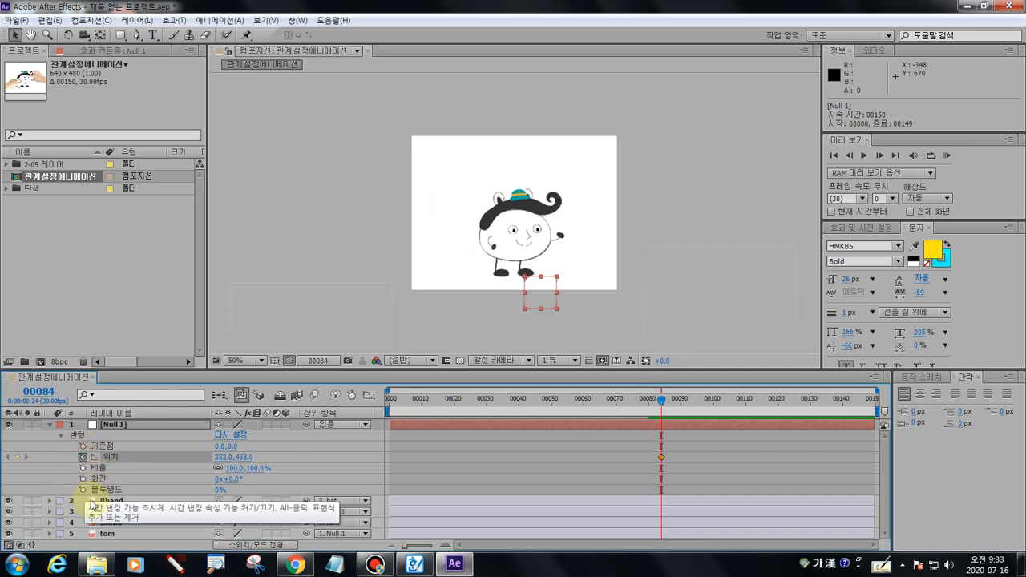
pyautogui.click(178, 564)
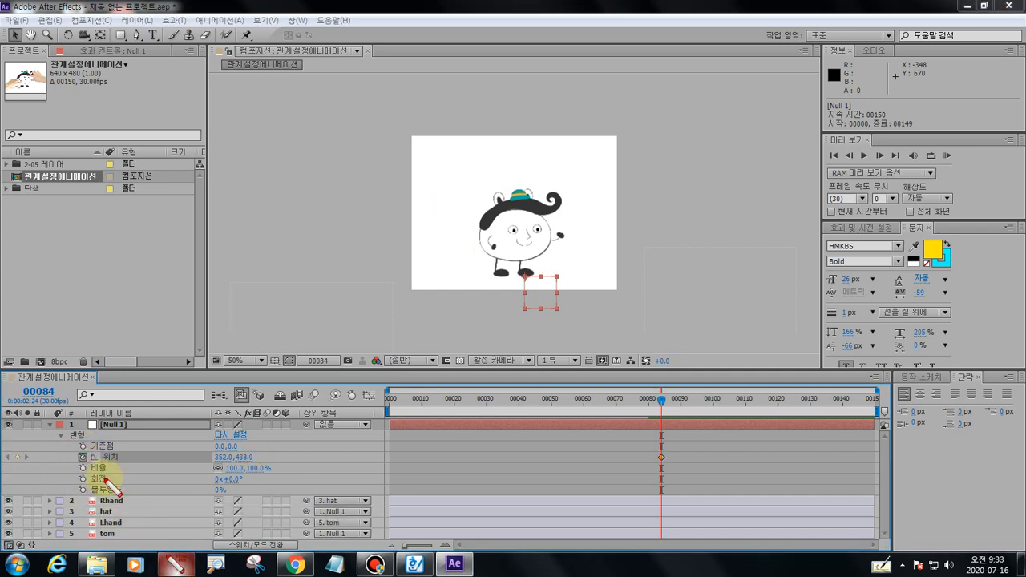
pyautogui.moveTo(124, 474)
pyautogui.mouseDown()
pyautogui.moveTo(266, 472)
pyautogui.moveTo(238, 462)
pyautogui.moveTo(234, 470)
pyautogui.moveTo(273, 458)
pyautogui.moveTo(269, 482)
pyautogui.moveTo(245, 471)
pyautogui.moveTo(267, 479)
pyautogui.mouseUp()
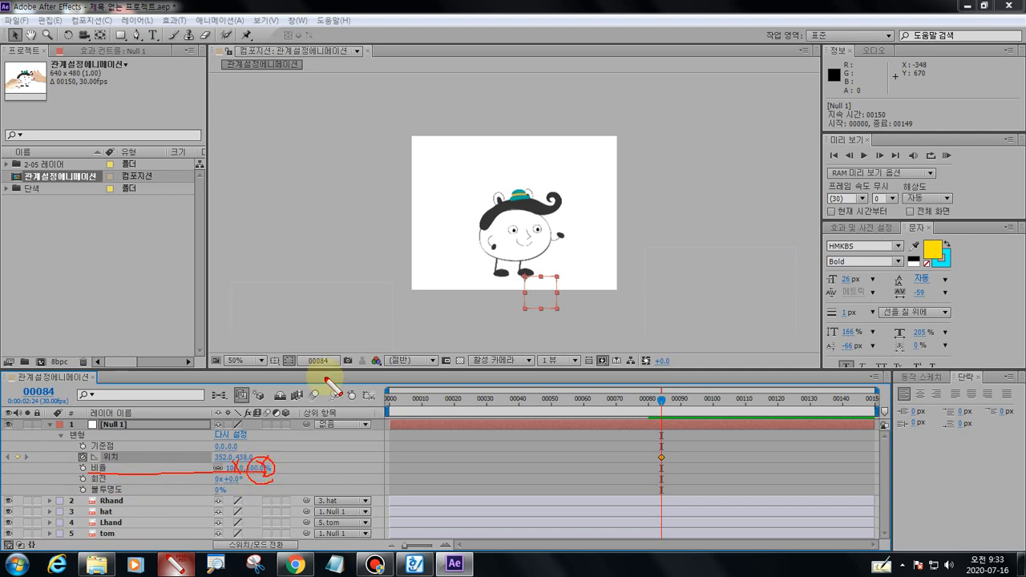
pyautogui.moveTo(435, 242)
pyautogui.mouseDown()
pyautogui.moveTo(448, 183)
pyautogui.moveTo(465, 237)
pyautogui.moveTo(449, 242)
pyautogui.moveTo(450, 267)
pyautogui.moveTo(438, 253)
pyautogui.moveTo(446, 270)
pyautogui.mouseUp()
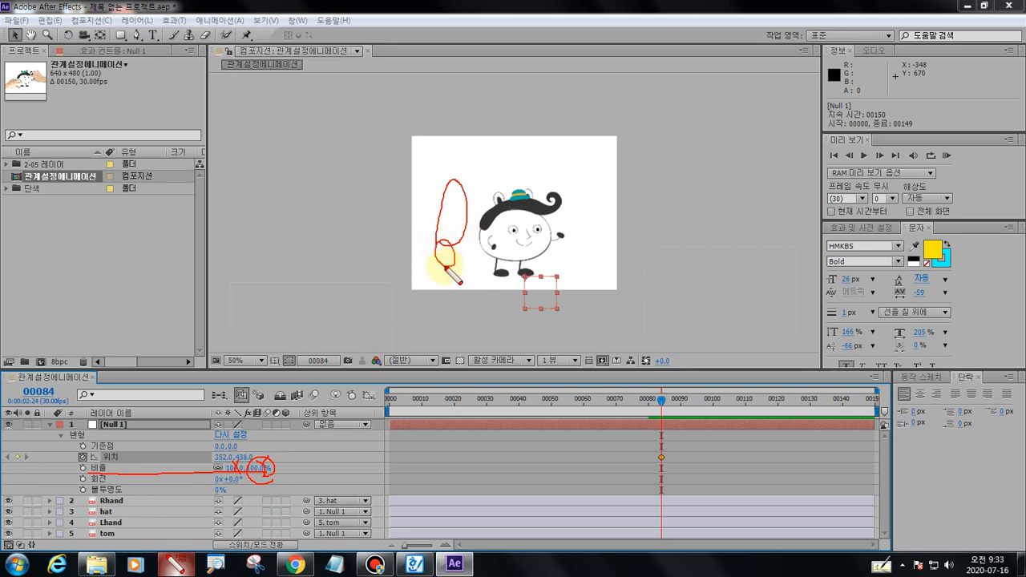
pyautogui.press('Escape')
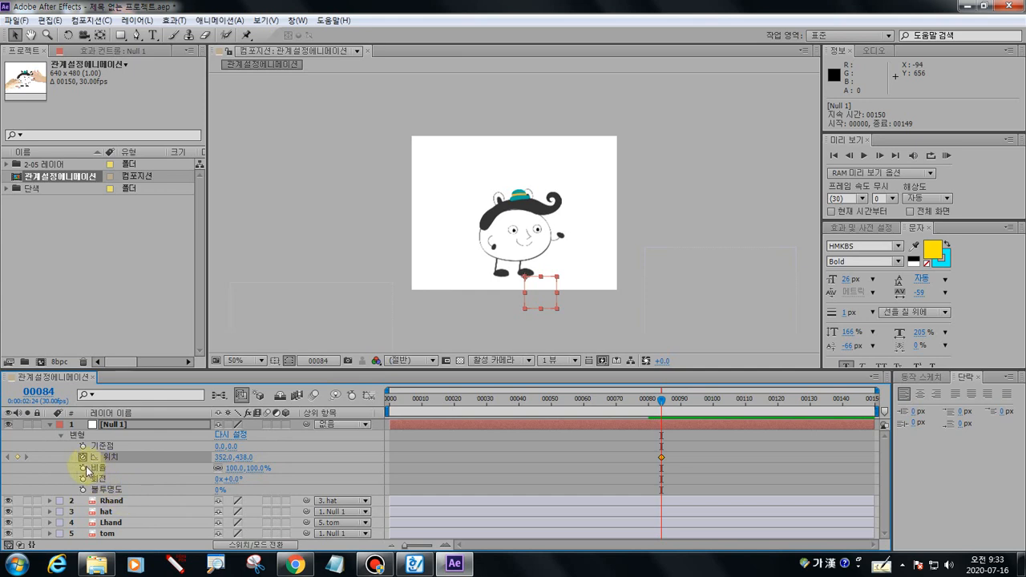
# Start scale keyframing on the Null 1 layer at frame 84
pyautogui.click(82, 467)
pyautogui.click(174, 564)
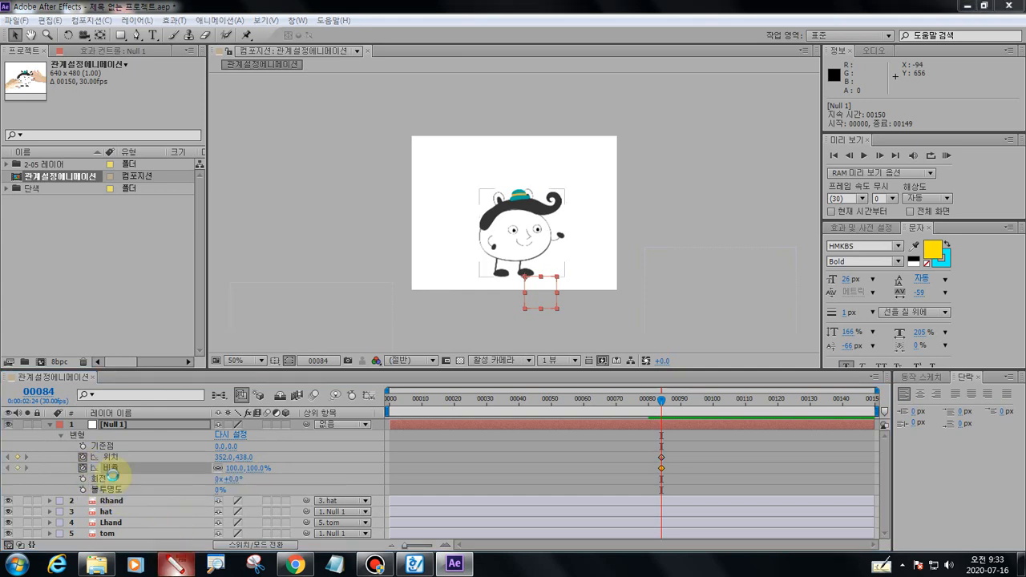
pyautogui.moveTo(92, 448)
pyautogui.mouseDown()
pyautogui.moveTo(93, 497)
pyautogui.moveTo(70, 477)
pyautogui.moveTo(70, 444)
pyautogui.moveTo(93, 453)
pyautogui.mouseUp()
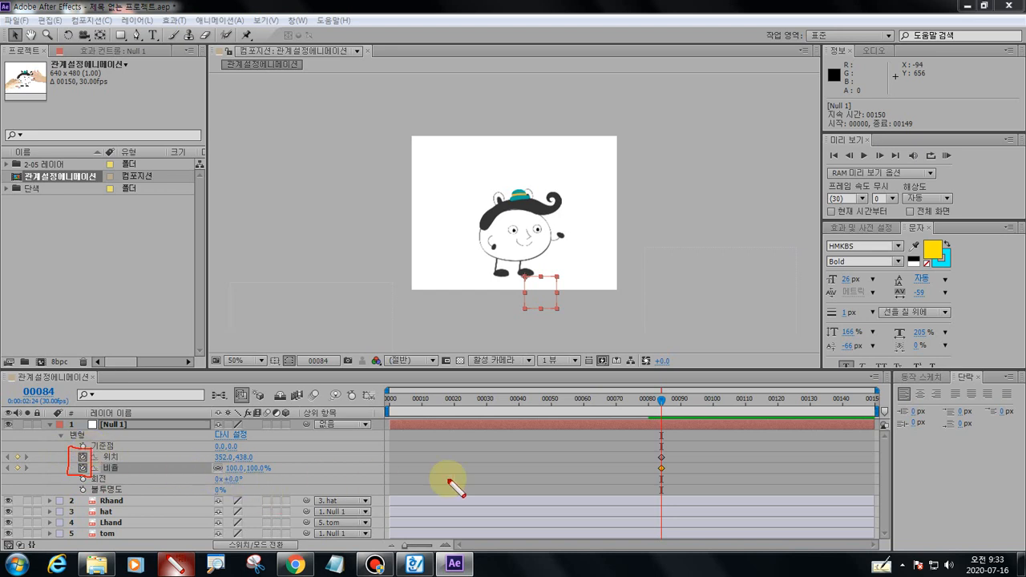
pyautogui.moveTo(649, 476)
pyautogui.mouseDown()
pyautogui.moveTo(673, 469)
pyautogui.moveTo(650, 483)
pyautogui.mouseUp()
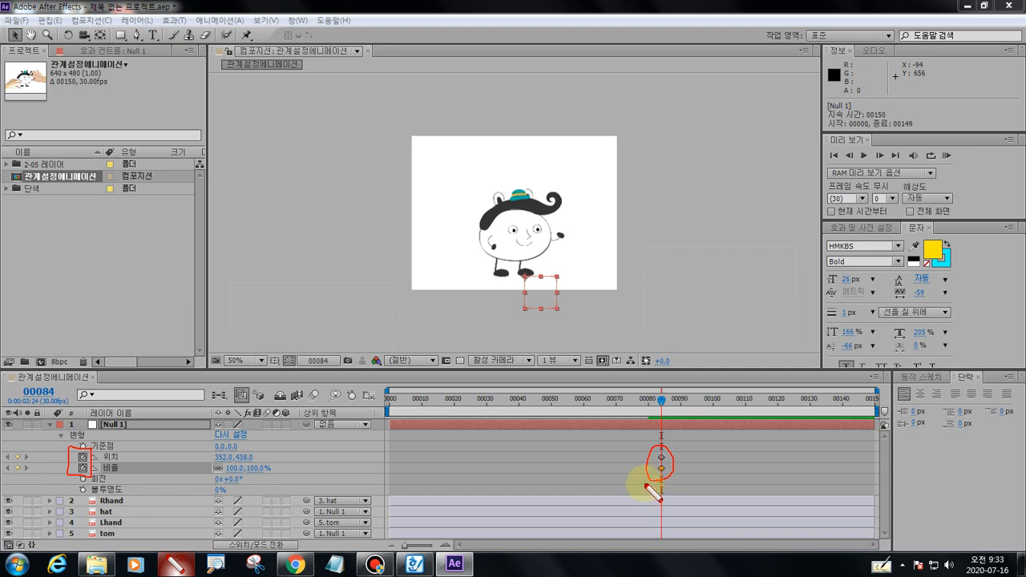
pyautogui.press('Escape')
# Move to frame 94 and raise the Null 1 layer by setting its position to 352, 291
pyautogui.moveTo(660, 401); pyautogui.dragTo(692, 409)
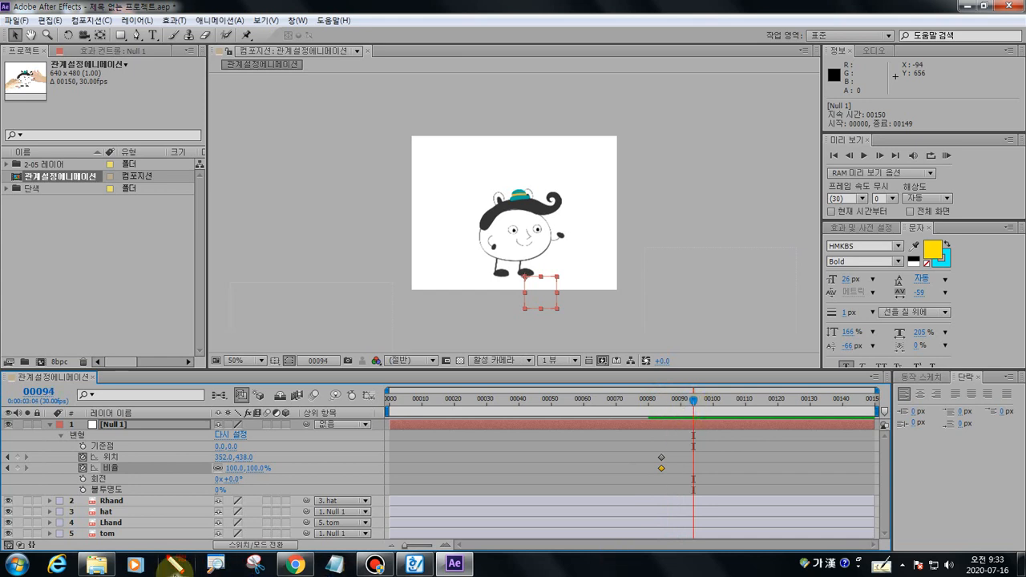
pyautogui.click(175, 565)
pyautogui.moveTo(694, 391); pyautogui.dragTo(689, 508)
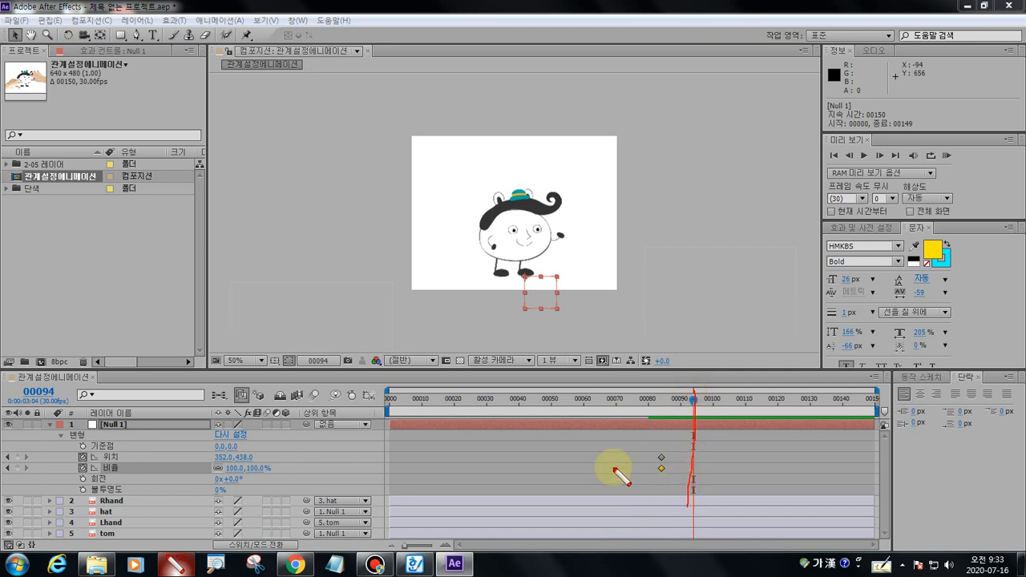
pyautogui.press('Escape')
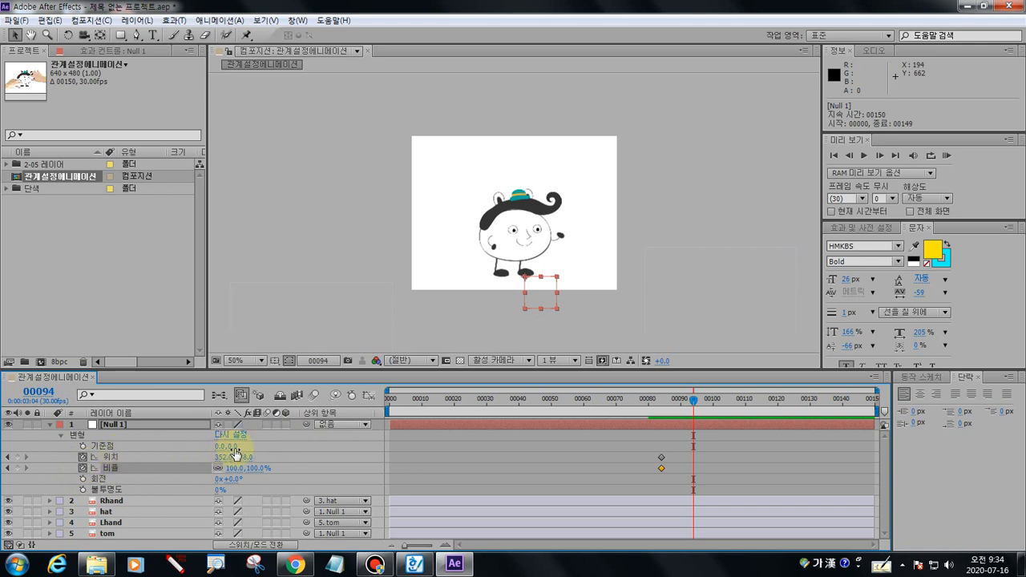
pyautogui.press('Return')
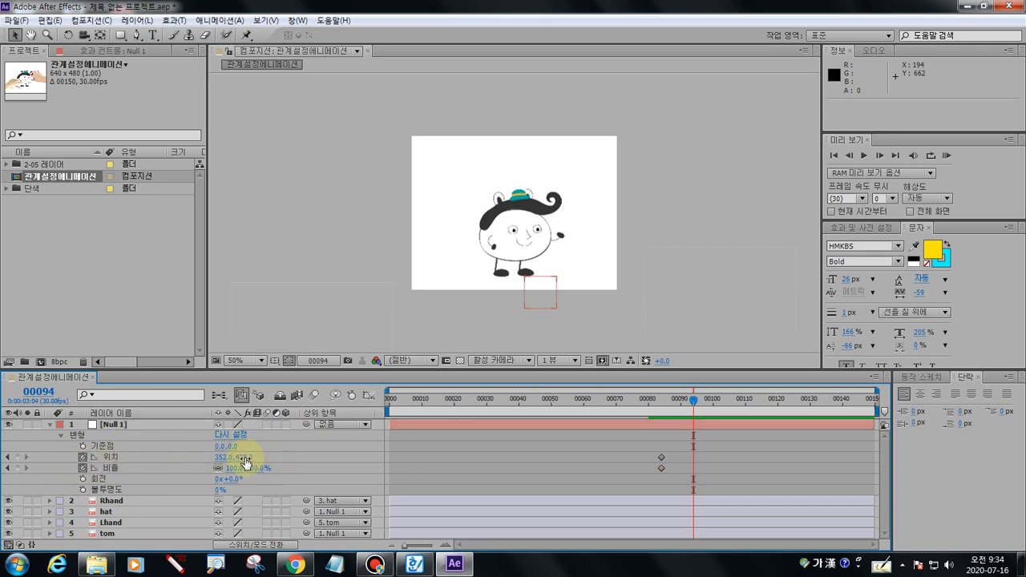
pyautogui.moveTo(213, 458); pyautogui.dragTo(136, 472)
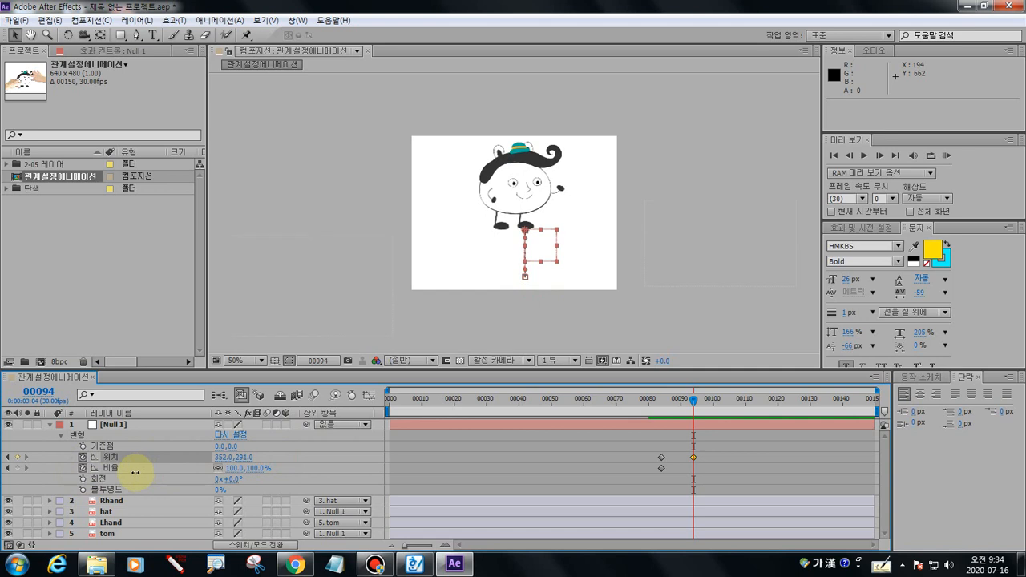
pyautogui.click(175, 561)
pyautogui.moveTo(232, 451)
pyautogui.mouseDown()
pyautogui.moveTo(231, 463)
pyautogui.moveTo(257, 464)
pyautogui.moveTo(262, 449)
pyautogui.moveTo(230, 455)
pyautogui.moveTo(246, 465)
pyautogui.mouseUp()
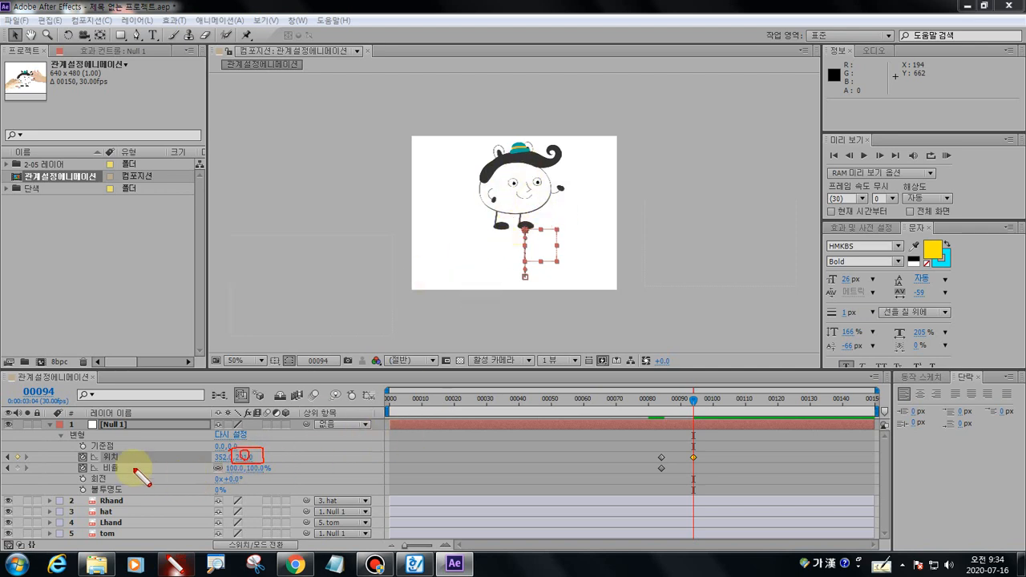
pyautogui.moveTo(120, 473); pyautogui.dragTo(90, 473)
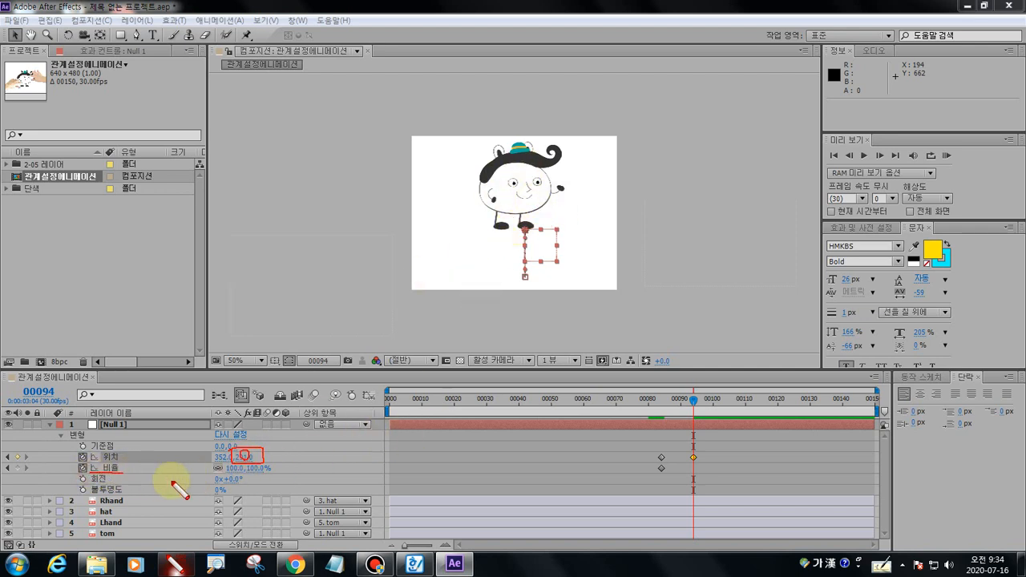
pyautogui.moveTo(246, 473)
pyautogui.mouseDown()
pyautogui.moveTo(270, 475)
pyautogui.moveTo(216, 461)
pyautogui.mouseUp()
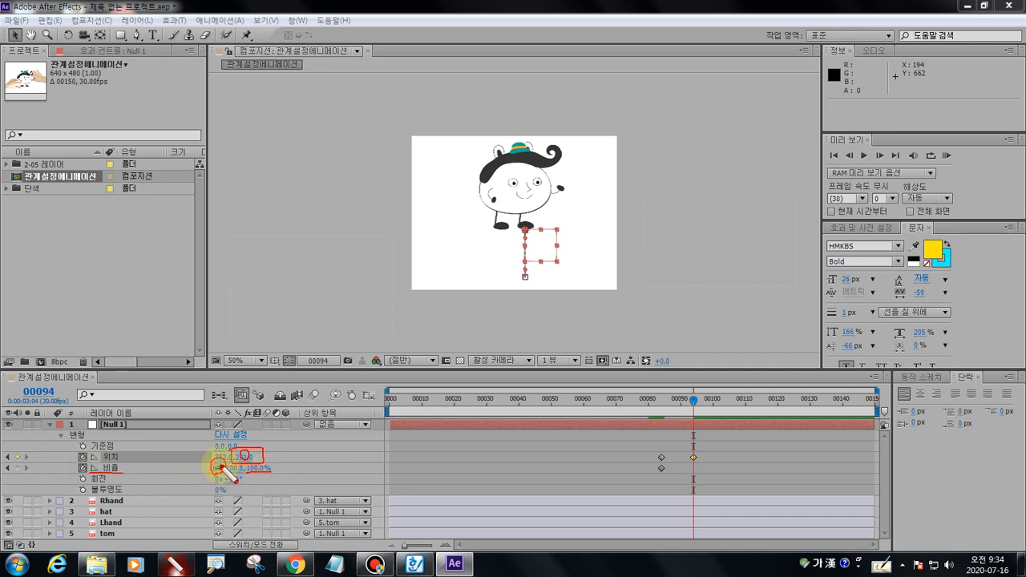
pyautogui.press('Escape')
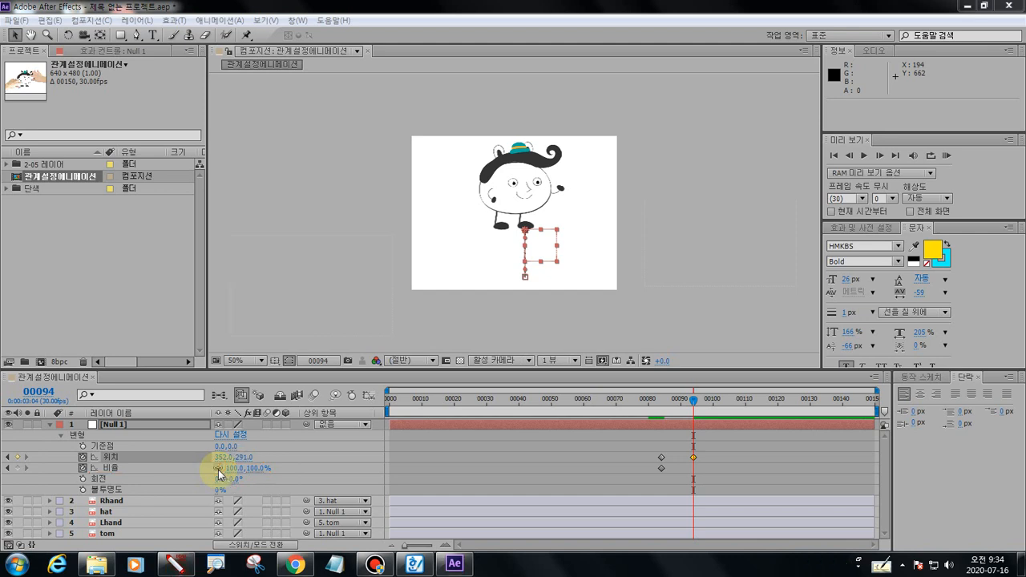
# Unlink the width and height proportions of the Null 1 layer's scale
pyautogui.click(218, 470)
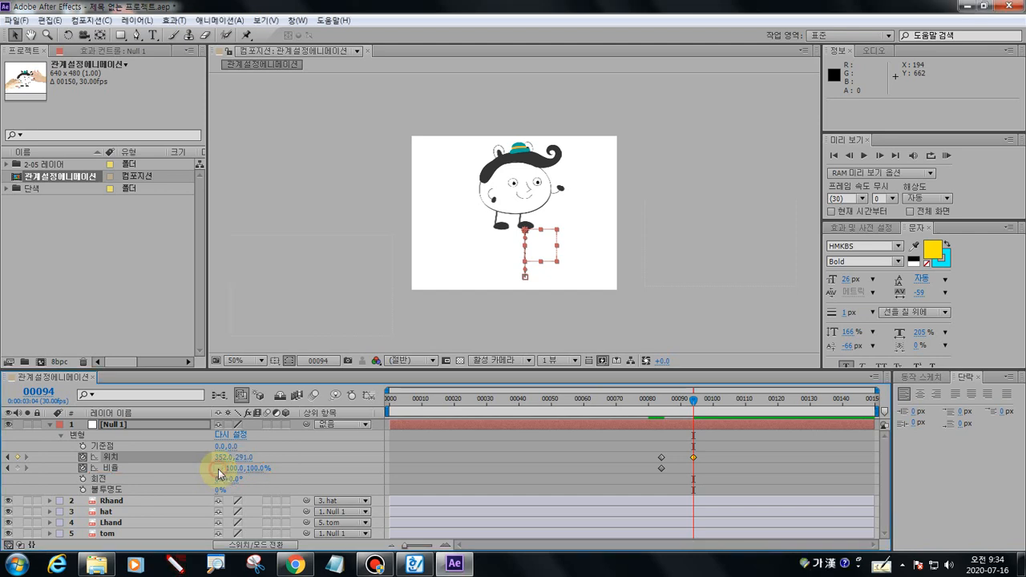
pyautogui.click(175, 564)
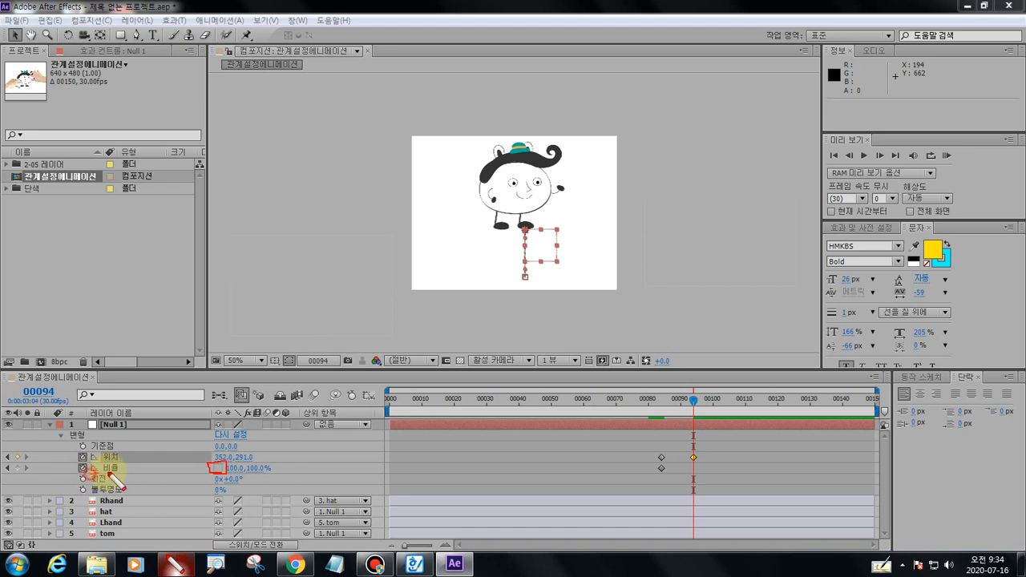
pyautogui.moveTo(93, 473); pyautogui.dragTo(126, 469)
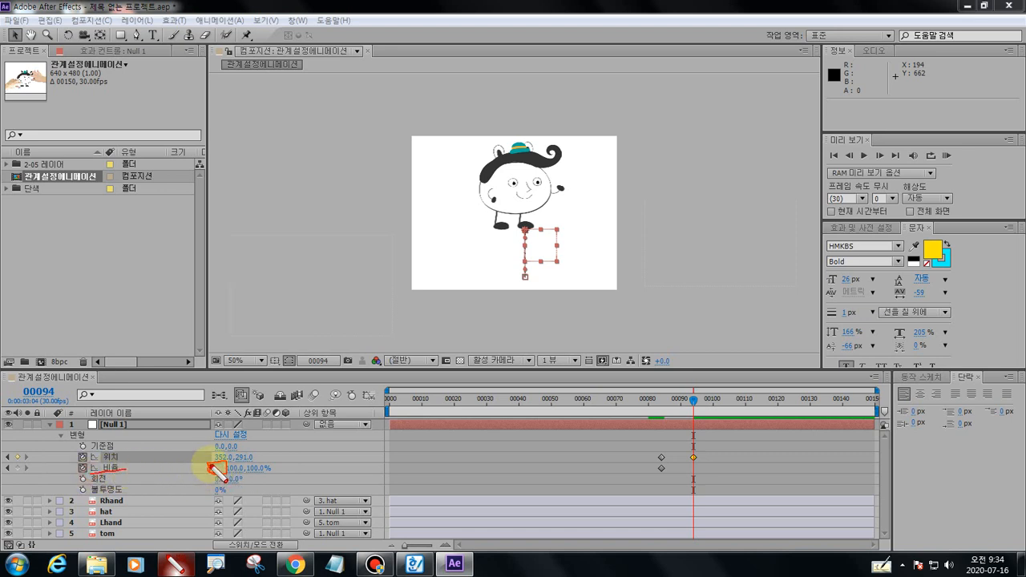
pyautogui.moveTo(213, 465); pyautogui.dragTo(226, 469)
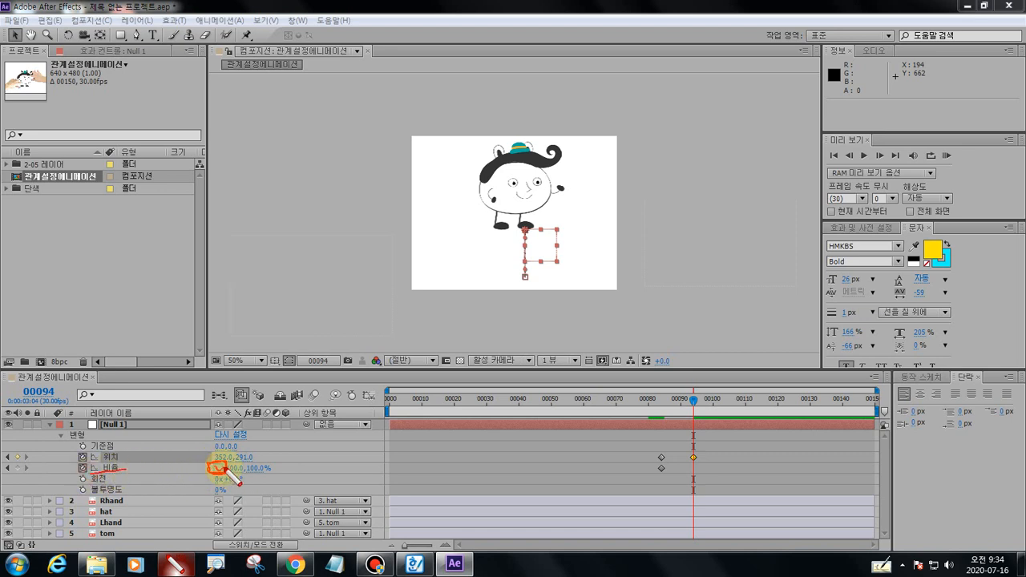
pyautogui.press('Escape')
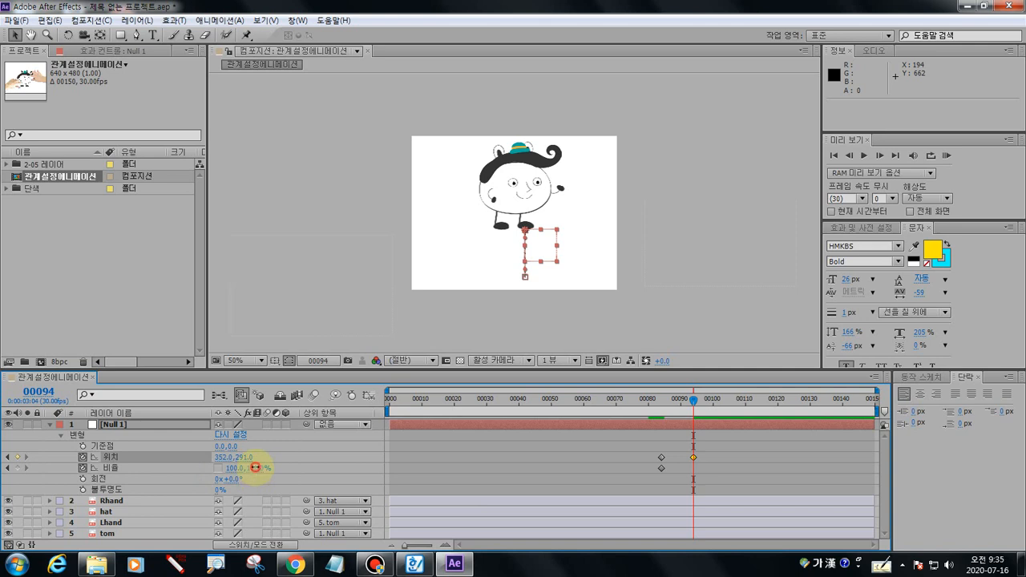
# Try a vertical scale of 150% on the Null 1 layer at frame 94
pyautogui.click(255, 467)
pyautogui.write('150')
pyautogui.press('Return')
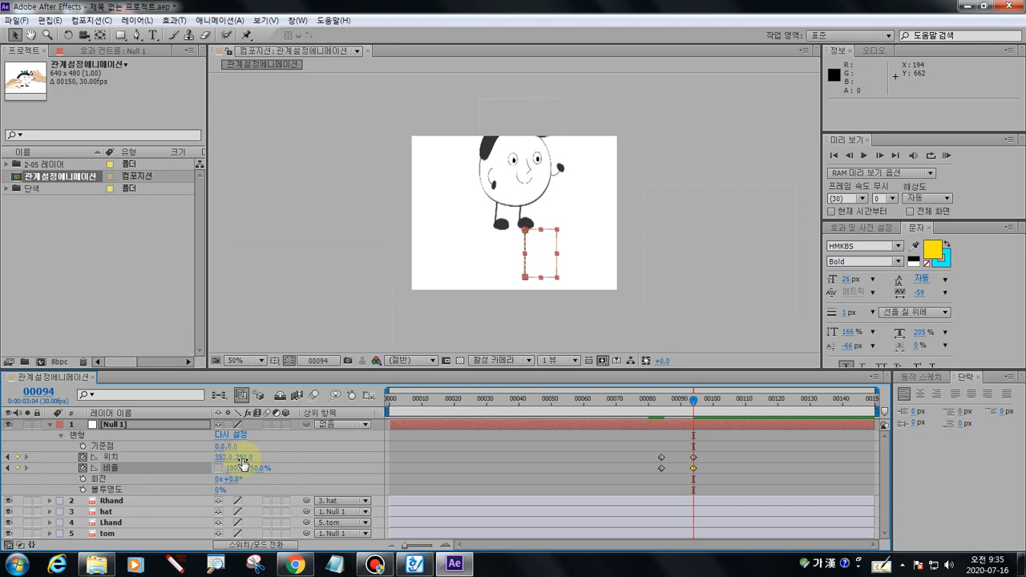
# Set the Null 1 layer's vertical scale to 120% at frame 94, keeping the horizontal scale at 100%
pyautogui.click(255, 467)
pyautogui.write('120')
pyautogui.press('Return')
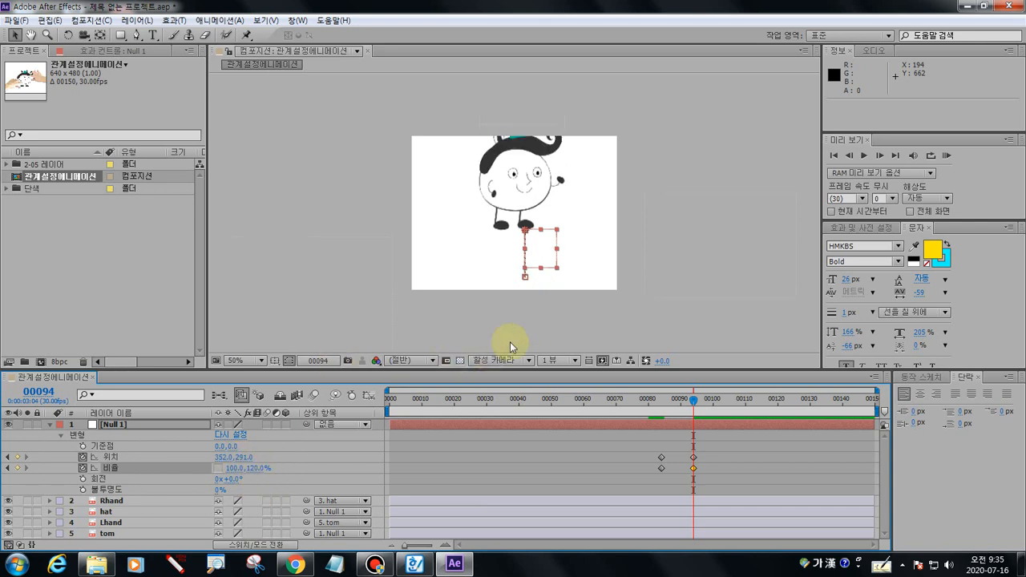
pyautogui.click(175, 564)
pyautogui.moveTo(519, 216); pyautogui.dragTo(526, 146)
pyautogui.moveTo(526, 146)
pyautogui.mouseDown()
pyautogui.moveTo(517, 162)
pyautogui.moveTo(534, 152)
pyautogui.mouseUp()
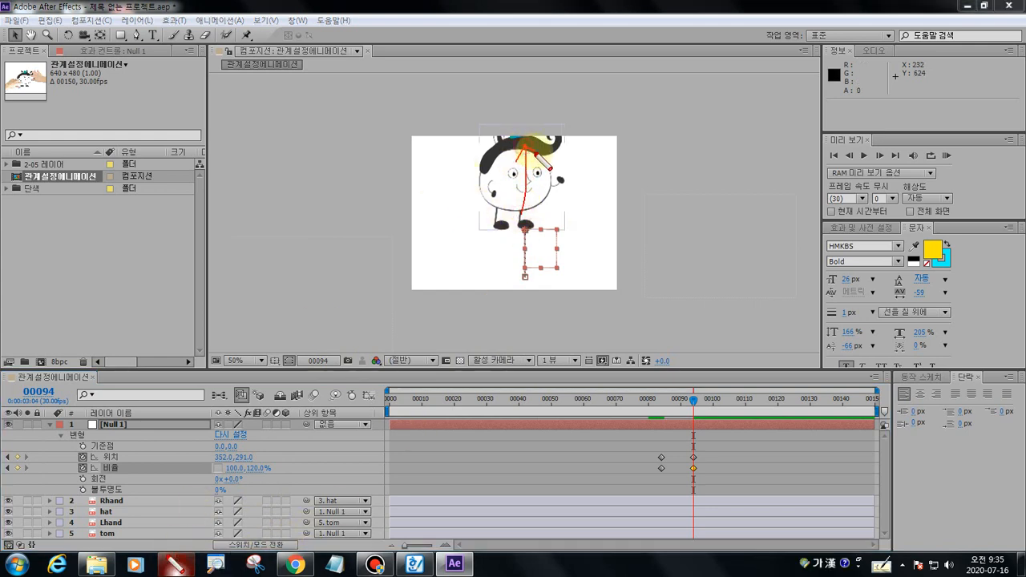
pyautogui.press('Escape')
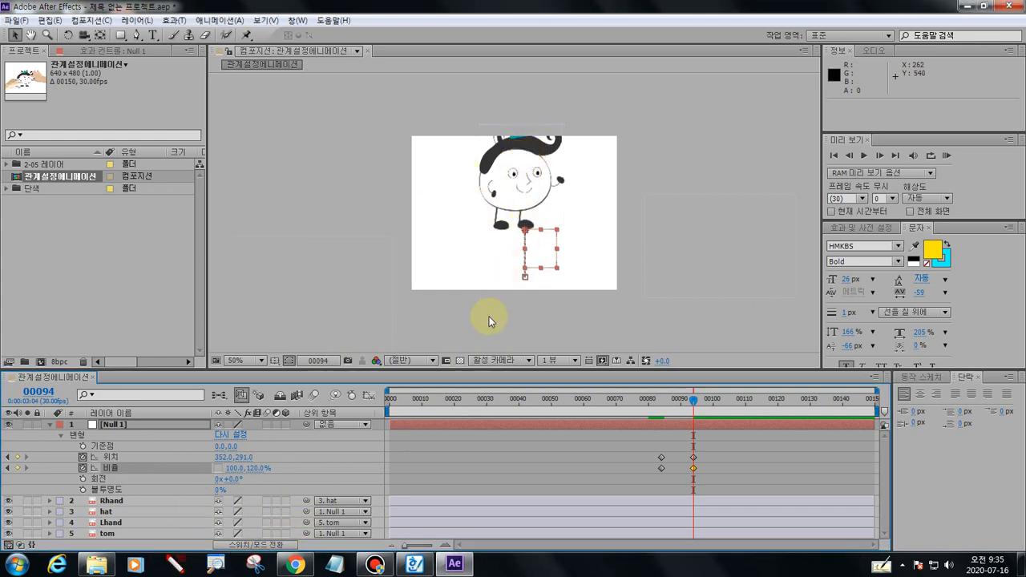
# Copy the Null 1 layer's position and scale keyframes from frame 84 and paste them at frame 104
pyautogui.moveTo(695, 405); pyautogui.dragTo(727, 410)
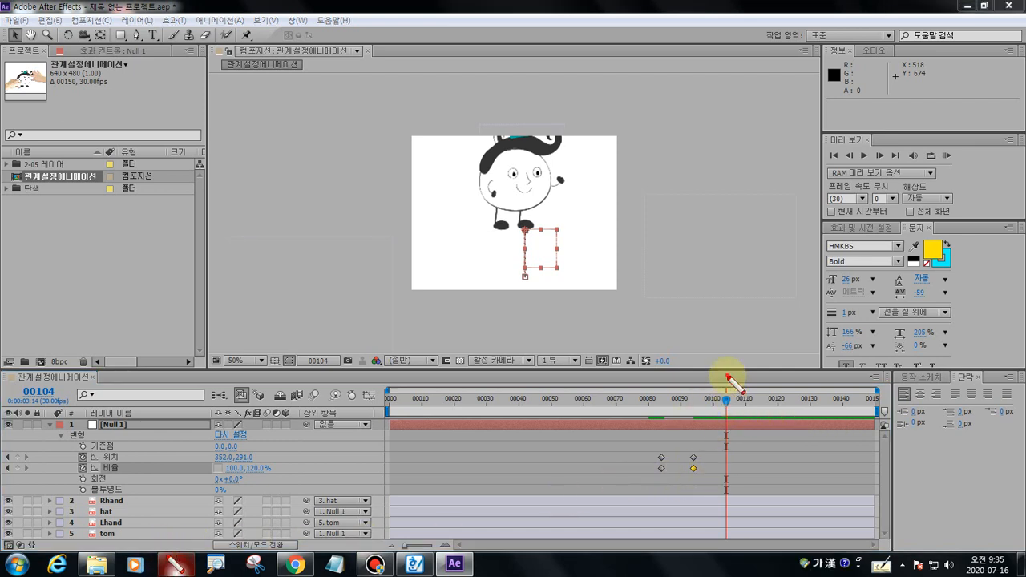
pyautogui.moveTo(726, 377); pyautogui.dragTo(726, 522)
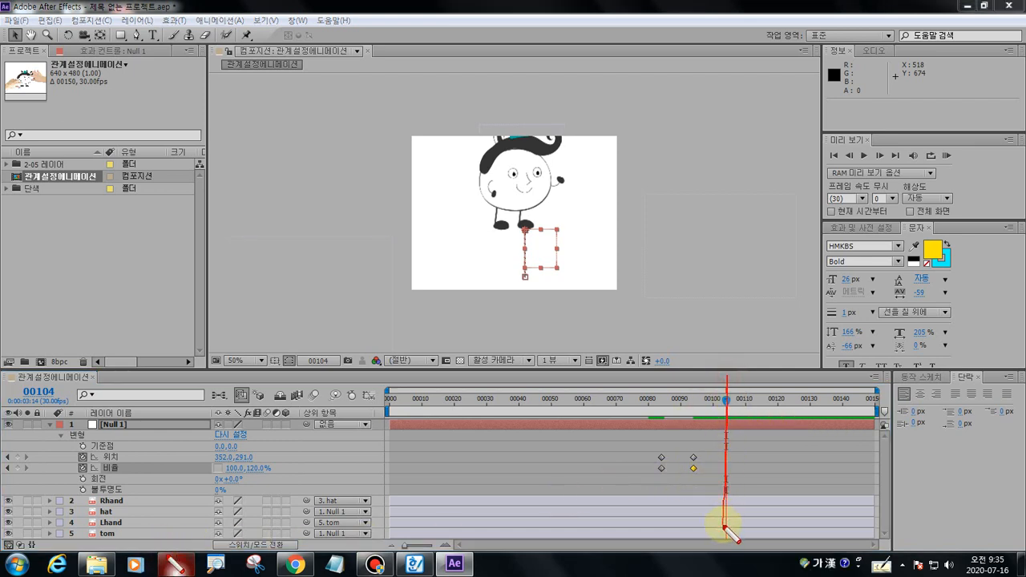
pyautogui.press('Escape')
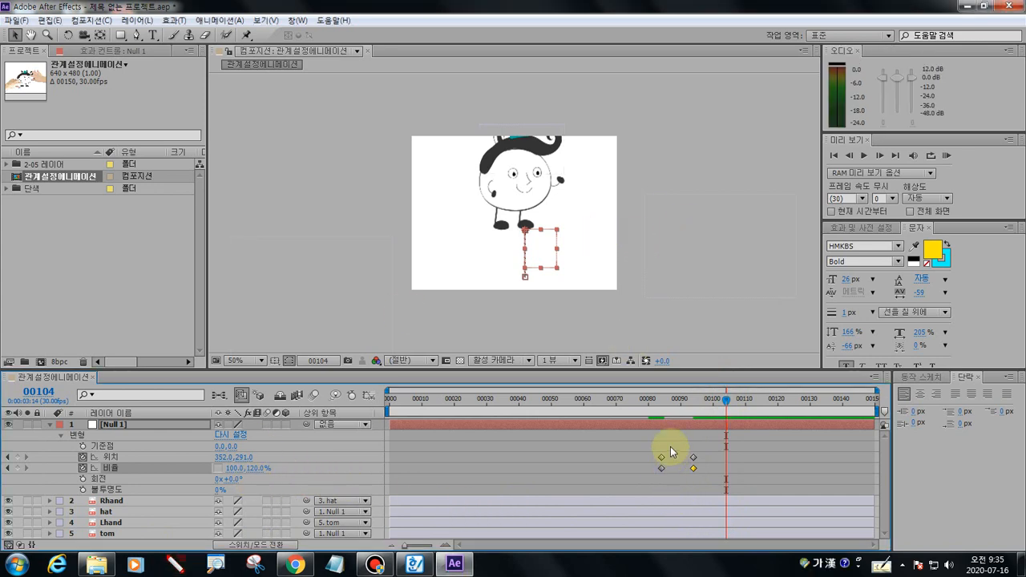
pyautogui.click(174, 565)
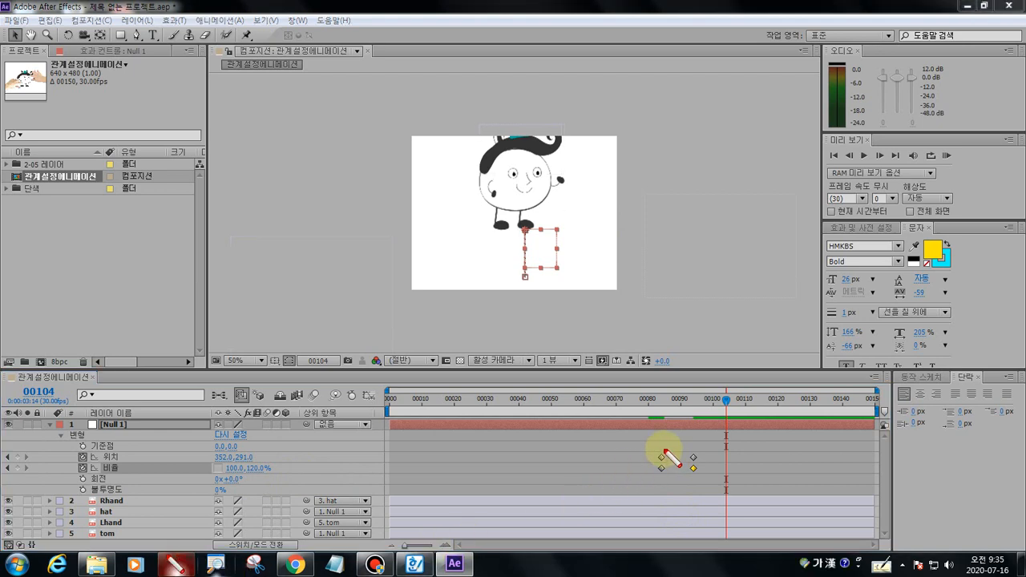
pyautogui.moveTo(665, 453)
pyautogui.mouseDown()
pyautogui.moveTo(671, 482)
pyautogui.moveTo(643, 483)
pyautogui.moveTo(649, 438)
pyautogui.moveTo(670, 442)
pyautogui.moveTo(644, 483)
pyautogui.mouseUp()
pyautogui.press('Escape')
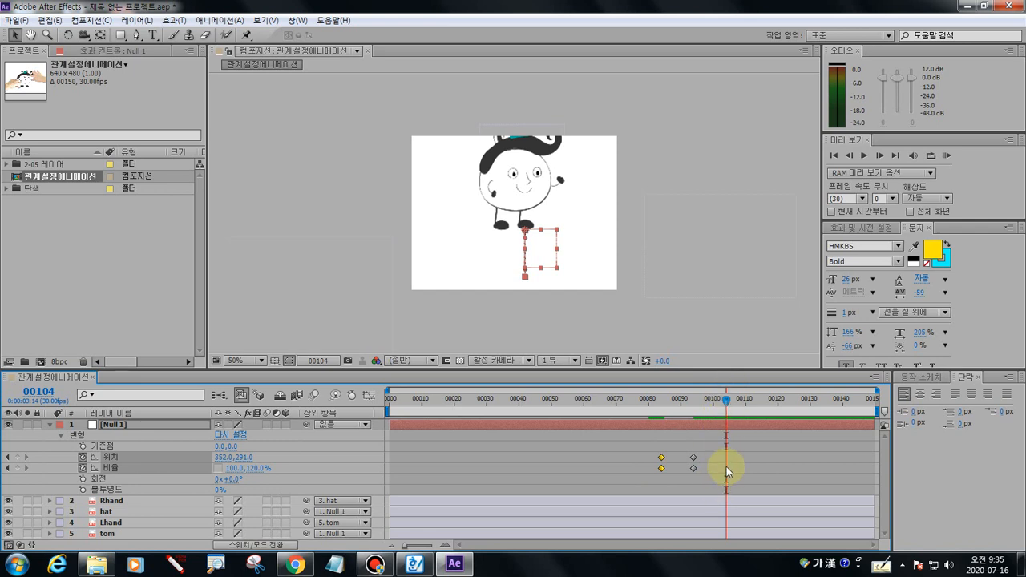
pyautogui.hotkey('ctrl', 'c')
pyautogui.hotkey('ctrl', 'v')
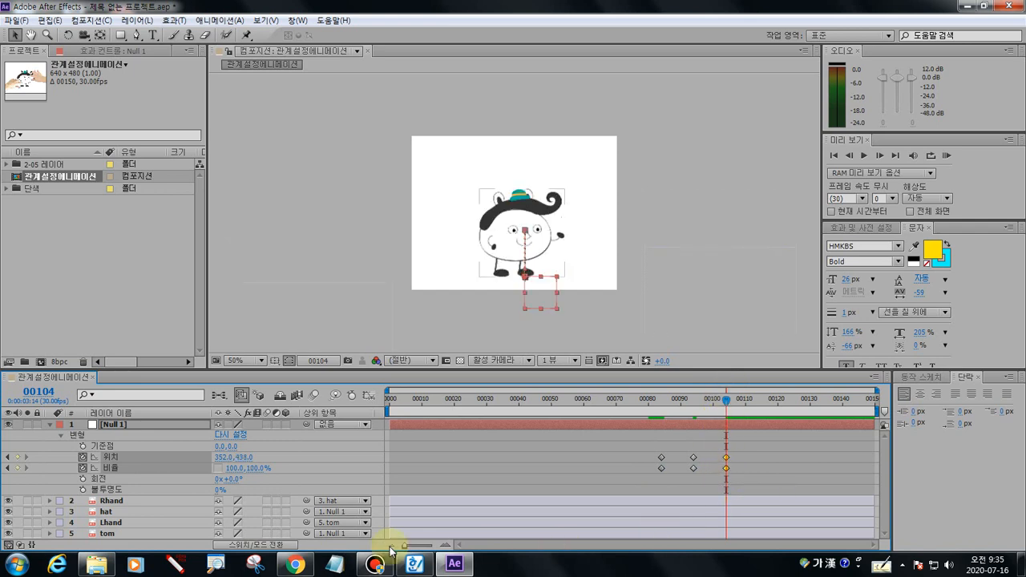
pyautogui.click(174, 564)
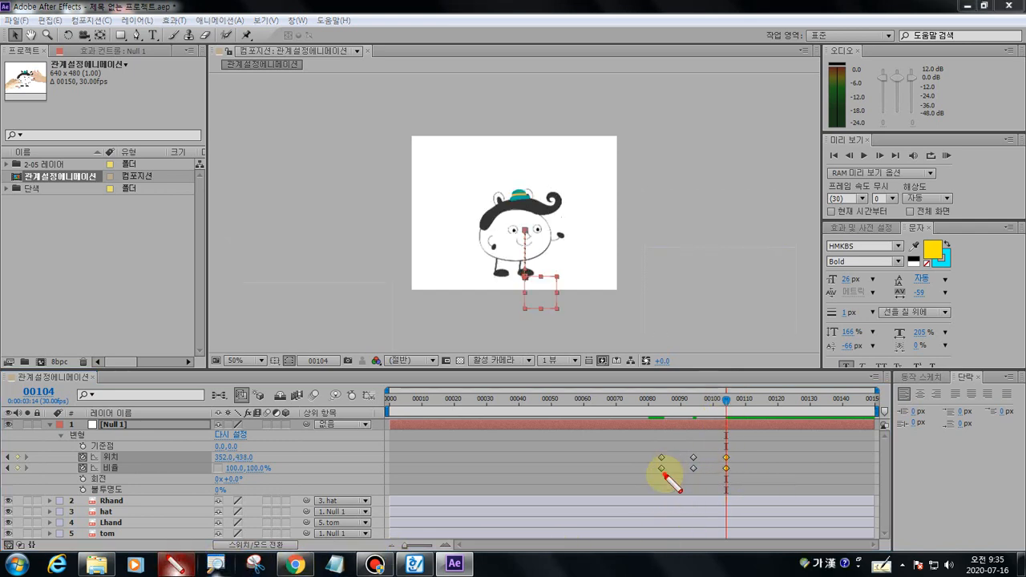
pyautogui.moveTo(663, 474)
pyautogui.mouseDown()
pyautogui.moveTo(651, 453)
pyautogui.moveTo(665, 492)
pyautogui.moveTo(729, 486)
pyautogui.moveTo(718, 448)
pyautogui.moveTo(727, 483)
pyautogui.mouseUp()
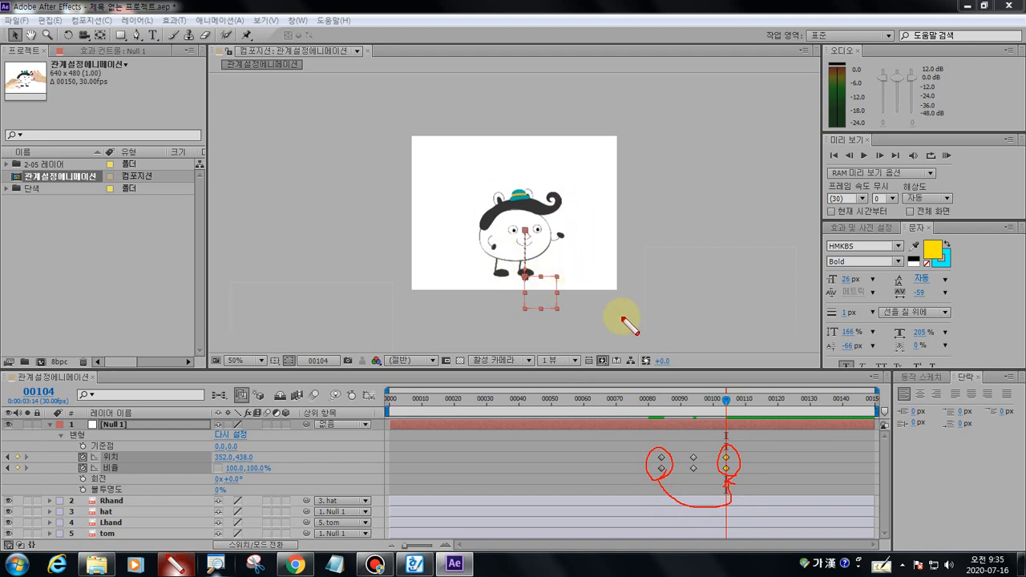
pyautogui.press('Escape')
# Preview the jump from frame 84 and move the current time to frame 109
pyautogui.moveTo(724, 400)
pyautogui.mouseDown()
pyautogui.moveTo(659, 408)
pyautogui.moveTo(739, 411)
pyautogui.moveTo(654, 408)
pyautogui.moveTo(725, 411)
pyautogui.moveTo(663, 411)
pyautogui.mouseUp()
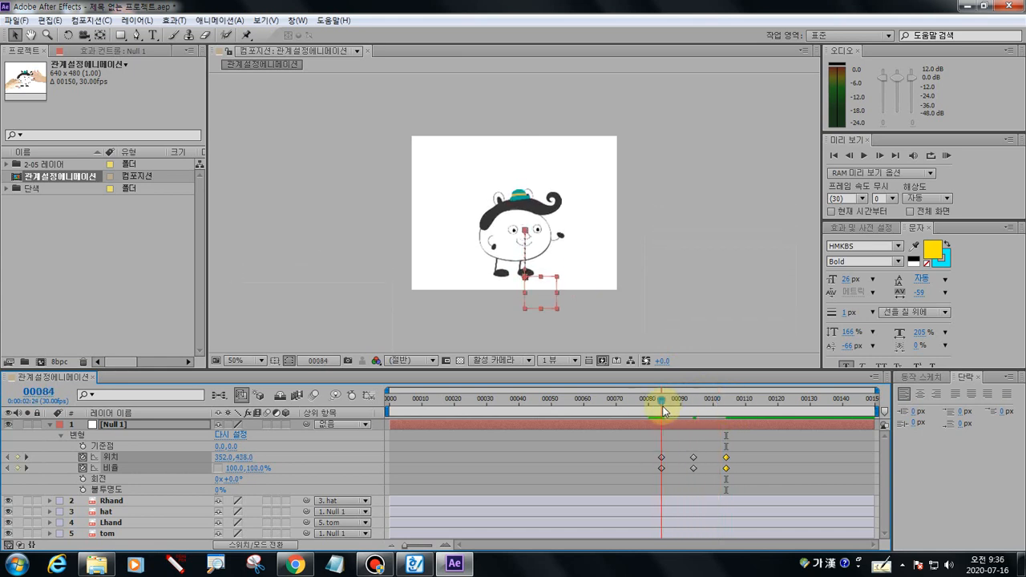
pyautogui.press('space')
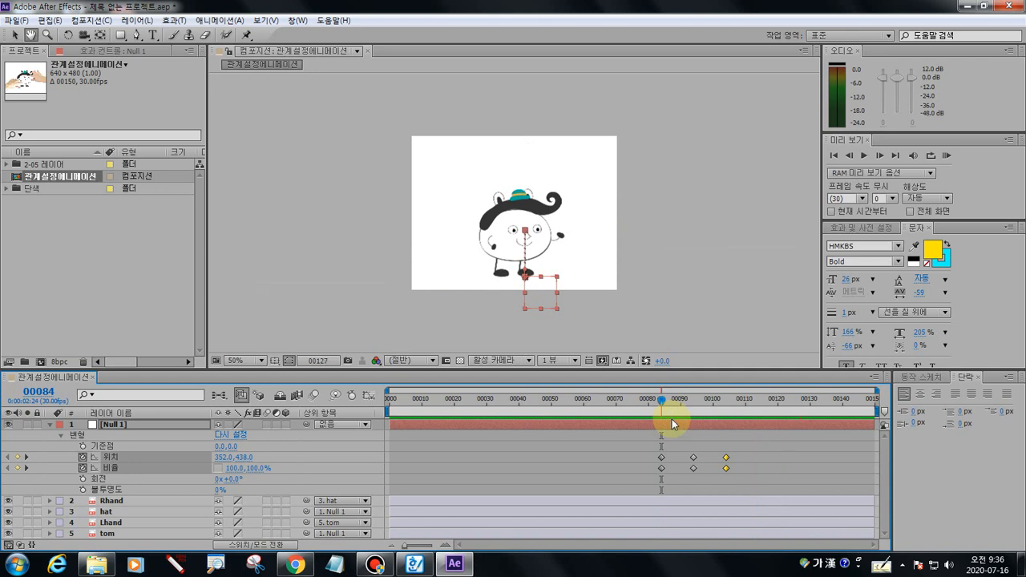
pyautogui.click(733, 406)
pyautogui.moveTo(733, 404); pyautogui.dragTo(742, 423)
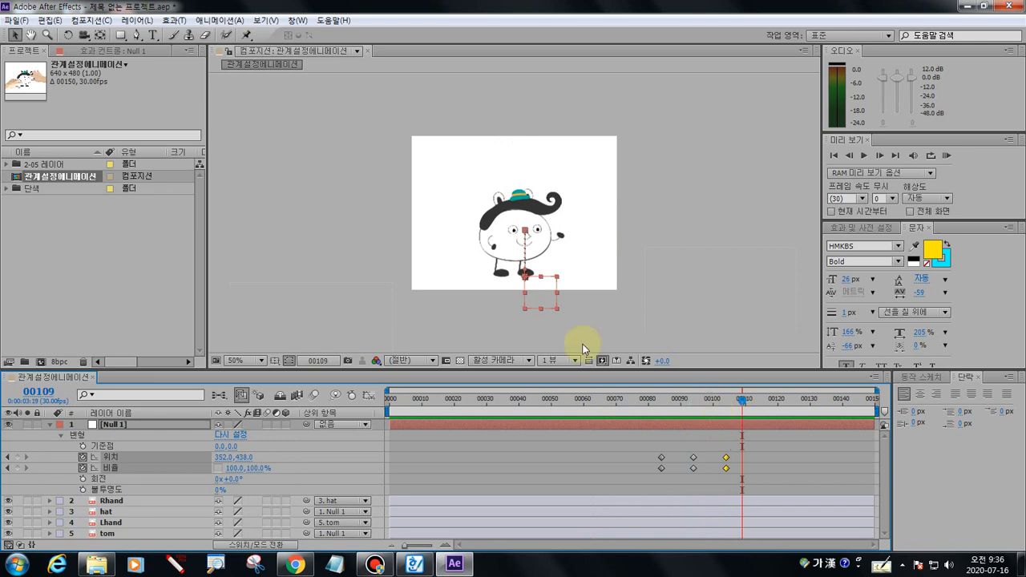
pyautogui.click(184, 565)
pyautogui.moveTo(540, 282)
pyautogui.mouseDown()
pyautogui.moveTo(472, 223)
pyautogui.moveTo(548, 215)
pyautogui.moveTo(509, 294)
pyautogui.mouseUp()
pyautogui.moveTo(426, 168)
pyautogui.mouseDown()
pyautogui.moveTo(427, 154)
pyautogui.moveTo(590, 157)
pyautogui.moveTo(592, 168)
pyautogui.mouseUp()
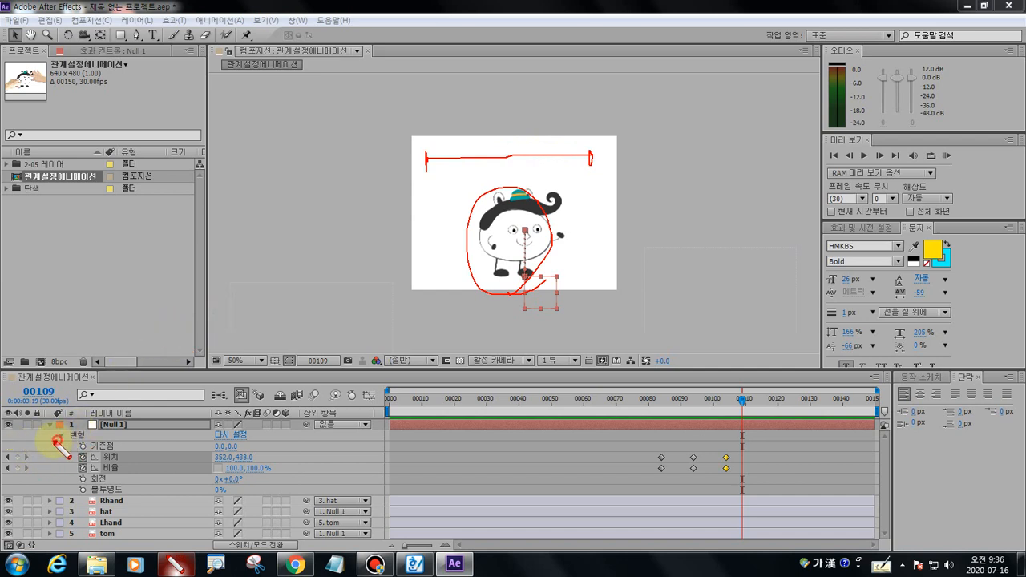
pyautogui.moveTo(53, 438)
pyautogui.mouseDown()
pyautogui.moveTo(59, 422)
pyautogui.moveTo(55, 440)
pyautogui.mouseUp()
pyautogui.press('Escape')
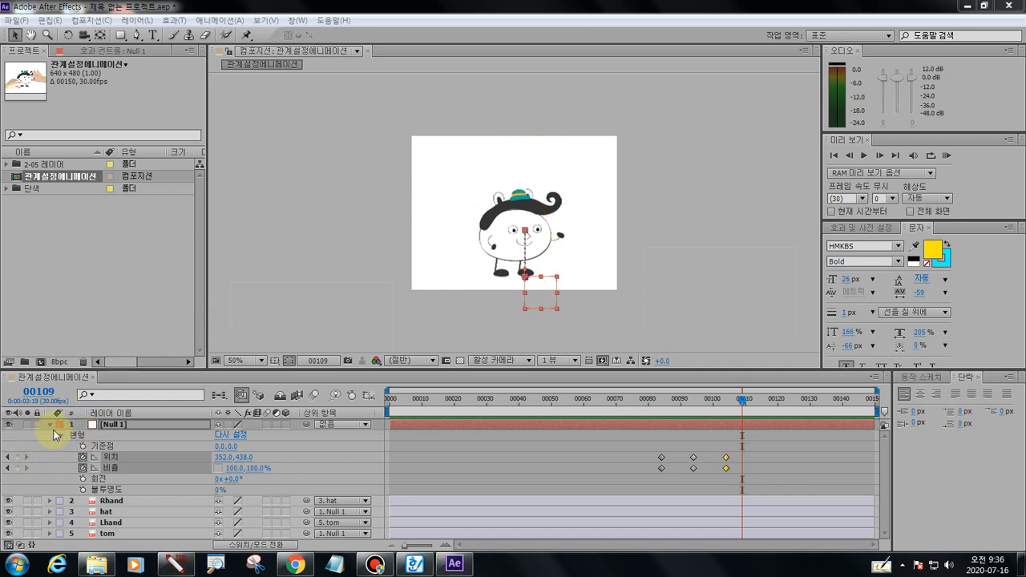
# Collapse the Null 1 layer's properties and move the current time to frame 110
pyautogui.click(50, 424)
pyautogui.click(105, 511)
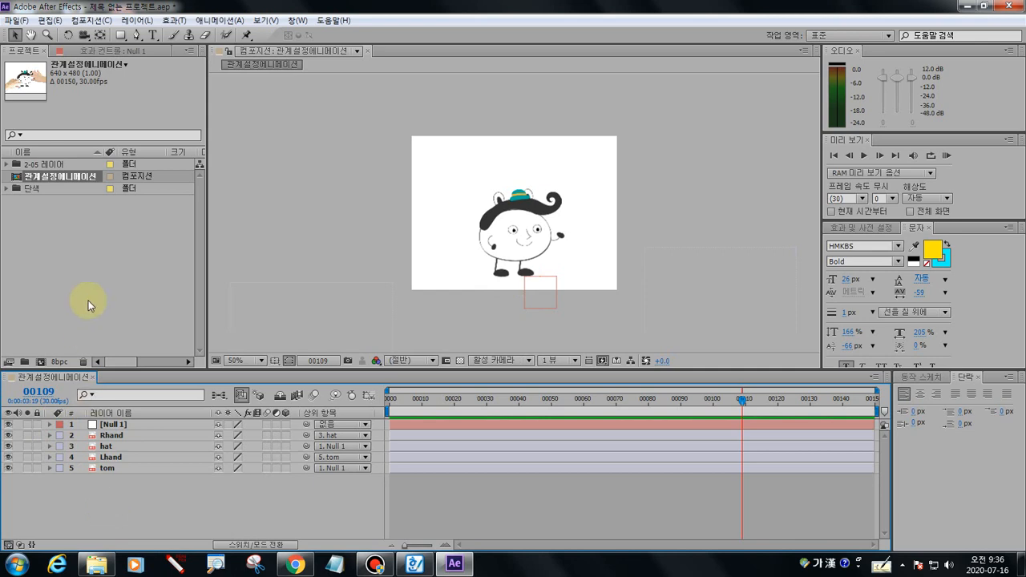
pyautogui.moveTo(734, 405)
pyautogui.mouseDown()
pyautogui.moveTo(722, 401)
pyautogui.moveTo(747, 413)
pyautogui.mouseUp()
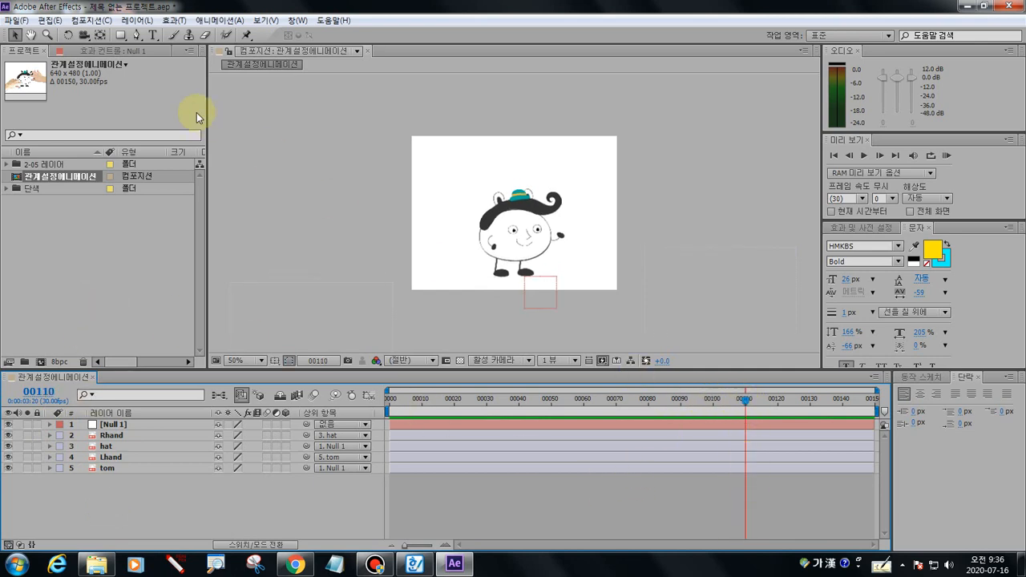
# Add the text "Tom's picnic style" above the character at frame 110 and give it a very dark olive fill colour
pyautogui.click(154, 36)
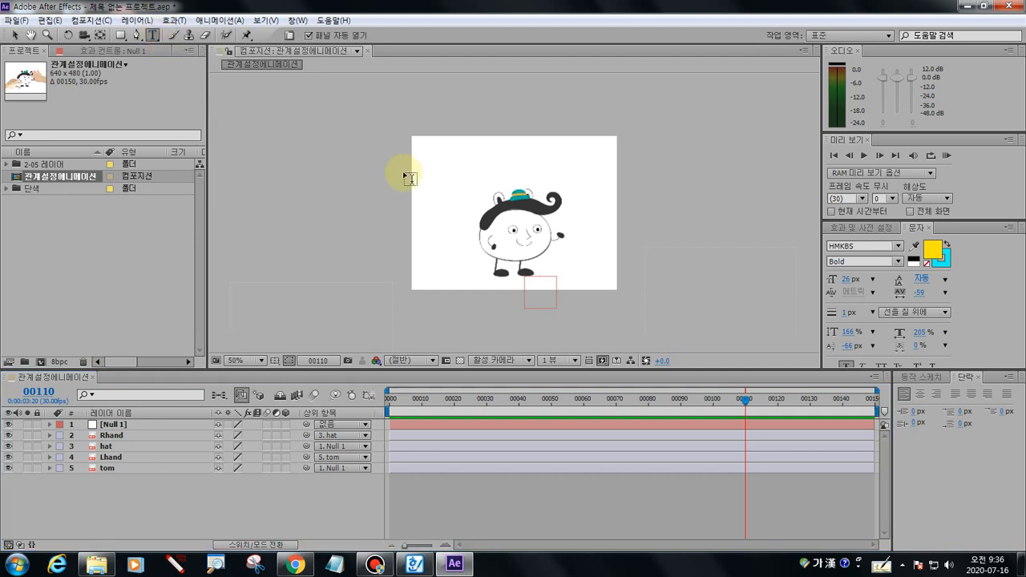
pyautogui.click(426, 160)
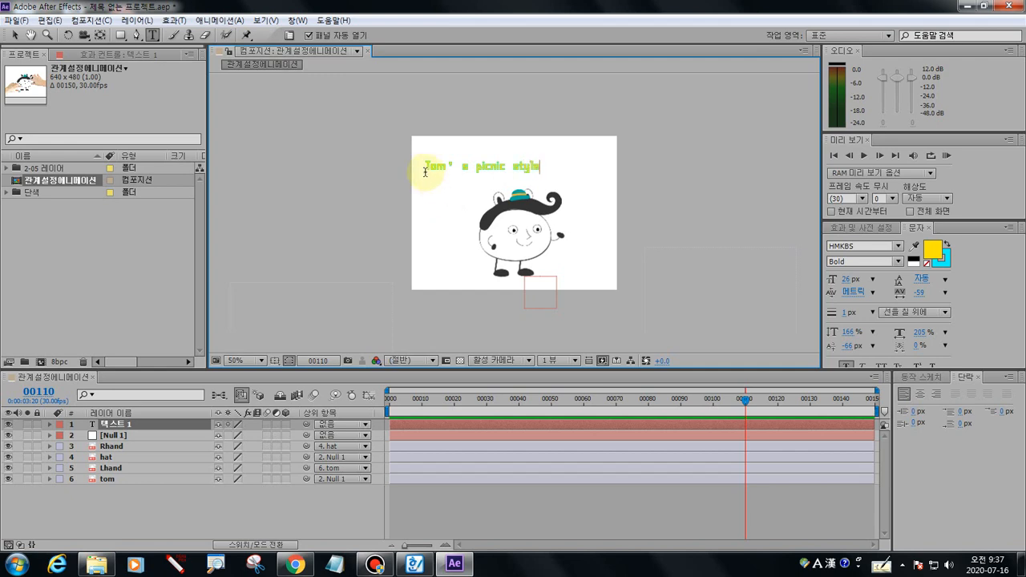
pyautogui.moveTo(422, 165); pyautogui.dragTo(579, 169)
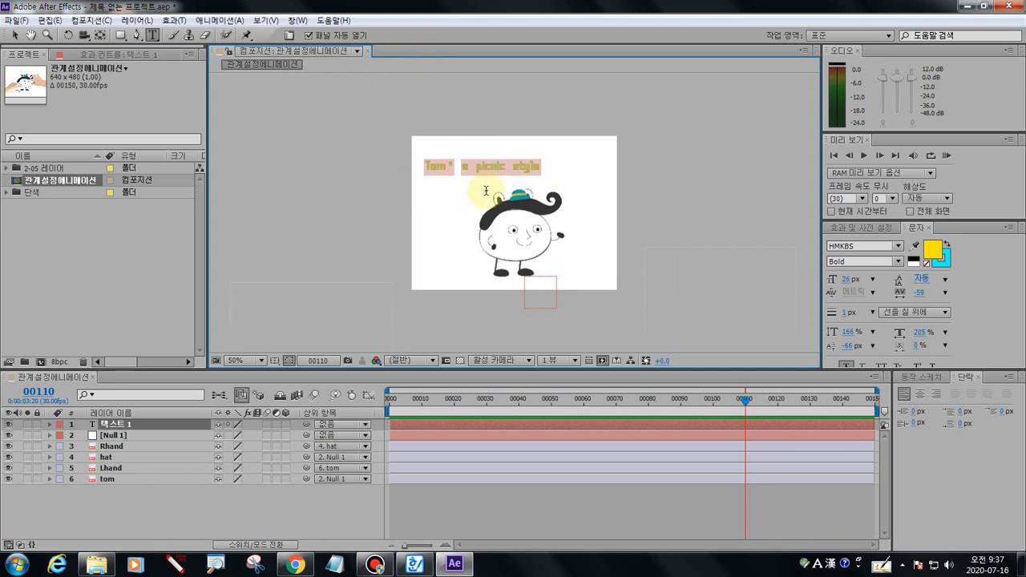
pyautogui.click(932, 249)
pyautogui.click(287, 312)
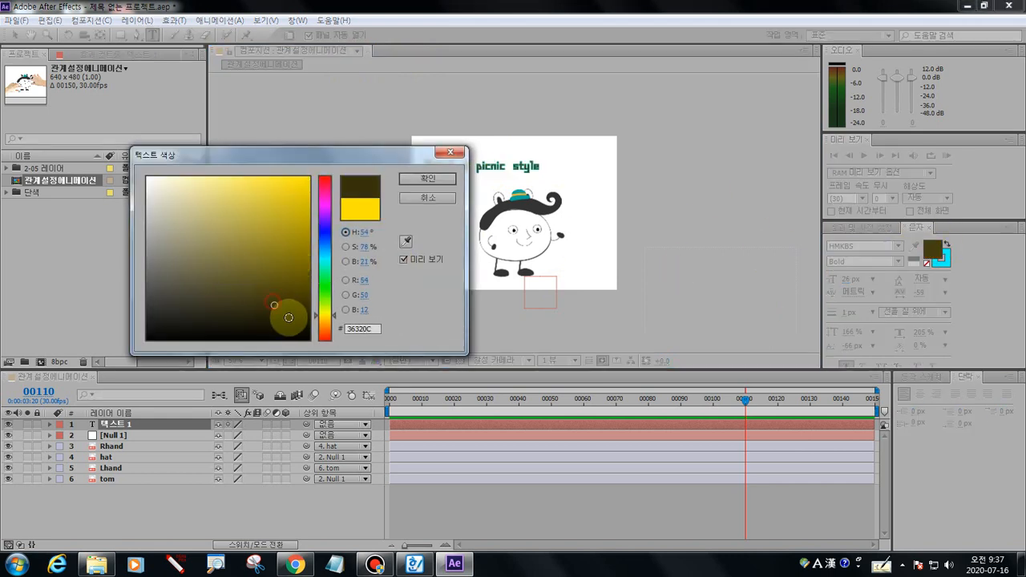
pyautogui.click(414, 178)
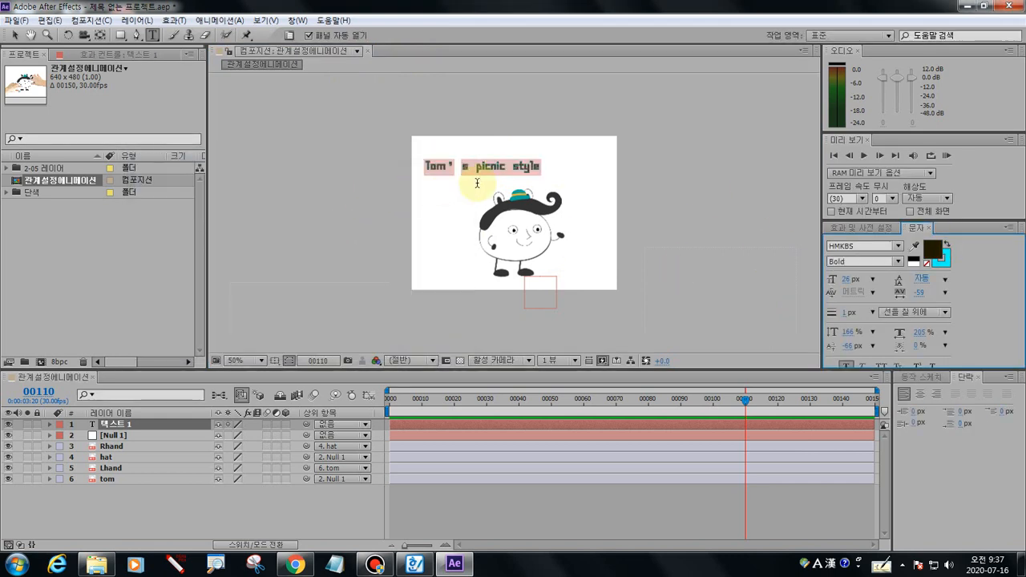
# Retype the "s" after the apostrophe in the title text
pyautogui.click(463, 170)
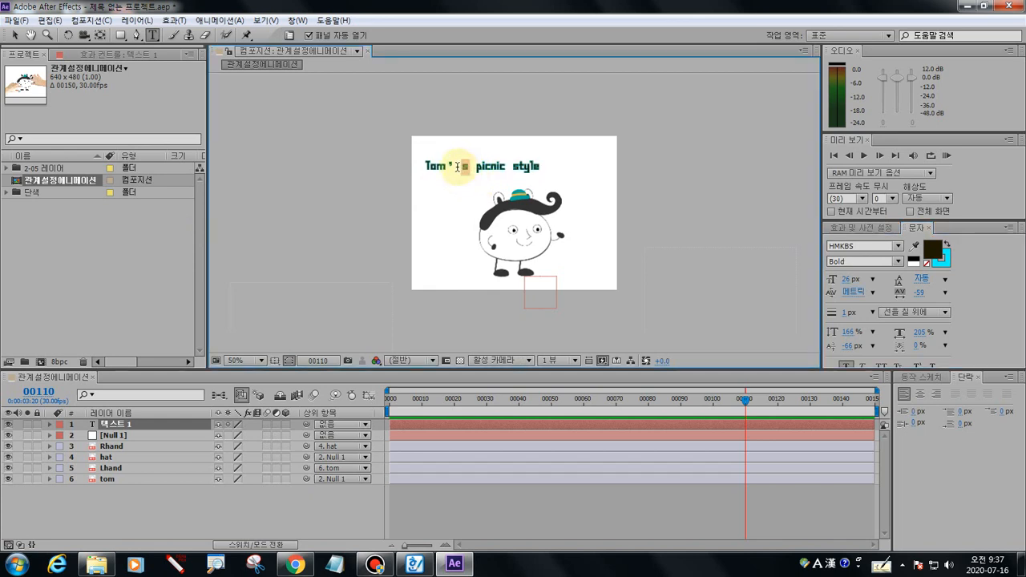
pyautogui.press('BackSpace')
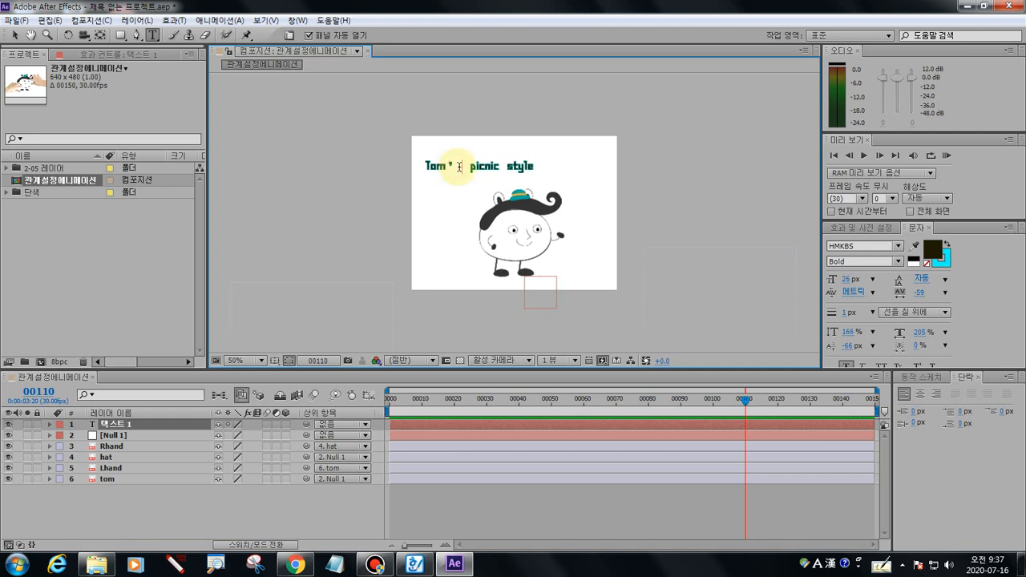
pyautogui.write('s')
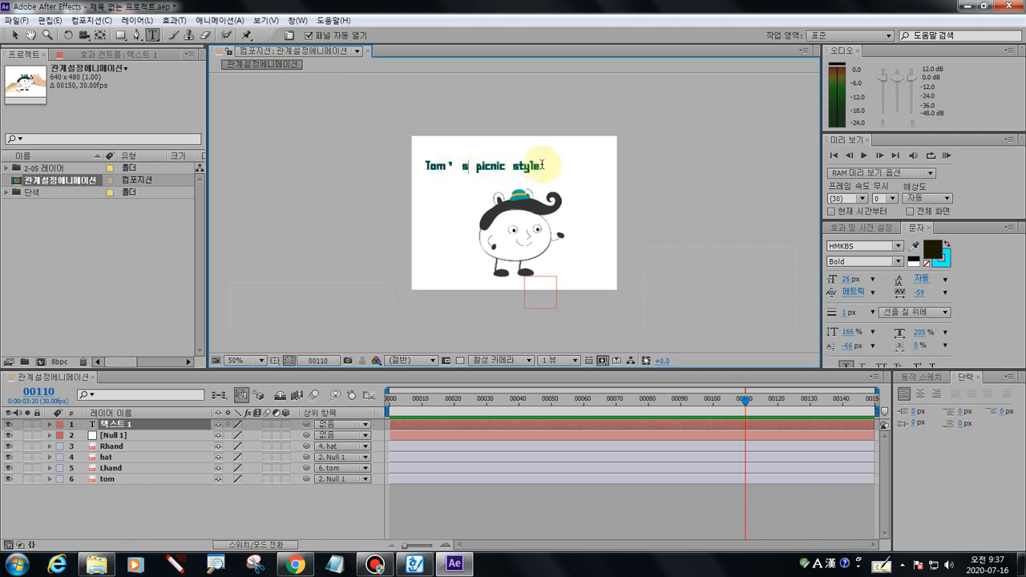
# Set the whole title's font size to 37 px and its tracking to -72
pyautogui.moveTo(545, 166); pyautogui.dragTo(412, 165)
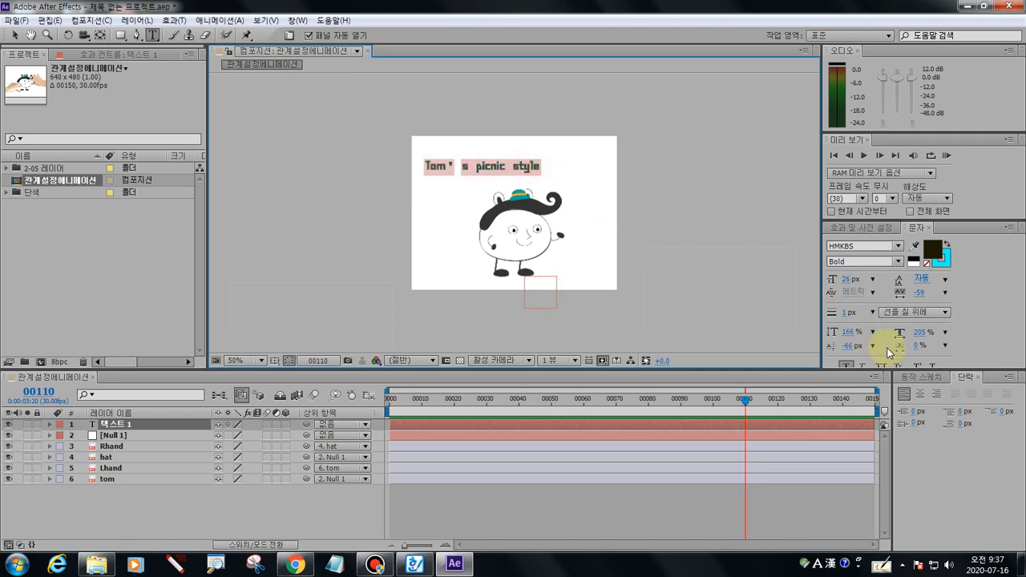
pyautogui.moveTo(848, 280); pyautogui.dragTo(859, 287)
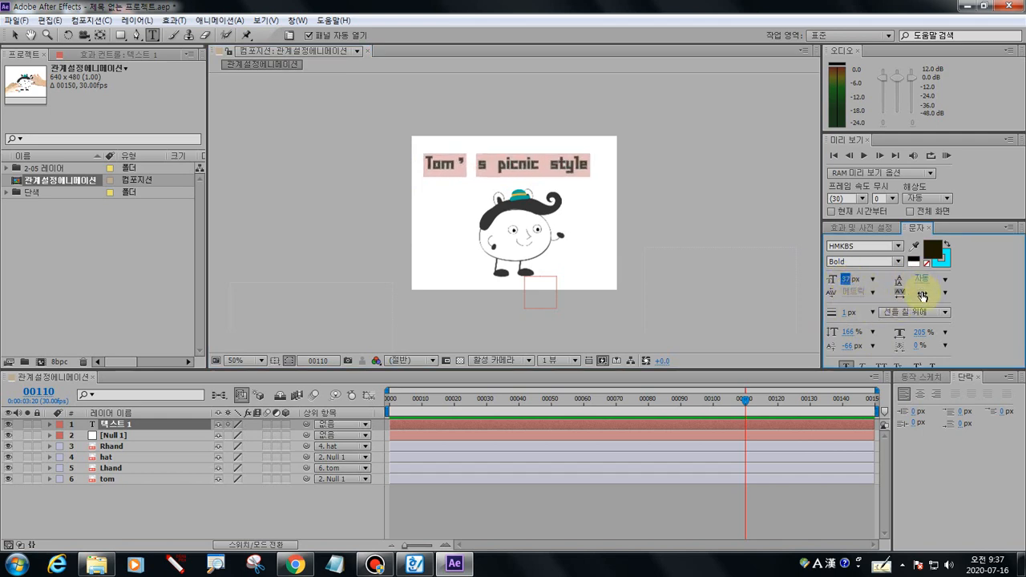
pyautogui.moveTo(922, 296); pyautogui.dragTo(911, 294)
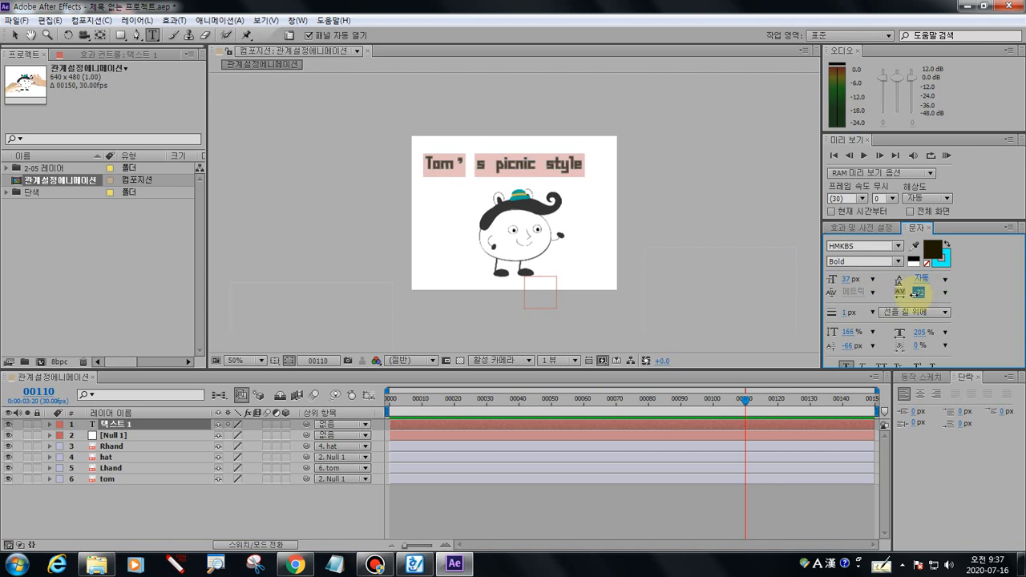
# Try the fonts HYgtrE, HYtbrB and TSTNamr on the title text
pyautogui.click(897, 246)
pyautogui.click(857, 340)
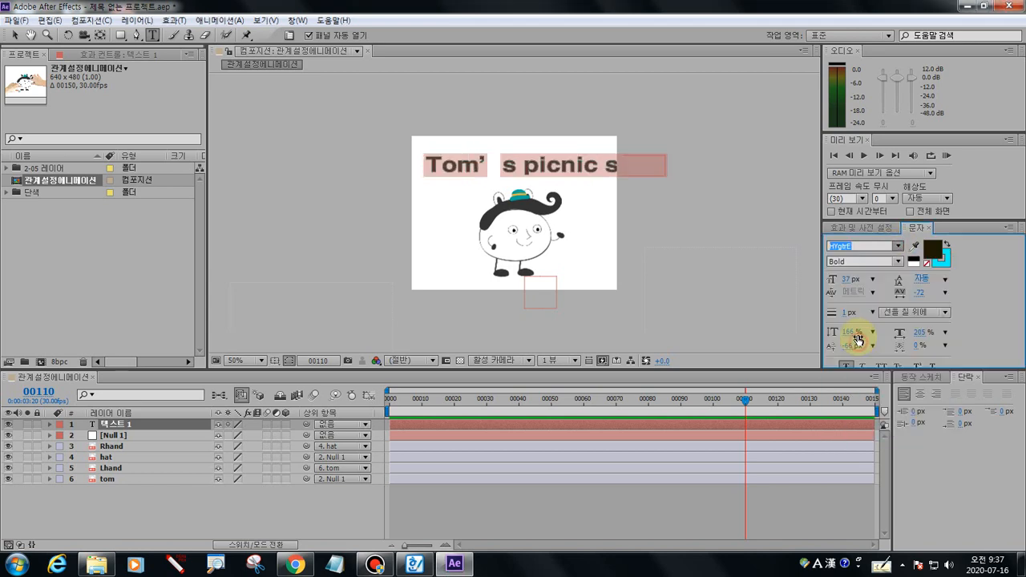
pyautogui.click(898, 246)
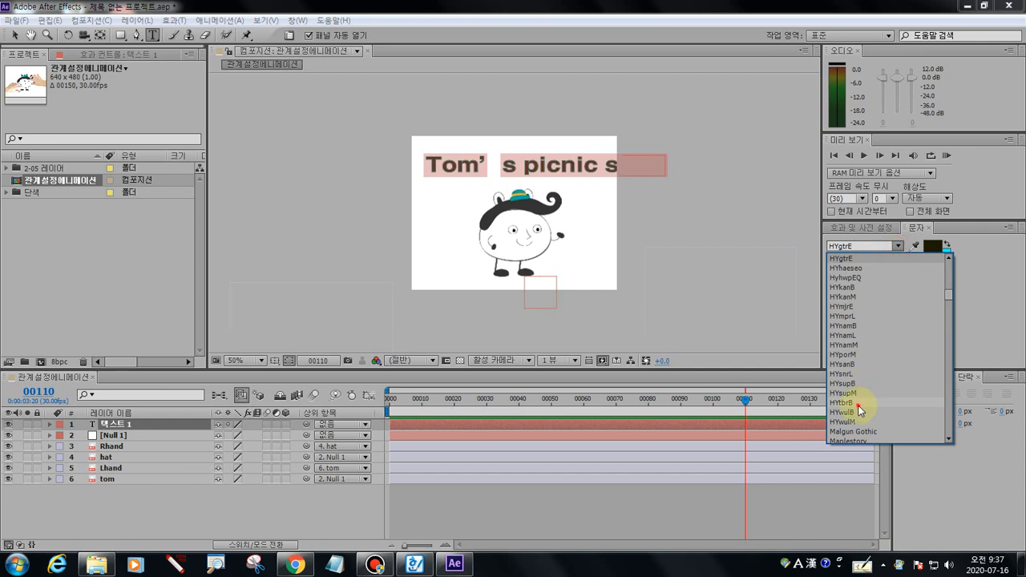
pyautogui.click(858, 404)
pyautogui.click(897, 246)
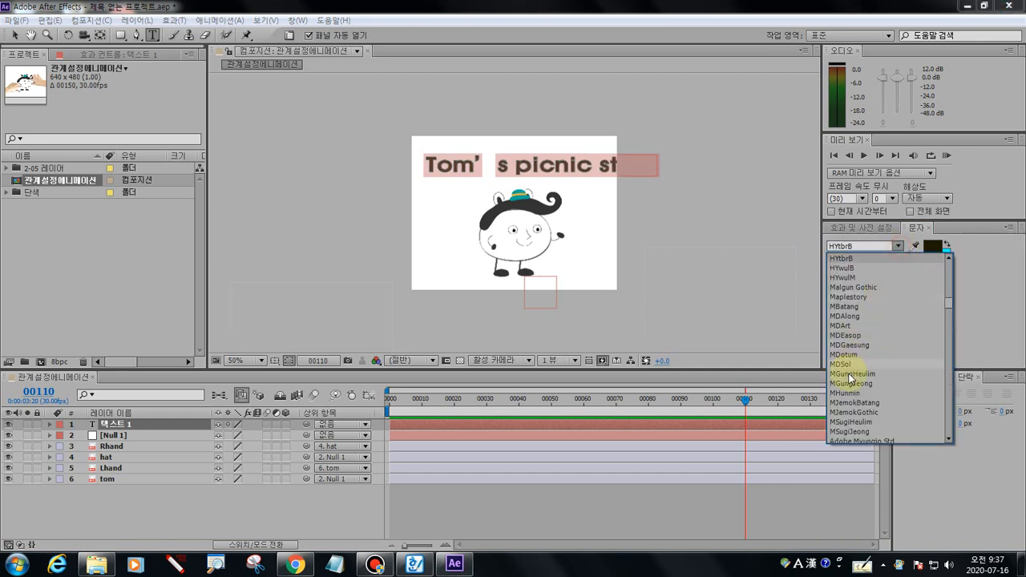
pyautogui.scroll(-3, 850, 377)
pyautogui.click(848, 393)
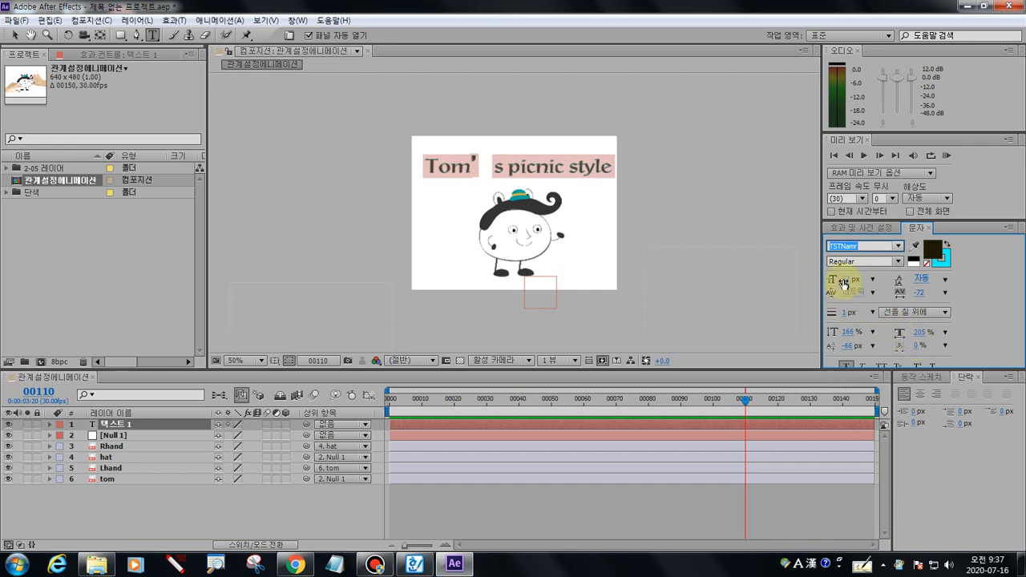
# Set the title's font size to 33 px and its tracking to -86
pyautogui.moveTo(845, 279)
pyautogui.mouseDown()
pyautogui.moveTo(834, 279)
pyautogui.moveTo(842, 285)
pyautogui.mouseUp()
pyautogui.moveTo(919, 290)
pyautogui.mouseDown()
pyautogui.moveTo(898, 291)
pyautogui.moveTo(909, 292)
pyautogui.mouseUp()
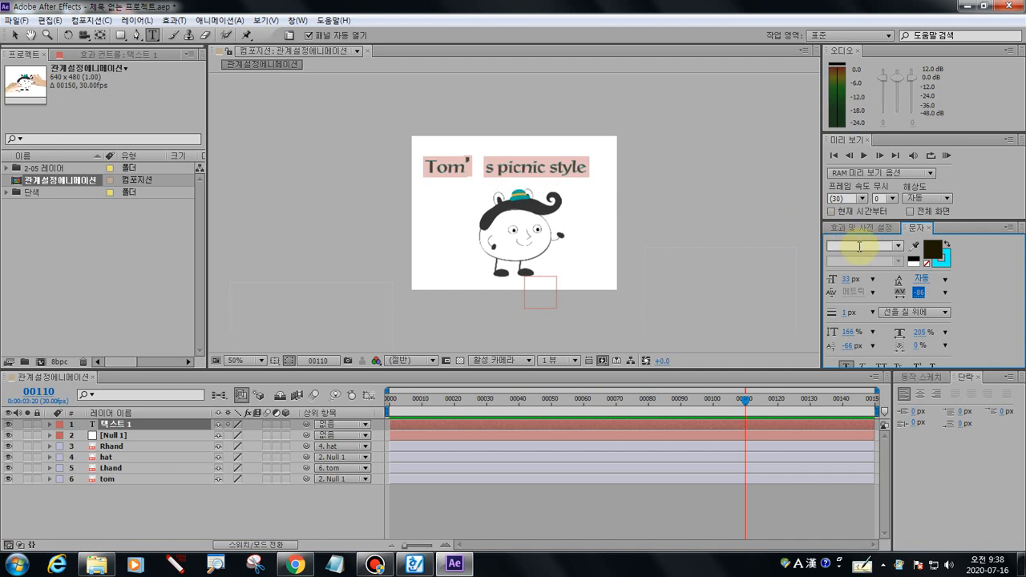
# Try the 휴먼가는샘체 font on the title text
pyautogui.click(881, 246)
pyautogui.click(896, 245)
pyautogui.scroll(-5, 908, 372)
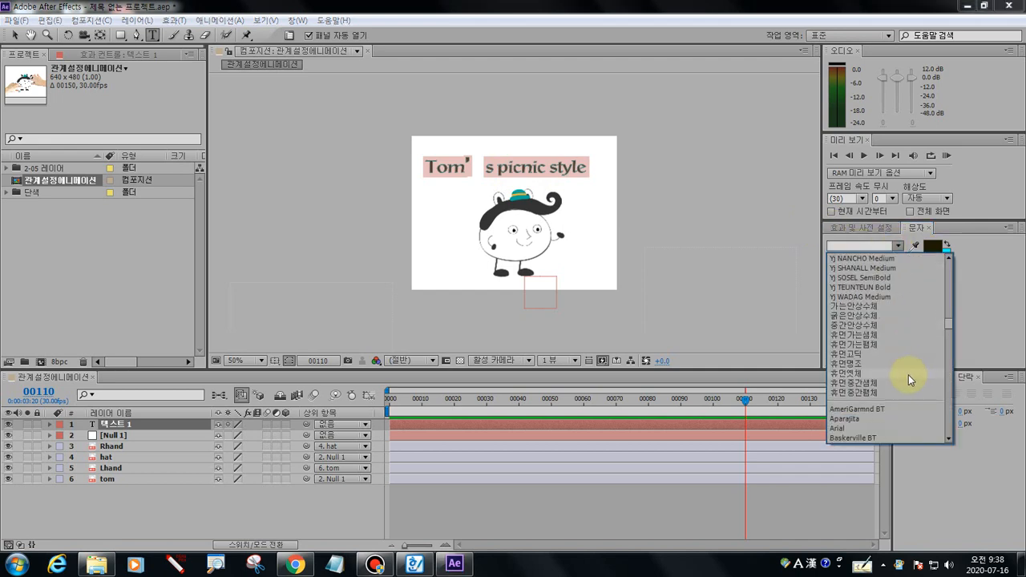
pyautogui.click(868, 306)
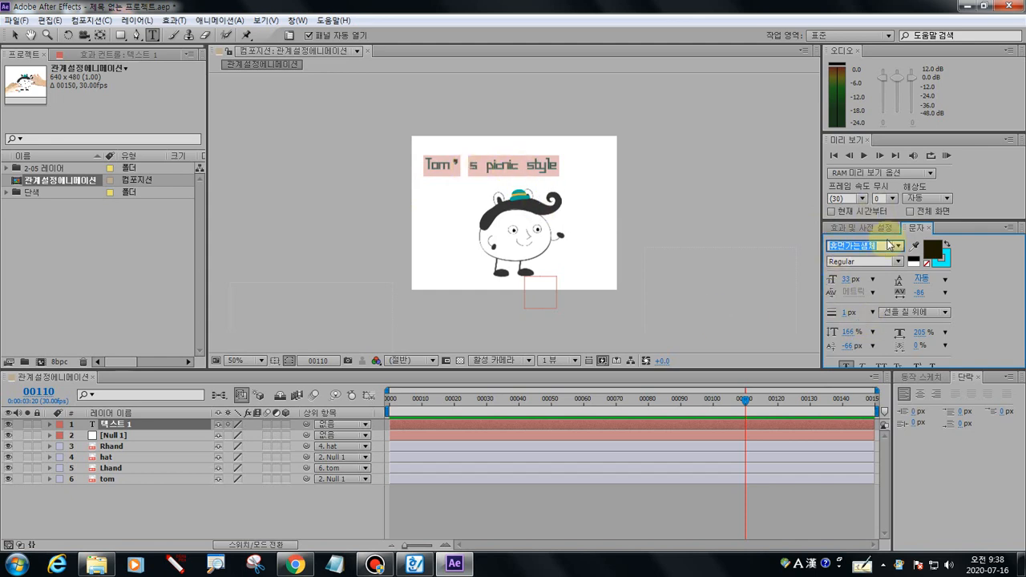
# Set the title text's font to HYwulM
pyautogui.click(897, 245)
pyautogui.scroll(8, 848, 335)
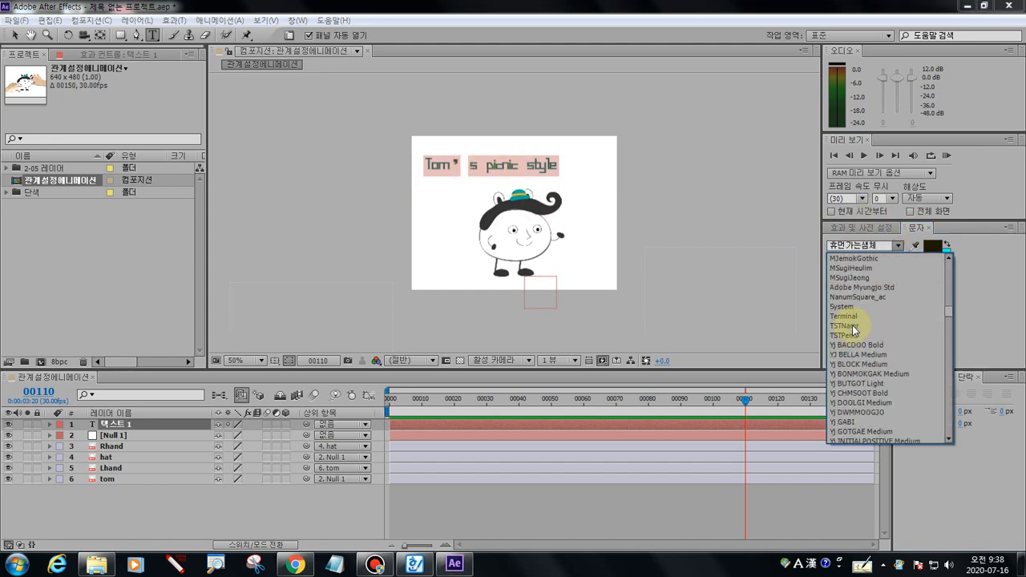
pyautogui.scroll(5, 852, 325)
pyautogui.click(849, 266)
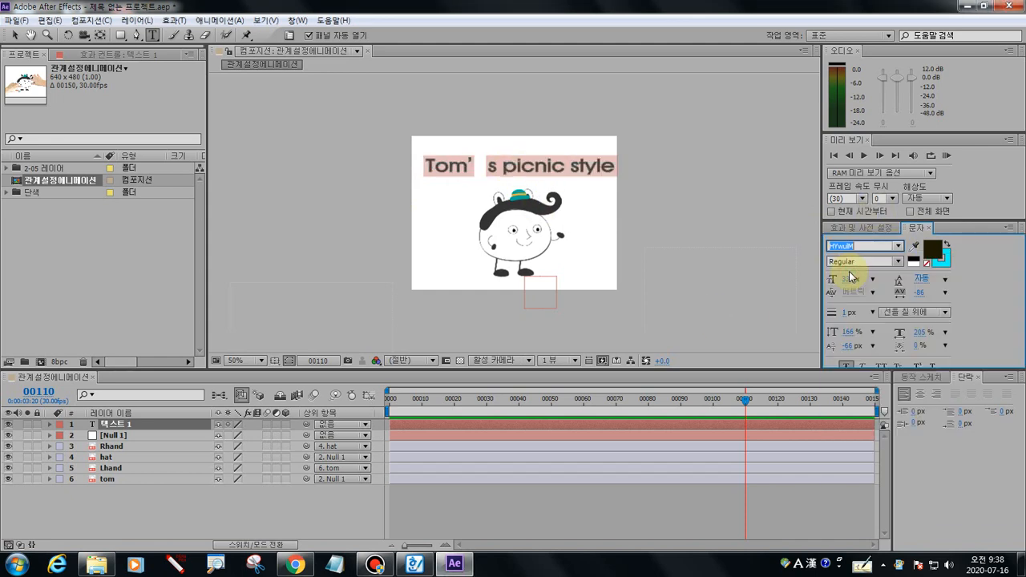
# Set the tracking of only the apostrophe and "s" in the title to -178
pyautogui.moveTo(494, 165); pyautogui.dragTo(475, 166)
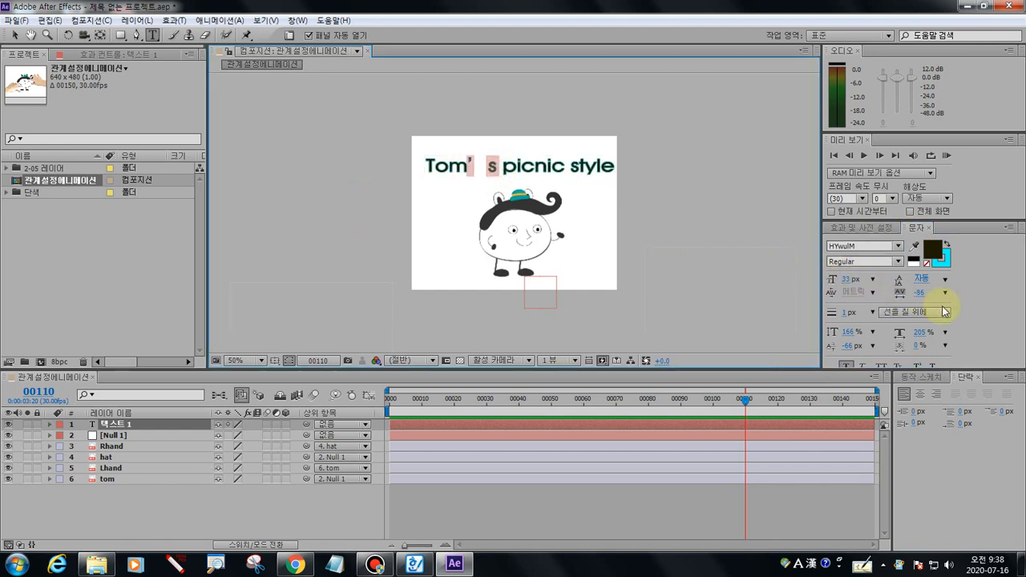
pyautogui.moveTo(921, 293); pyautogui.dragTo(891, 327)
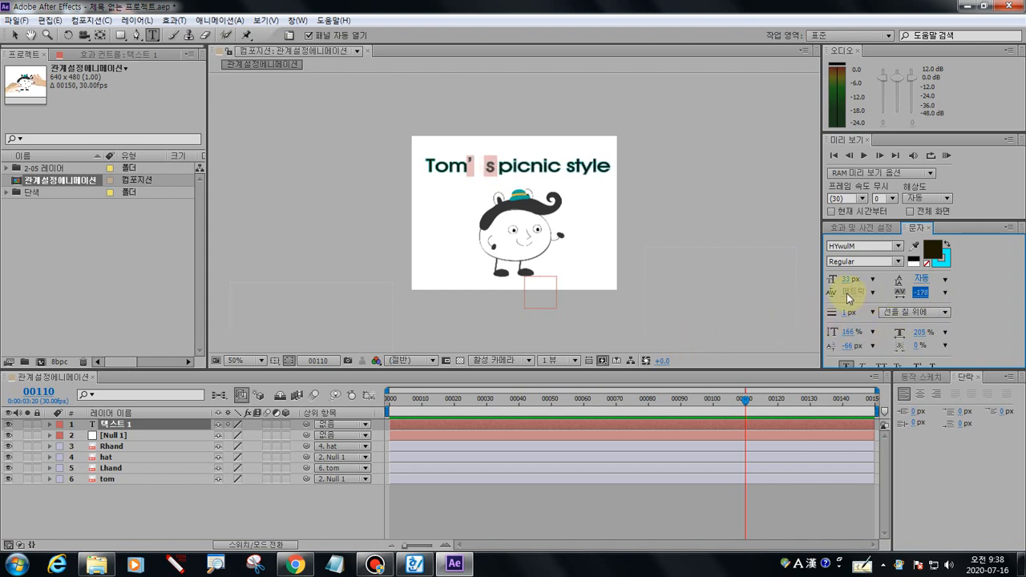
pyautogui.click(873, 293)
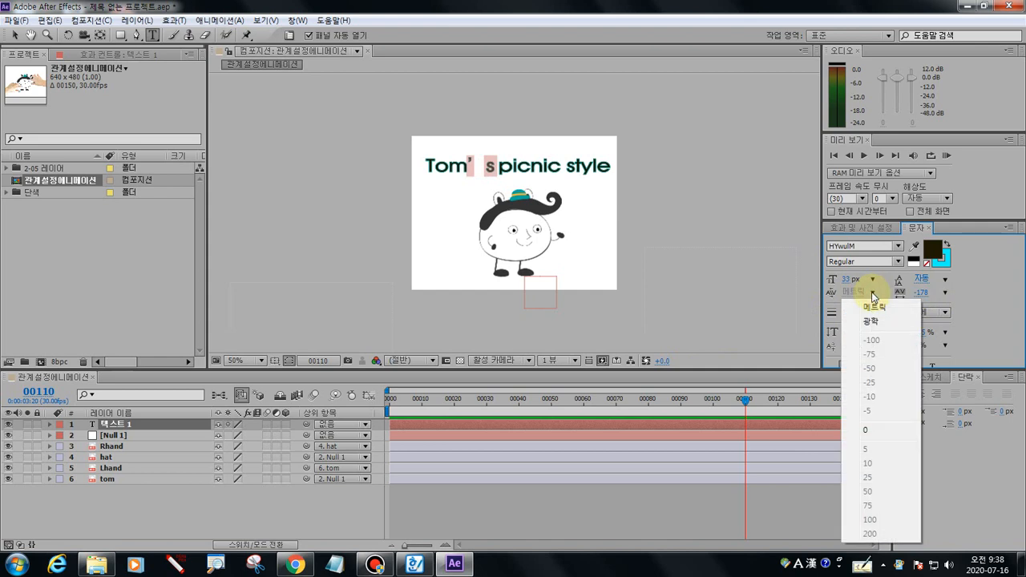
pyautogui.click(965, 280)
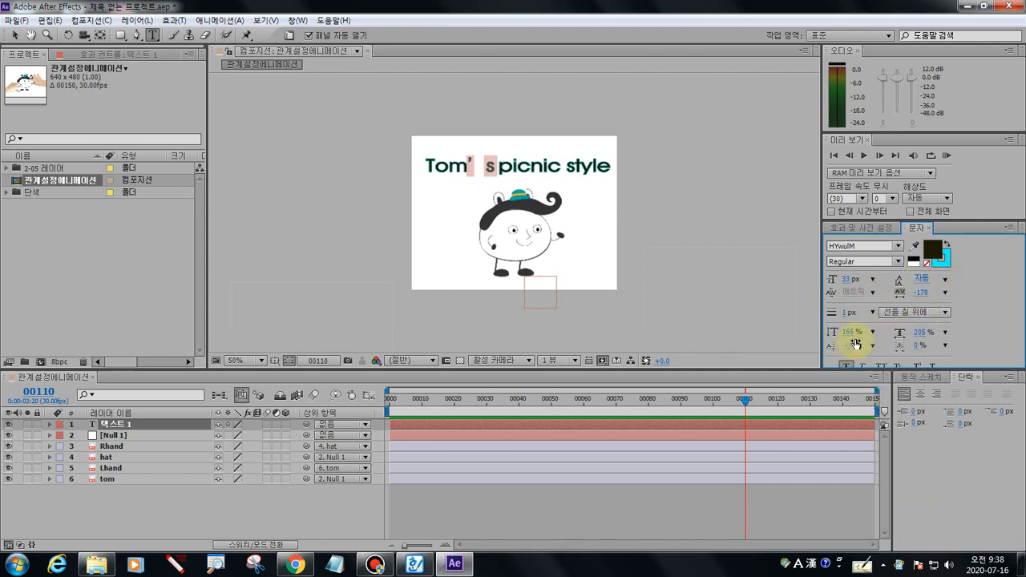
# Try horizontal scales of 50%, 100% and 125% on the title's apostrophe and "s"
pyautogui.click(944, 332)
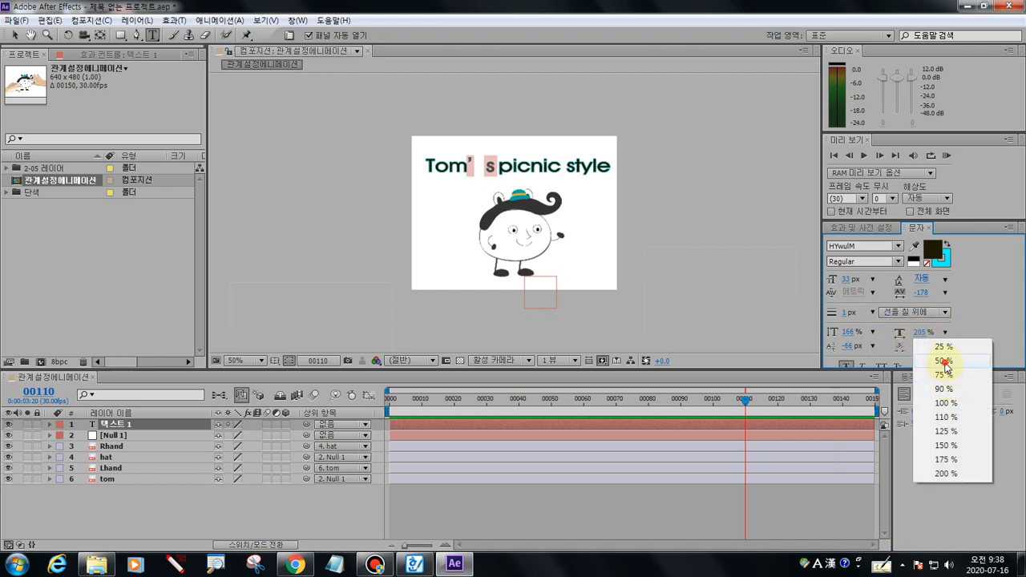
pyautogui.click(944, 361)
pyautogui.click(945, 332)
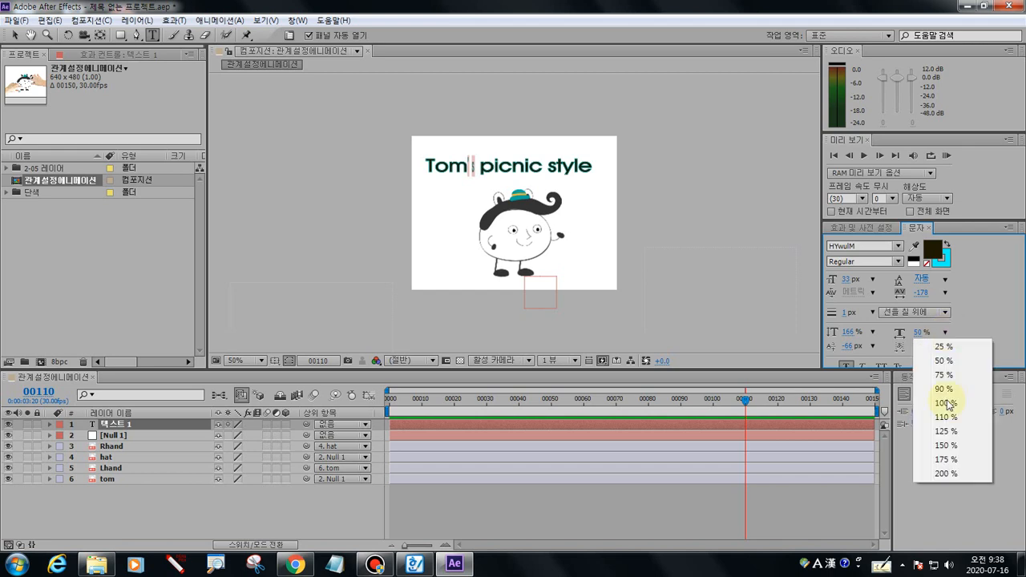
pyautogui.click(944, 403)
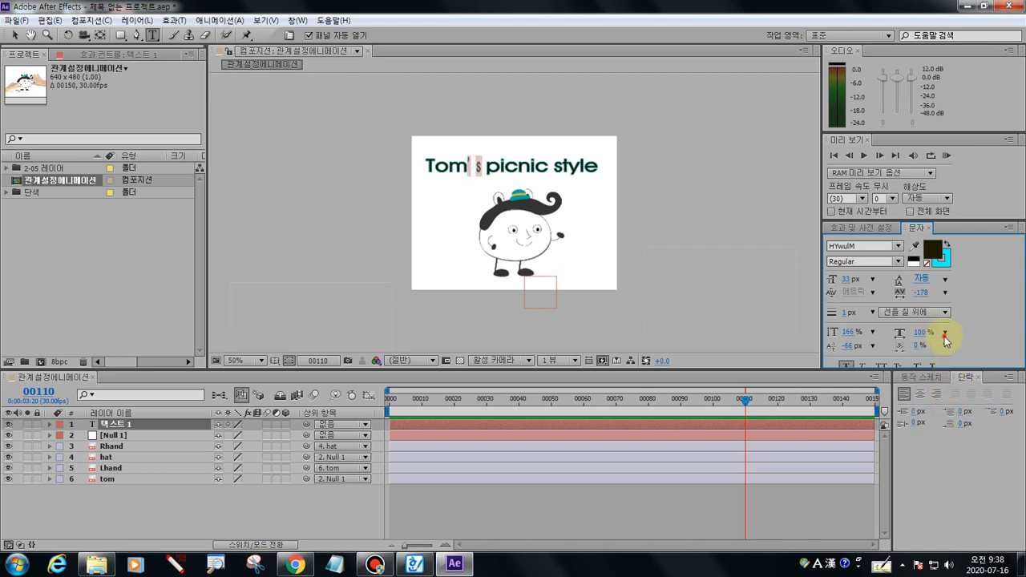
pyautogui.click(945, 332)
pyautogui.click(945, 431)
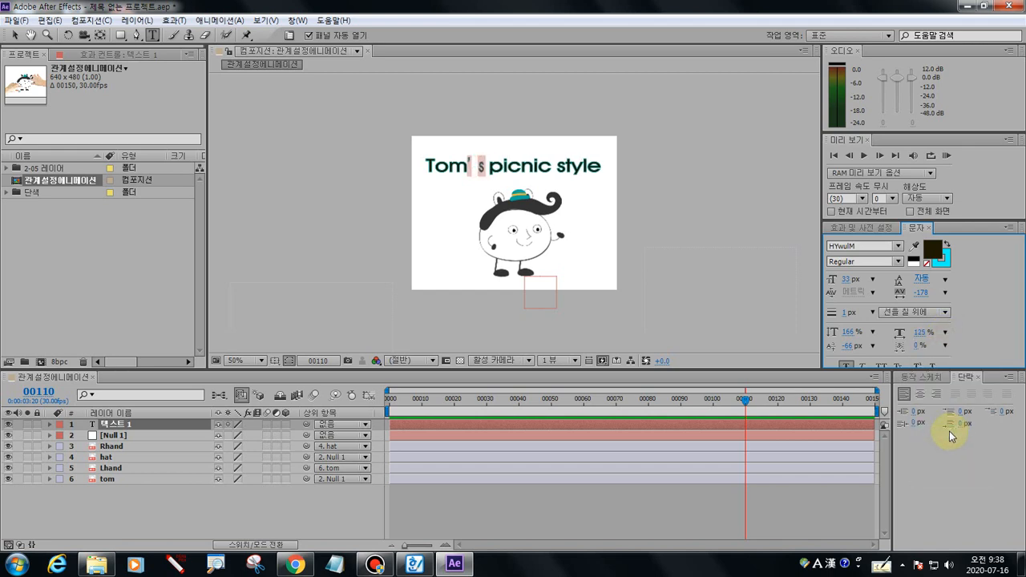
# Undo the horizontal scale changes made to the title's apostrophe and "s"
pyautogui.click(536, 165)
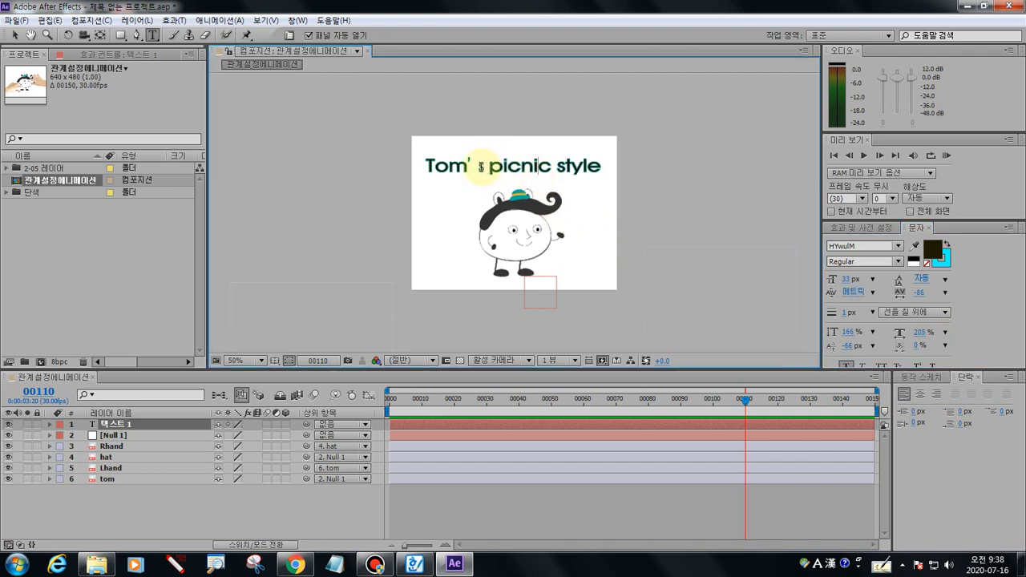
pyautogui.hotkey('ctrl', 'z')
pyautogui.hotkey('ctrl', 'z')
pyautogui.hotkey('ctrl', 'z')
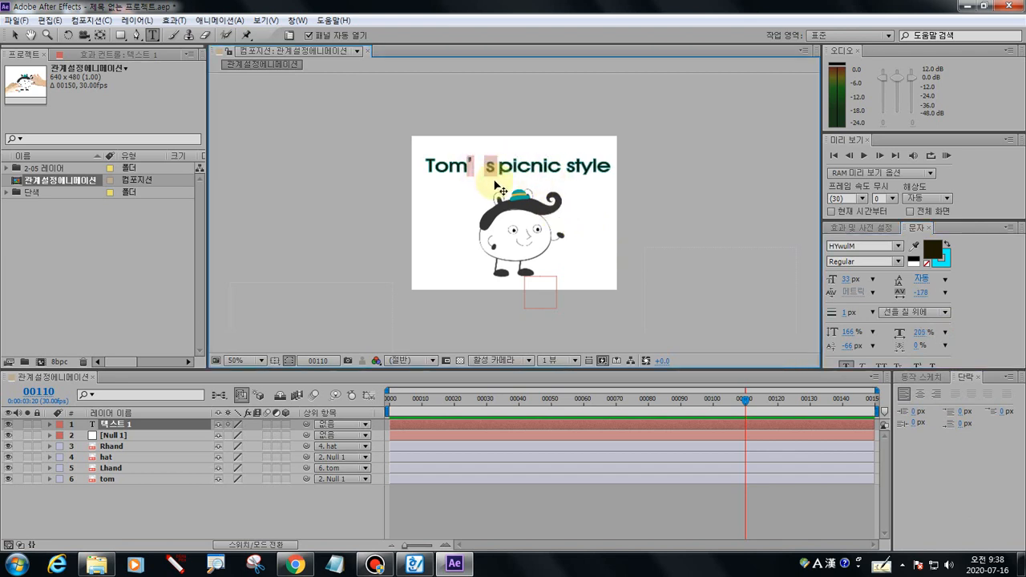
# Finish editing the title text and move it slightly to the left within the frame
pyautogui.click(13, 34)
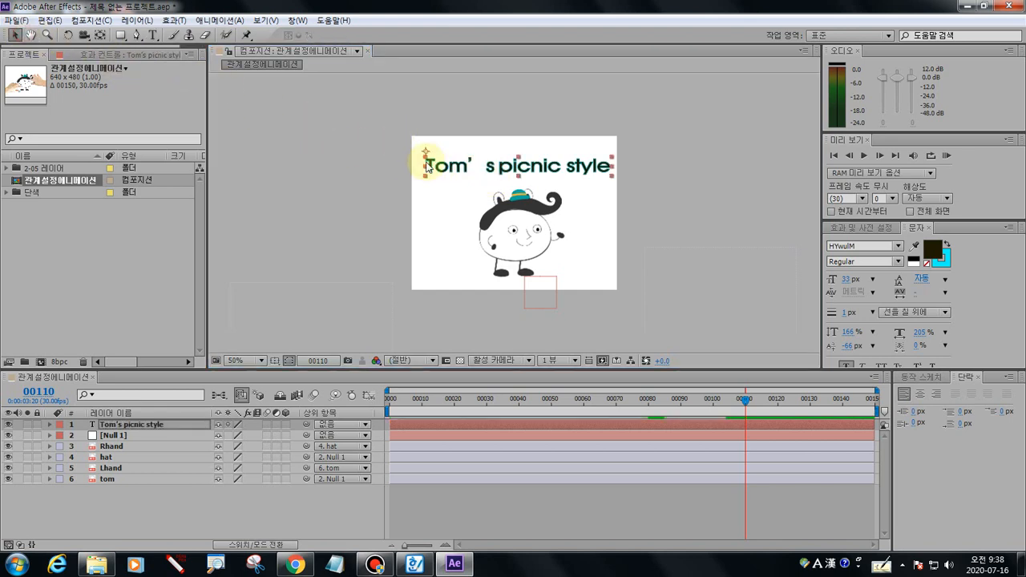
pyautogui.moveTo(442, 170); pyautogui.dragTo(437, 170)
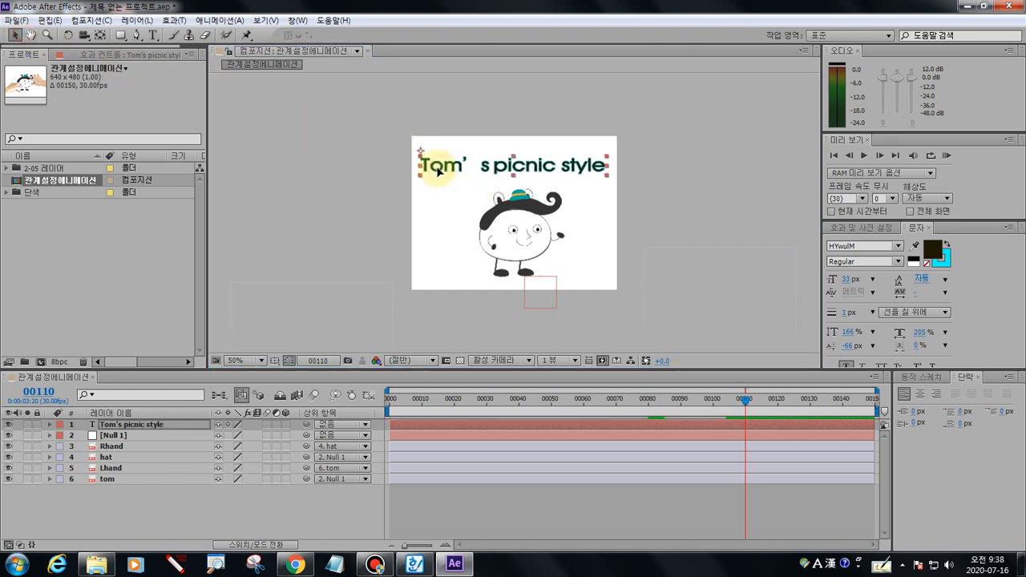
pyautogui.click(390, 229)
pyautogui.click(453, 170)
pyautogui.click(361, 186)
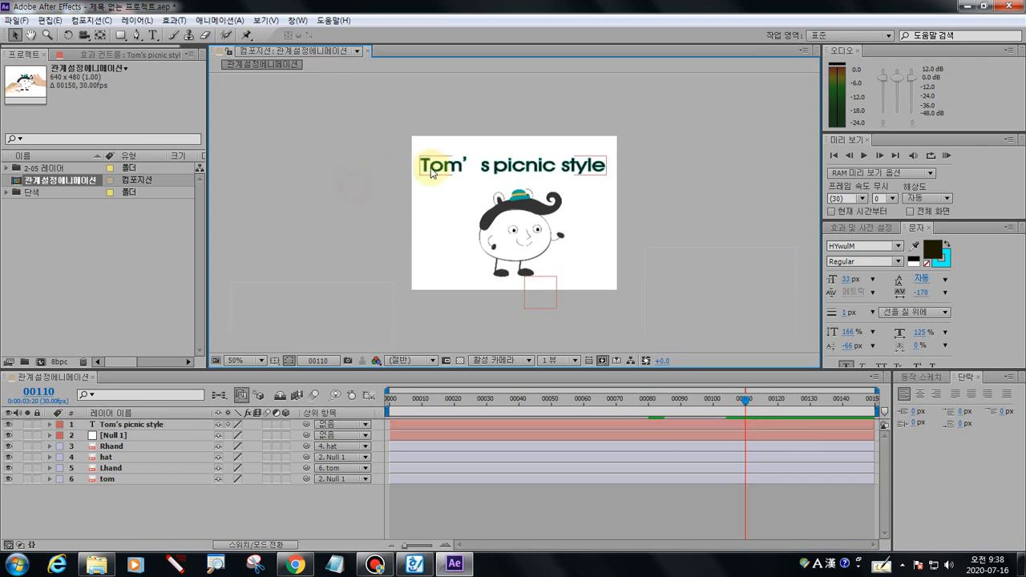
pyautogui.click(434, 171)
pyautogui.click(352, 188)
# Select the title text in the composition and bring up the Effects & Presets list
pyautogui.click(447, 164)
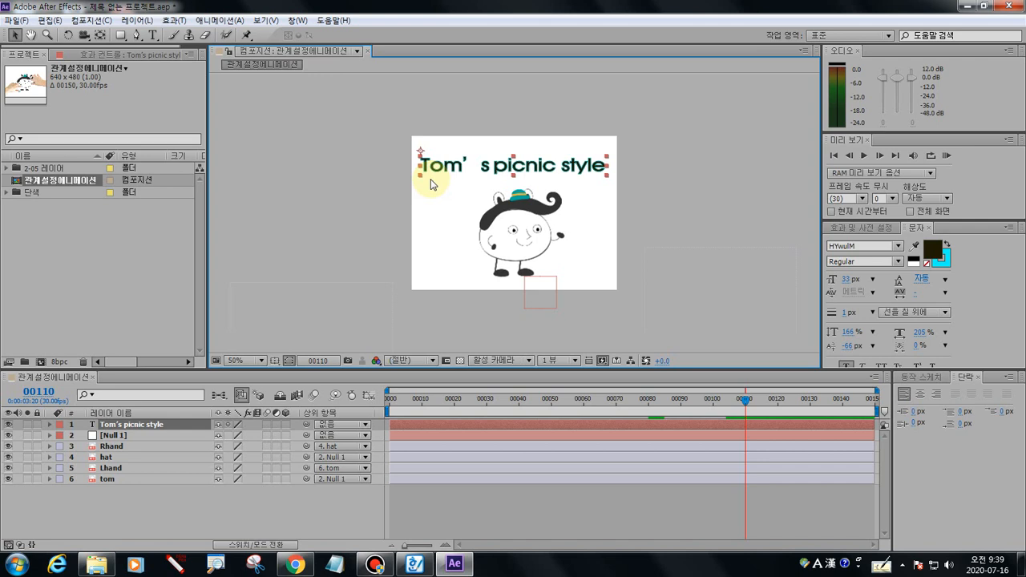
pyautogui.click(296, 20)
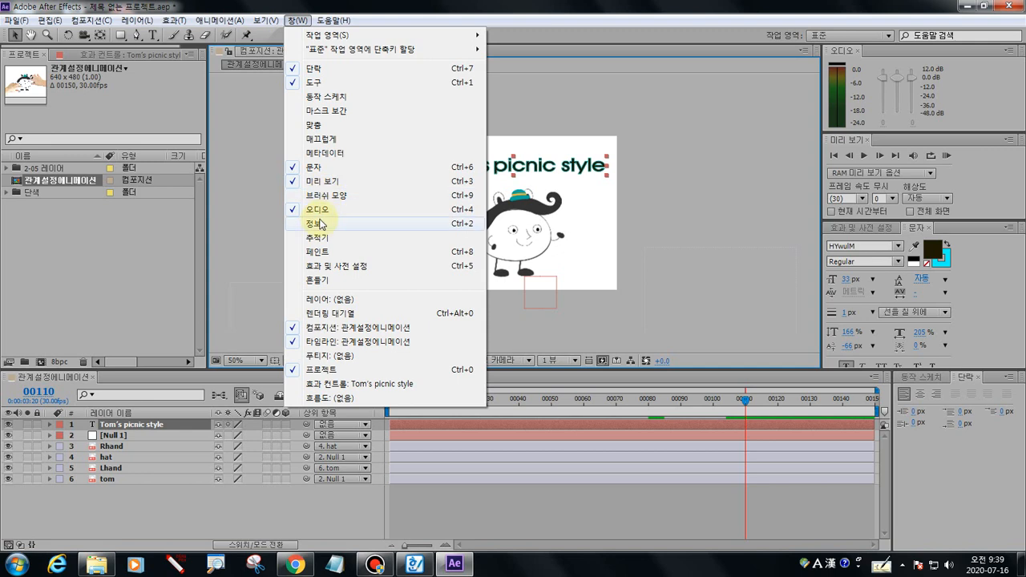
pyautogui.click(340, 269)
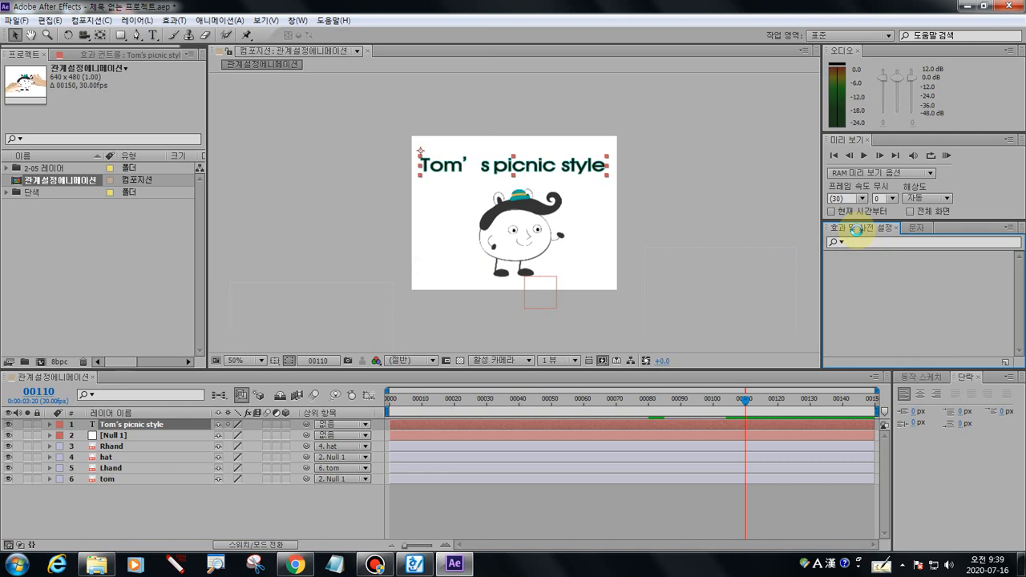
pyautogui.click(856, 230)
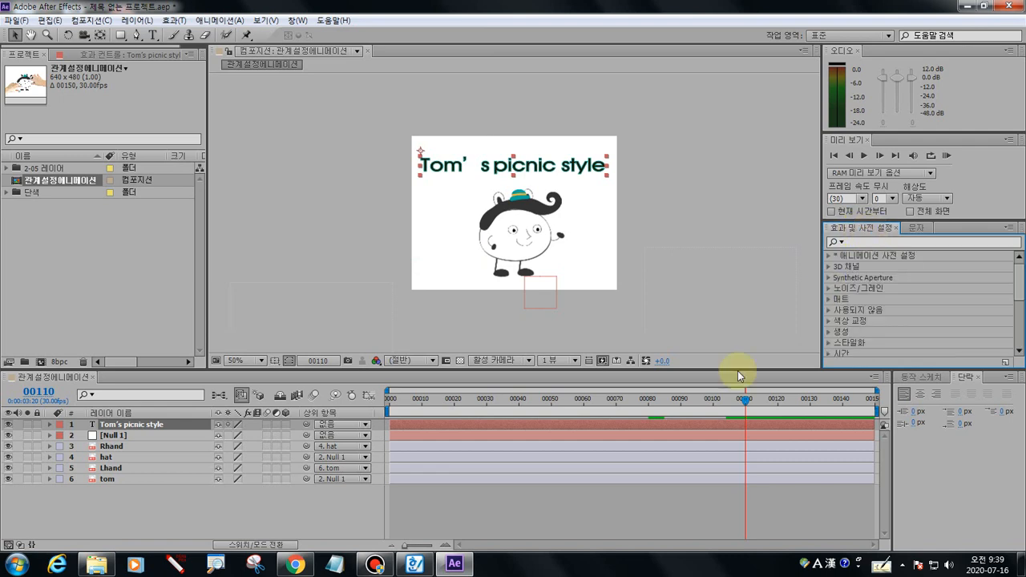
pyautogui.click(175, 564)
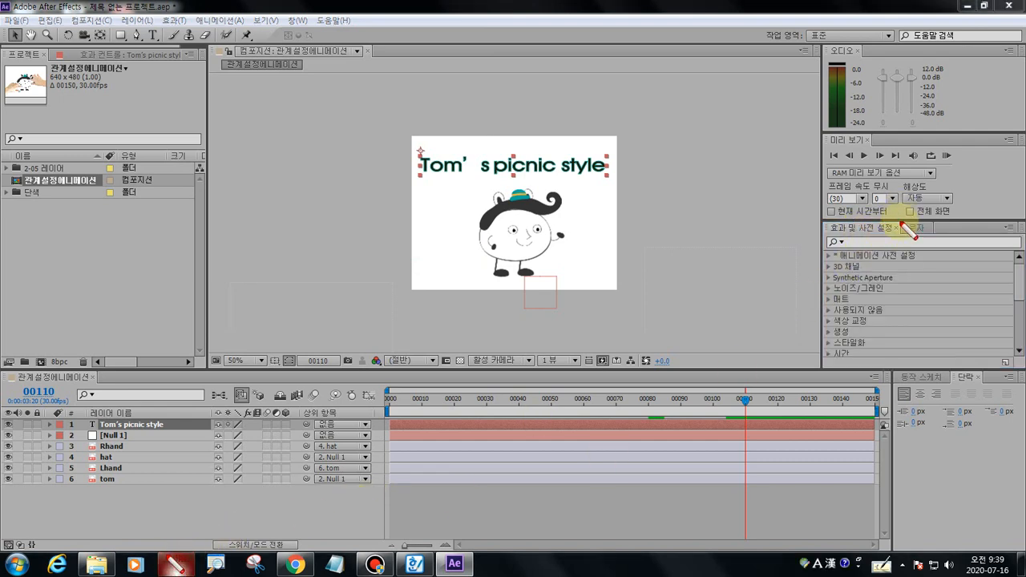
pyautogui.moveTo(907, 228)
pyautogui.mouseDown()
pyautogui.moveTo(828, 236)
pyautogui.moveTo(851, 227)
pyautogui.mouseUp()
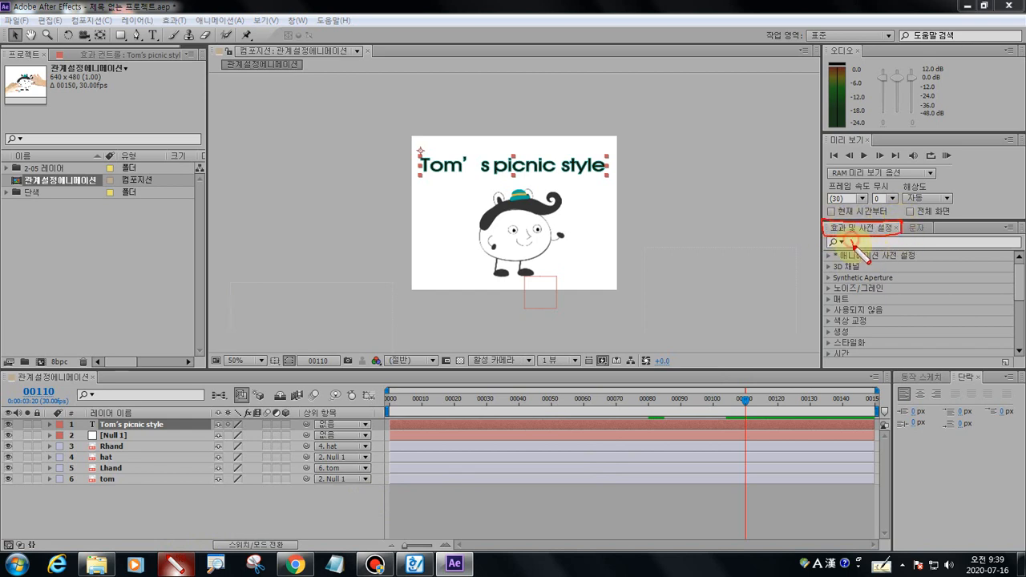
pyautogui.moveTo(851, 241); pyautogui.dragTo(854, 248)
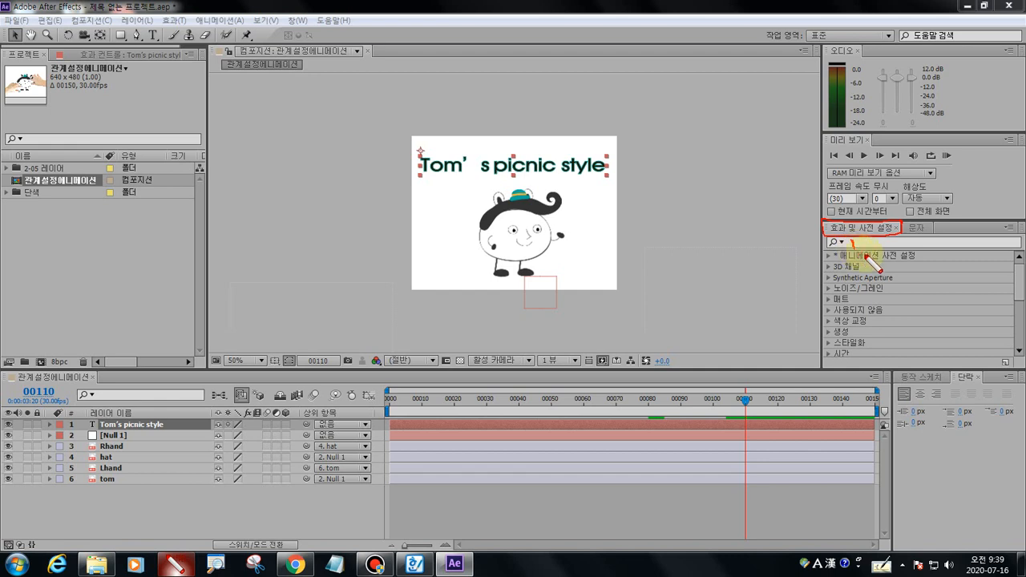
pyautogui.press('Escape')
# Expand the Transition (전환) effects category and look through the wipe and dissolve effects it contains
pyautogui.moveTo(1015, 284); pyautogui.dragTo(1019, 333)
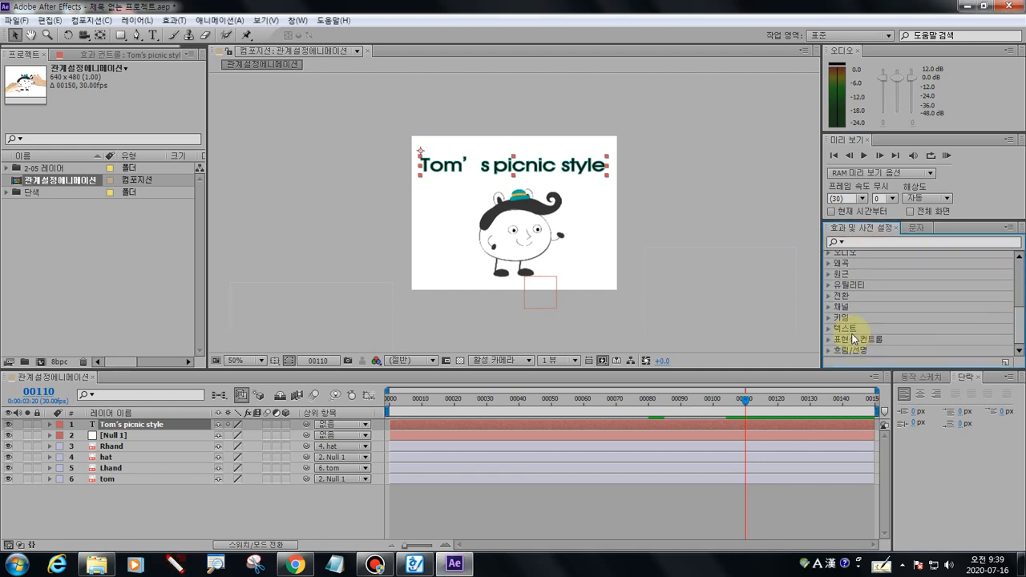
pyautogui.click(839, 298)
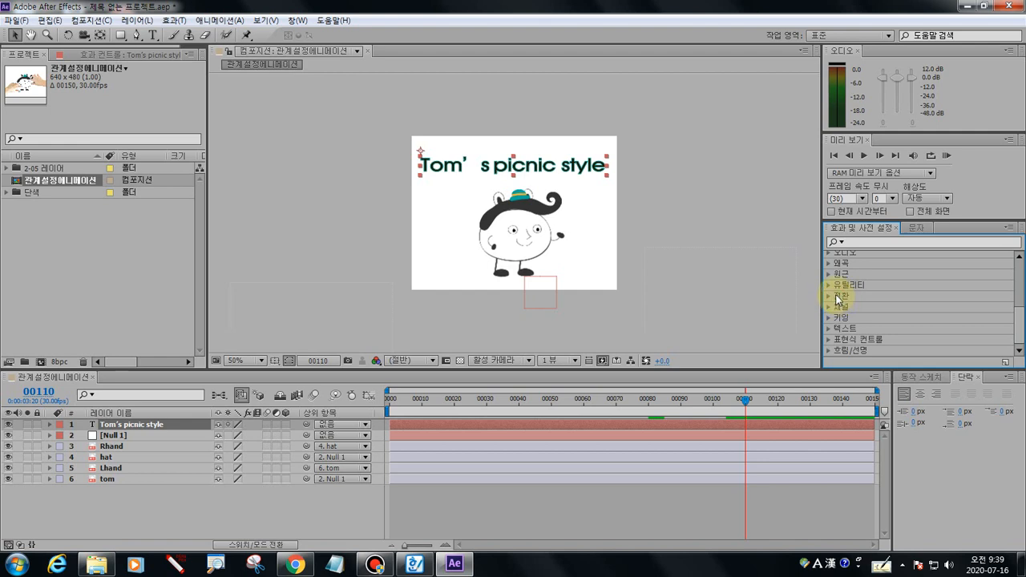
pyautogui.click(827, 296)
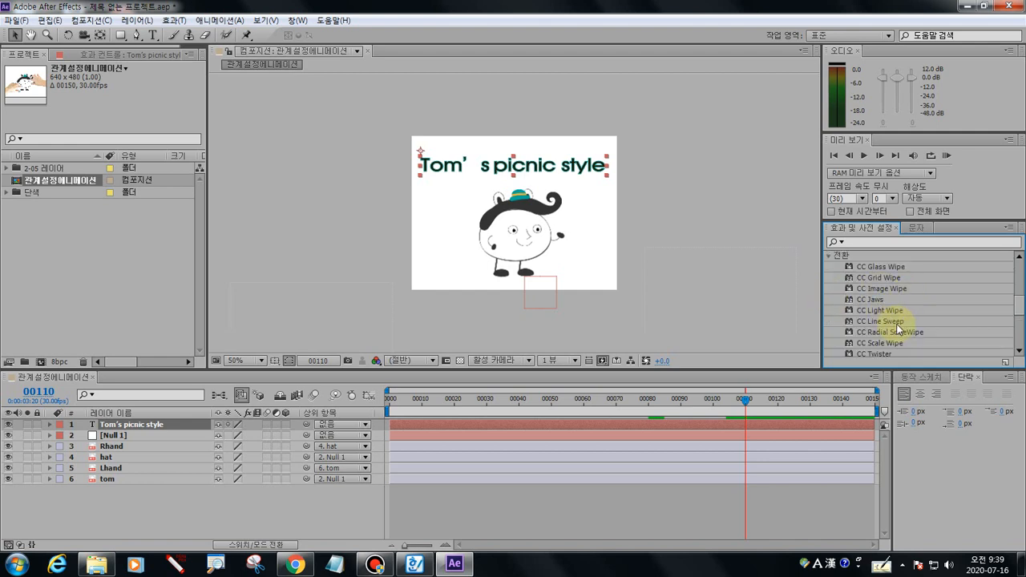
pyautogui.moveTo(1020, 309); pyautogui.dragTo(1020, 343)
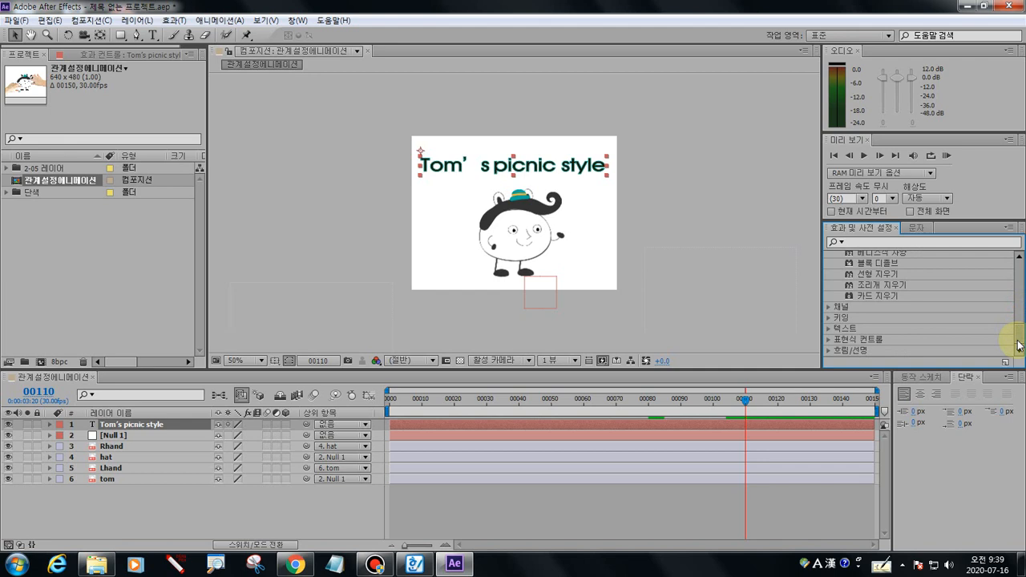
pyautogui.moveTo(1019, 342); pyautogui.dragTo(1017, 332)
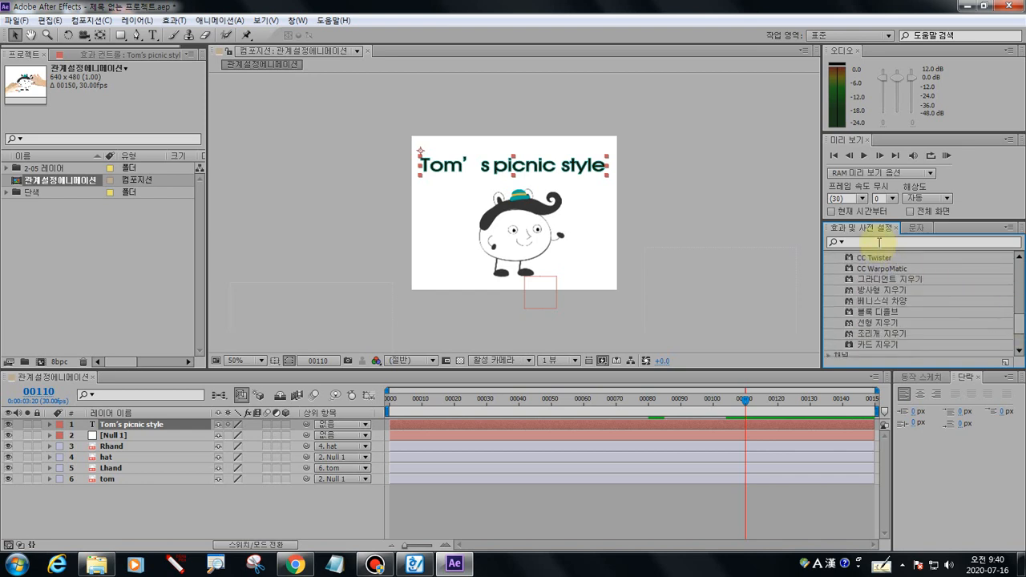
# Search the effects and presets for "linear"
pyautogui.click(878, 242)
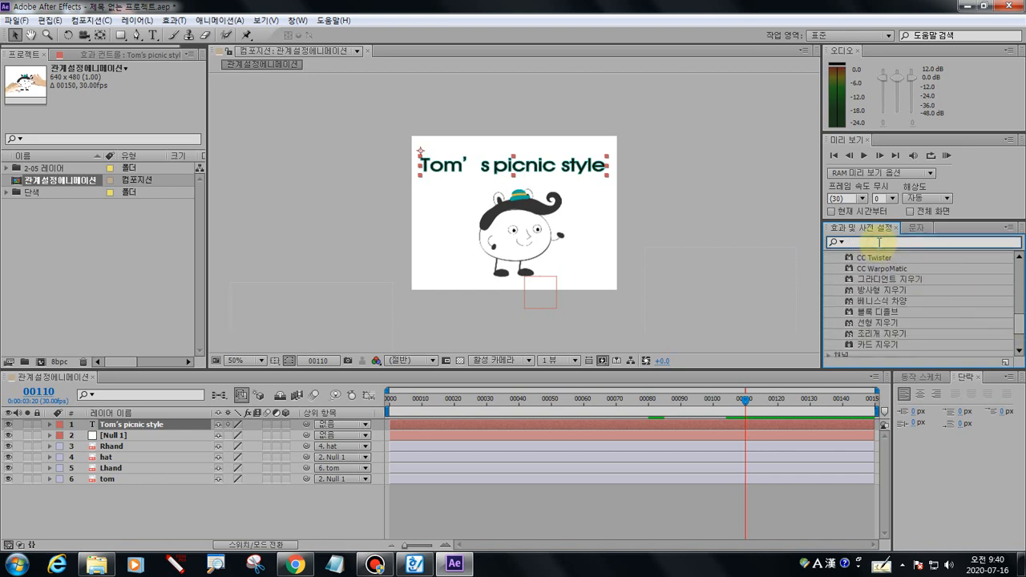
pyautogui.write('f')
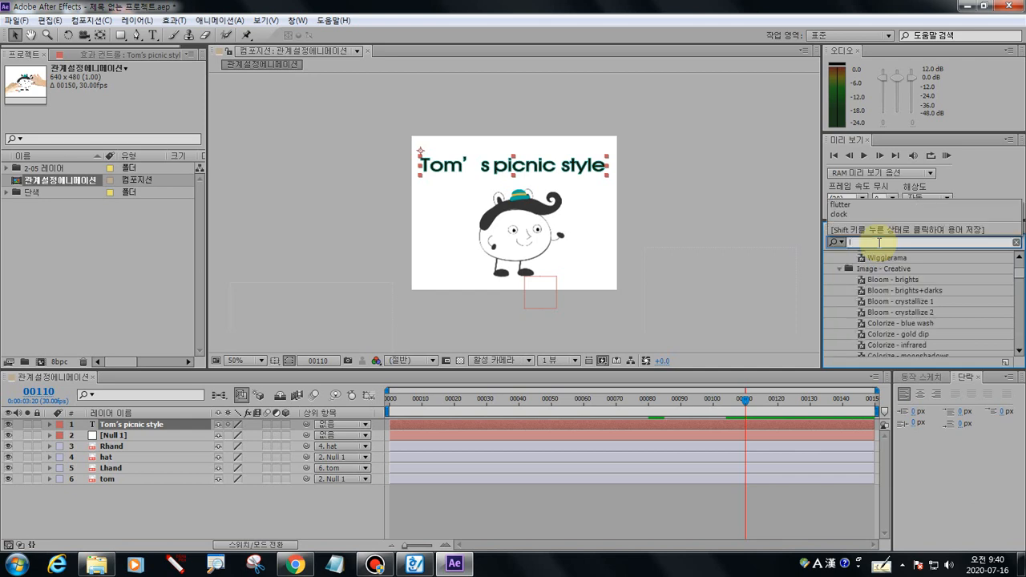
pyautogui.write('ine')
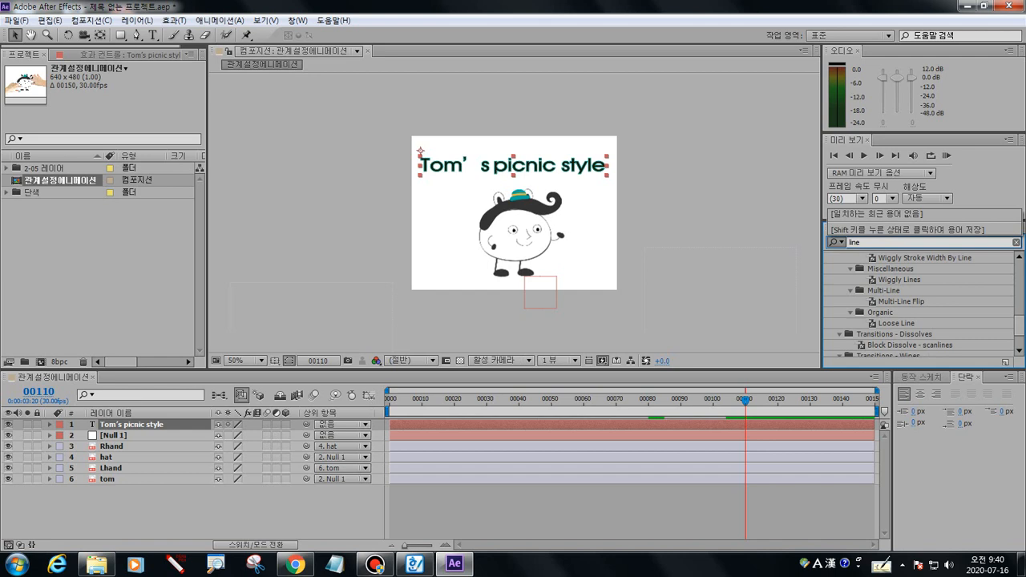
pyautogui.click(879, 242)
pyautogui.write('ar')
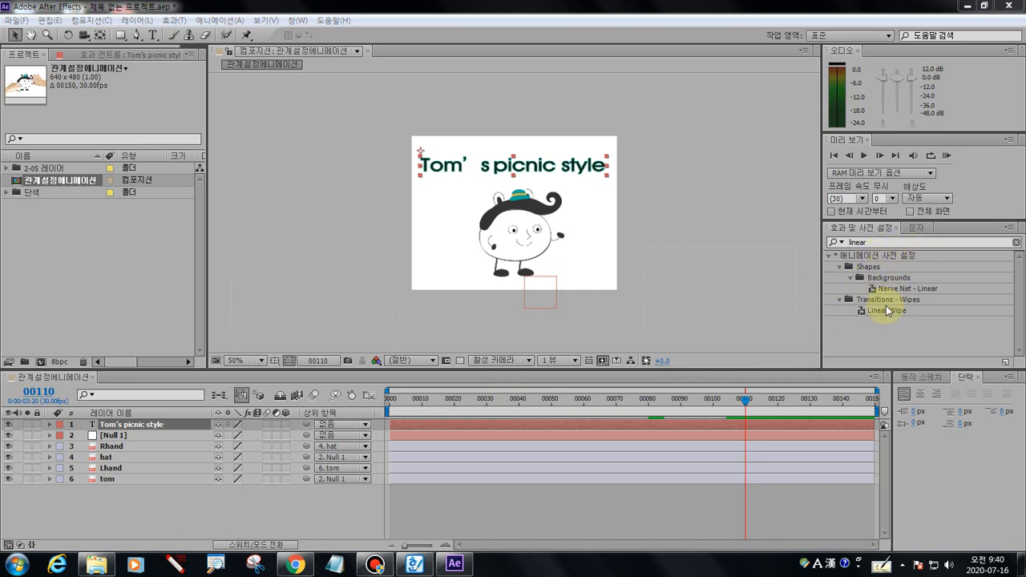
pyautogui.click(171, 564)
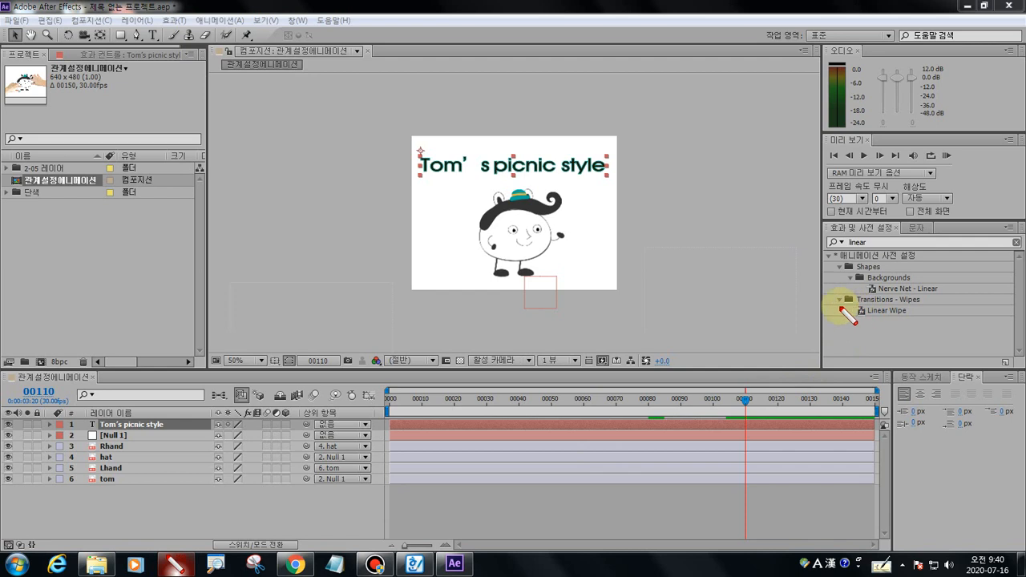
pyautogui.moveTo(835, 304)
pyautogui.mouseDown()
pyautogui.moveTo(926, 301)
pyautogui.moveTo(830, 293)
pyautogui.moveTo(830, 304)
pyautogui.moveTo(872, 302)
pyautogui.moveTo(907, 314)
pyautogui.mouseUp()
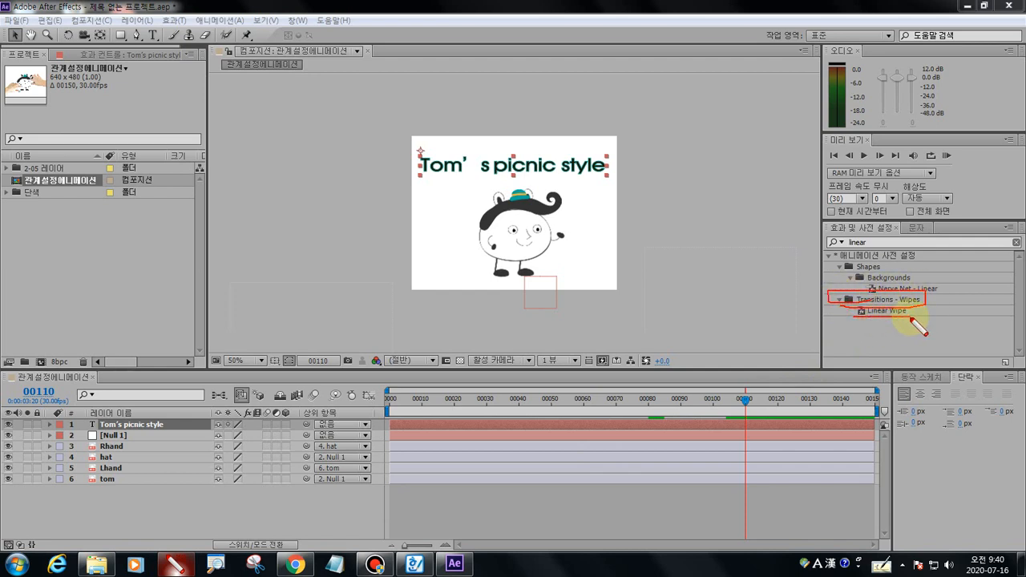
pyautogui.press('Escape')
# Apply the Linear Wipe preset from Transitions - Wipes to the title layer at frame 110
pyautogui.click(895, 311)
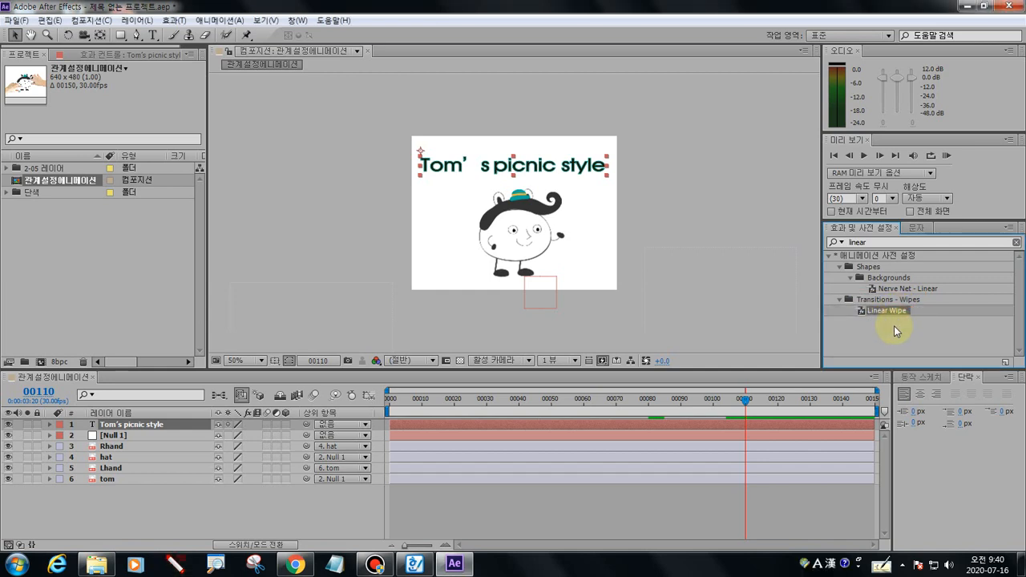
pyautogui.doubleClick(886, 310)
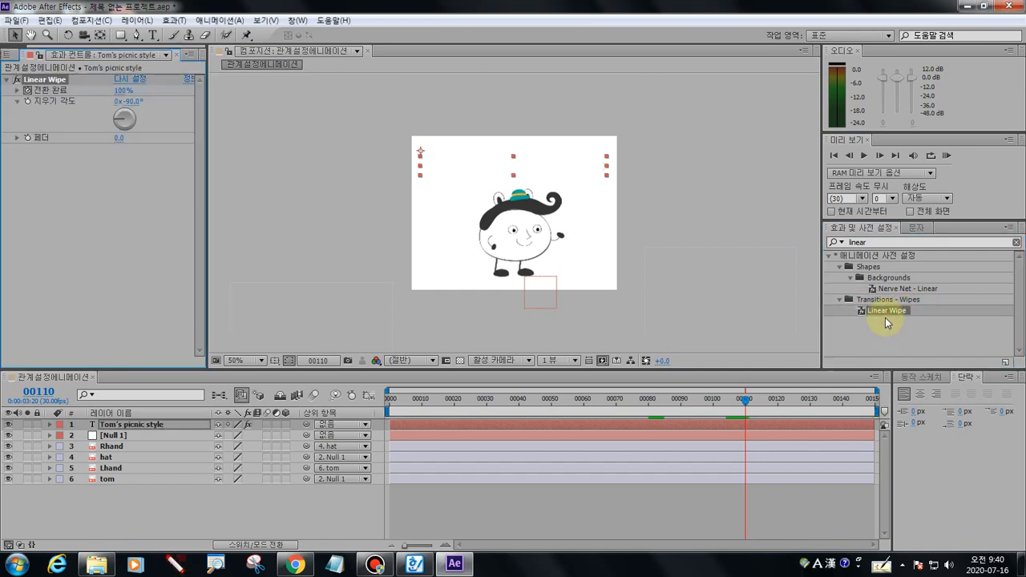
pyautogui.click(885, 318)
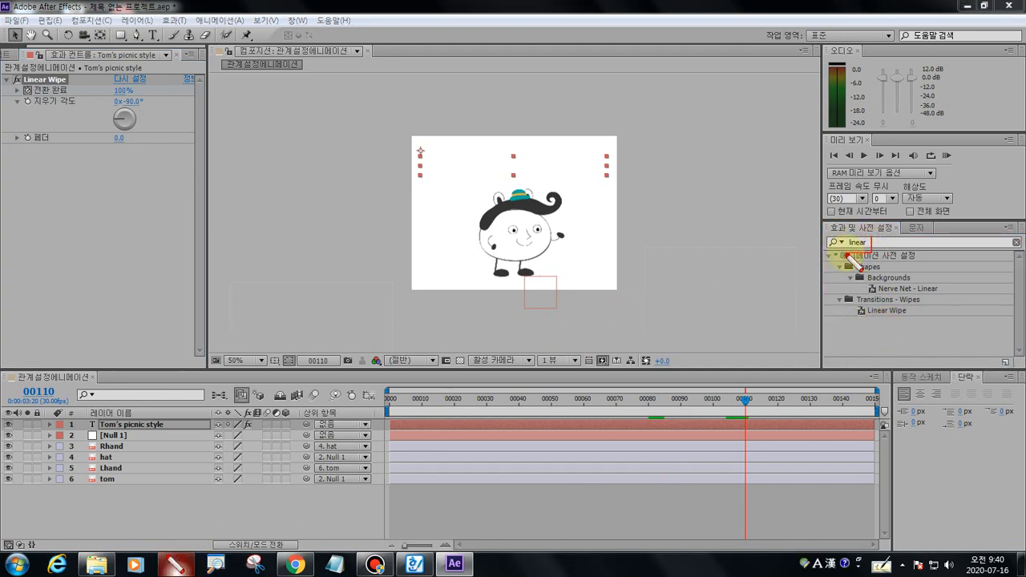
pyautogui.moveTo(844, 234)
pyautogui.mouseDown()
pyautogui.moveTo(872, 220)
pyautogui.moveTo(881, 232)
pyautogui.moveTo(840, 242)
pyautogui.mouseUp()
pyautogui.press('Escape')
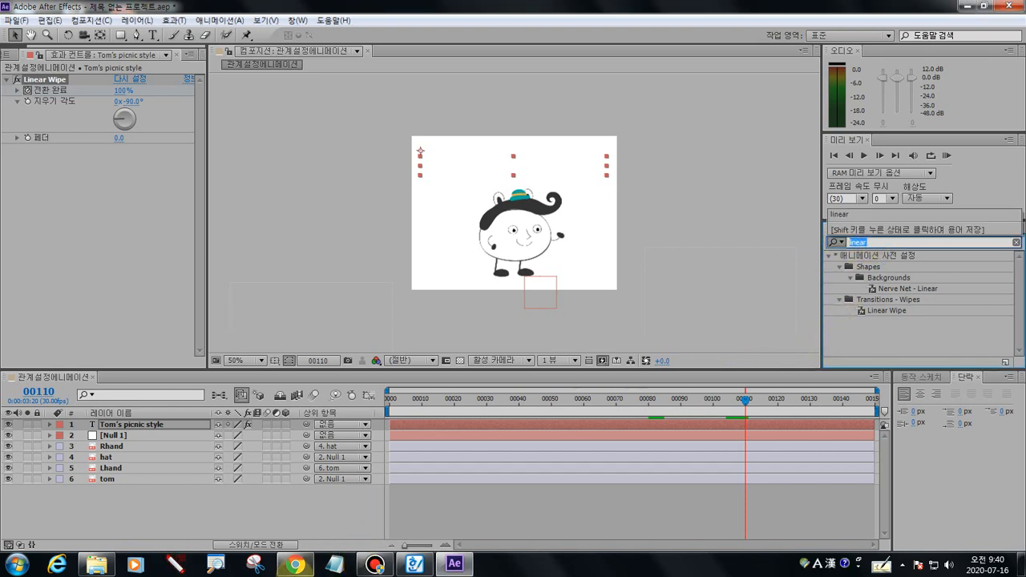
# Switch to Notepad, write the search word "linear", and return to After Effects
pyautogui.click(335, 564)
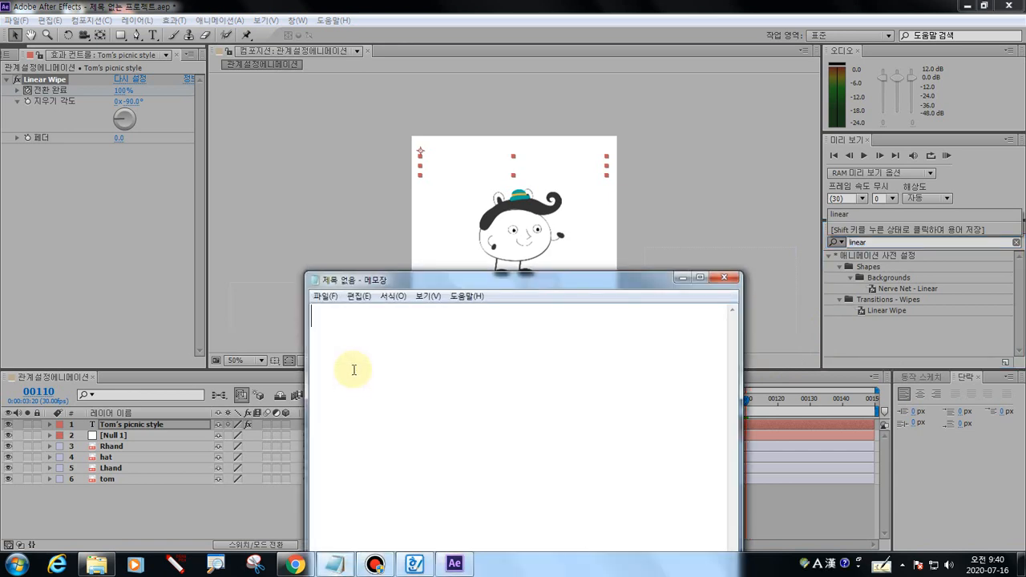
pyautogui.write('linear')
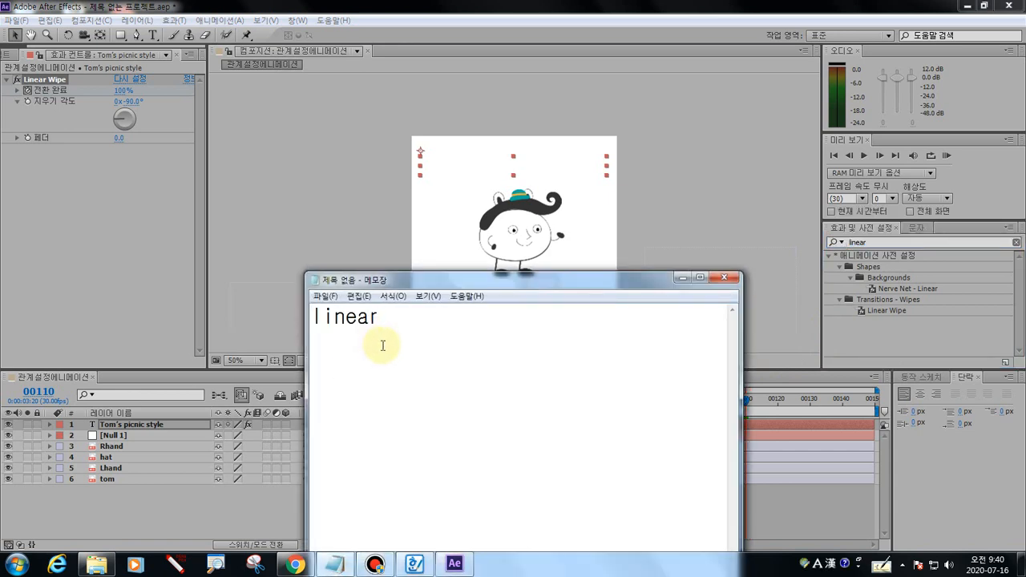
pyautogui.click(887, 312)
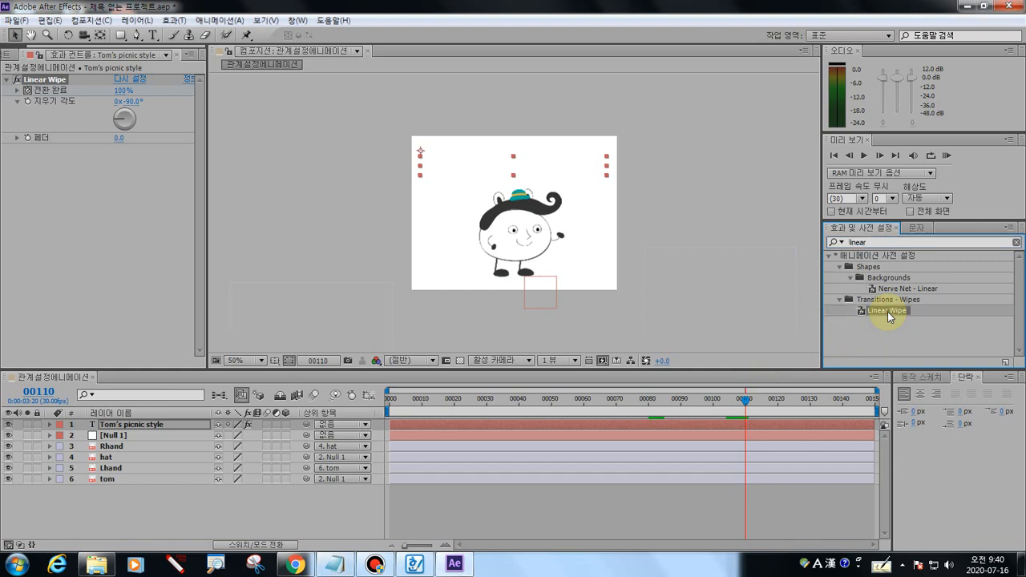
# Preview the title's Linear Wipe reveal by playing the animation from frame 107 and scrubbing to frame 141
pyautogui.click(747, 399)
pyautogui.moveTo(768, 403); pyautogui.dragTo(736, 401)
pyautogui.press('space')
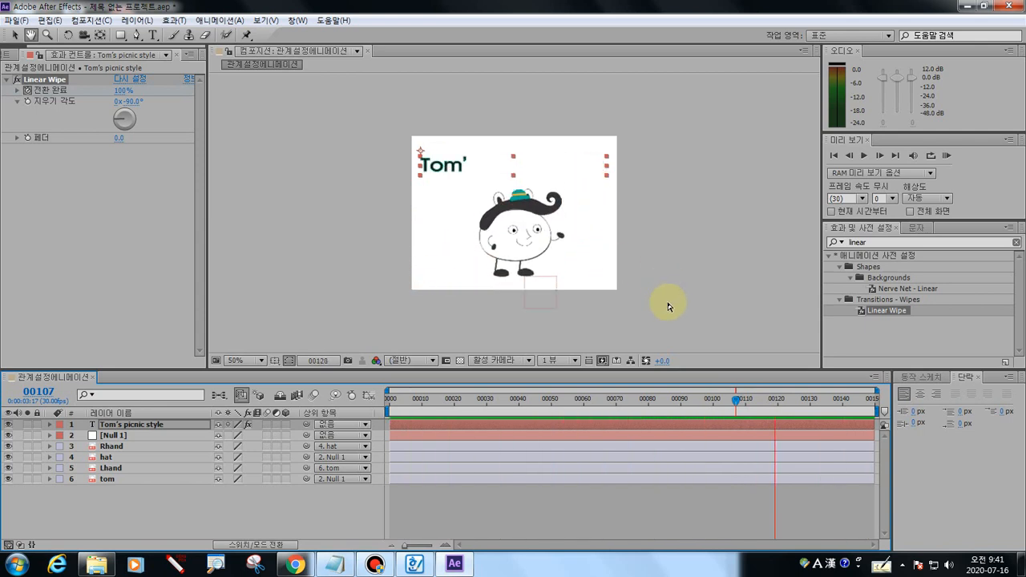
pyautogui.press('space')
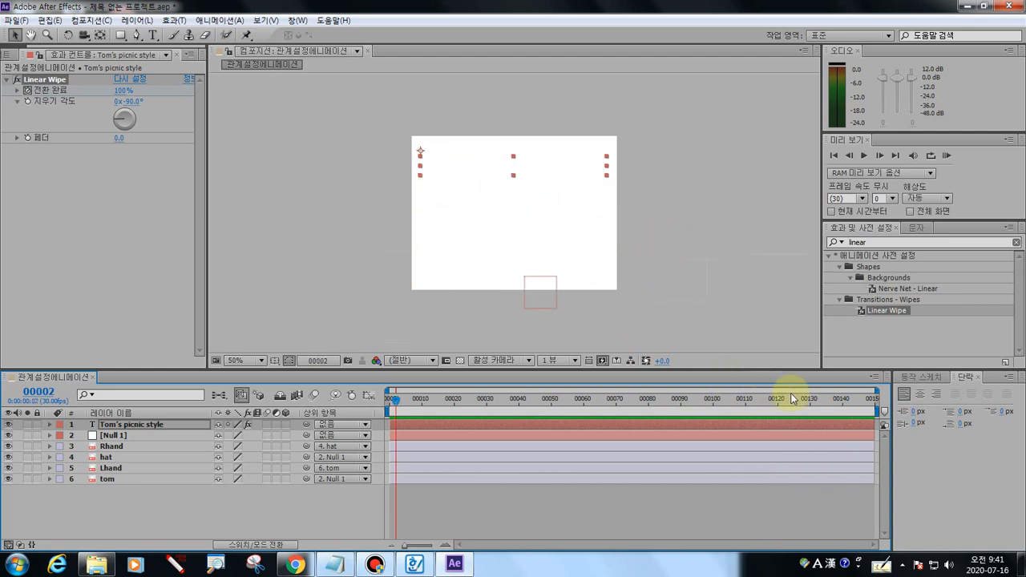
pyautogui.moveTo(781, 398); pyautogui.dragTo(846, 399)
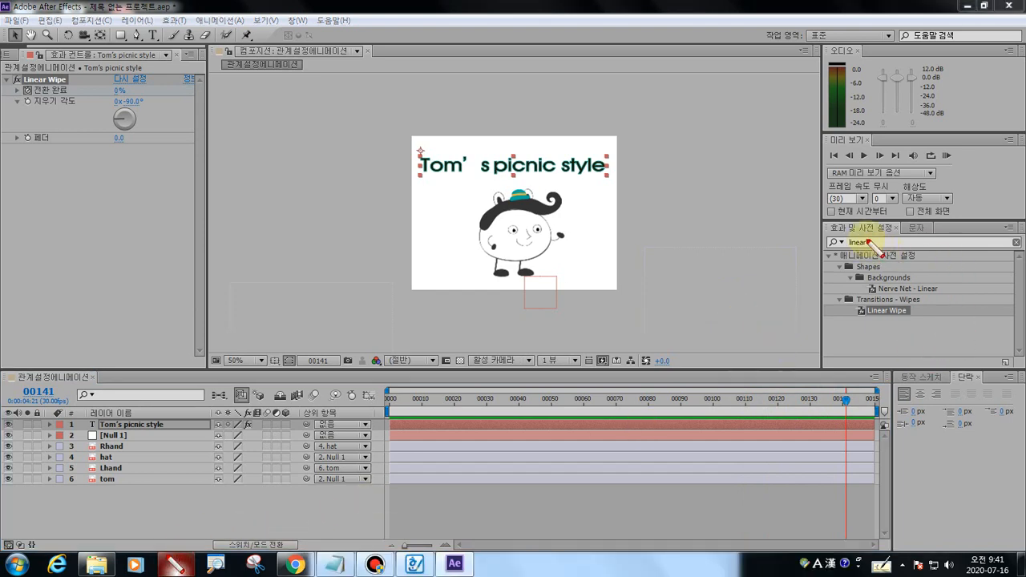
pyautogui.moveTo(870, 232)
pyautogui.mouseDown()
pyautogui.moveTo(870, 249)
pyautogui.moveTo(823, 241)
pyautogui.moveTo(858, 232)
pyautogui.mouseUp()
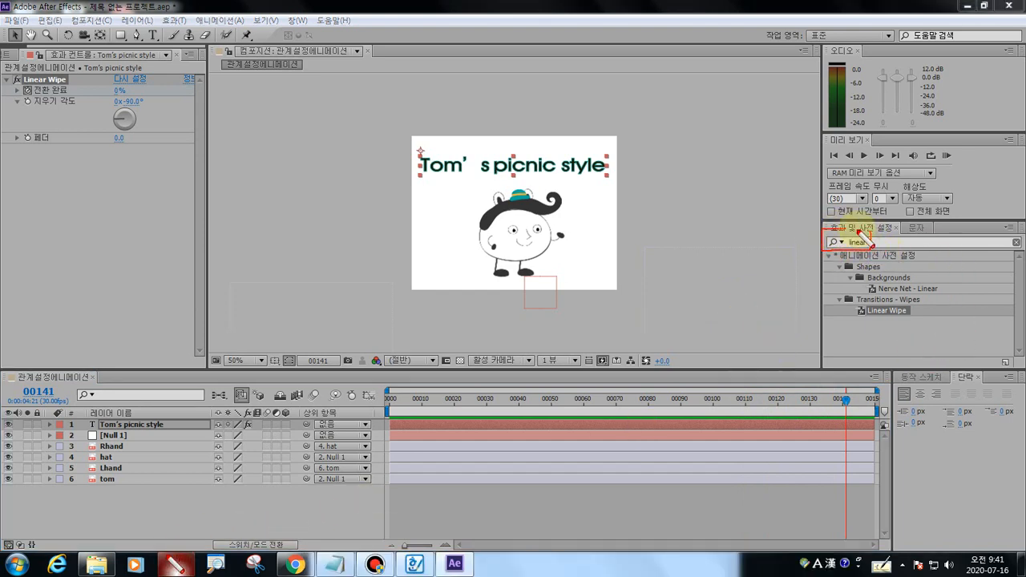
pyautogui.moveTo(848, 300)
pyautogui.mouseDown()
pyautogui.moveTo(852, 327)
pyautogui.moveTo(922, 332)
pyautogui.moveTo(920, 306)
pyautogui.moveTo(851, 303)
pyautogui.mouseUp()
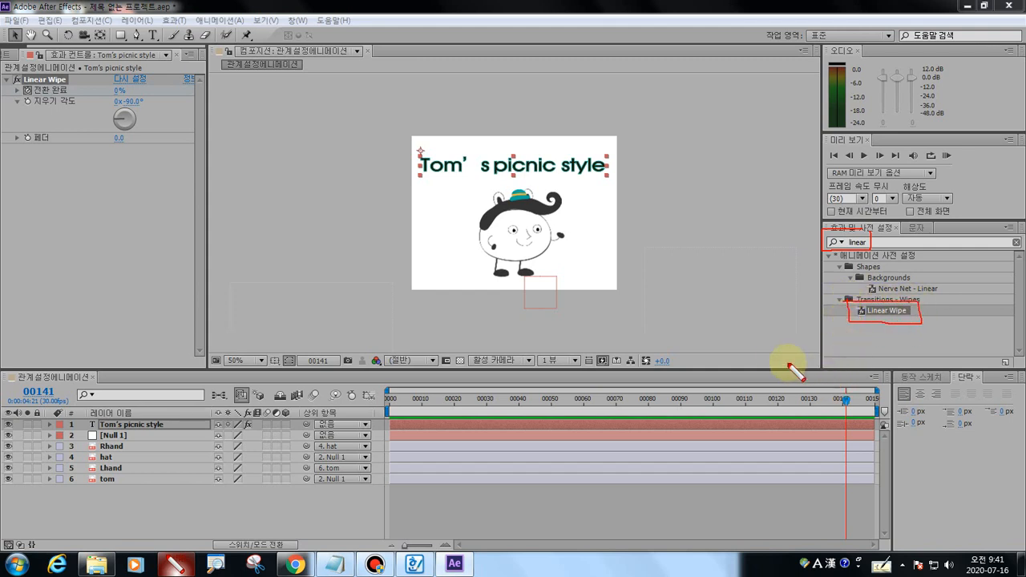
pyautogui.press('Escape')
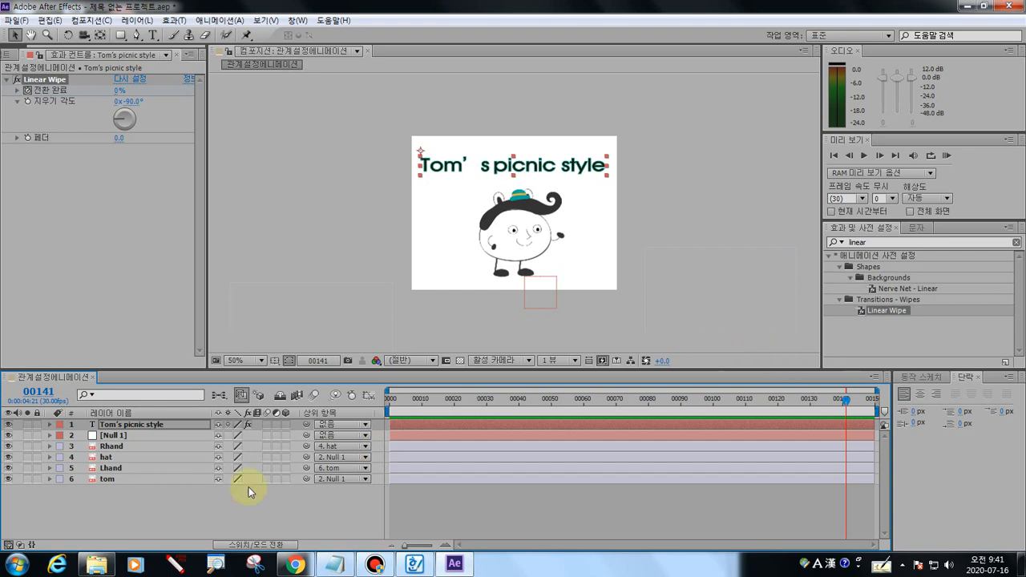
# Select the "Tom's picnic style" layer and move the current time to frame 110
pyautogui.click(143, 424)
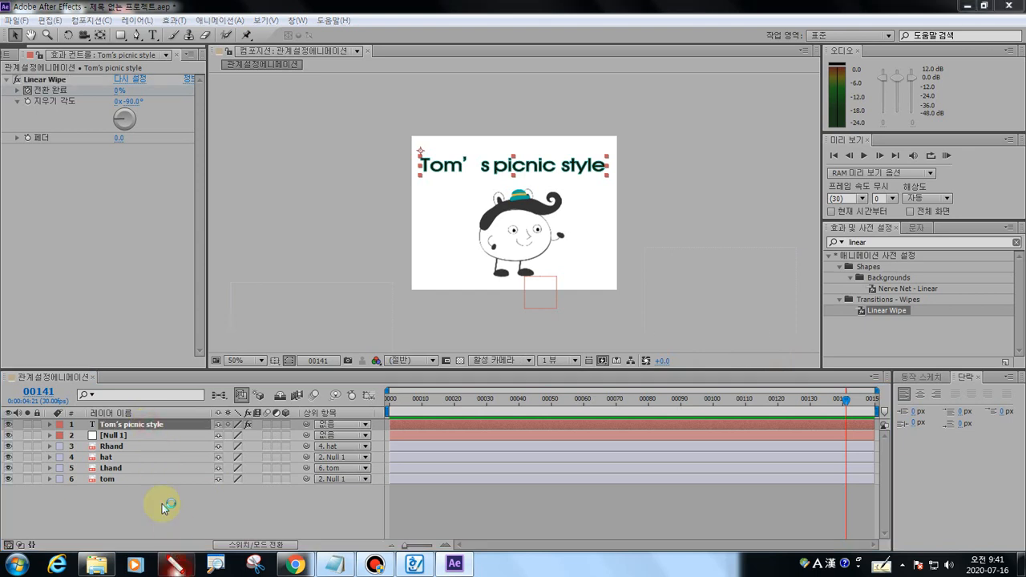
pyautogui.moveTo(88, 416)
pyautogui.mouseDown()
pyautogui.moveTo(85, 441)
pyautogui.moveTo(166, 430)
pyautogui.moveTo(165, 415)
pyautogui.moveTo(84, 413)
pyautogui.mouseUp()
pyautogui.press('Escape')
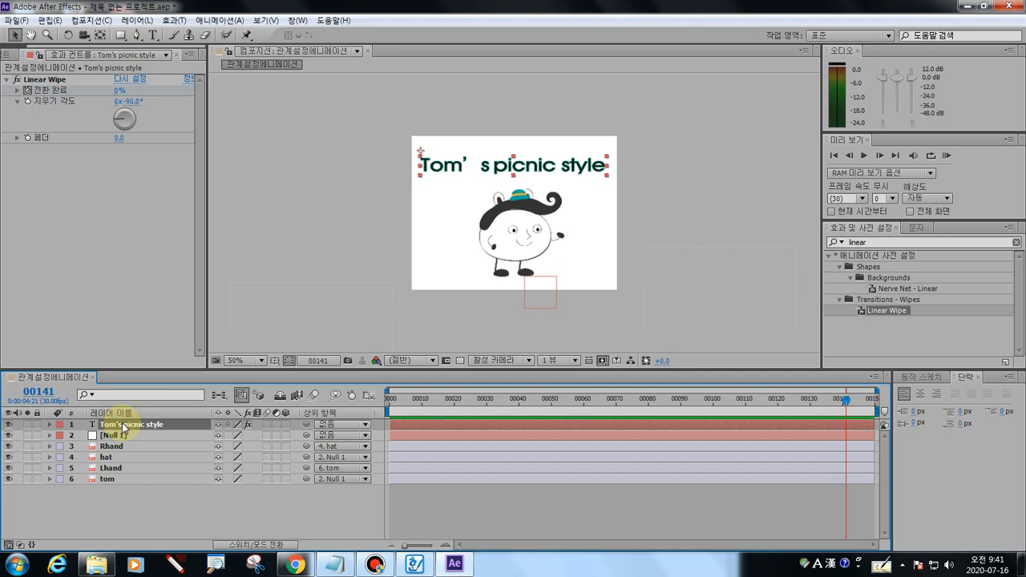
pyautogui.moveTo(846, 399); pyautogui.dragTo(744, 433)
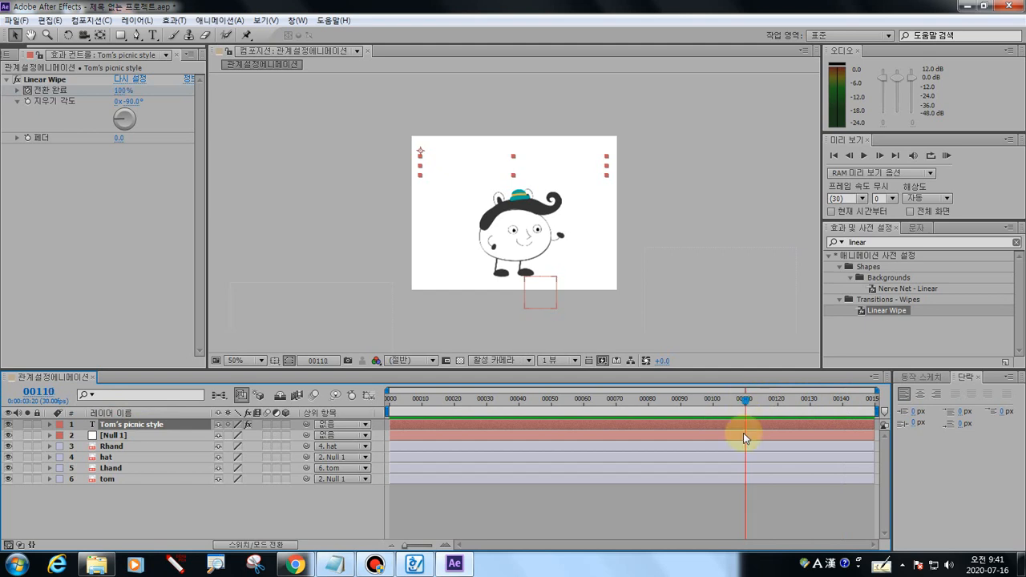
pyautogui.click(175, 565)
pyautogui.moveTo(898, 301)
pyautogui.mouseDown()
pyautogui.moveTo(921, 328)
pyautogui.moveTo(846, 326)
pyautogui.moveTo(848, 301)
pyautogui.mouseUp()
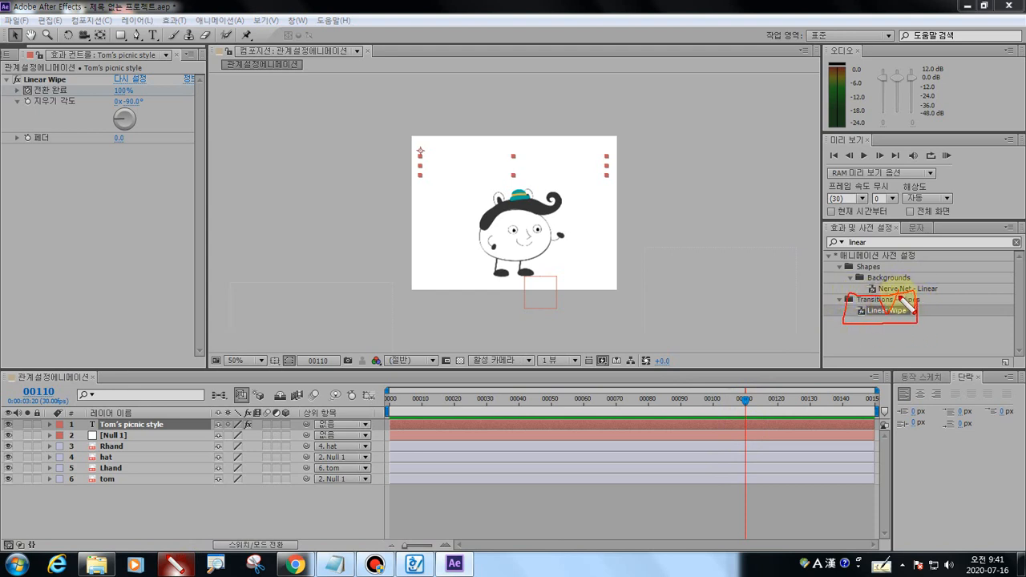
pyautogui.press('Escape')
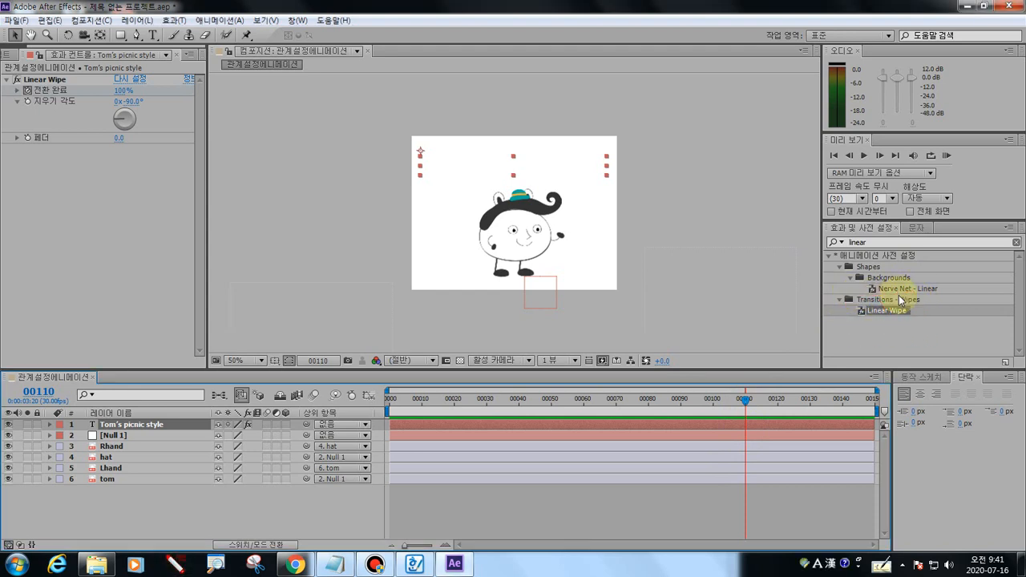
pyautogui.click(174, 565)
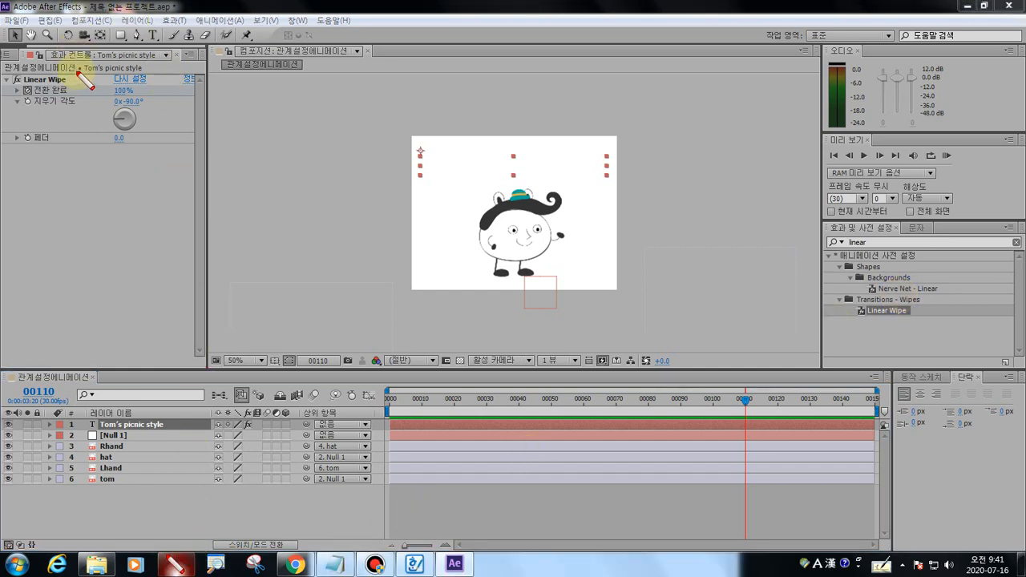
pyautogui.moveTo(76, 71)
pyautogui.mouseDown()
pyautogui.moveTo(77, 106)
pyautogui.moveTo(8, 99)
pyautogui.moveTo(10, 77)
pyautogui.moveTo(72, 75)
pyautogui.mouseUp()
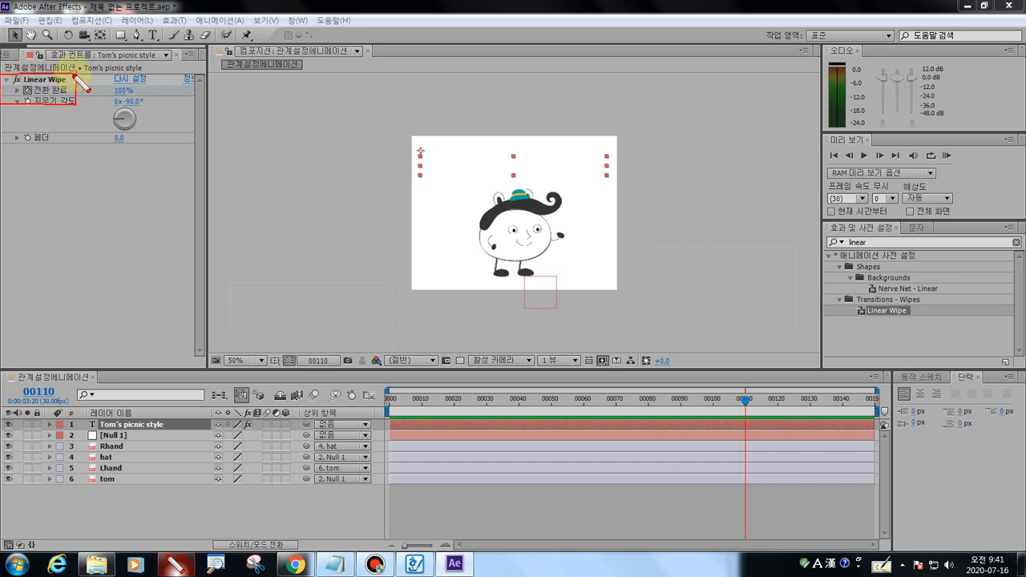
pyautogui.moveTo(7, 84)
pyautogui.mouseDown()
pyautogui.moveTo(53, 95)
pyautogui.moveTo(74, 109)
pyautogui.moveTo(79, 61)
pyautogui.moveTo(95, 47)
pyautogui.moveTo(93, 69)
pyautogui.moveTo(53, 78)
pyautogui.moveTo(42, 56)
pyautogui.moveTo(90, 53)
pyautogui.mouseUp()
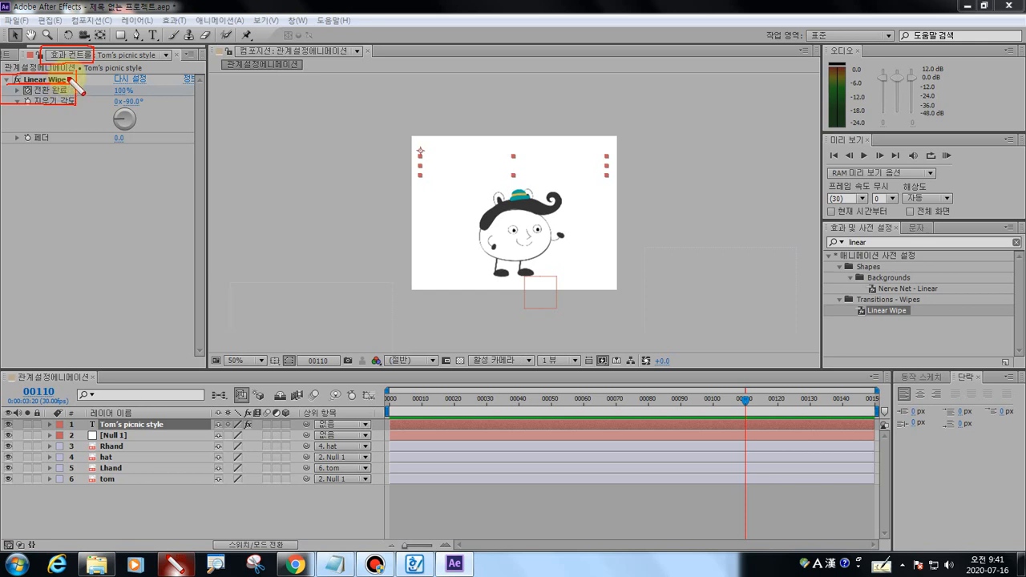
pyautogui.press('Escape')
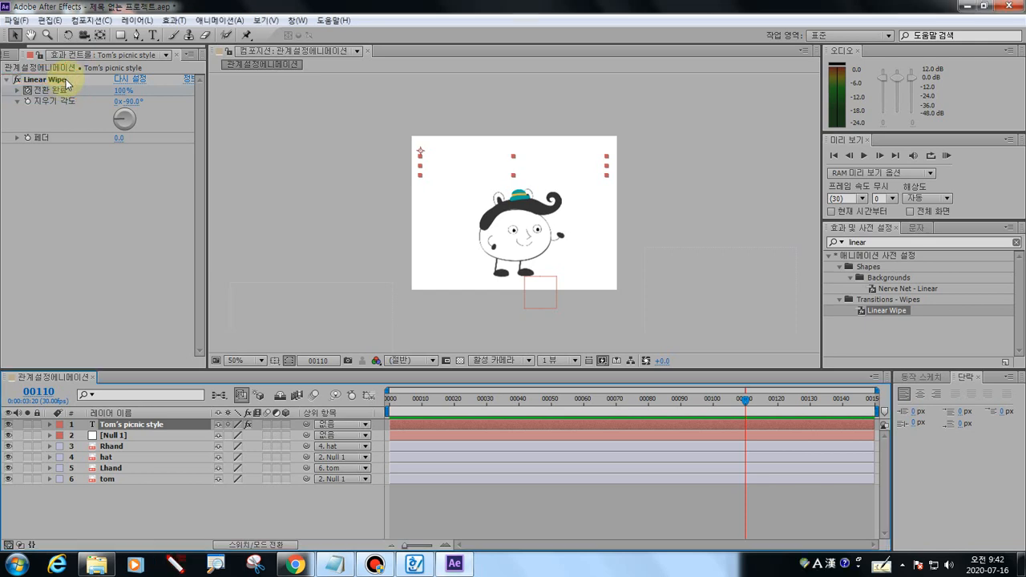
# Expand the "Tom's picnic style" layer's effects in the timeline down to the individual Linear Wipe properties
pyautogui.click(56, 91)
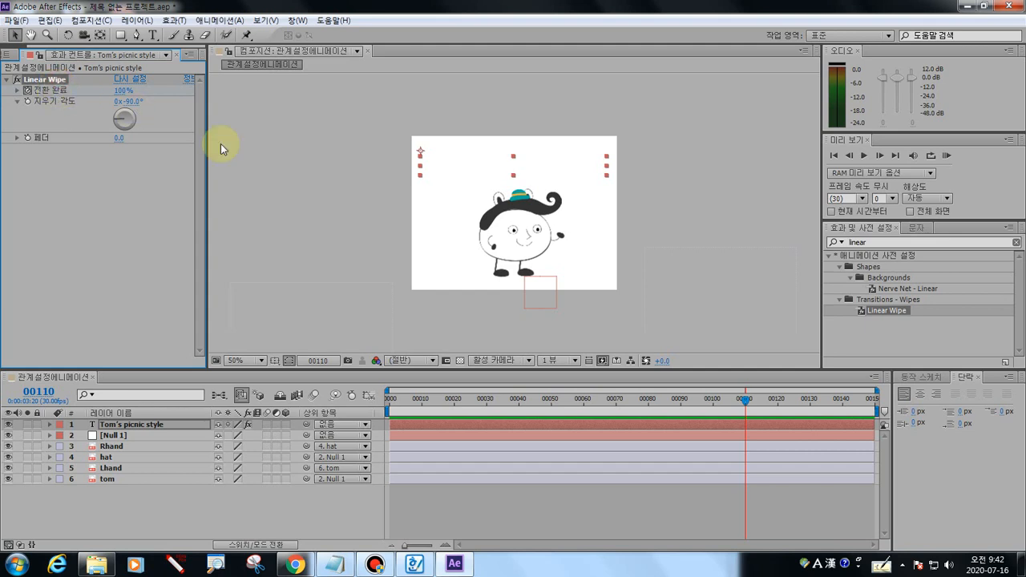
pyautogui.click(51, 424)
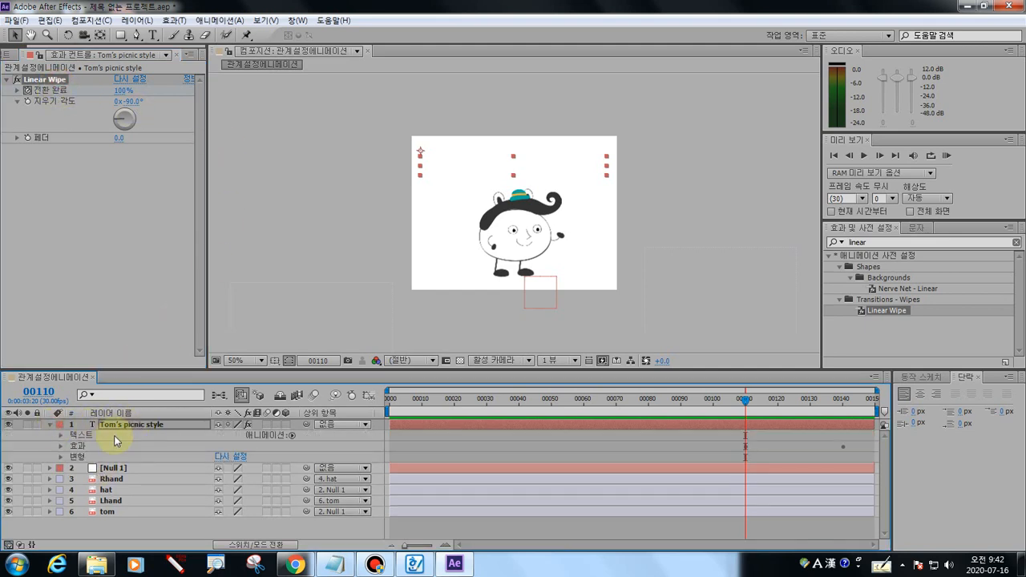
pyautogui.click(78, 447)
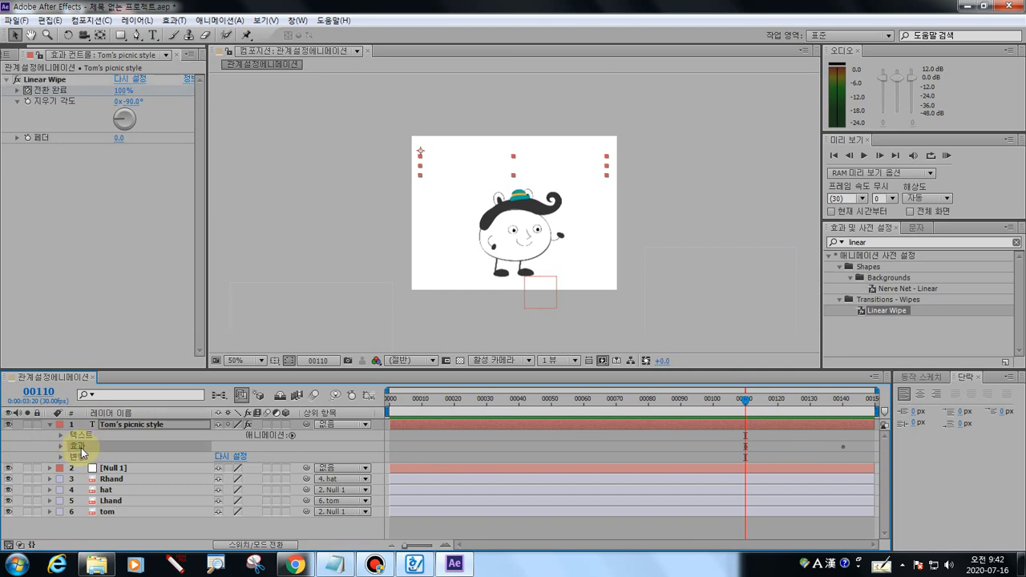
pyautogui.click(61, 446)
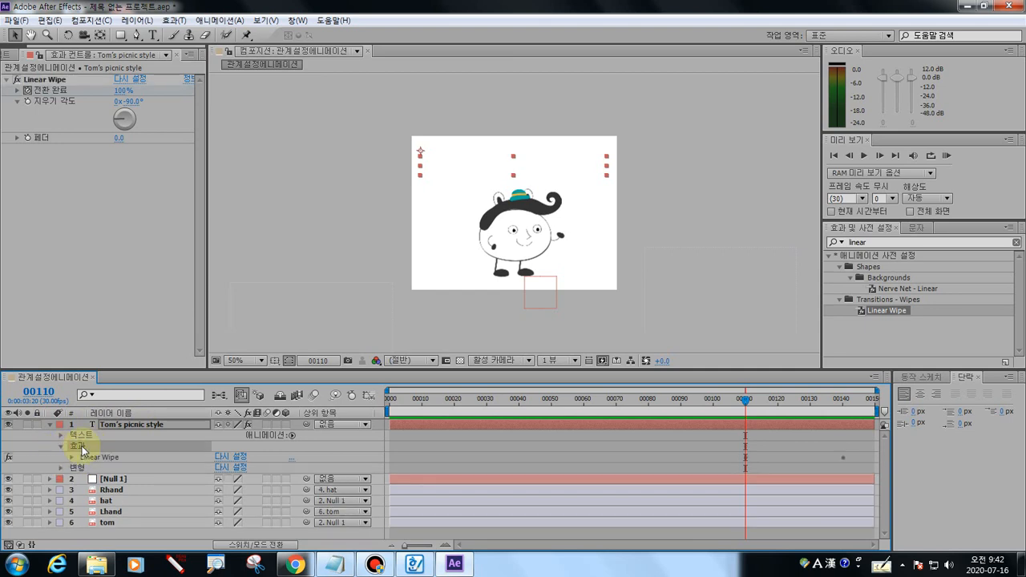
pyautogui.click(109, 458)
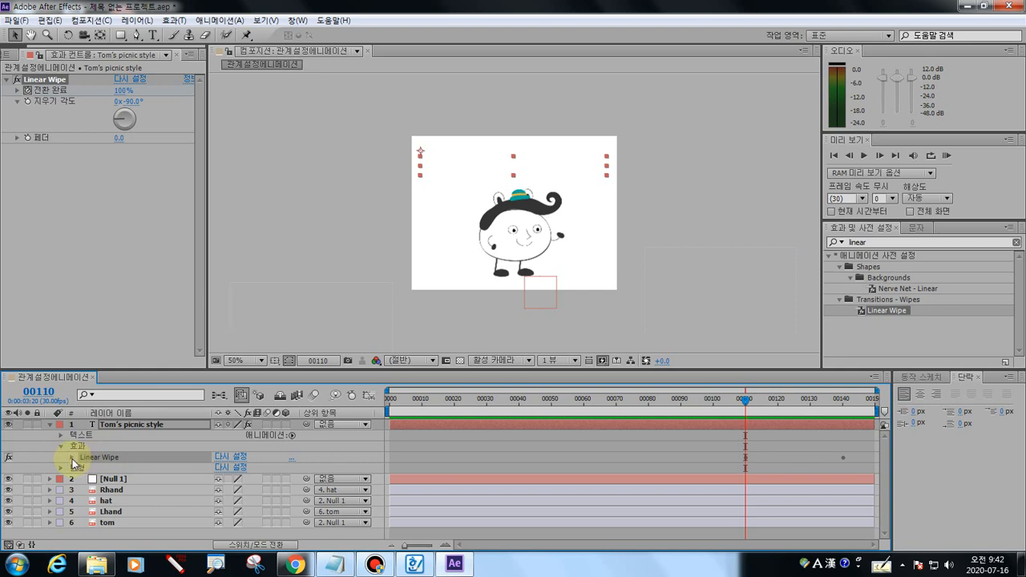
pyautogui.click(72, 458)
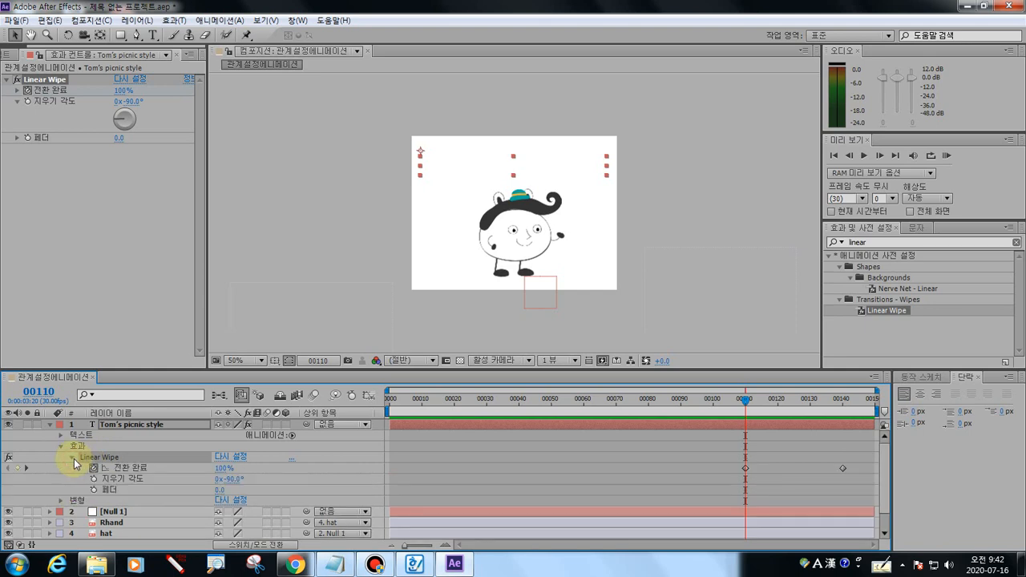
pyautogui.click(175, 565)
pyautogui.moveTo(82, 463)
pyautogui.mouseDown()
pyautogui.moveTo(85, 491)
pyautogui.moveTo(164, 477)
pyautogui.moveTo(160, 463)
pyautogui.moveTo(96, 481)
pyautogui.mouseUp()
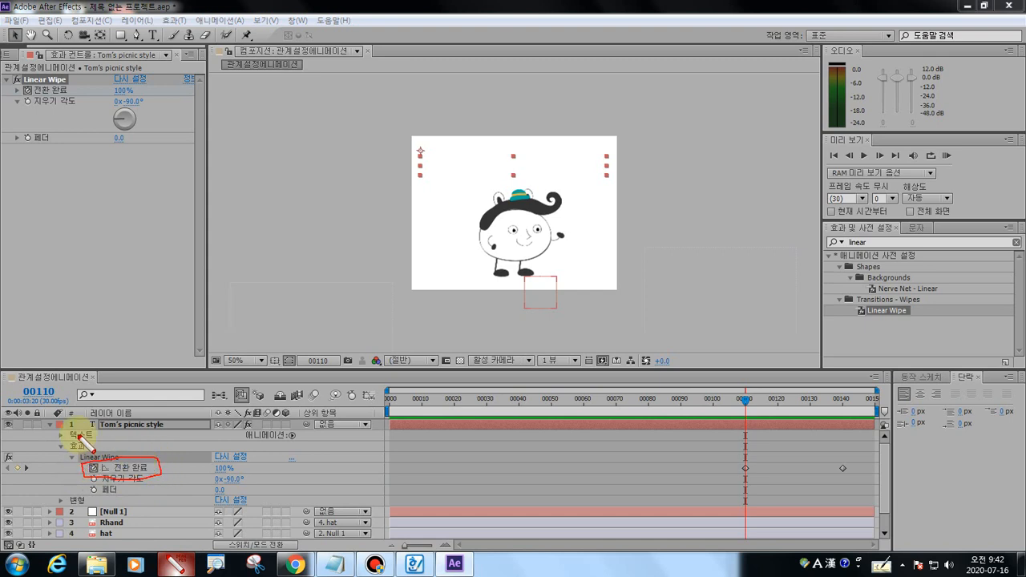
pyautogui.moveTo(49, 421); pyautogui.dragTo(164, 424)
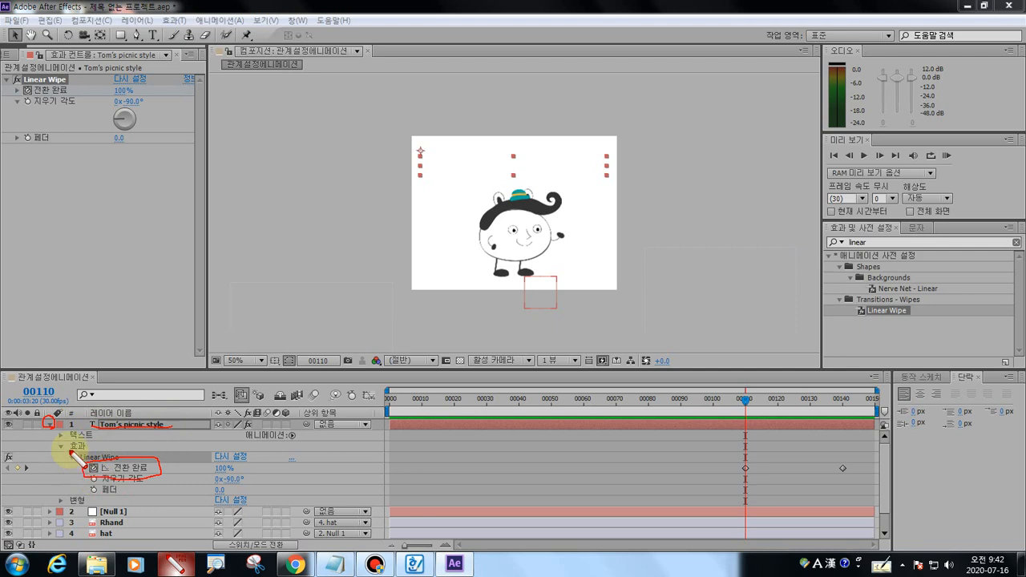
pyautogui.moveTo(67, 439)
pyautogui.mouseDown()
pyautogui.moveTo(77, 480)
pyautogui.moveTo(60, 448)
pyautogui.moveTo(62, 461)
pyautogui.moveTo(95, 473)
pyautogui.moveTo(124, 477)
pyautogui.moveTo(124, 467)
pyautogui.moveTo(79, 464)
pyautogui.mouseUp()
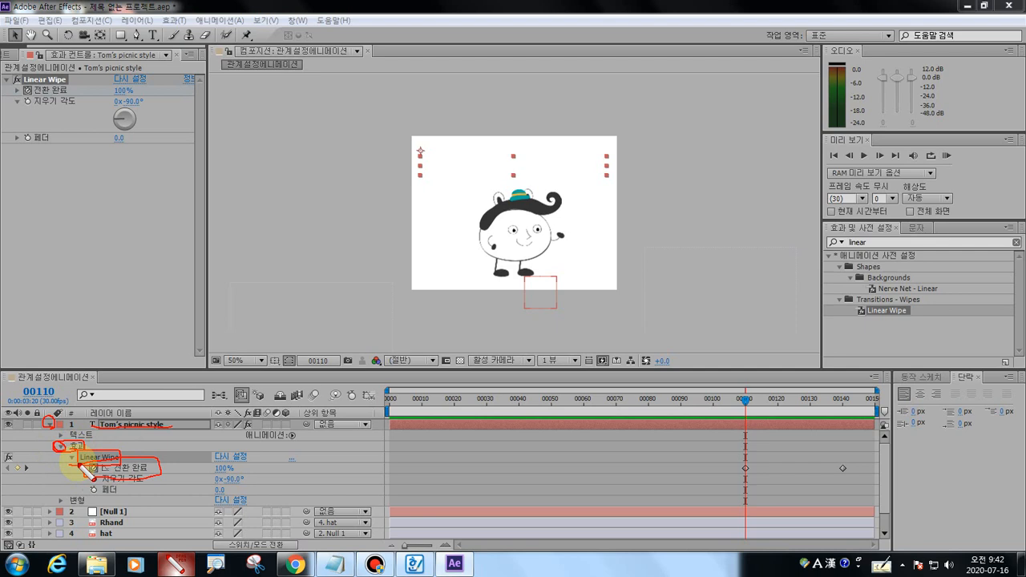
pyautogui.press('Escape')
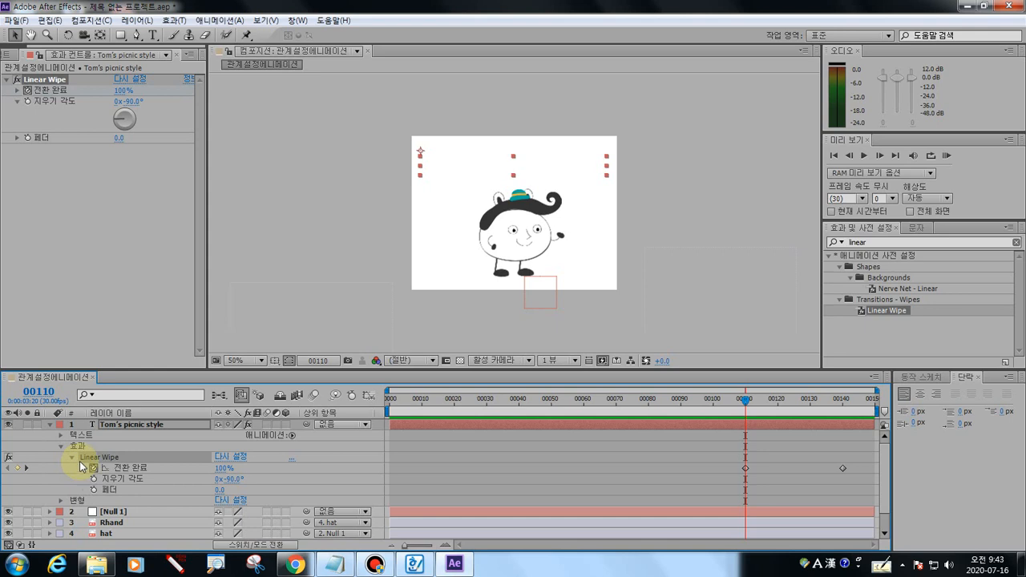
# Examine the Linear Wipe's Transition Completion keyframes at frames 110 and 140, and its Wipe Angle property
pyautogui.click(133, 469)
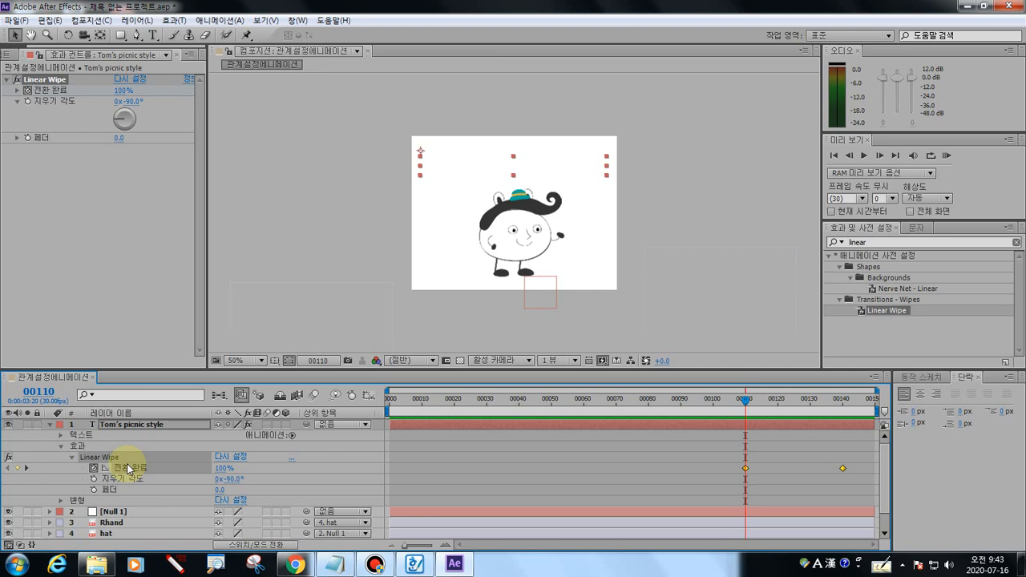
pyautogui.click(174, 564)
pyautogui.moveTo(230, 457)
pyautogui.mouseDown()
pyautogui.moveTo(240, 480)
pyautogui.moveTo(210, 476)
pyautogui.moveTo(208, 466)
pyautogui.moveTo(236, 463)
pyautogui.mouseUp()
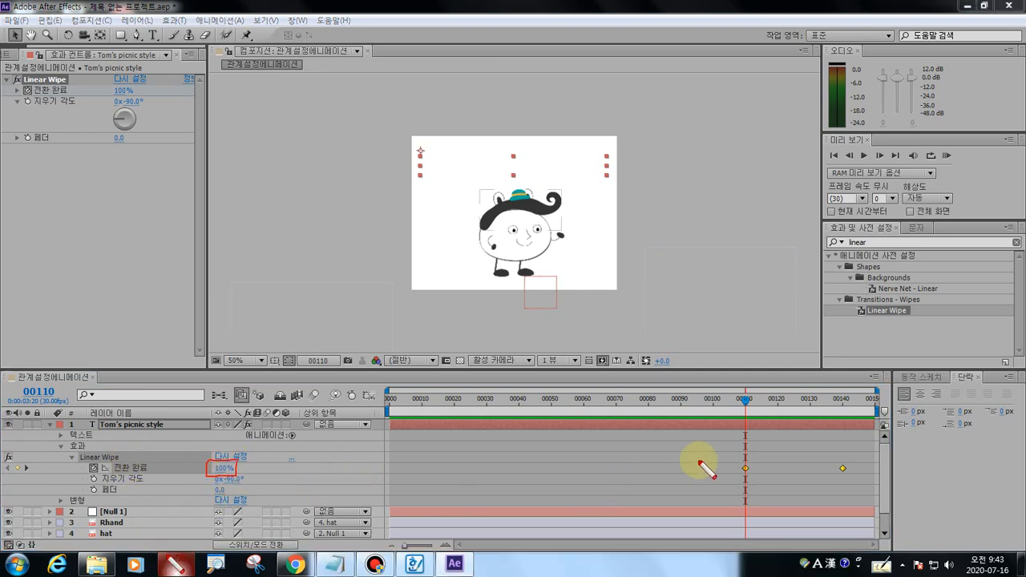
pyautogui.moveTo(738, 473)
pyautogui.mouseDown()
pyautogui.moveTo(758, 464)
pyautogui.moveTo(735, 461)
pyautogui.moveTo(770, 434)
pyautogui.mouseUp()
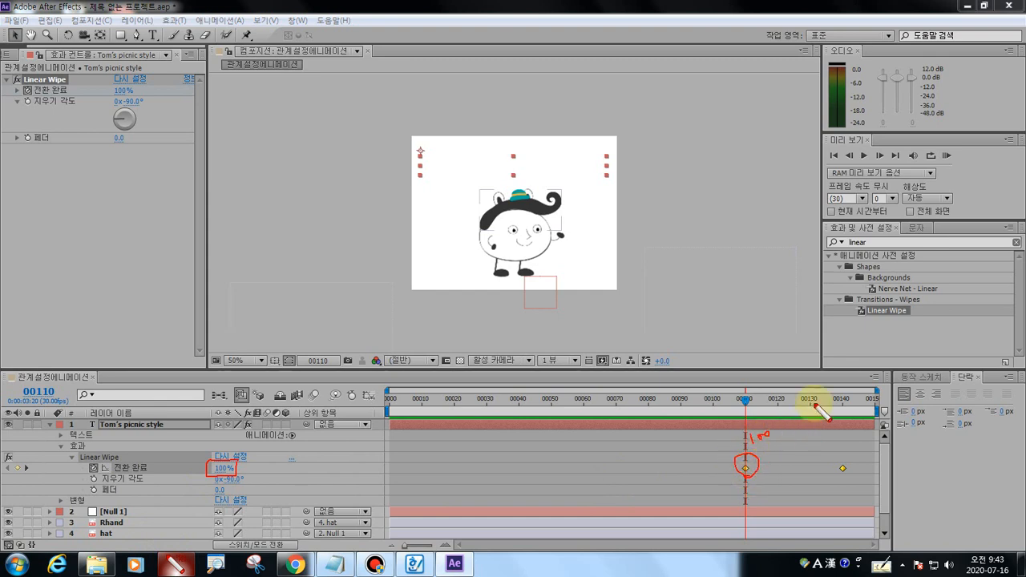
pyautogui.moveTo(842, 384); pyautogui.dragTo(844, 493)
pyautogui.moveTo(819, 430)
pyautogui.mouseDown()
pyautogui.moveTo(814, 441)
pyautogui.moveTo(818, 431)
pyautogui.moveTo(844, 439)
pyautogui.mouseUp()
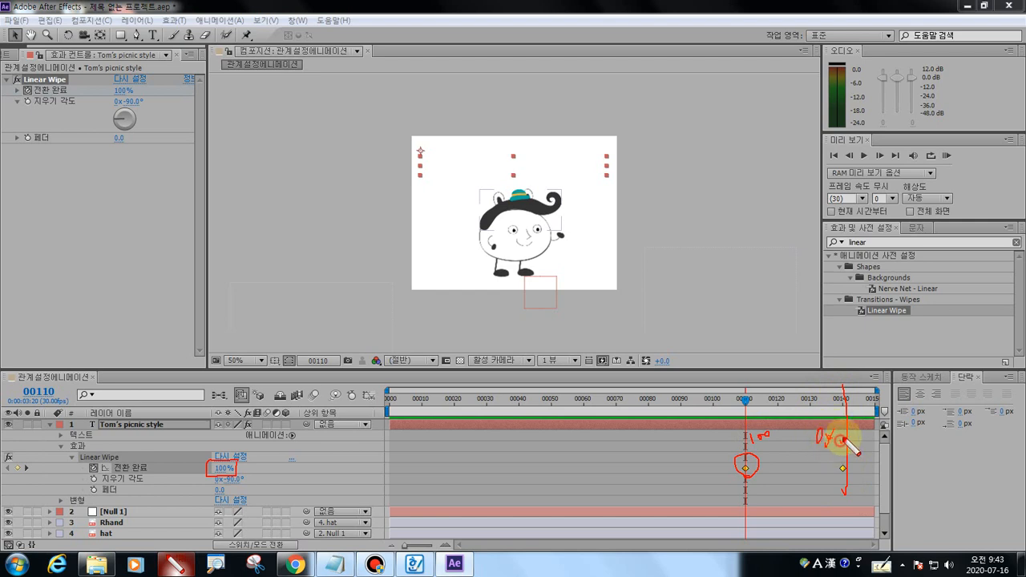
pyautogui.press('Escape')
pyautogui.moveTo(747, 403)
pyautogui.mouseDown()
pyautogui.moveTo(843, 402)
pyautogui.moveTo(773, 404)
pyautogui.moveTo(747, 418)
pyautogui.mouseUp()
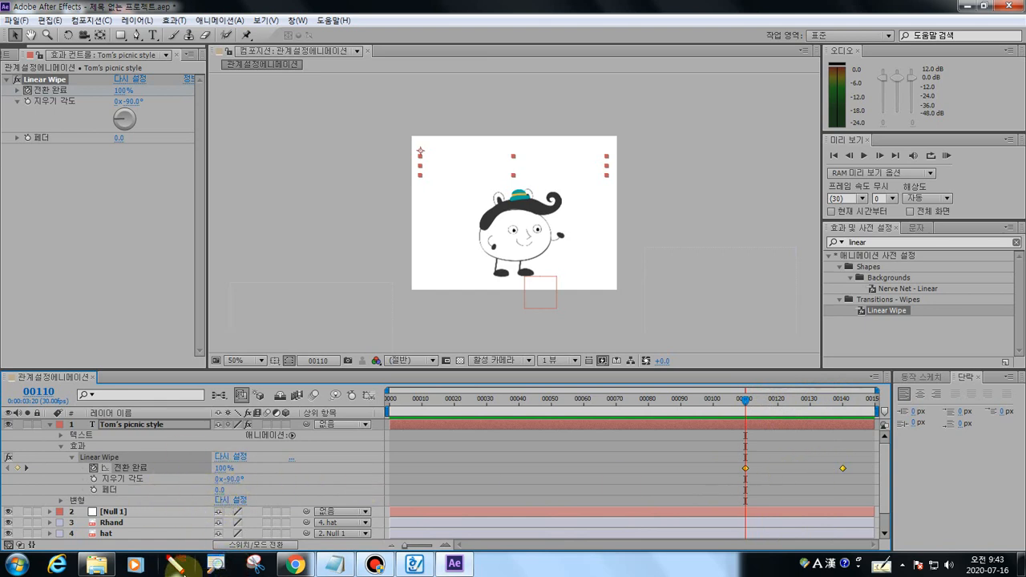
pyautogui.click(176, 565)
pyautogui.moveTo(102, 483)
pyautogui.mouseDown()
pyautogui.moveTo(144, 486)
pyautogui.moveTo(105, 483)
pyautogui.mouseUp()
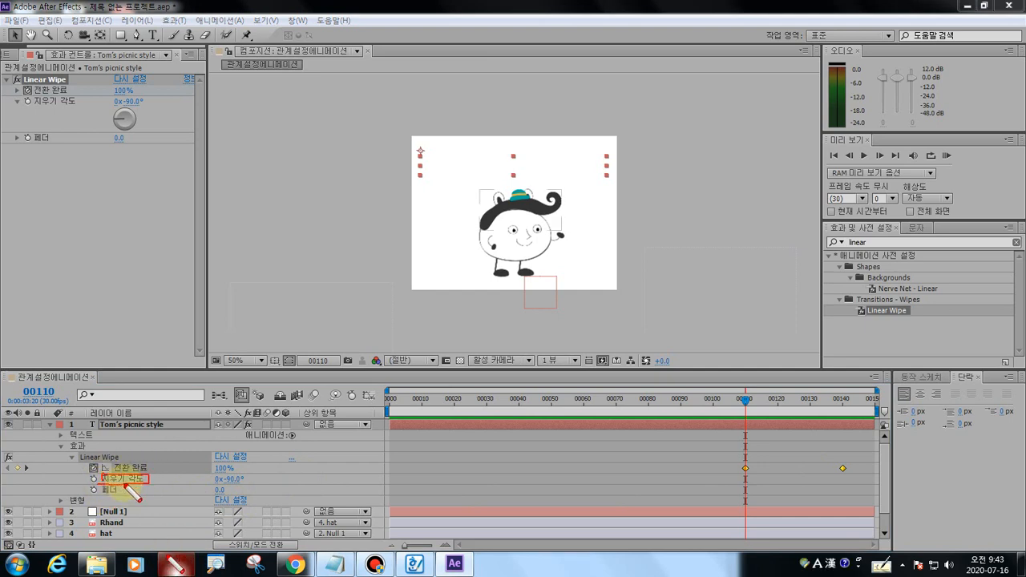
pyautogui.press('Escape')
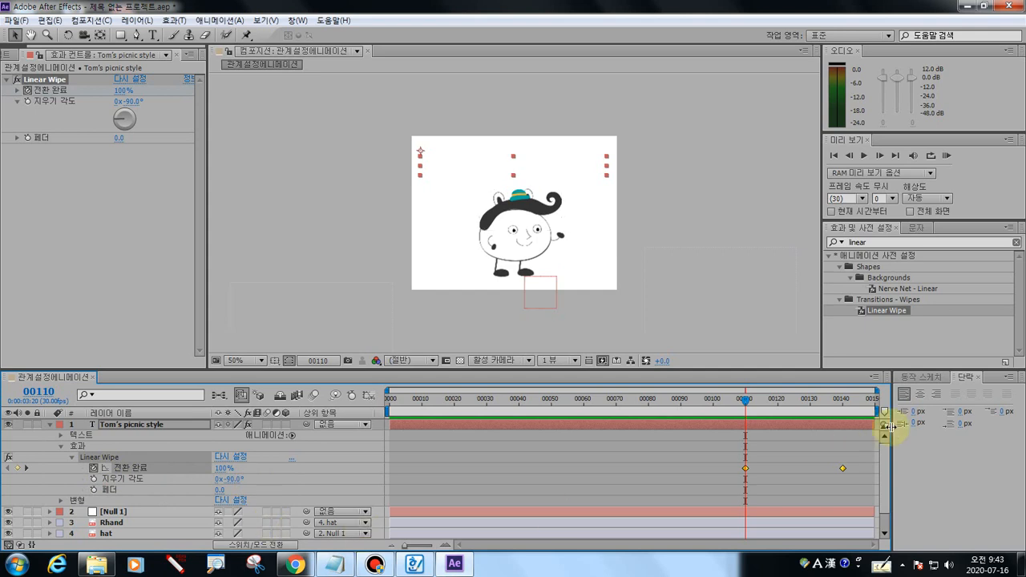
# Try a Wipe Angle of 90° on the title's Linear Wipe and scrub around frame 110 to preview it
pyautogui.moveTo(744, 398)
pyautogui.mouseDown()
pyautogui.moveTo(825, 410)
pyautogui.moveTo(747, 415)
pyautogui.mouseUp()
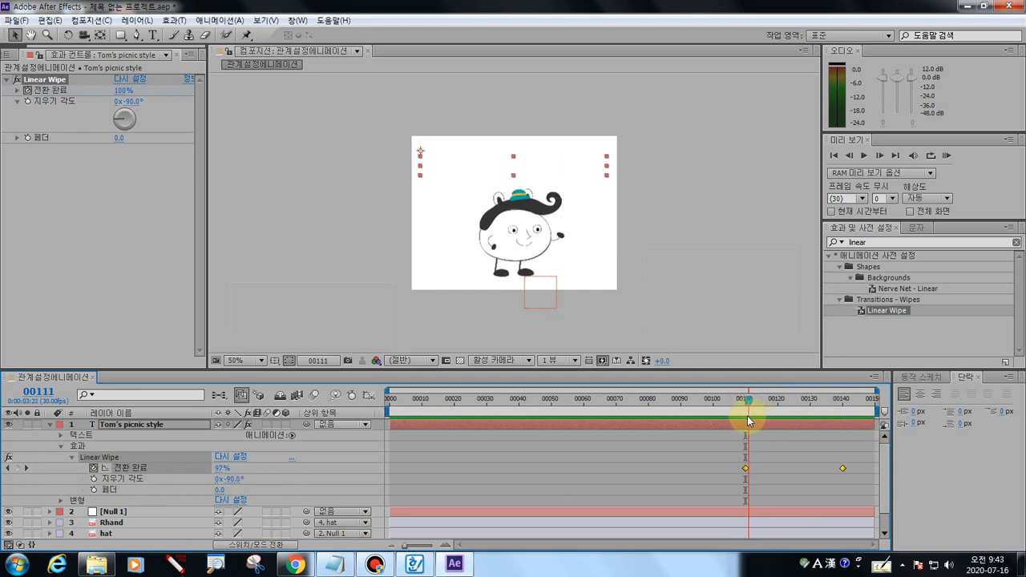
pyautogui.click(229, 478)
pyautogui.write('90')
pyautogui.press('Return')
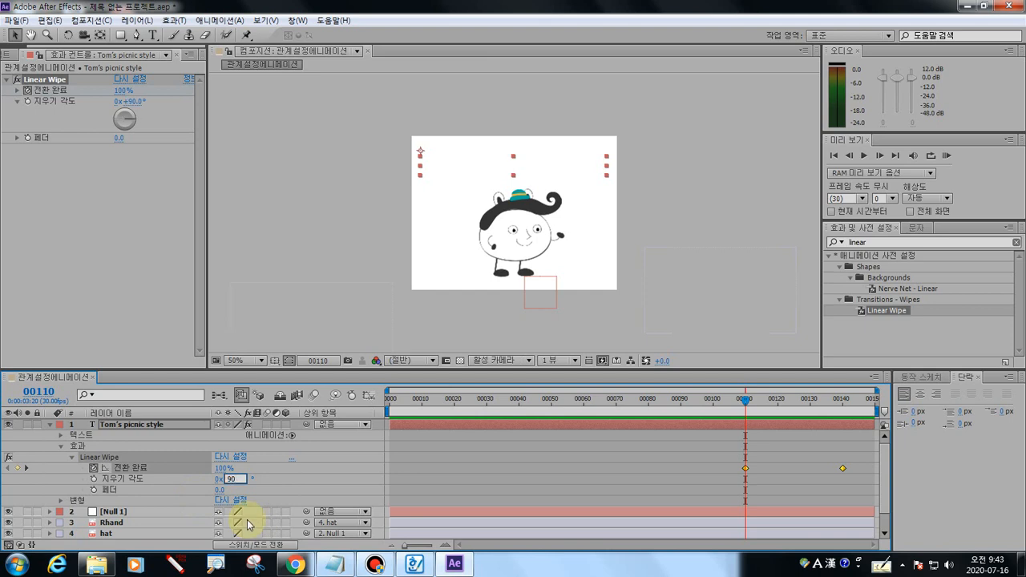
pyautogui.moveTo(744, 411)
pyautogui.mouseDown()
pyautogui.moveTo(838, 415)
pyautogui.moveTo(738, 416)
pyautogui.mouseUp()
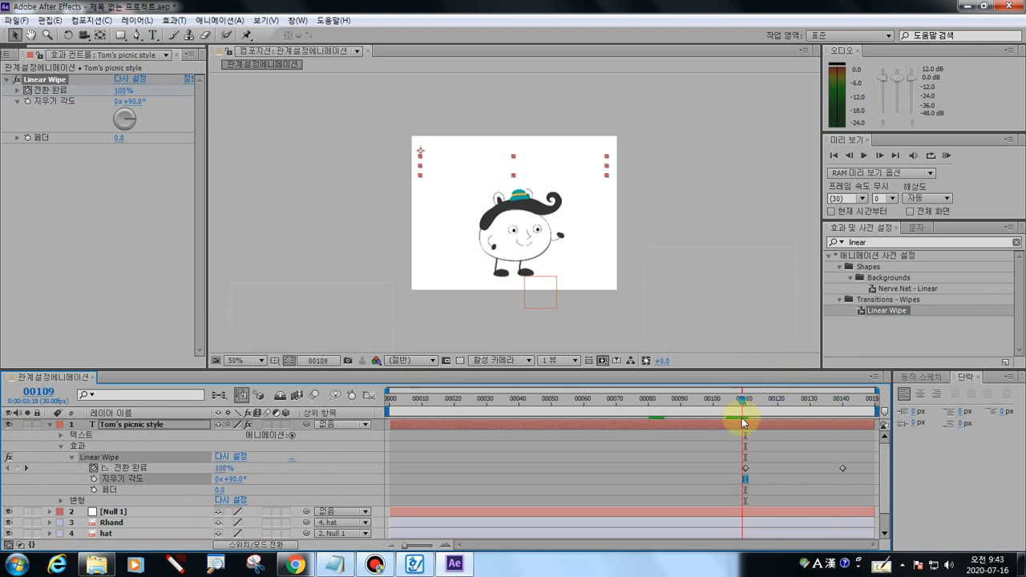
# Set the title's Linear Wipe angle back to -90°
pyautogui.click(231, 478)
pyautogui.write('-')
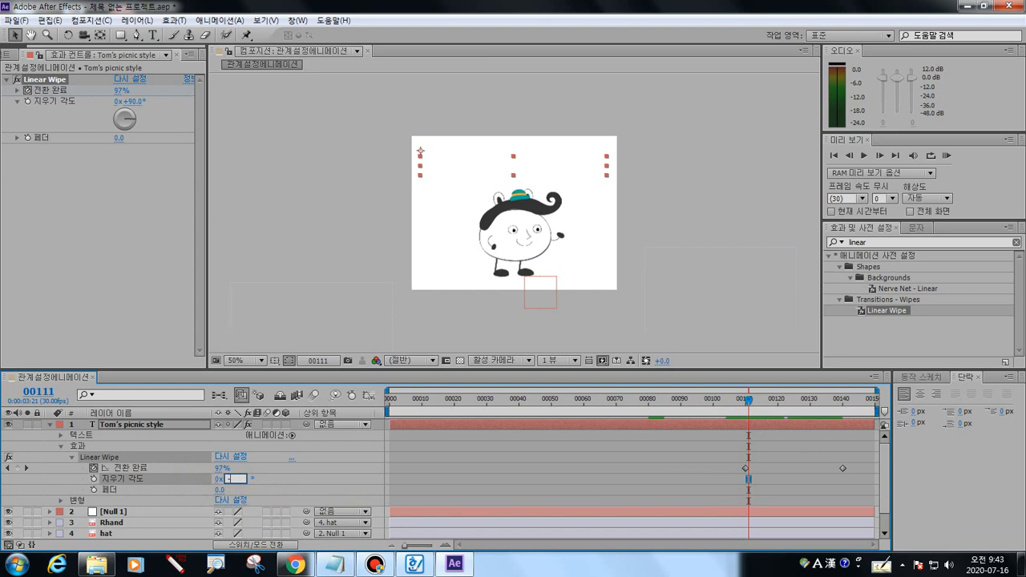
pyautogui.write('90')
pyautogui.click(259, 508)
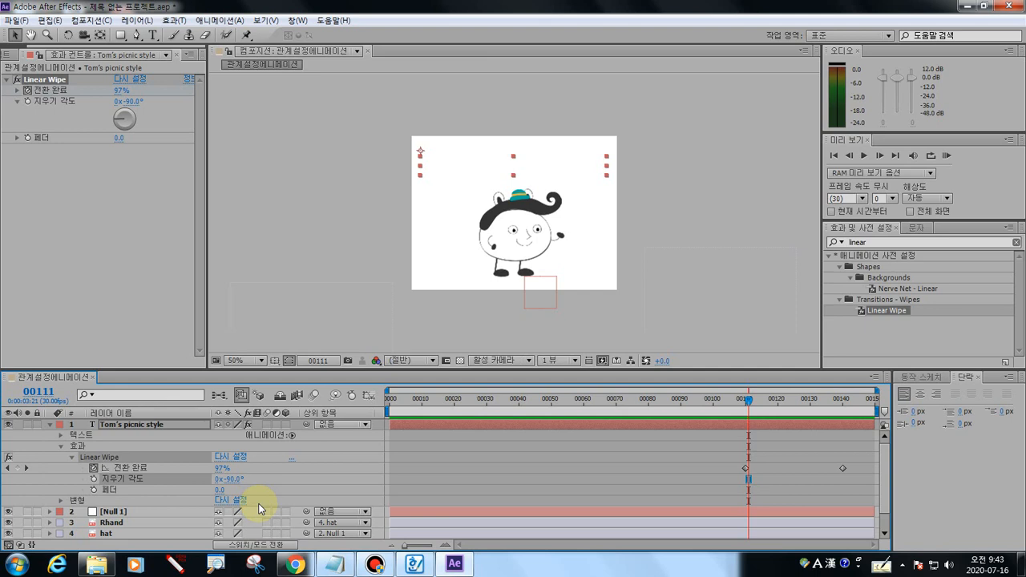
pyautogui.click(175, 564)
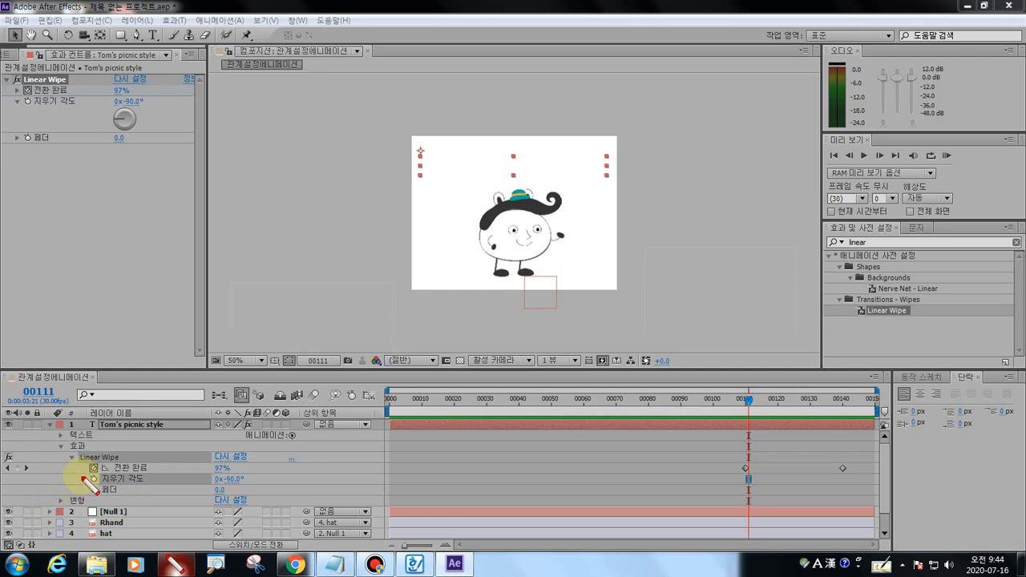
pyautogui.click(67, 448)
pyautogui.moveTo(69, 461)
pyautogui.mouseDown()
pyautogui.moveTo(65, 495)
pyautogui.moveTo(96, 505)
pyautogui.moveTo(270, 481)
pyautogui.moveTo(259, 451)
pyautogui.moveTo(56, 444)
pyautogui.moveTo(102, 480)
pyautogui.moveTo(147, 473)
pyautogui.moveTo(93, 482)
pyautogui.moveTo(145, 484)
pyautogui.mouseUp()
pyautogui.click(93, 500)
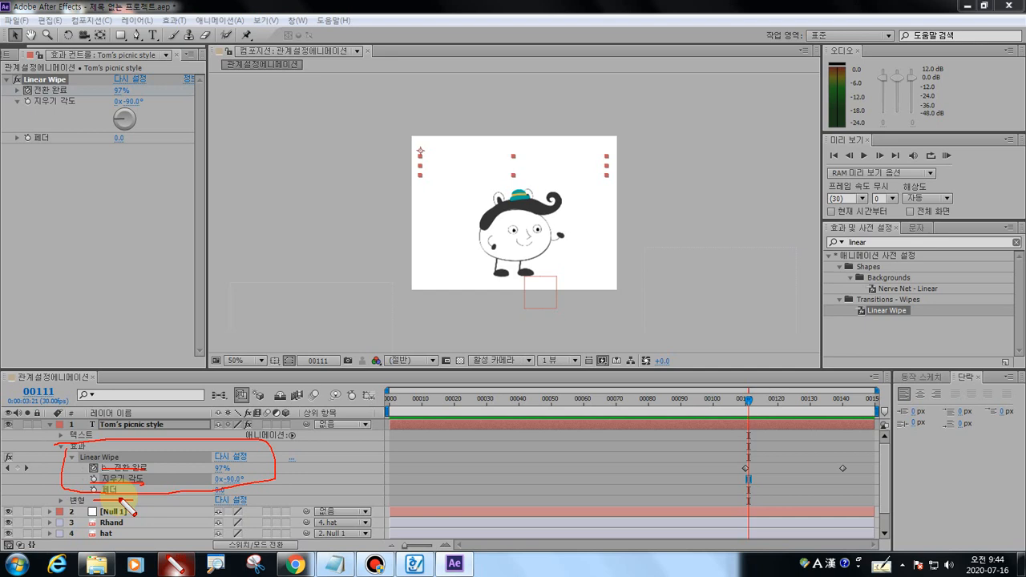
pyautogui.press('Escape')
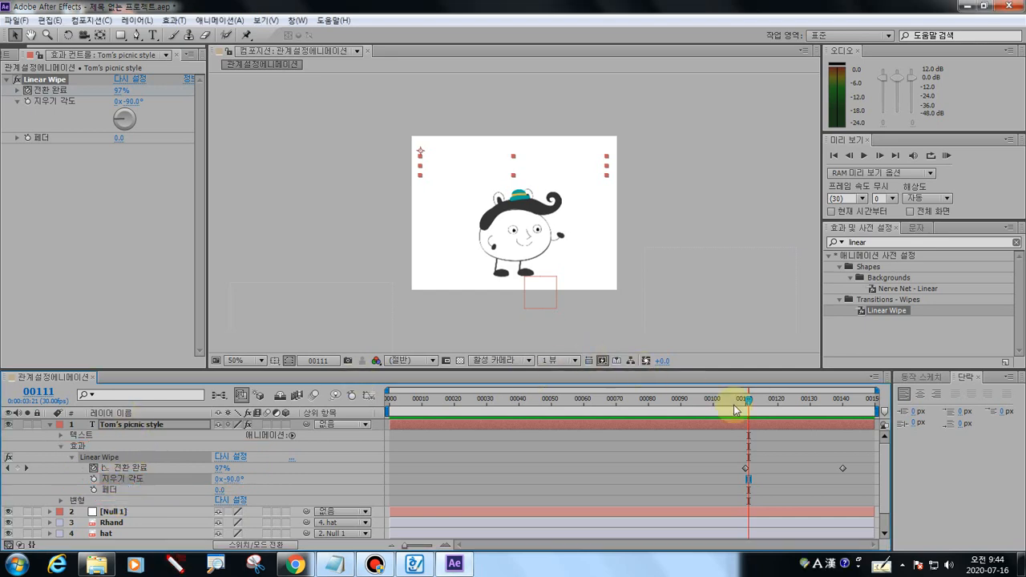